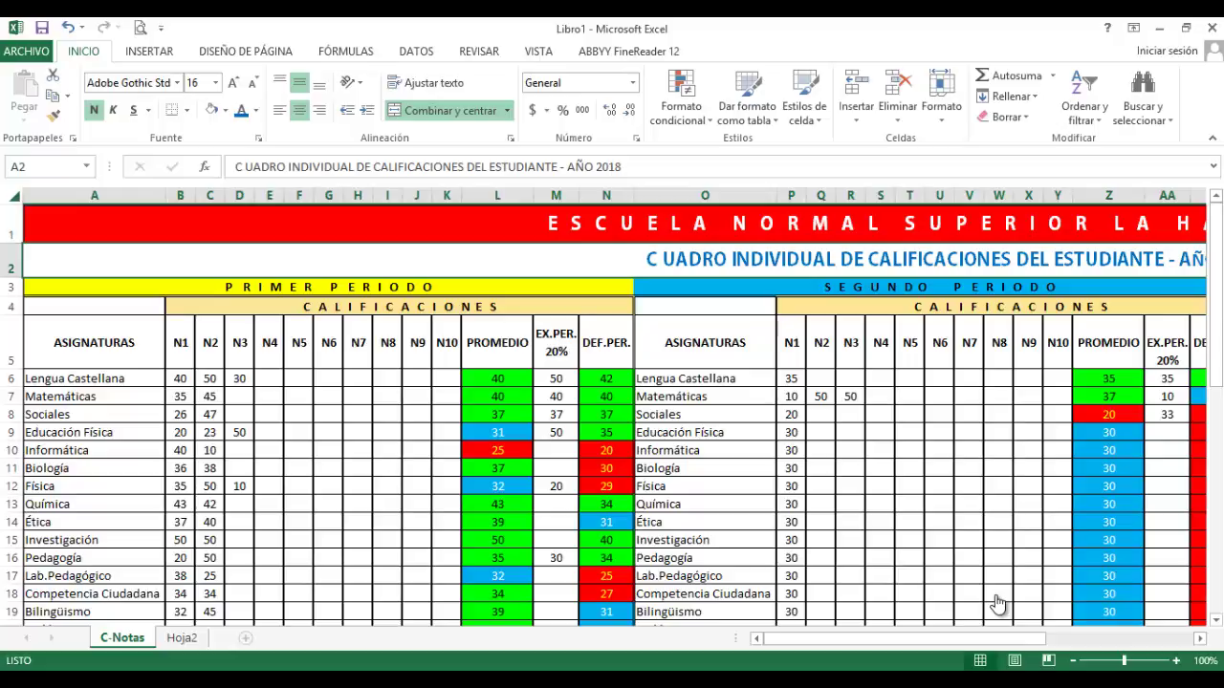
Examine the C-Notas grade sheet across its three periods, including the subjects, grade columns, averages and the DEF. AÑO column
scroll(996, 602, "right", 3)
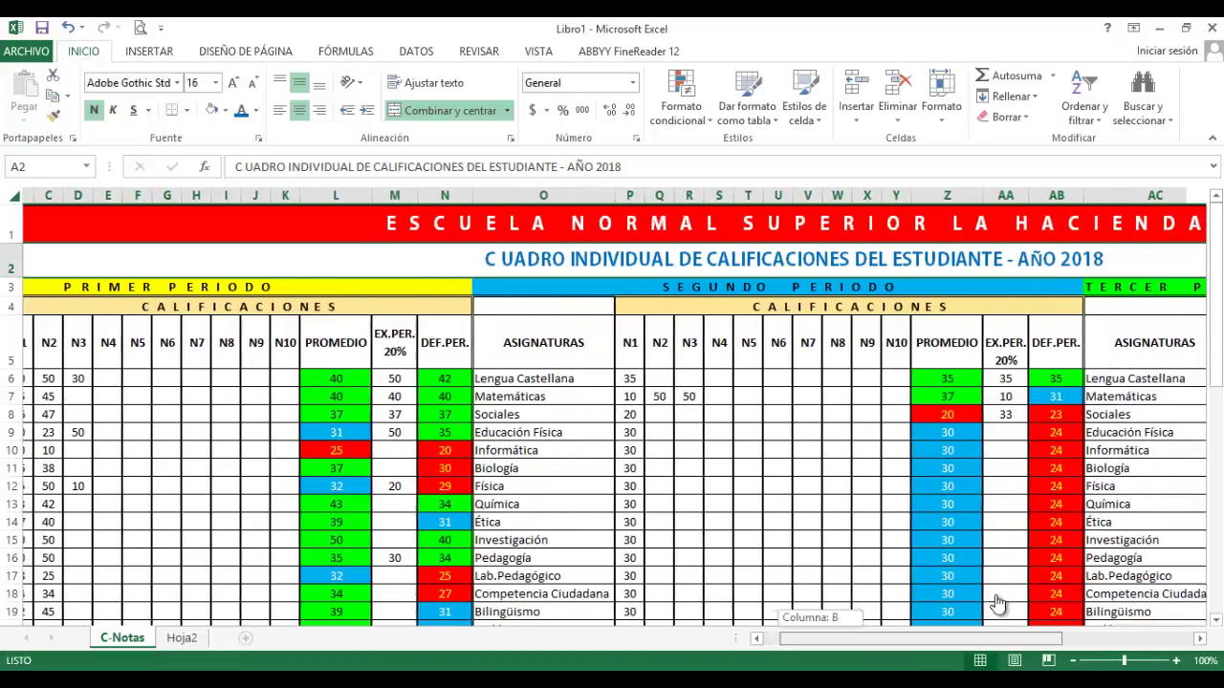
scroll(996, 603, "right", 5)
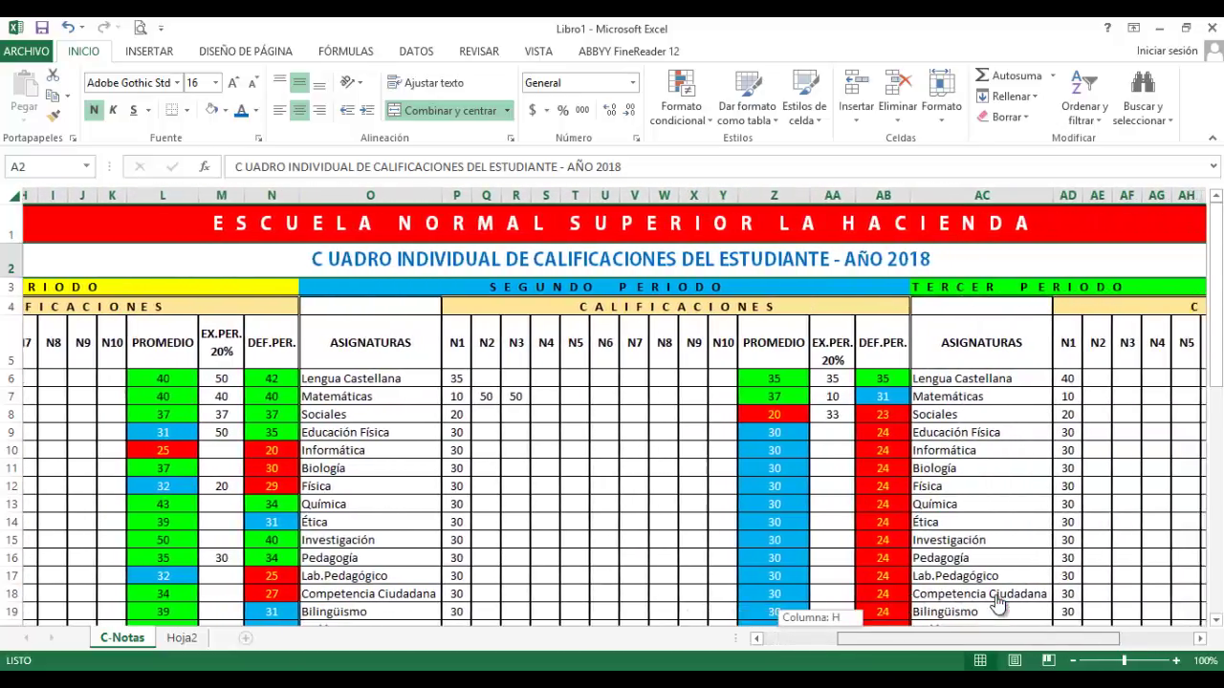
scroll(996, 602, "right", 5)
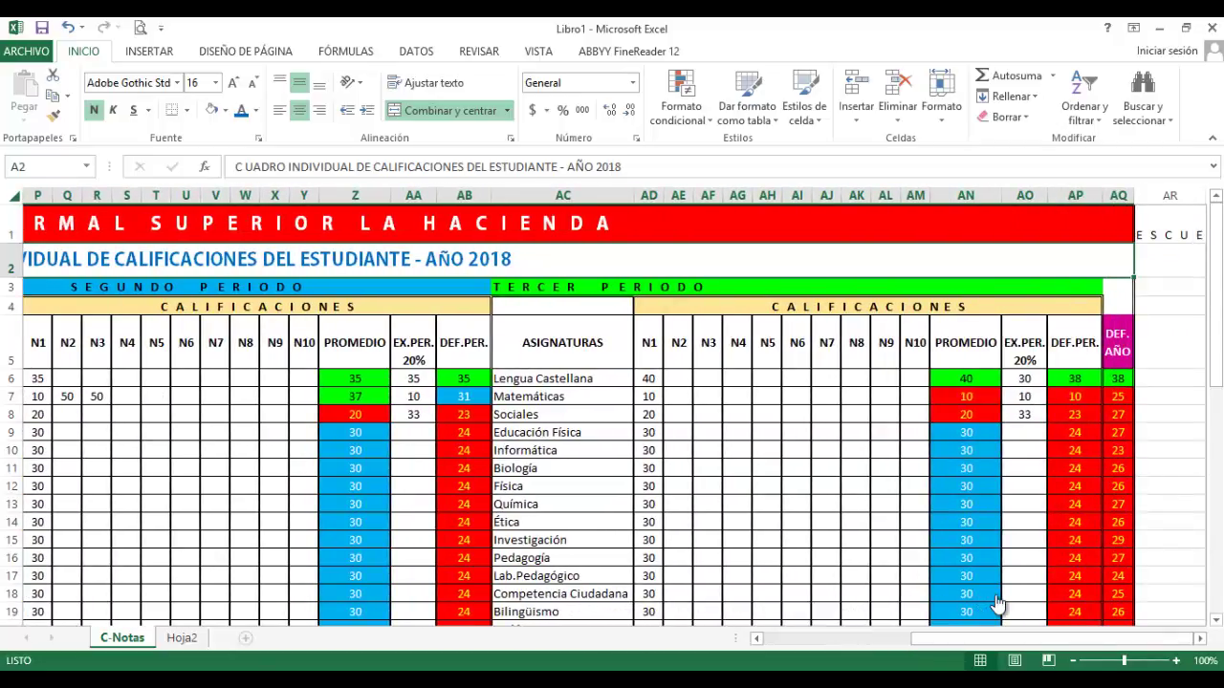
scroll(996, 602, "left", 8)
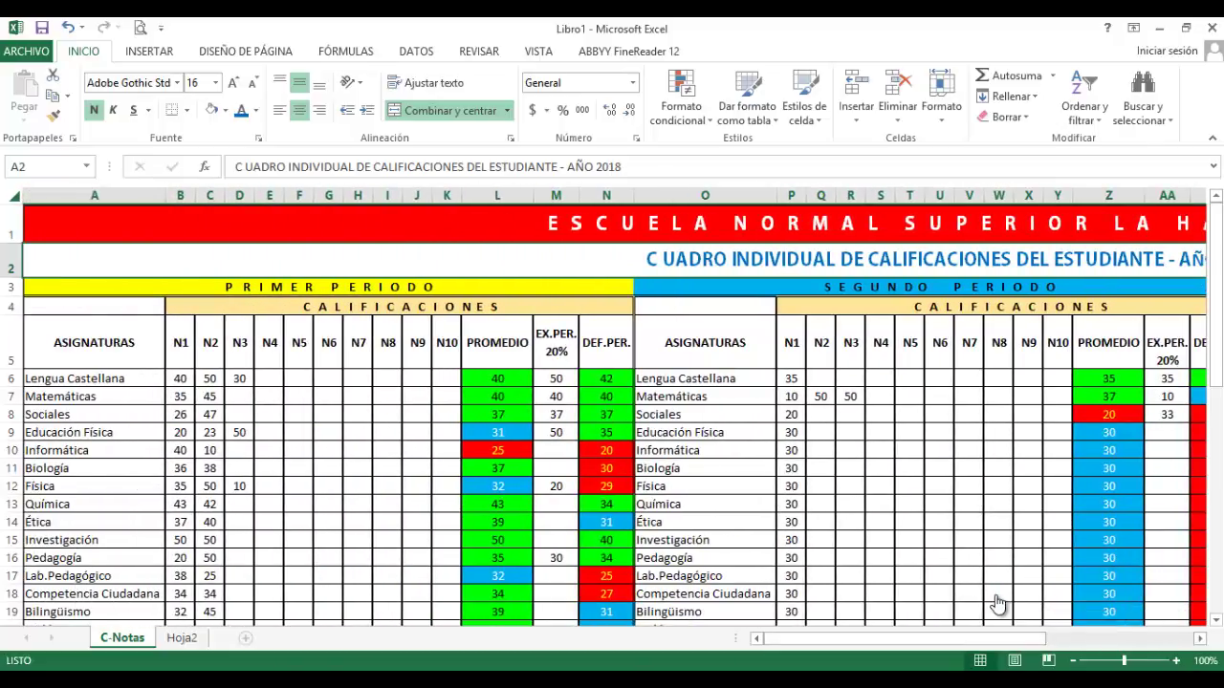
scroll(996, 603, "up", 2)
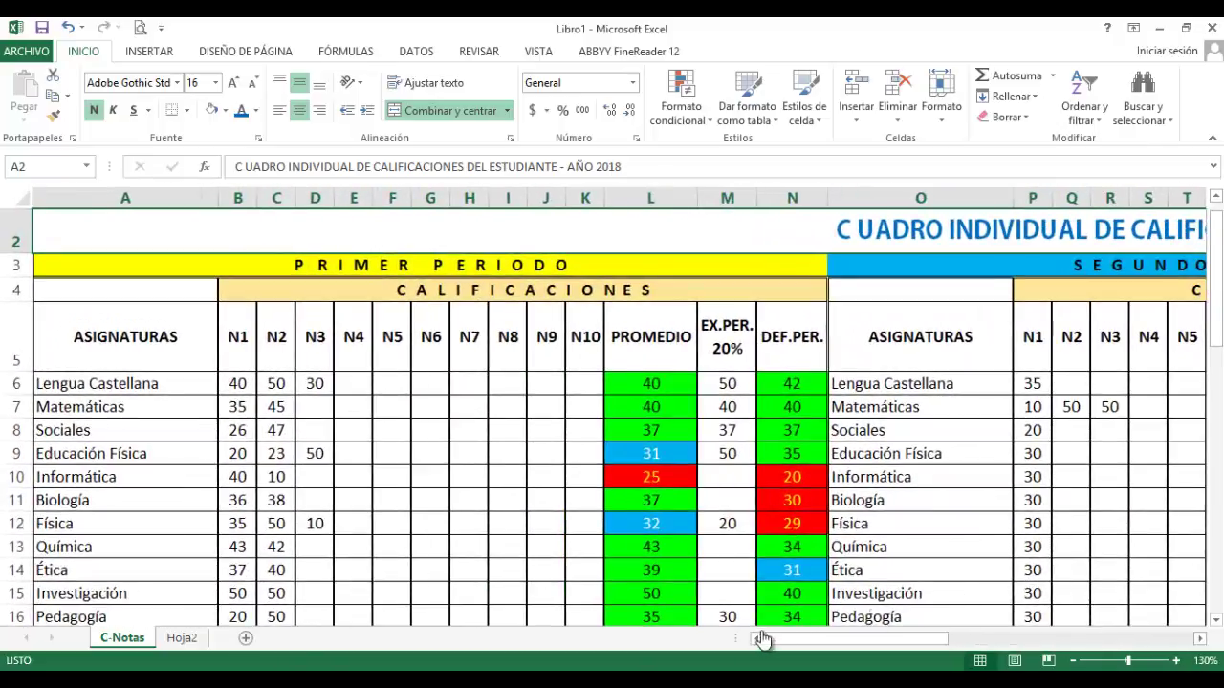
left_click_drag(762, 639, 760, 642)
key("Down")
key("Down")
key("Down")
key("Down")
key("Down")
key("Down")
key("Down")
key("Down")
key("Down")
scroll(876, 250, "down", 2)
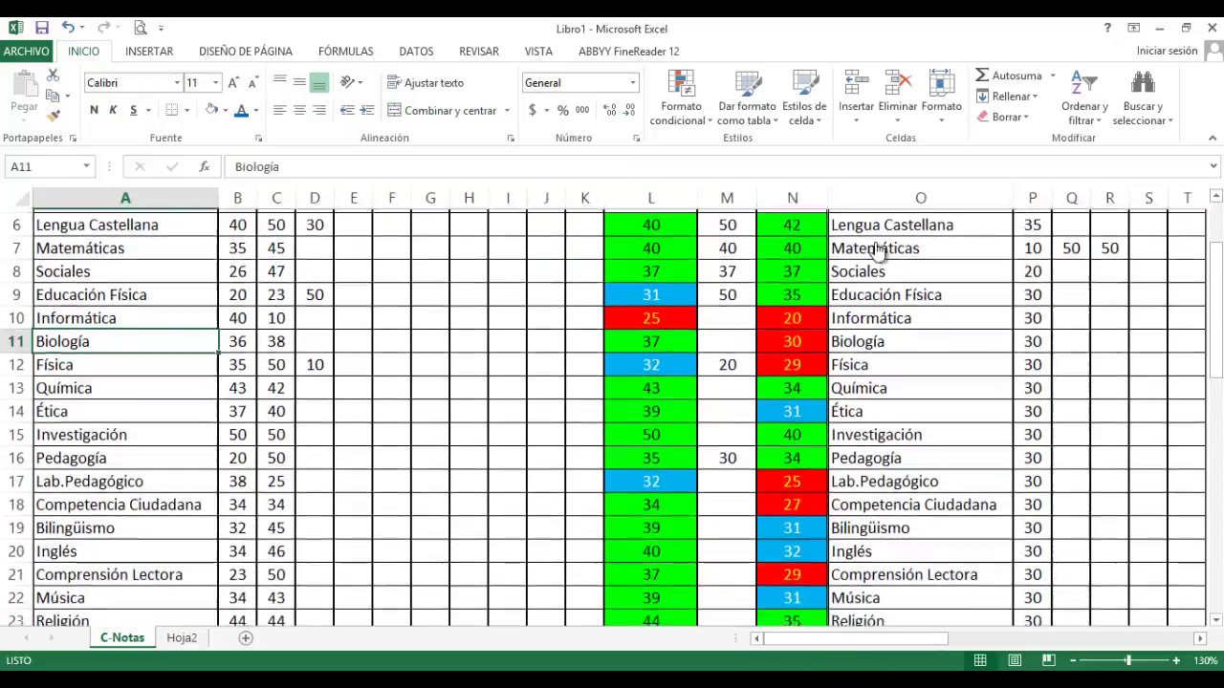
scroll(876, 250, "down", 2)
scroll(928, 278, "up", 3)
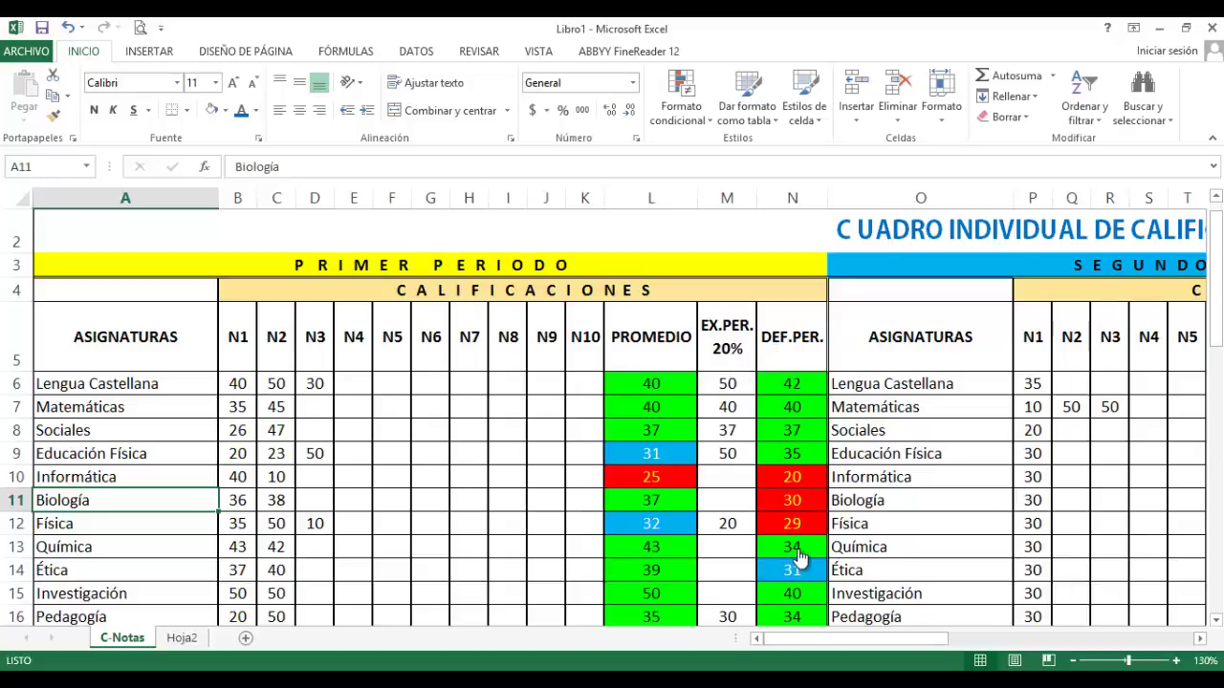
left_click_drag(848, 640, 1019, 656)
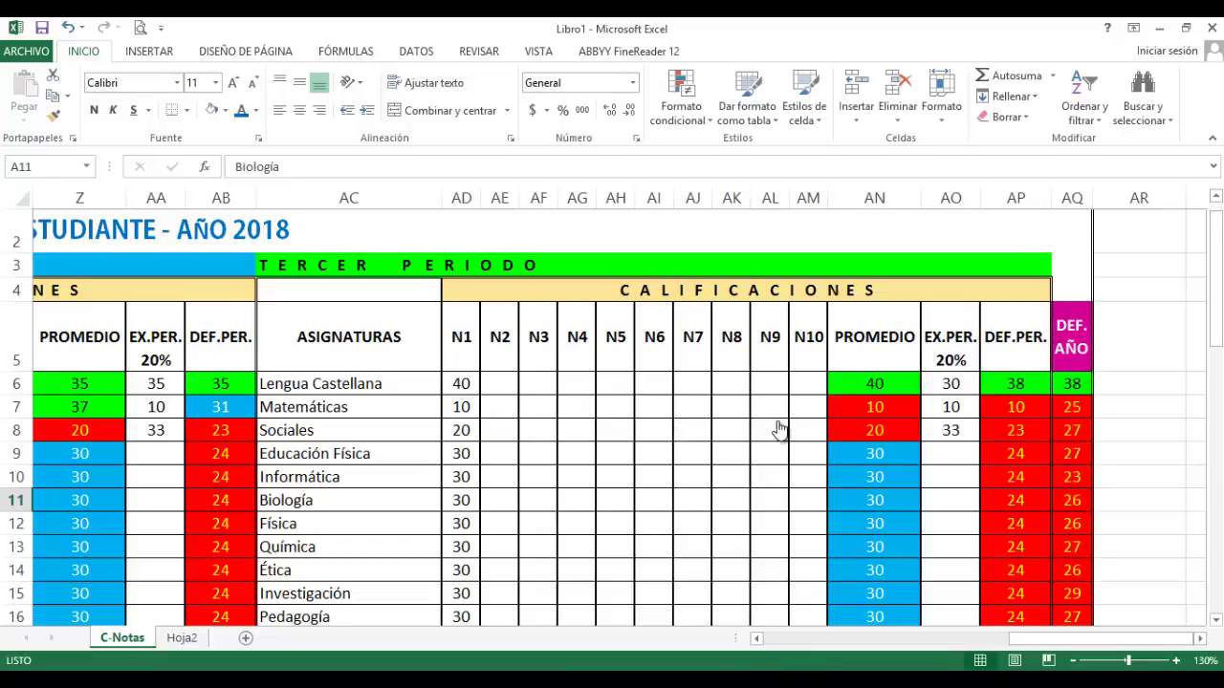
scroll(779, 430, "left", 1)
scroll(779, 430, "left", 15)
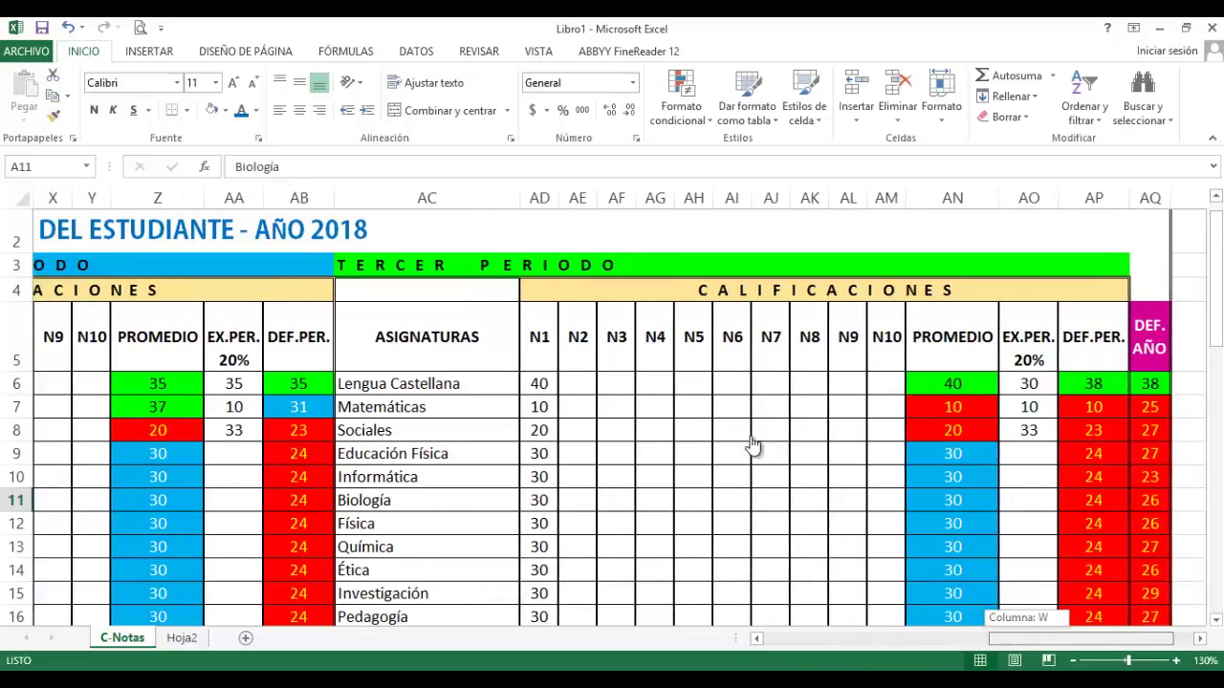
scroll(793, 585, "left", 9)
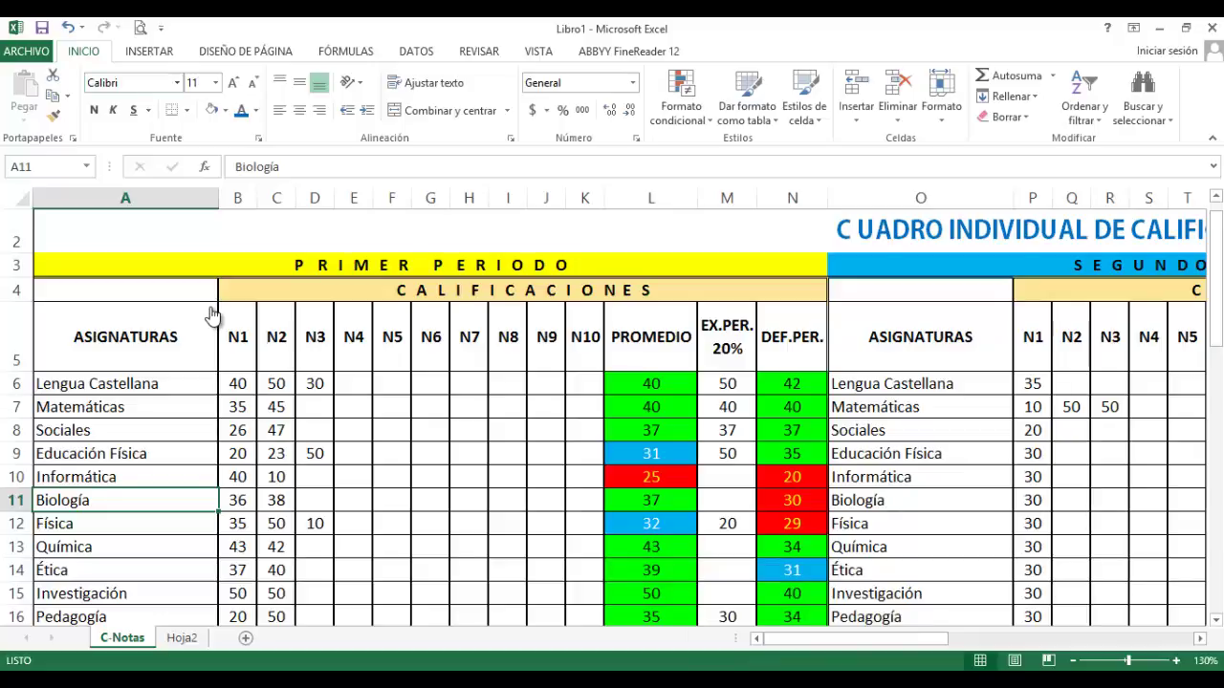
Create a new blank workbook
key("alt+a")
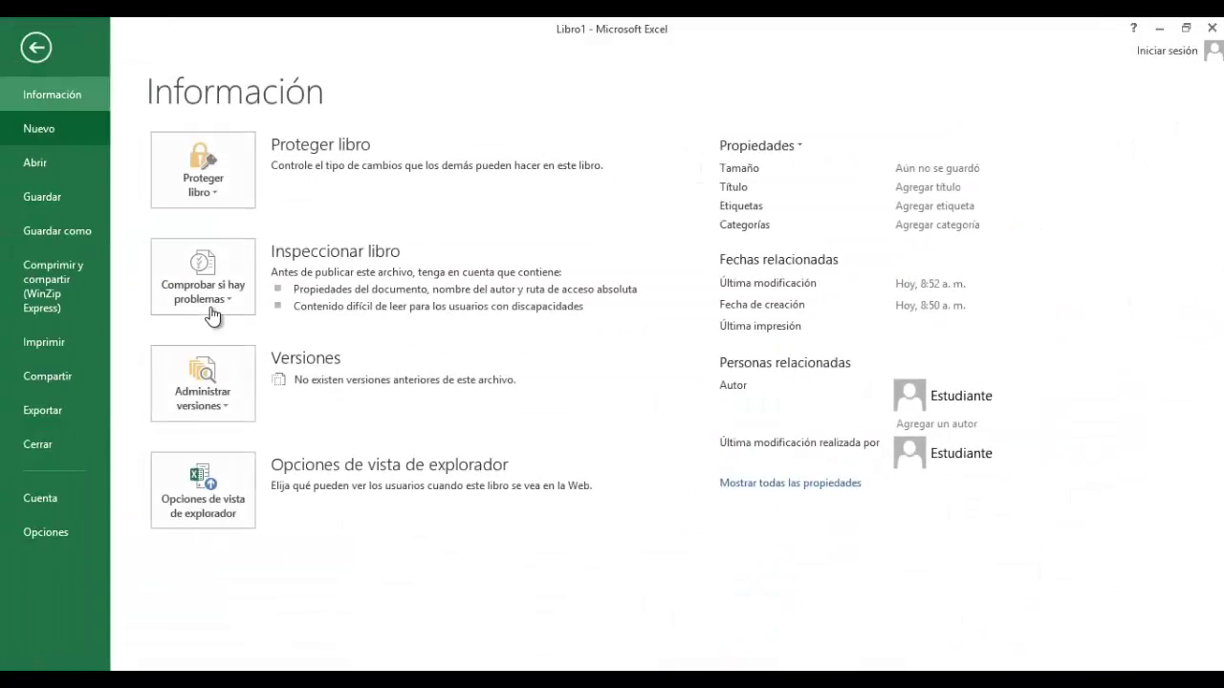
key("n")
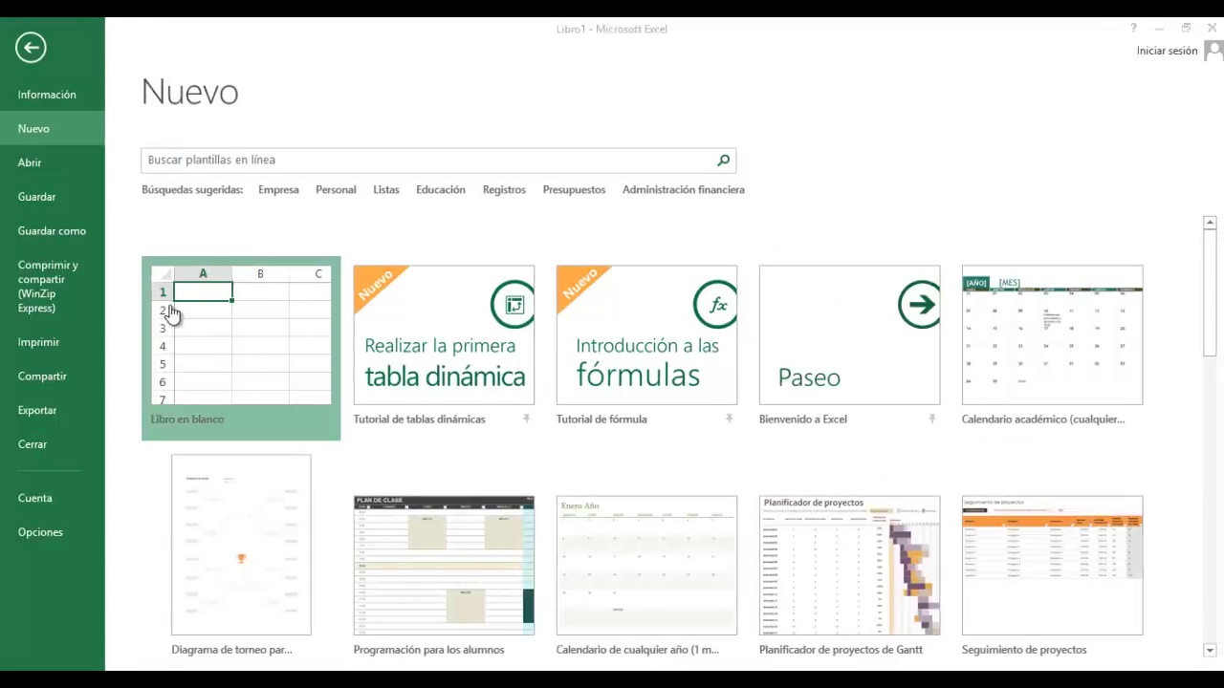
left_click(170, 313)
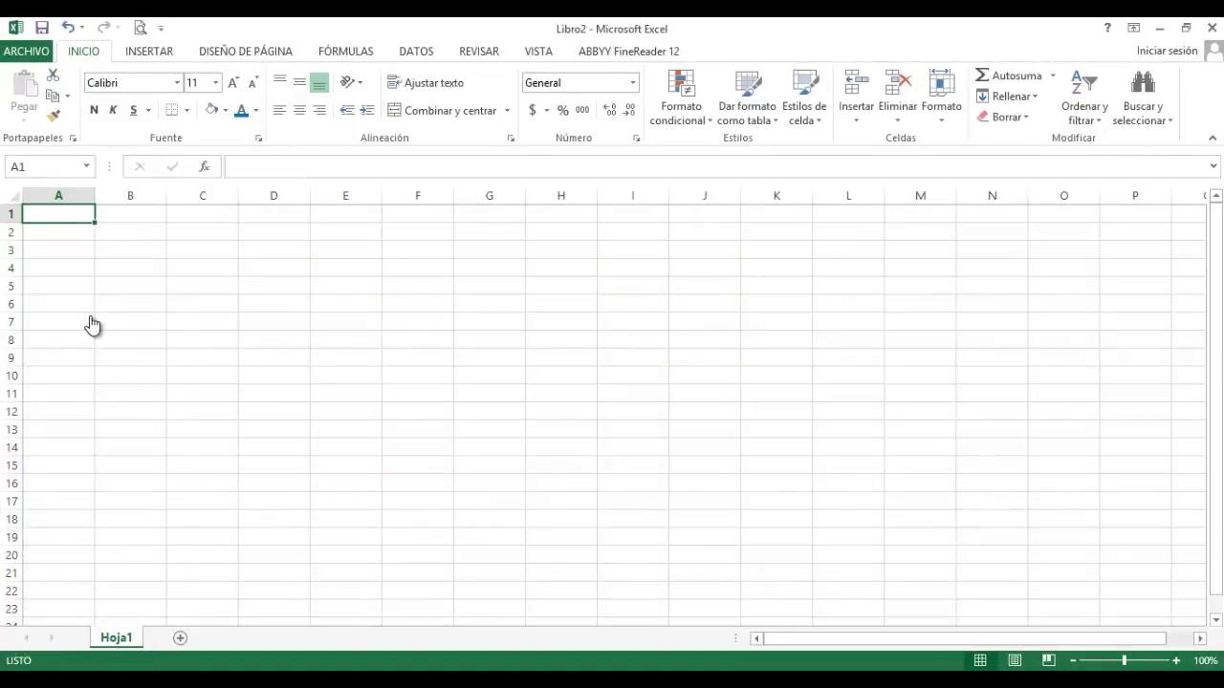
Enter the heading ASIGNATURAS in cell A6 of the blank sheet
key("Down")
key("Down")
key("Down")
key("Down")
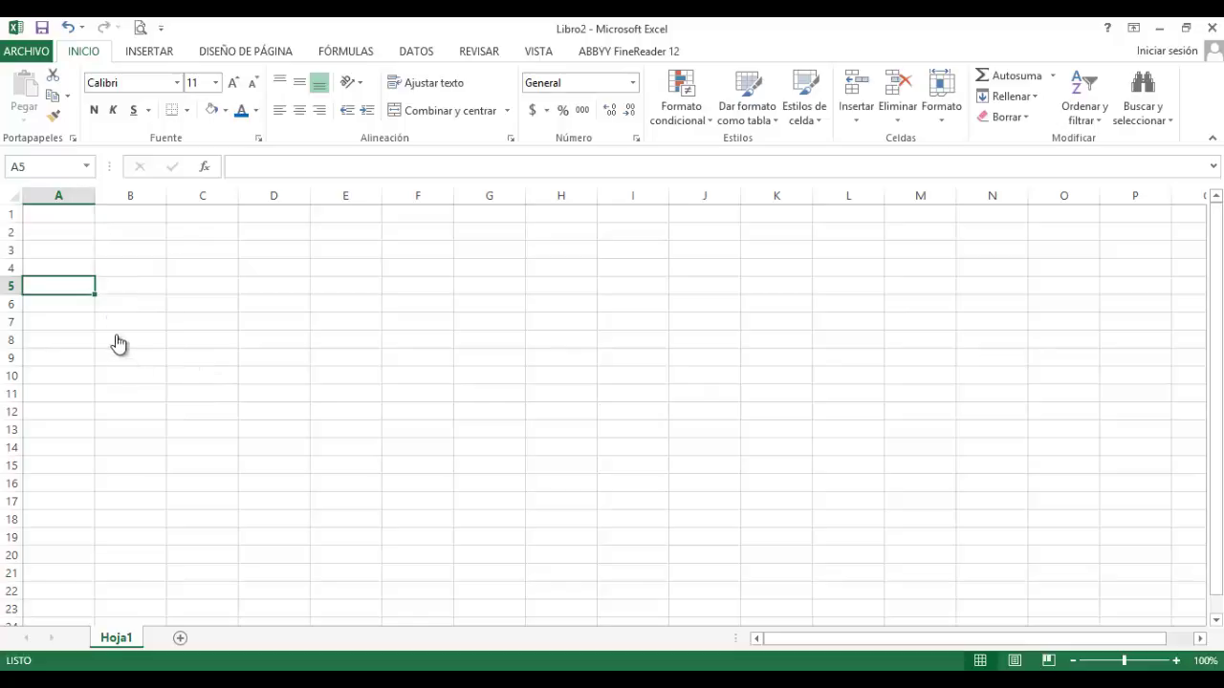
key("Down")
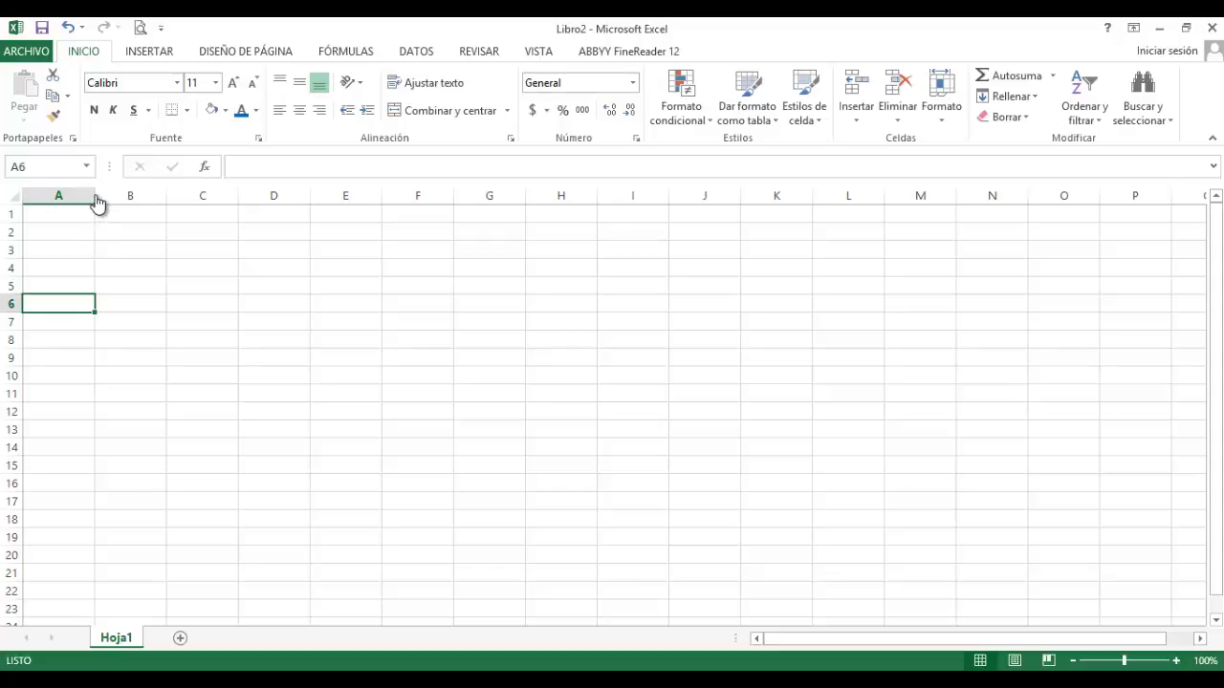
type("A")
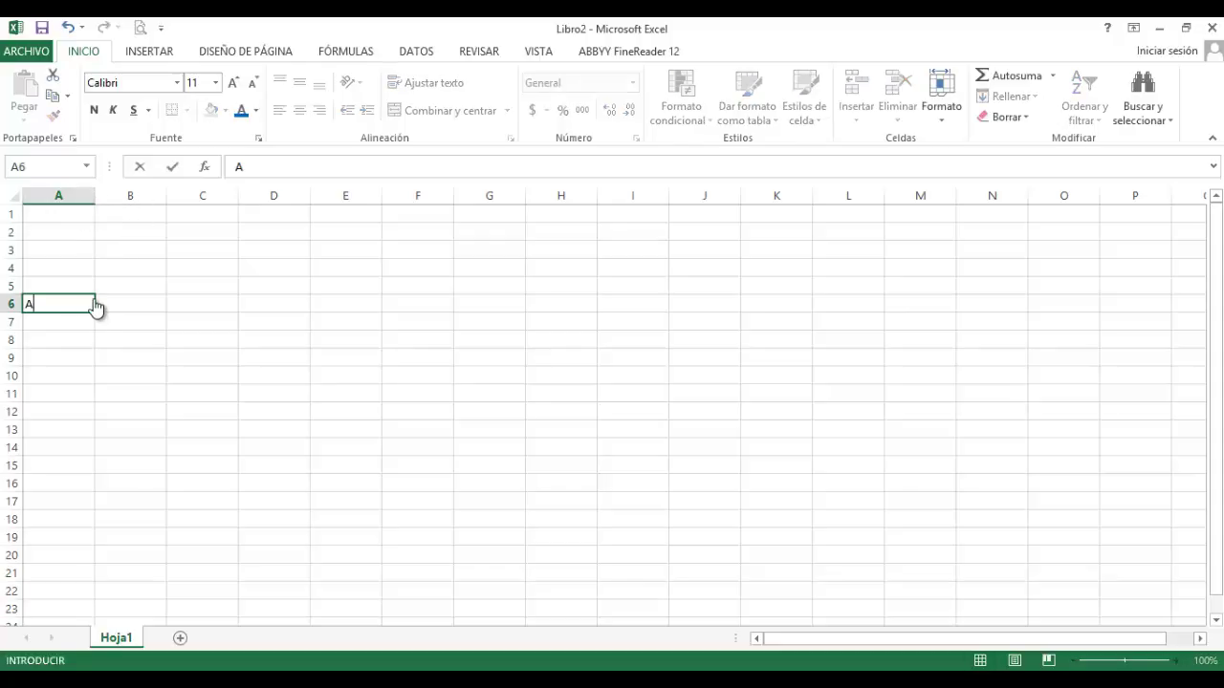
type("SIGNATURAS")
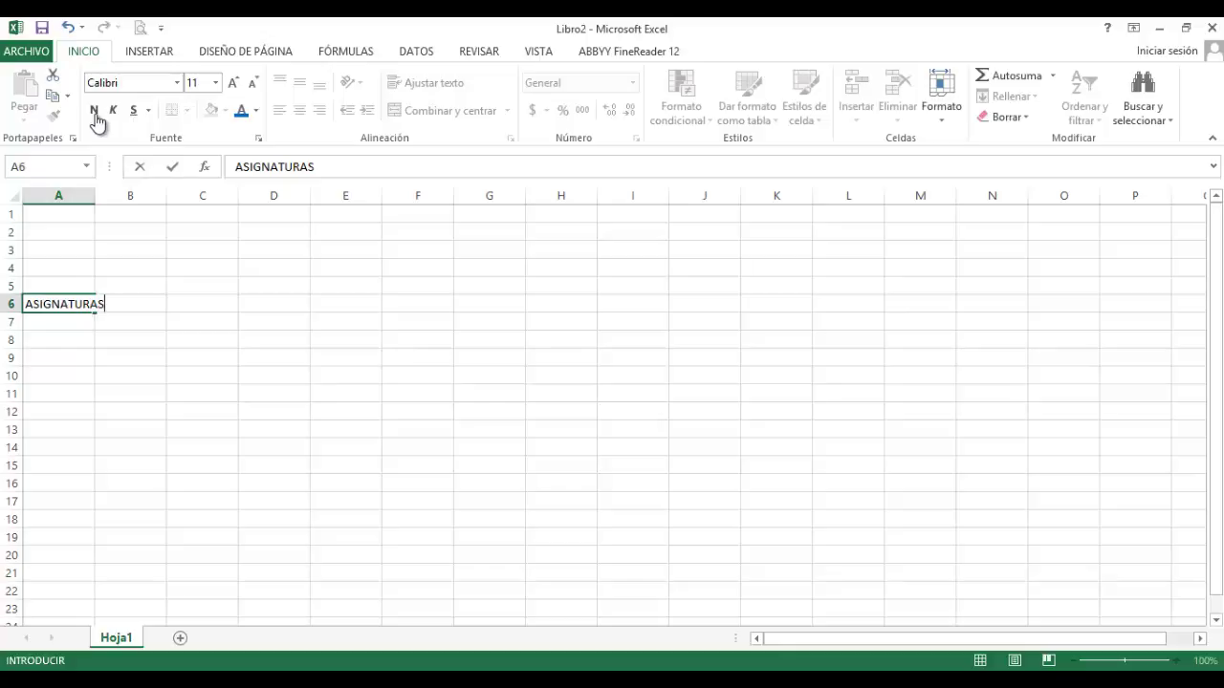
key("Return")
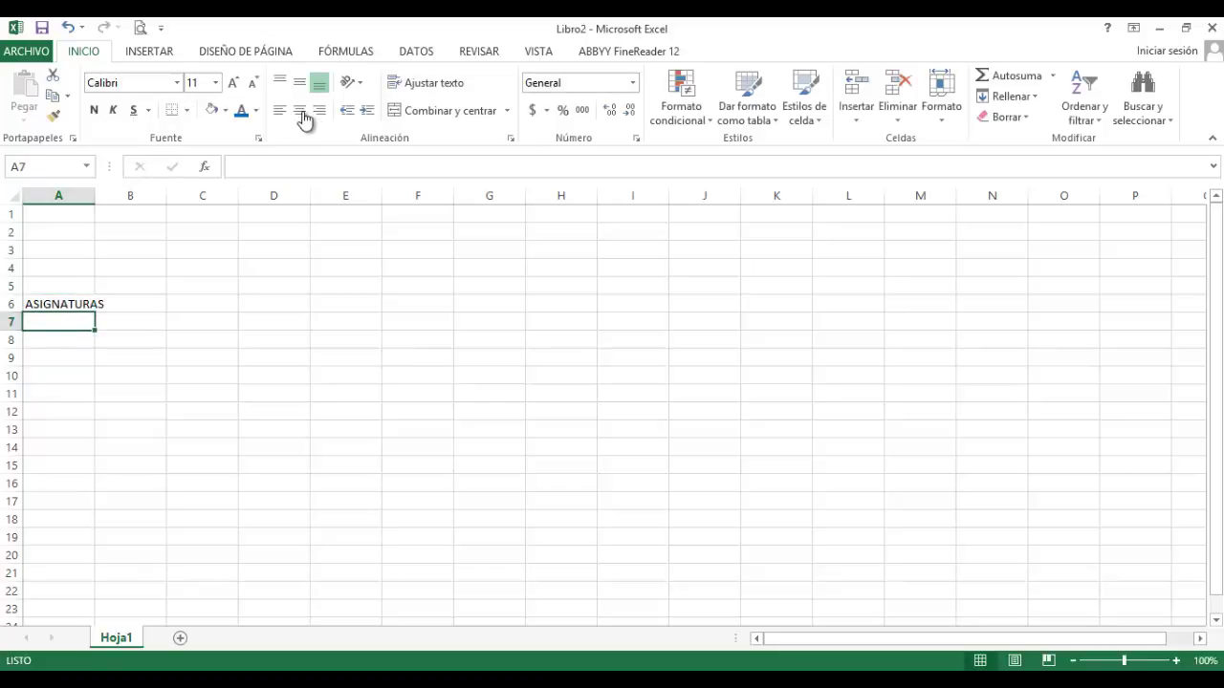
Fit column A to the ASIGNATURAS heading in A6 and make the heading bold and centered
key("Up")
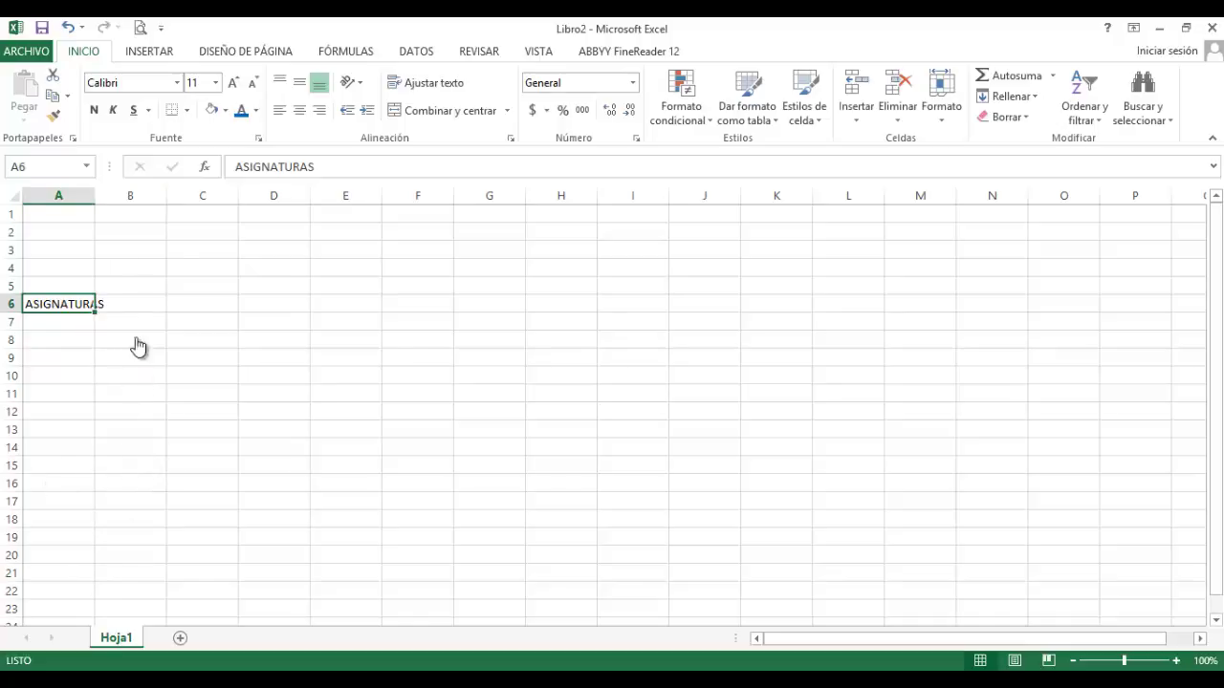
double_click(96, 196)
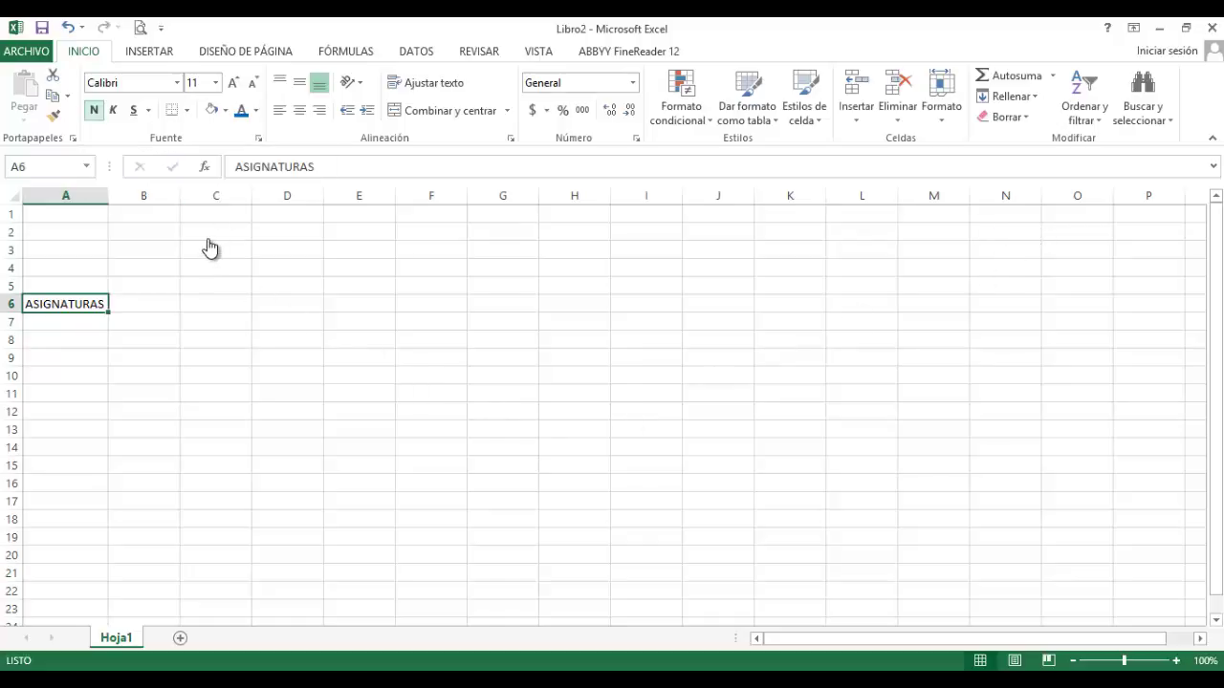
key("ctrl+n")
key("alt+h")
key("a")
key("c")
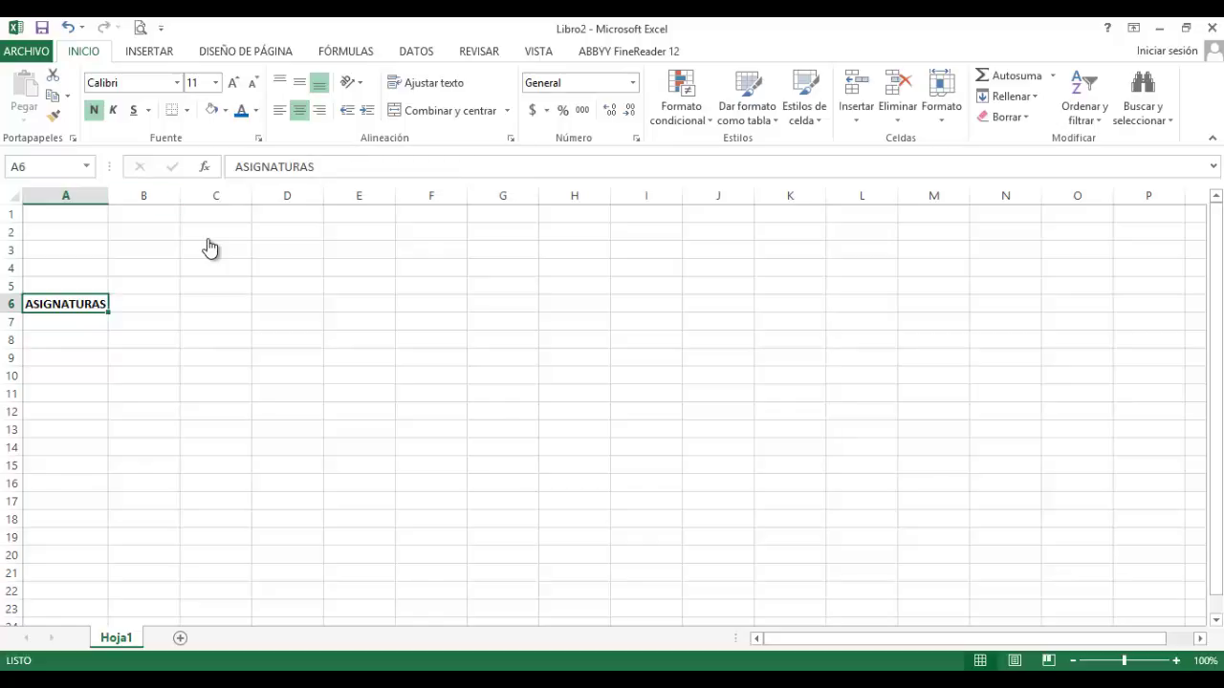
key("Return")
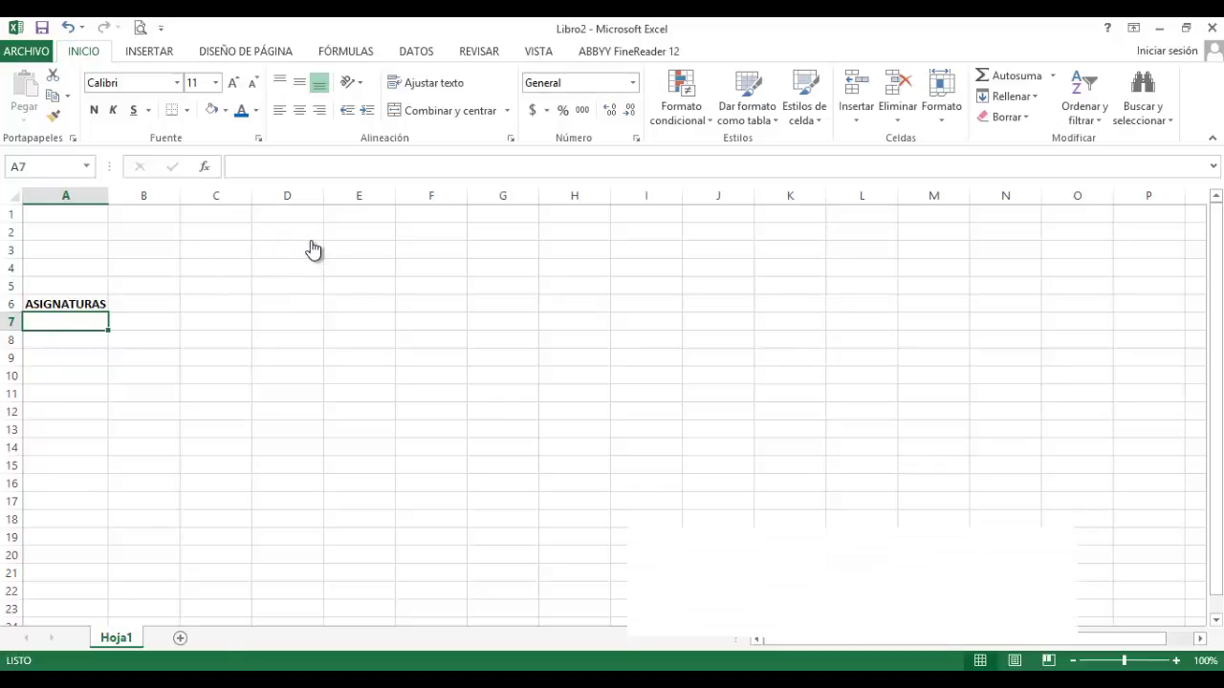
Paste the copied list of subjects, from Lengua Castellana to Convivencia, below the heading starting in cell A7
key("ctrl+v")
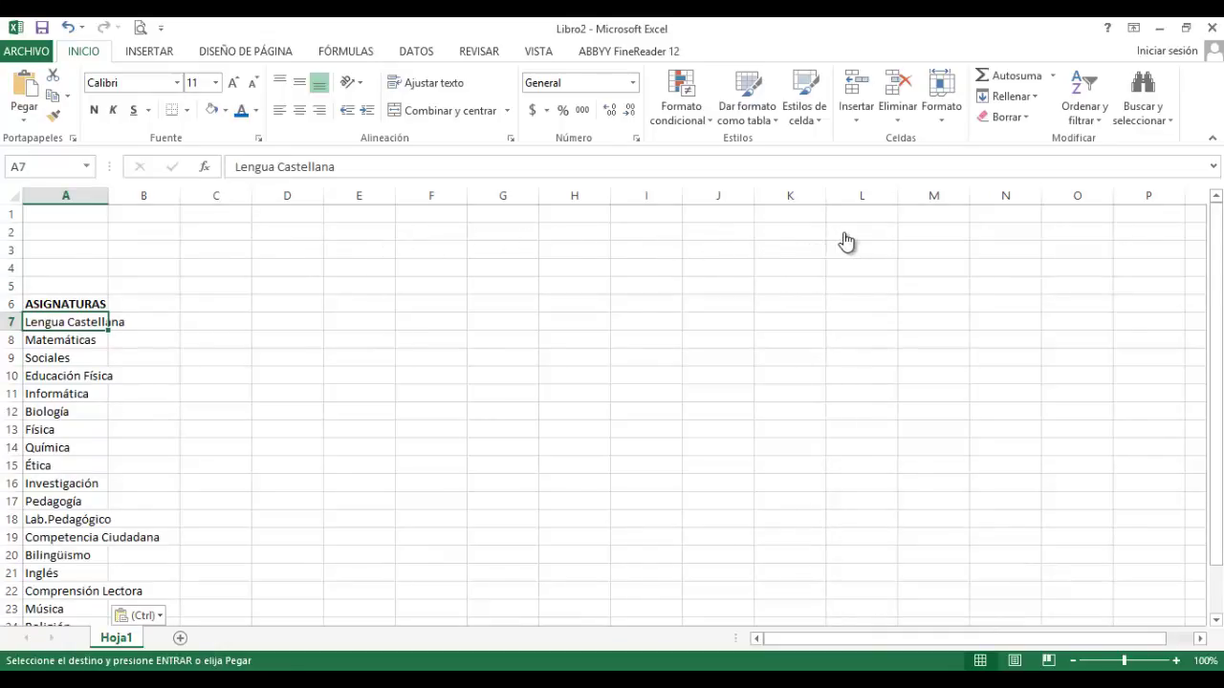
scroll(663, 363, "down", 2)
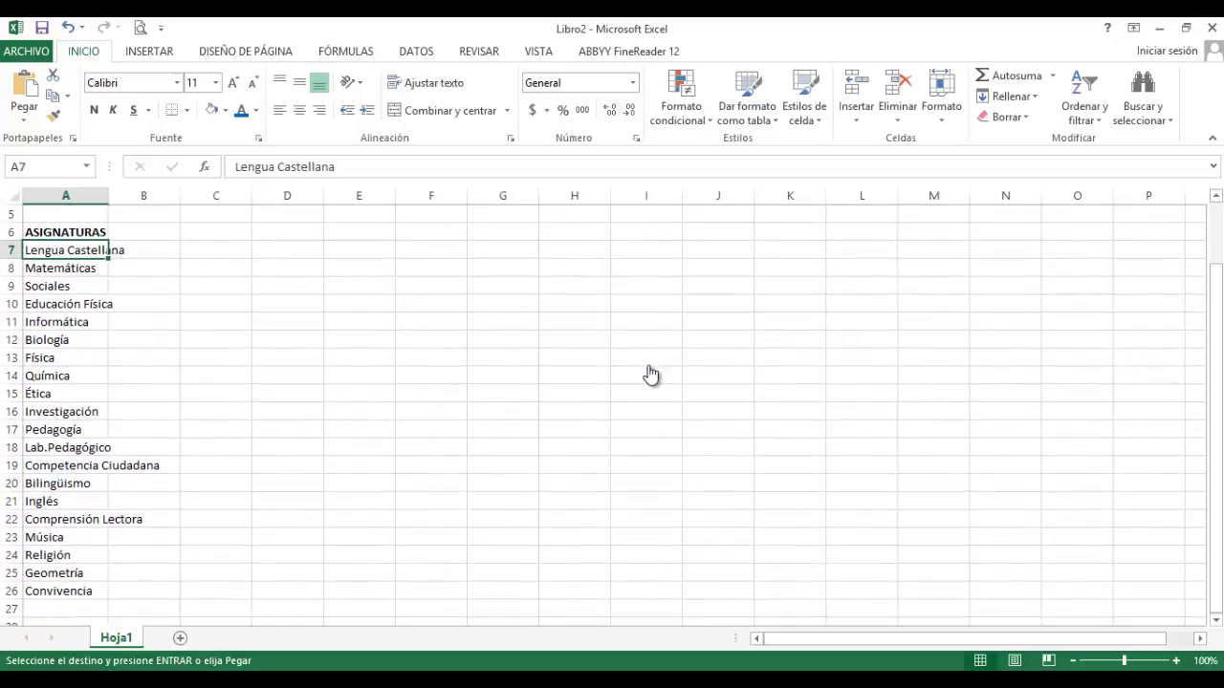
scroll(176, 287, "up", 1)
AutoFit the width of column A to the Competencia Ciudadana entry in cell A19
key("Down")
key("Down")
key("Down")
key("Down")
key("Down")
key("Down")
key("Down")
key("Down")
key("Down")
key("Down")
key("Down")
key("Down")
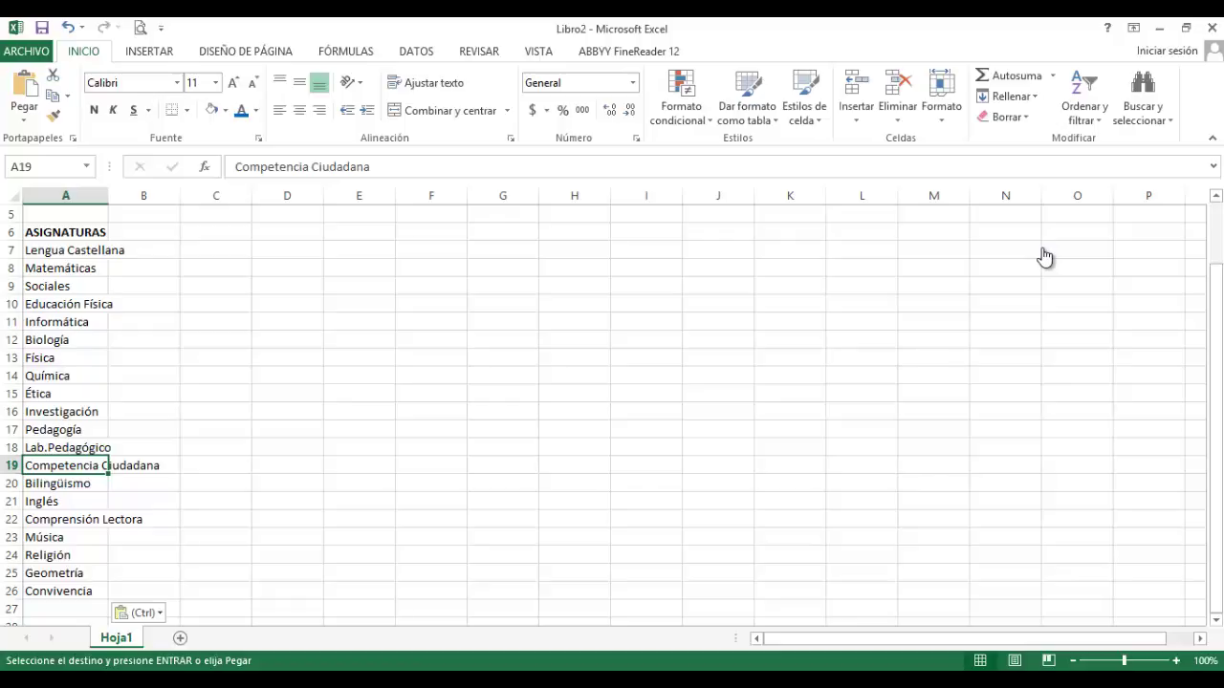
key("alt+o")
key("c")
key("a")
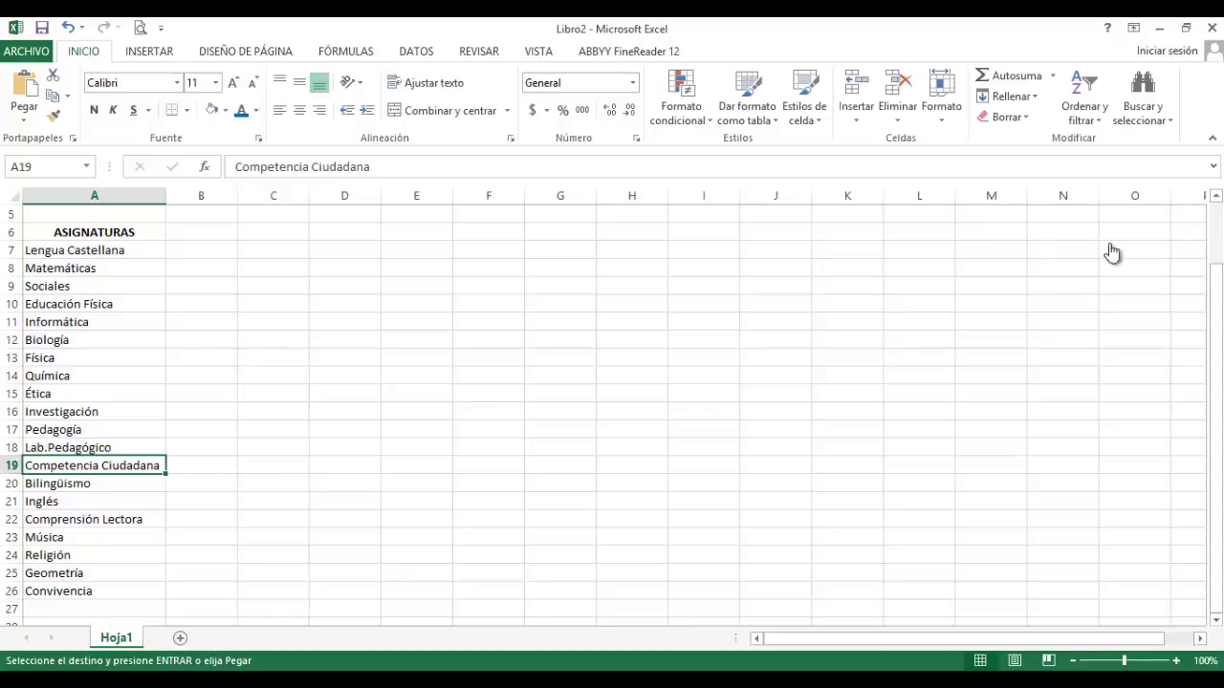
key("alt+o")
key("Return")
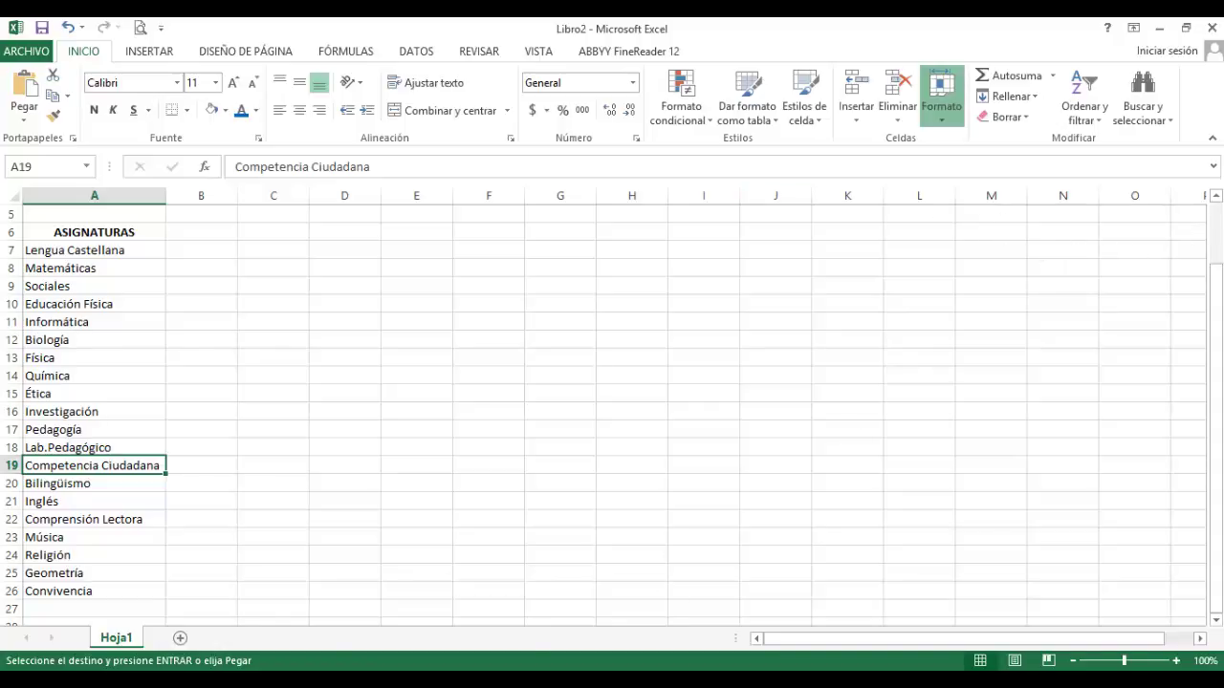
key("Down")
key("Down")
key("Down")
key("Down")
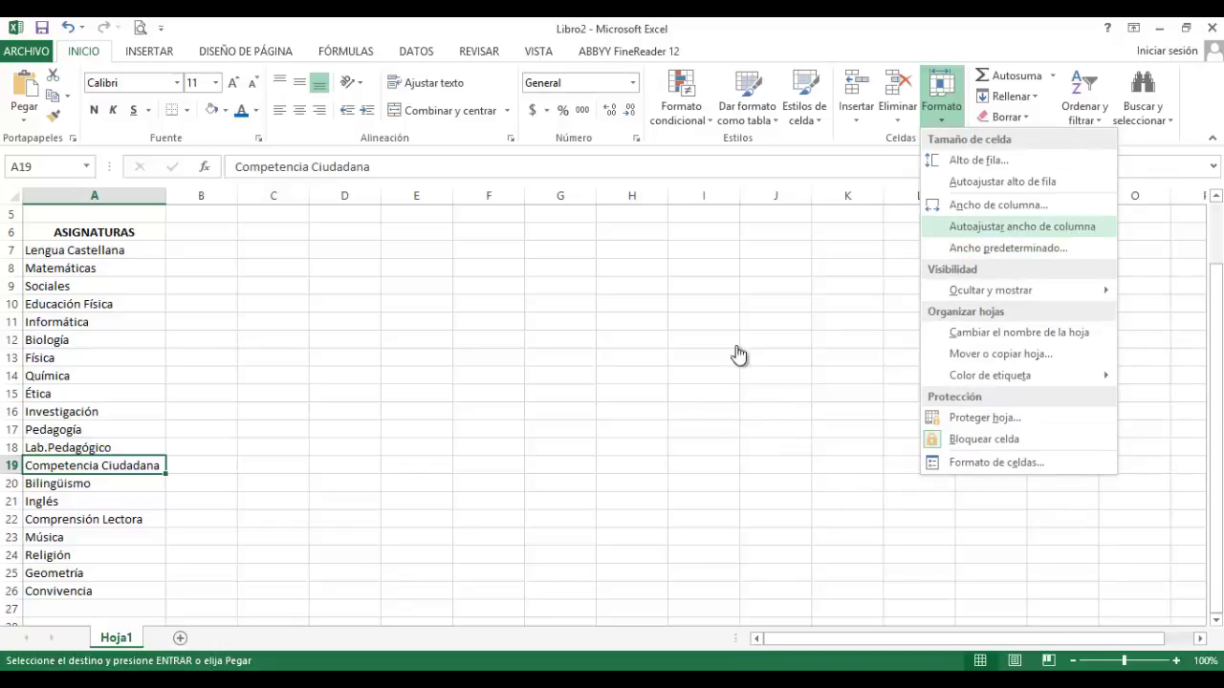
key("Return")
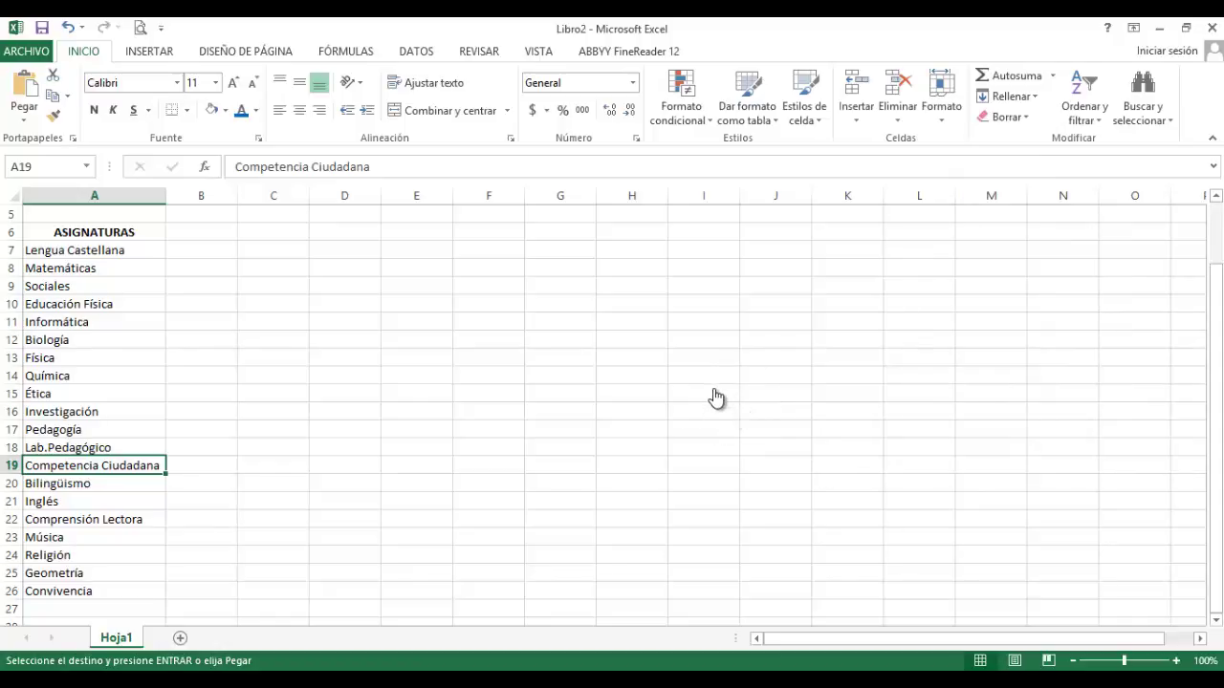
Enter N1 in B6 and N2 in C6, and fill the series across to N10 in K6
key("ctrl+Home")
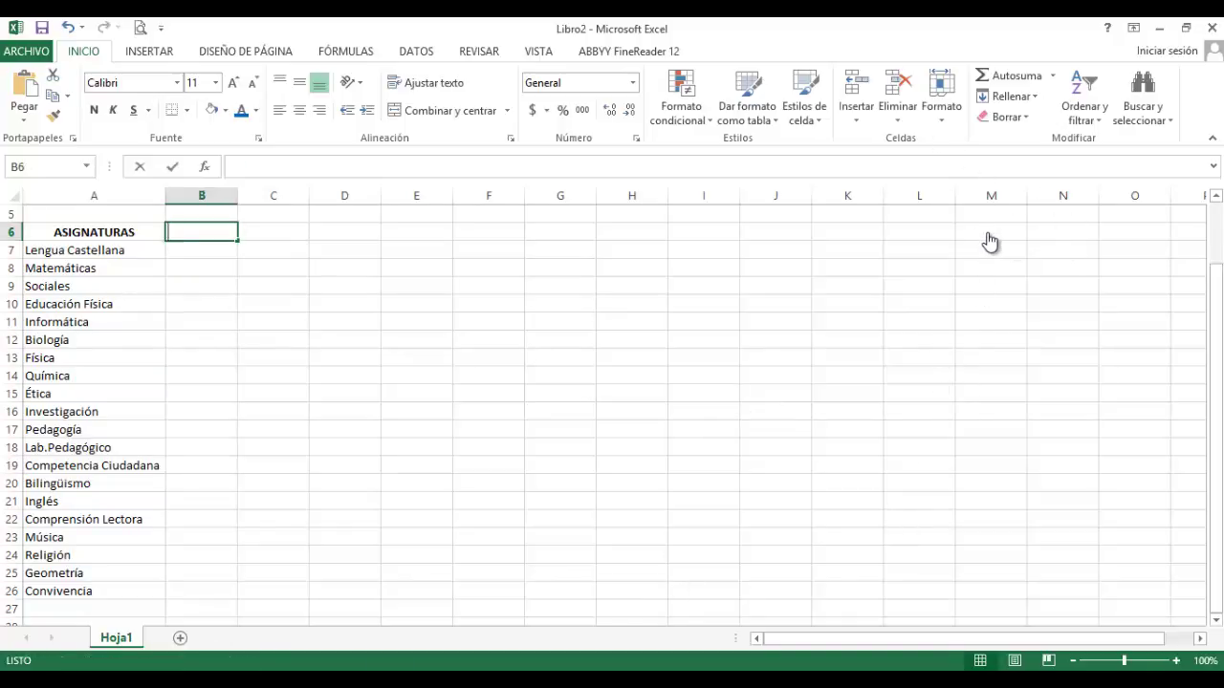
type("N1")
key("Tab")
type("N")
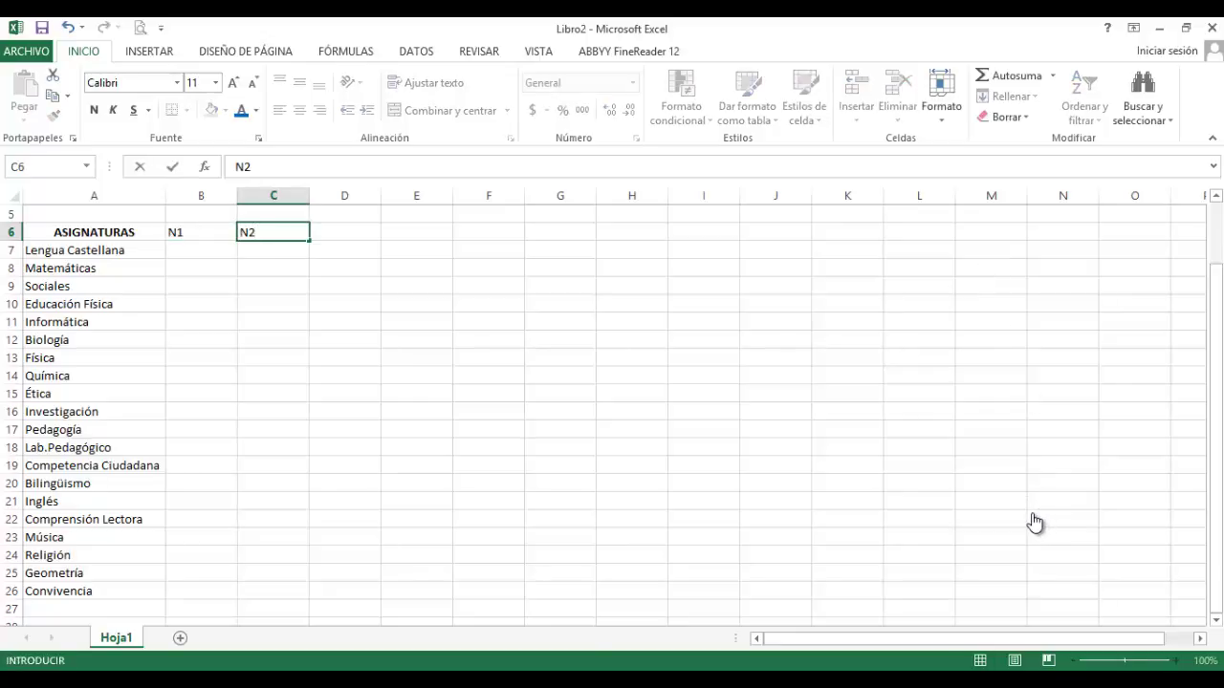
type("2")
key("Left")
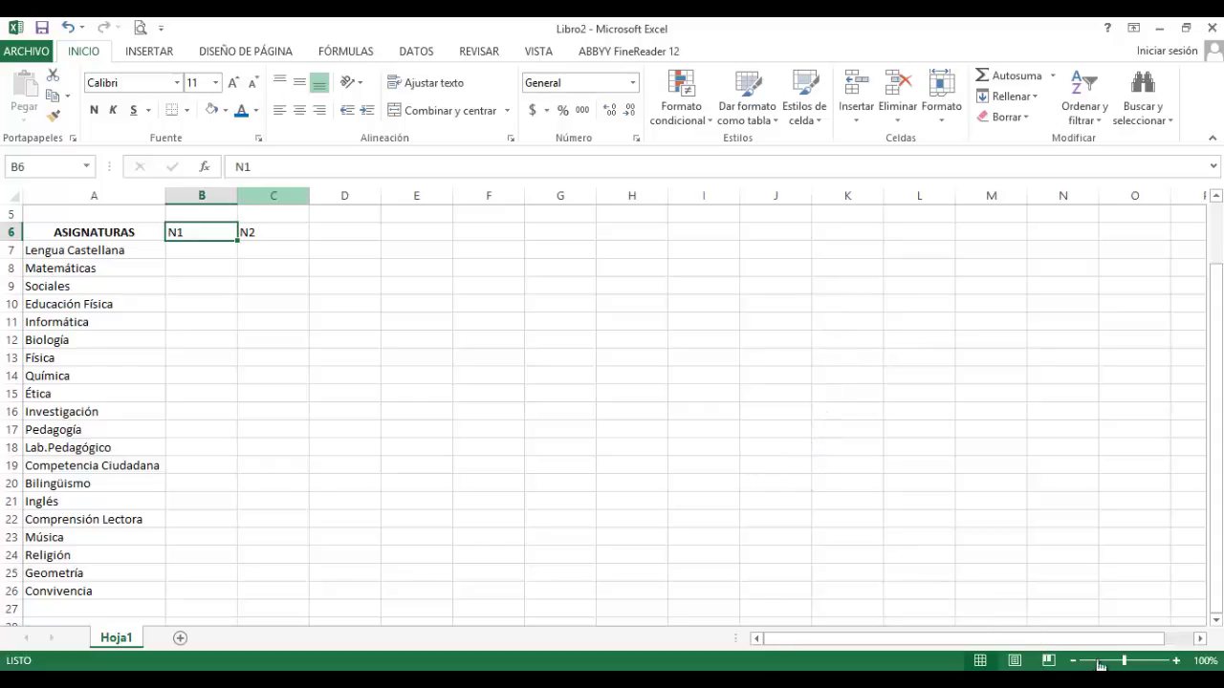
key("shift+Right")
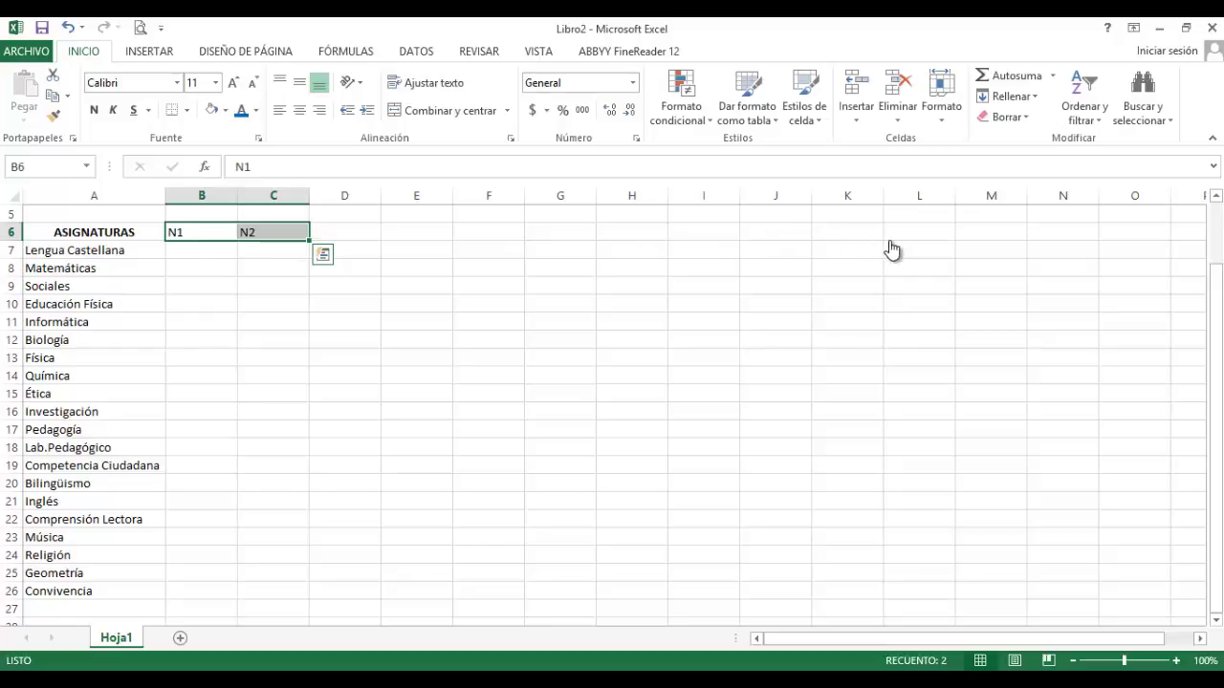
left_click_drag(534, 265, 227, 163)
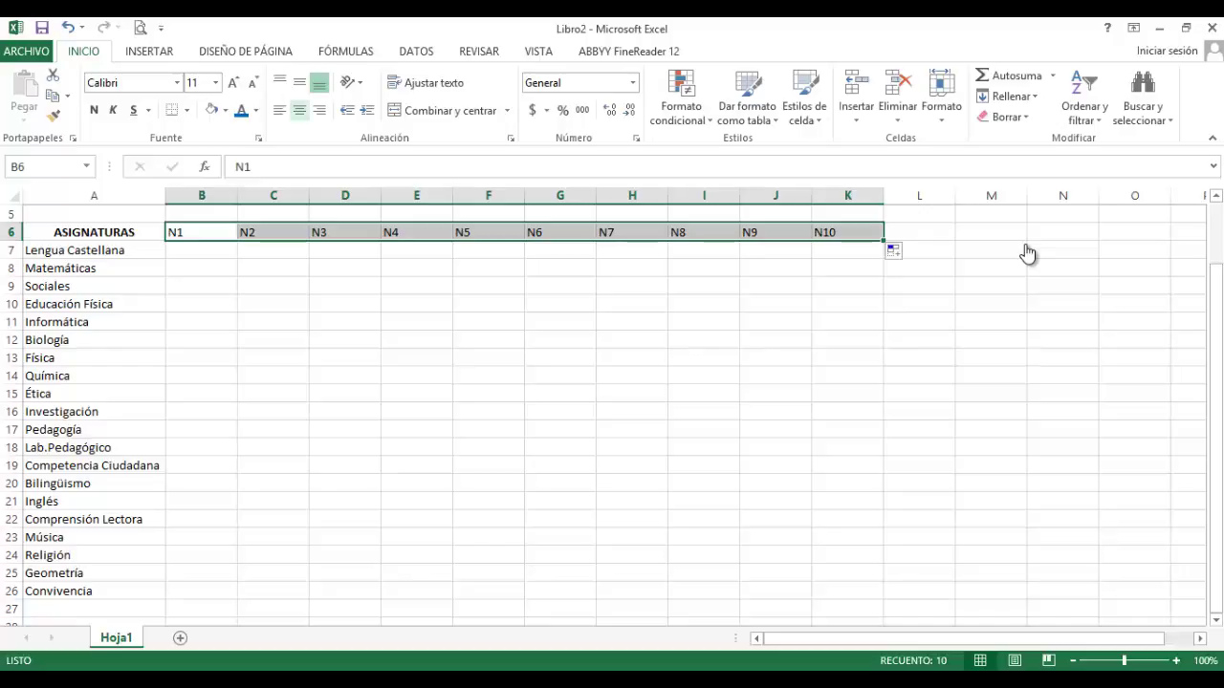
Center the N1 to N10 headings in cells B6:K6 horizontally
key("alt+o")
key("a")
key("c")
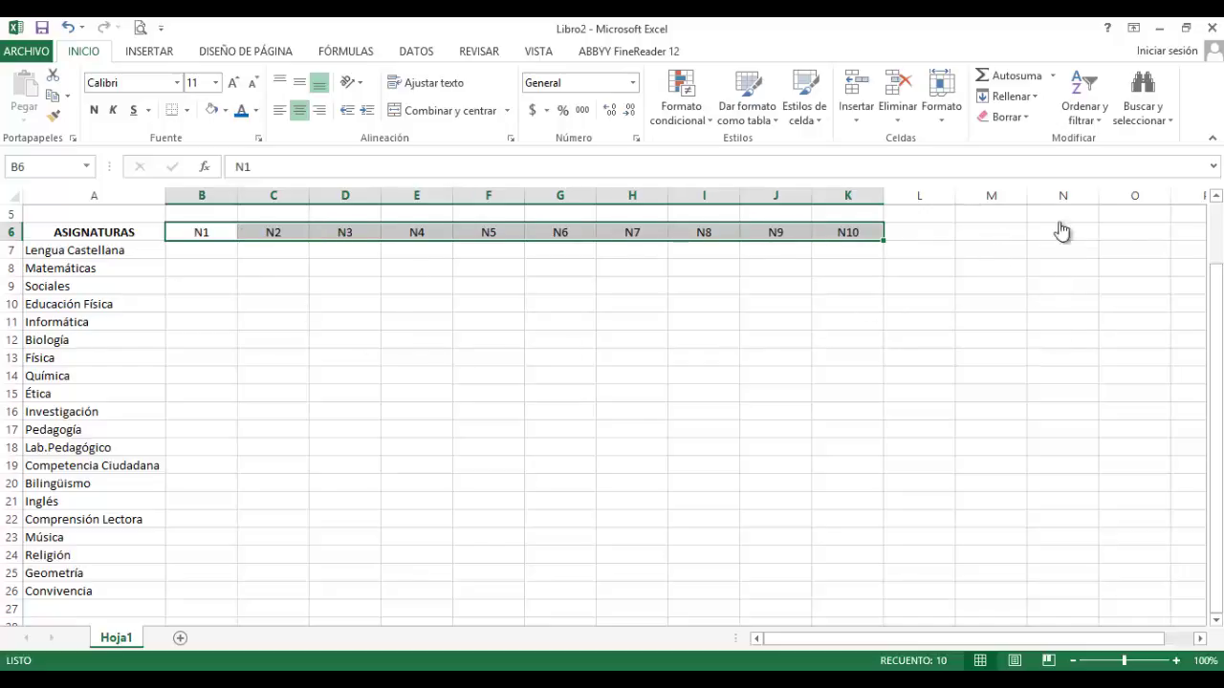
Make the N1 to N10 headings in B6:K6 bold and enter PROM. in cell L6
key("ctrl+n")
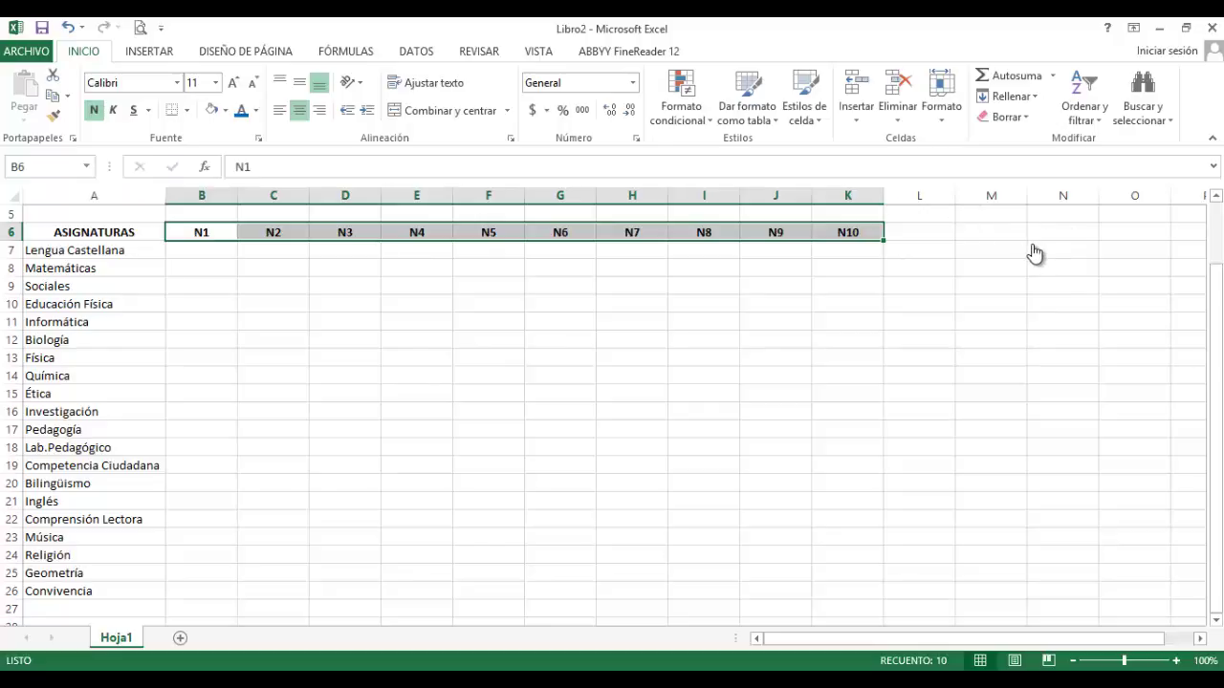
key("ctrl+Right")
key("Right")
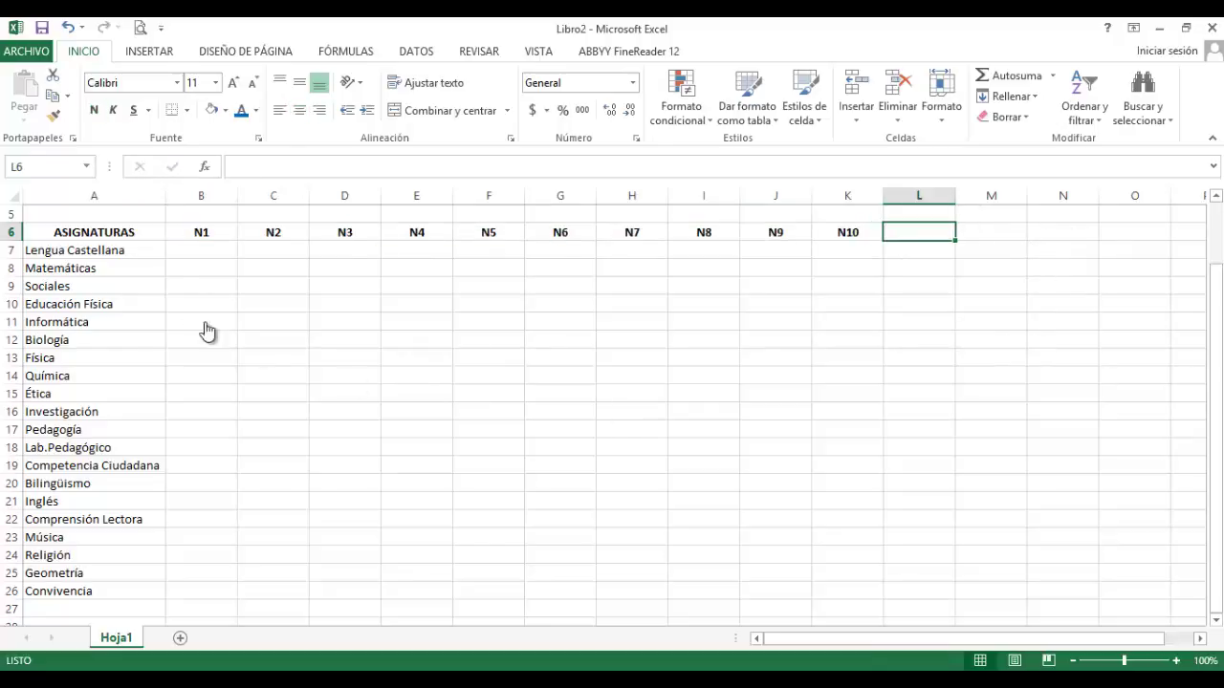
type("PRO")
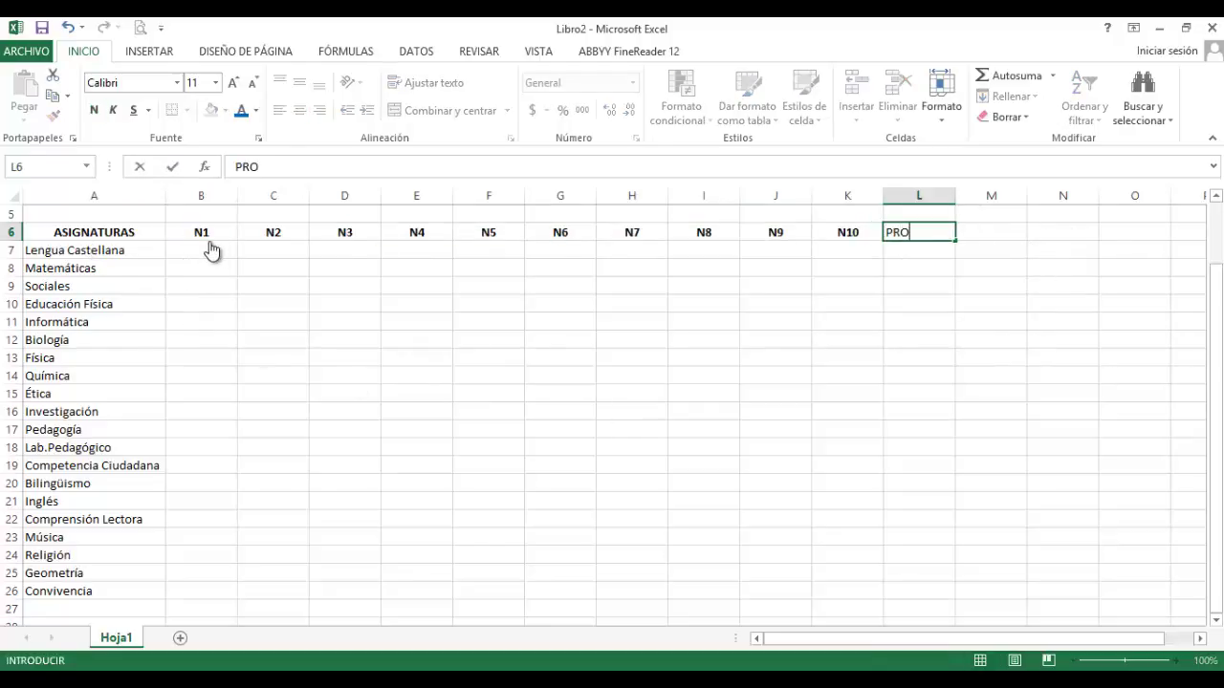
type("M.")
key("Return")
key("Up")
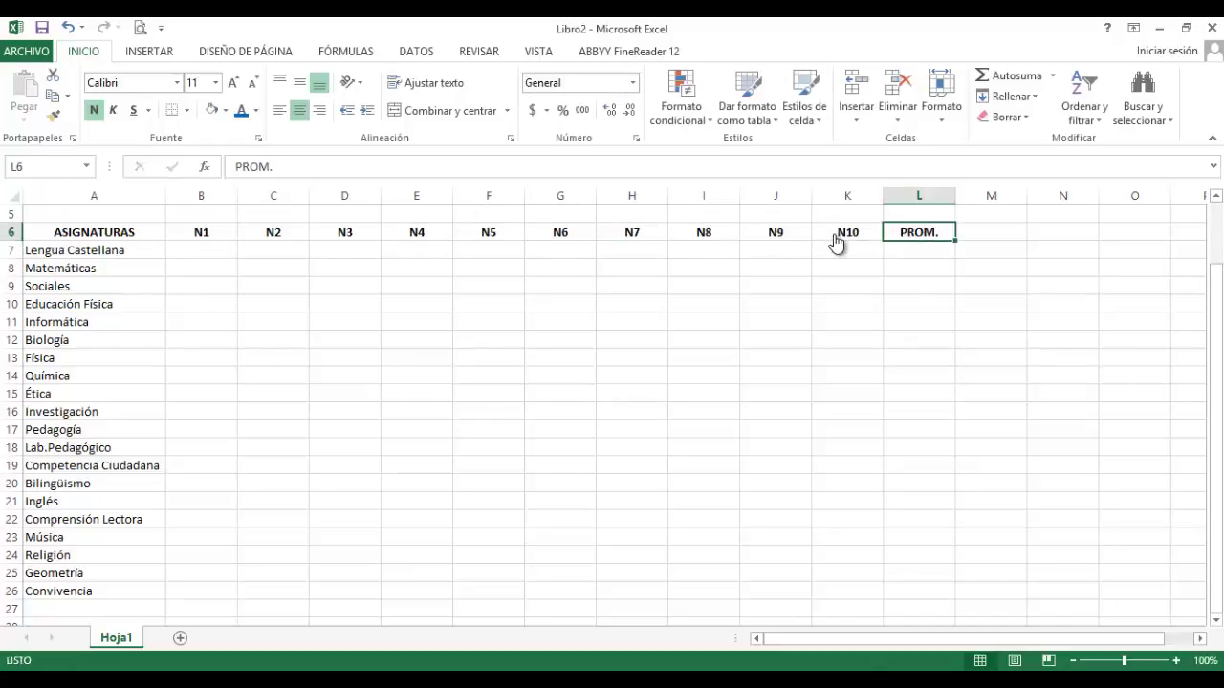
key("Left")
key("Left")
key("Left")
key("Left")
key("Left")
key("Left")
key("Left")
key("Left")
key("Left")
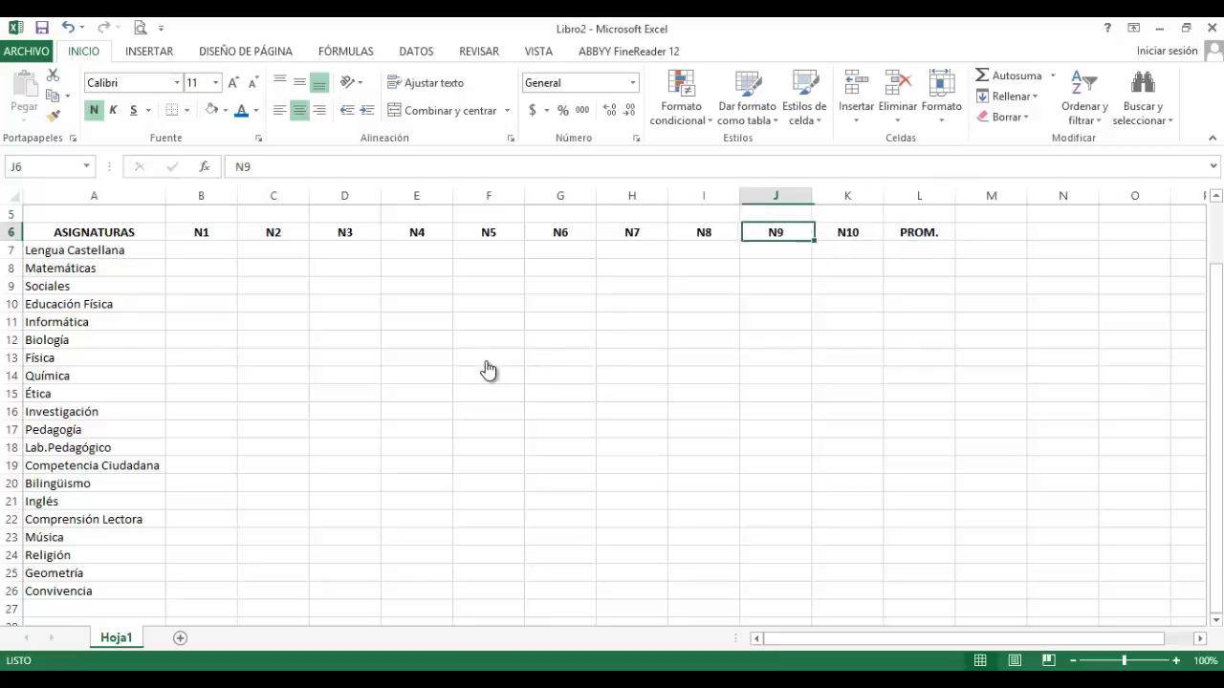
key("Right")
key("Right")
key("Right")
key("Right")
key("Right")
key("Right")
key("Right")
key("Right")
key("Right")
Enter the heading EX.PER.20% in cell M6, after the PROM. heading
key("Right")
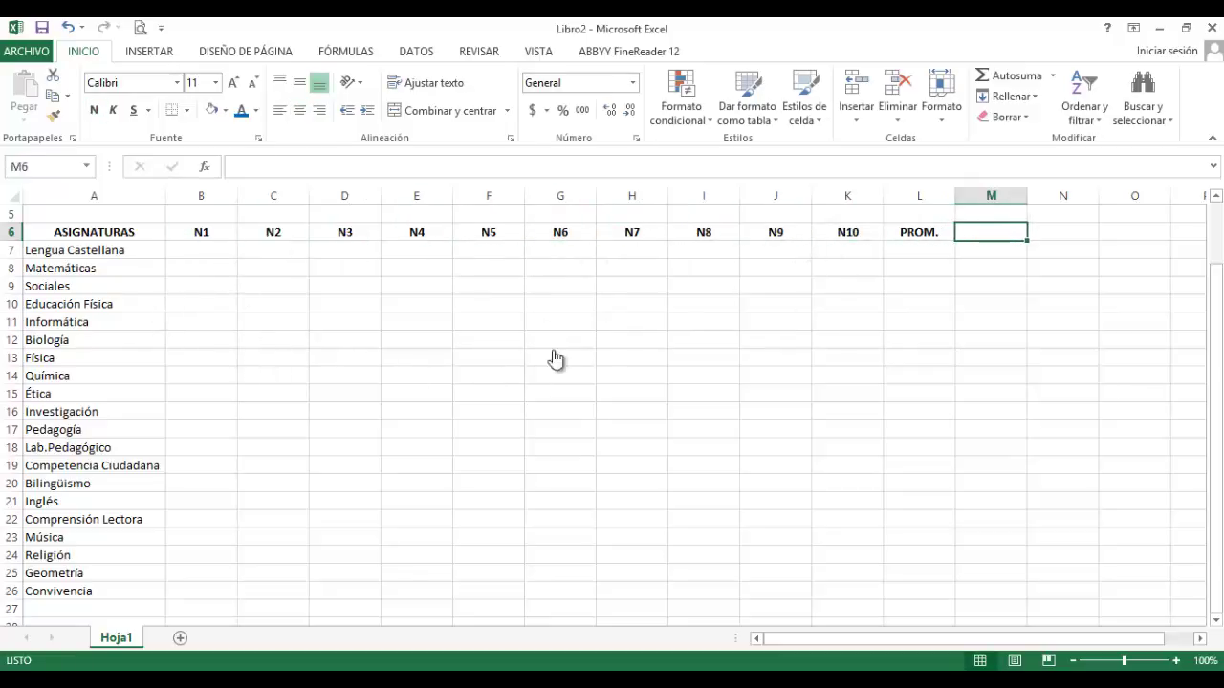
type("EX")
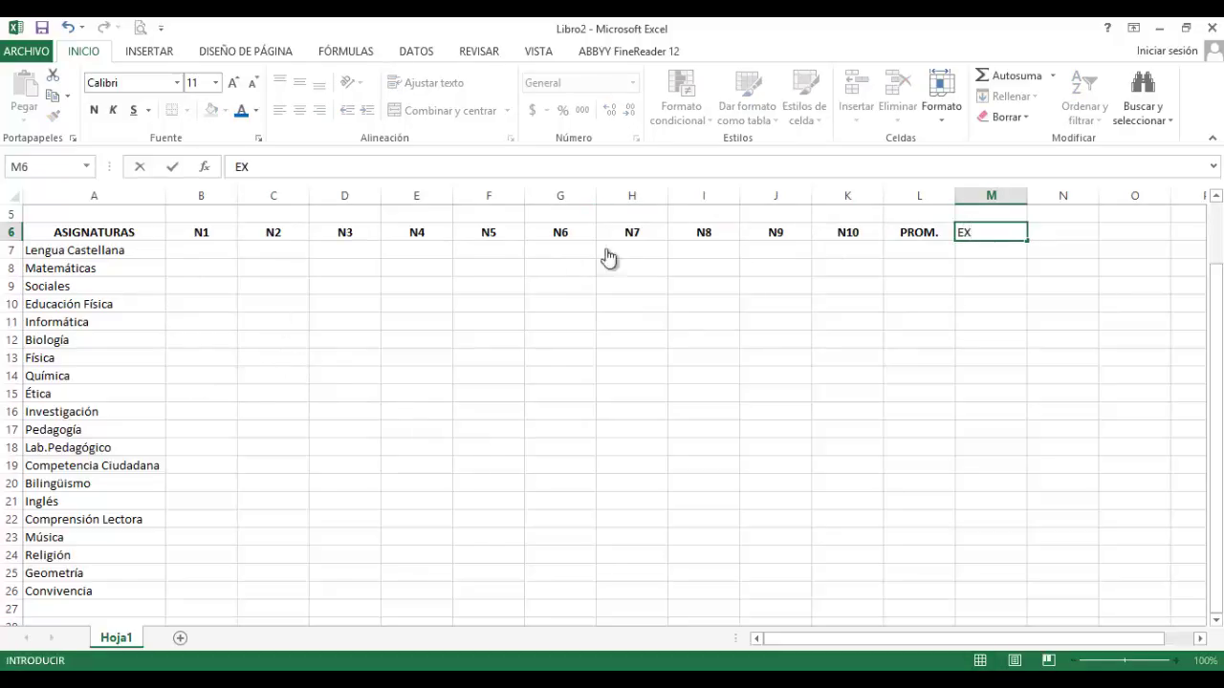
type(".PER.20%")
key("Return")
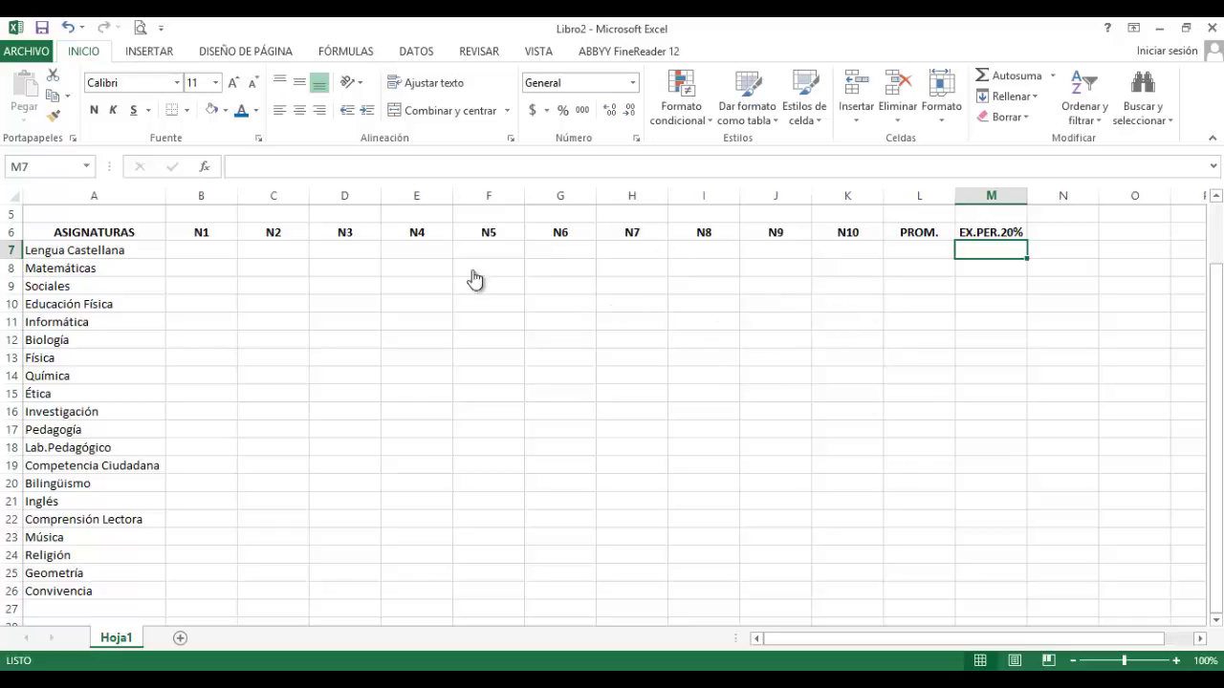
key("Up")
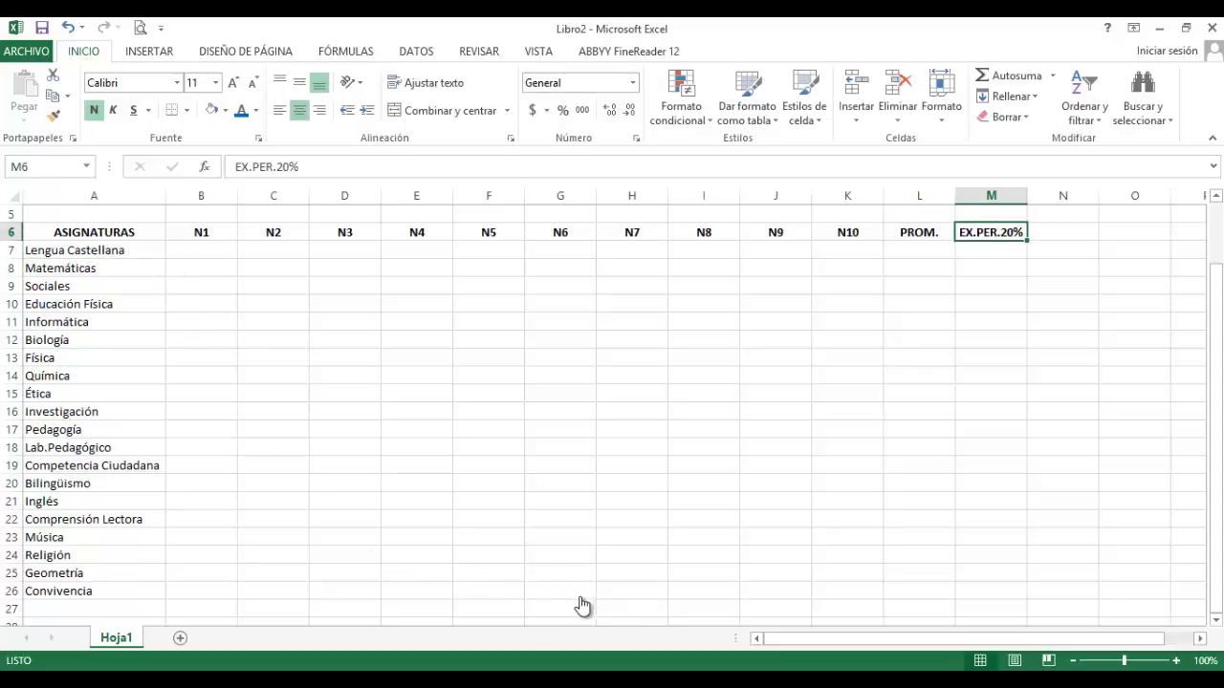
Switch to Libro1, examine the layout of the EX.PER. 20% heading in cell M5 of C-Notas, and return to Libro2
key("super+2")
key("super+2")
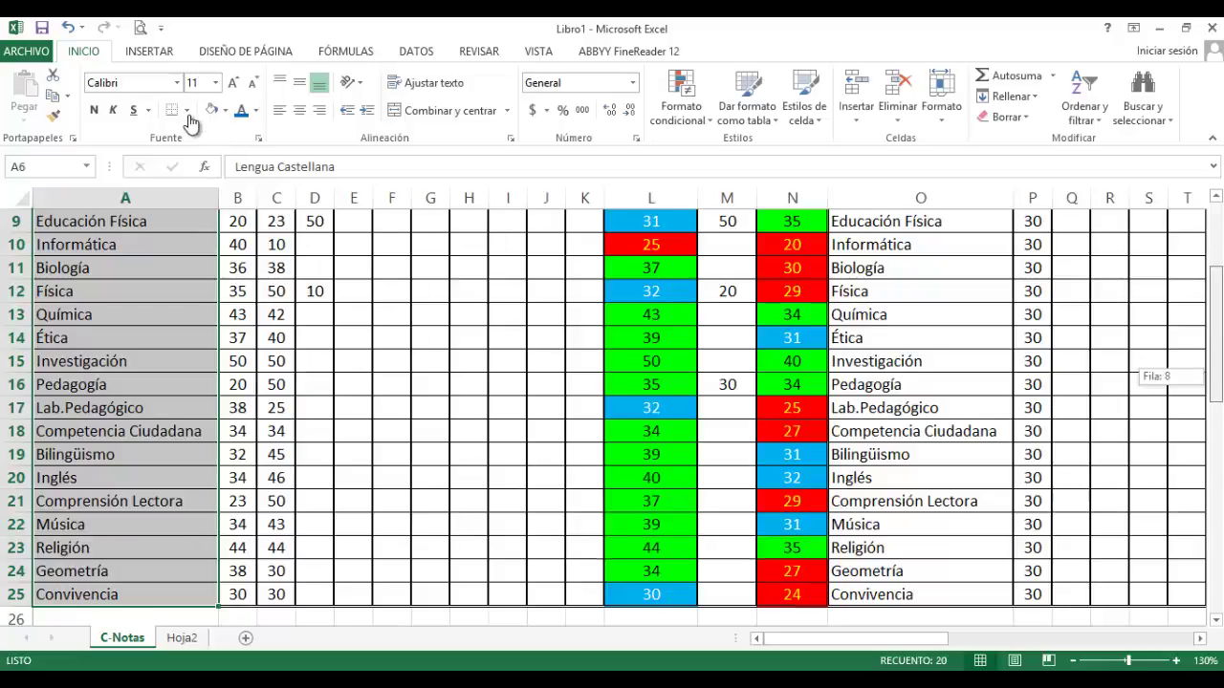
scroll(1171, 377, "up", 3)
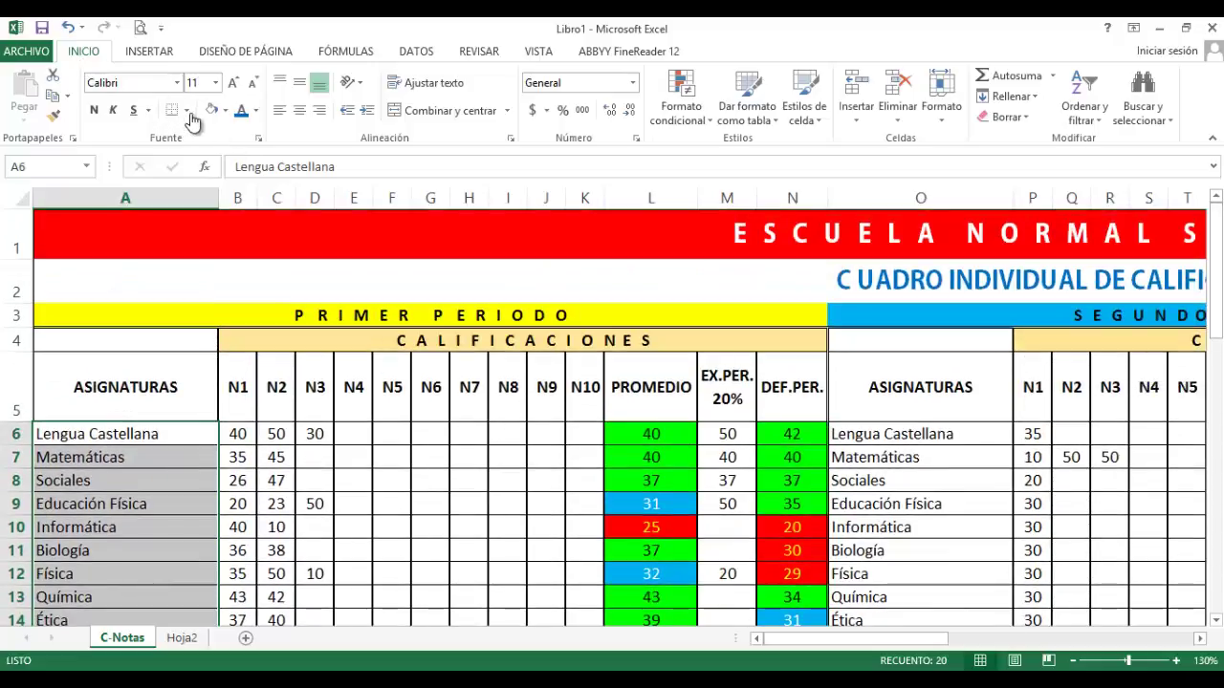
left_click(727, 388)
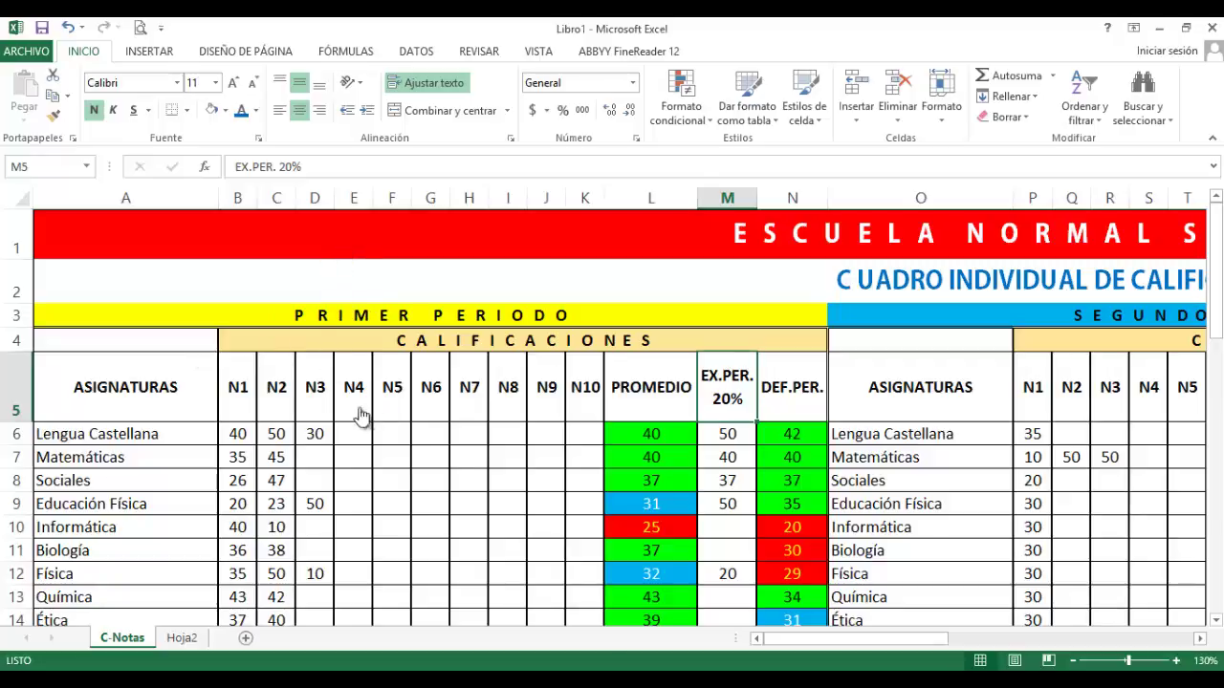
key("alt+Tab")
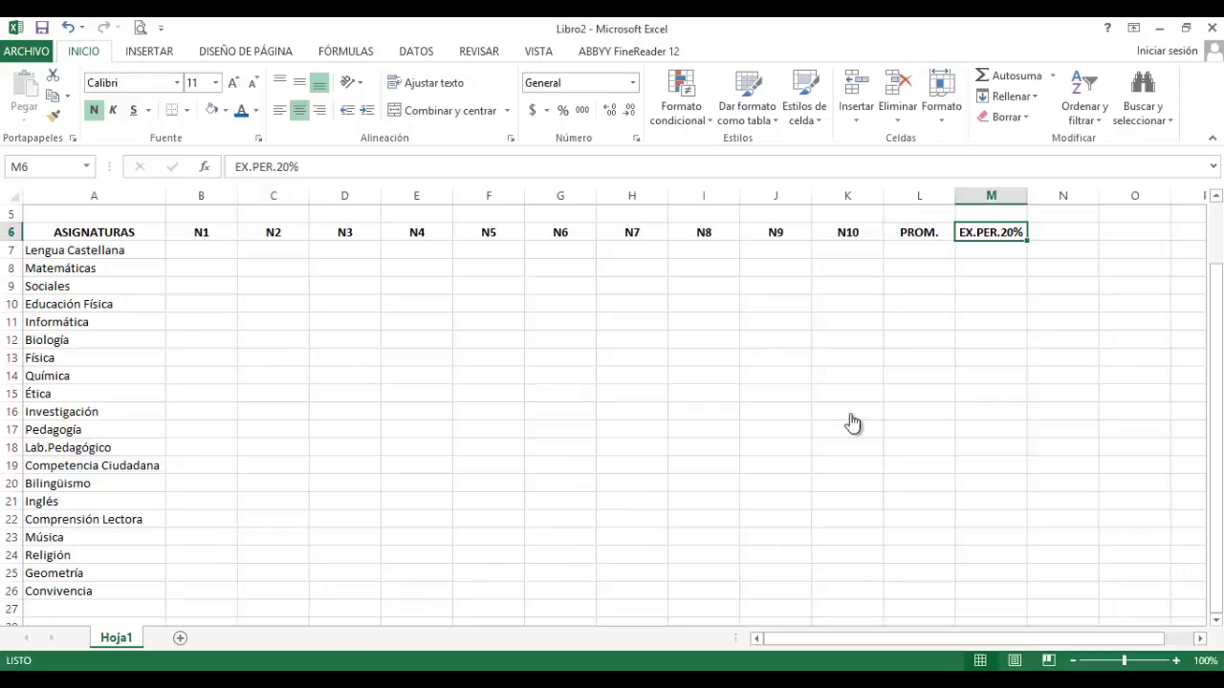
Turn on text wrapping (Ajustar texto) in the cell alignment format of the EX.PER.20% heading in M6
key("shift+F10")
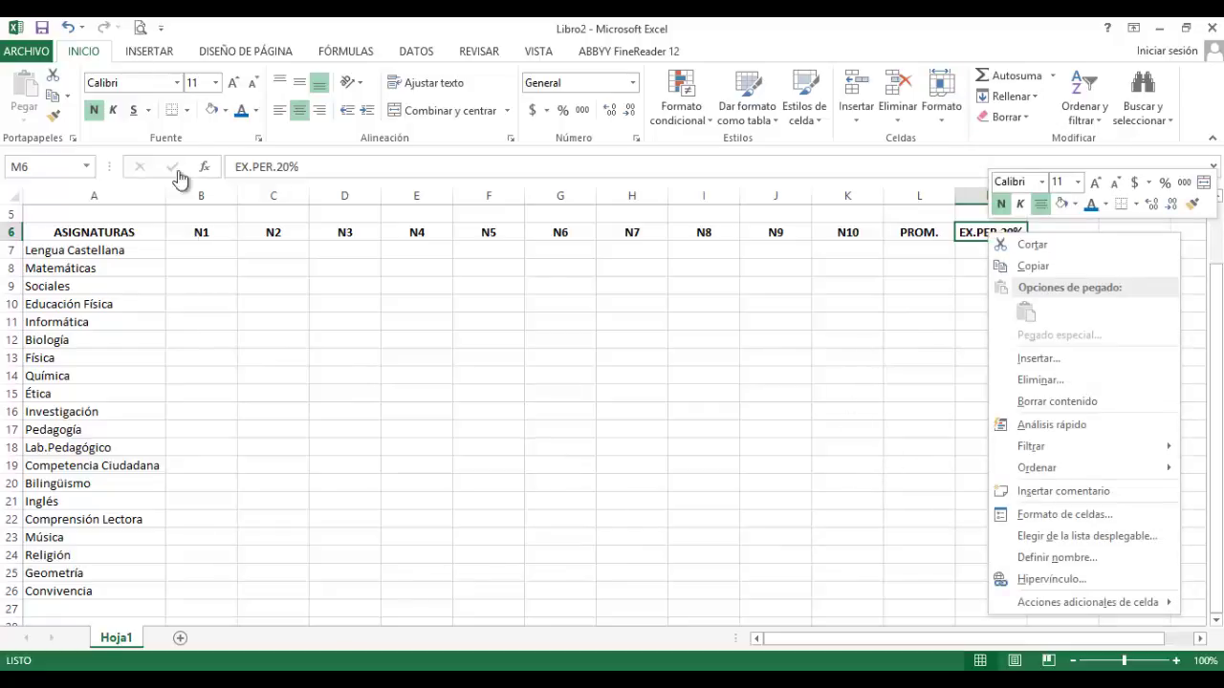
key("Down")
key("Down")
key("Down")
key("Down")
key("Down")
key("Down")
key("Down")
key("Down")
key("Down")
key("Down")
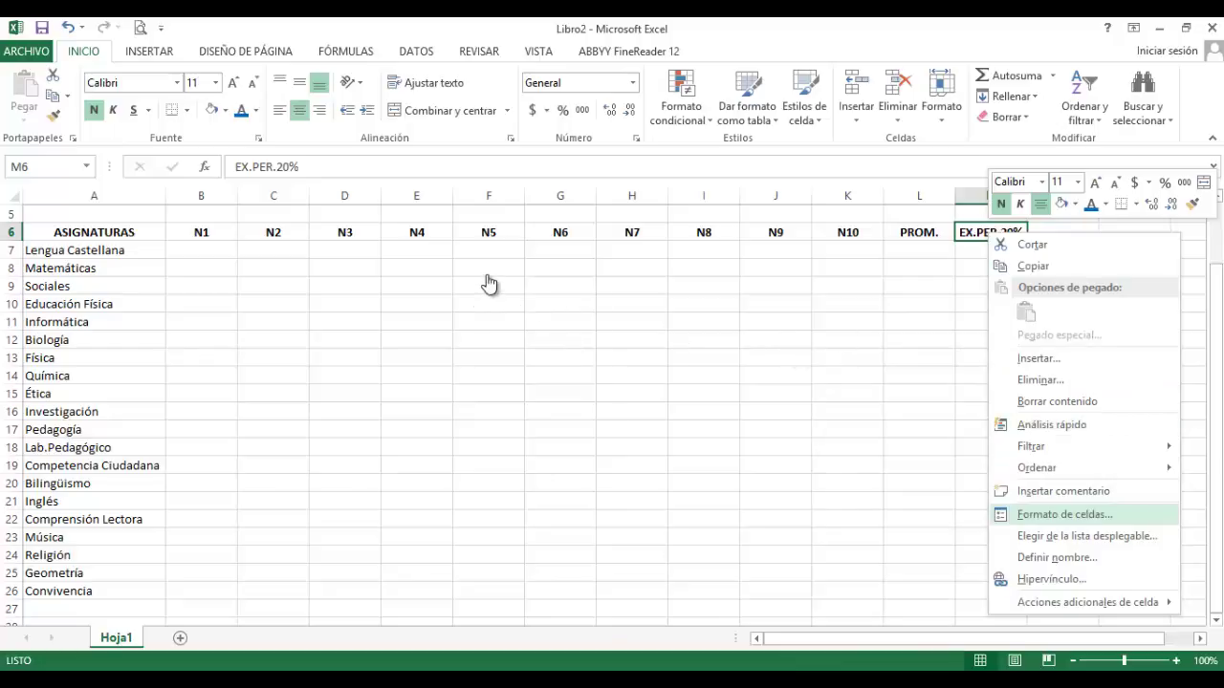
key("Return")
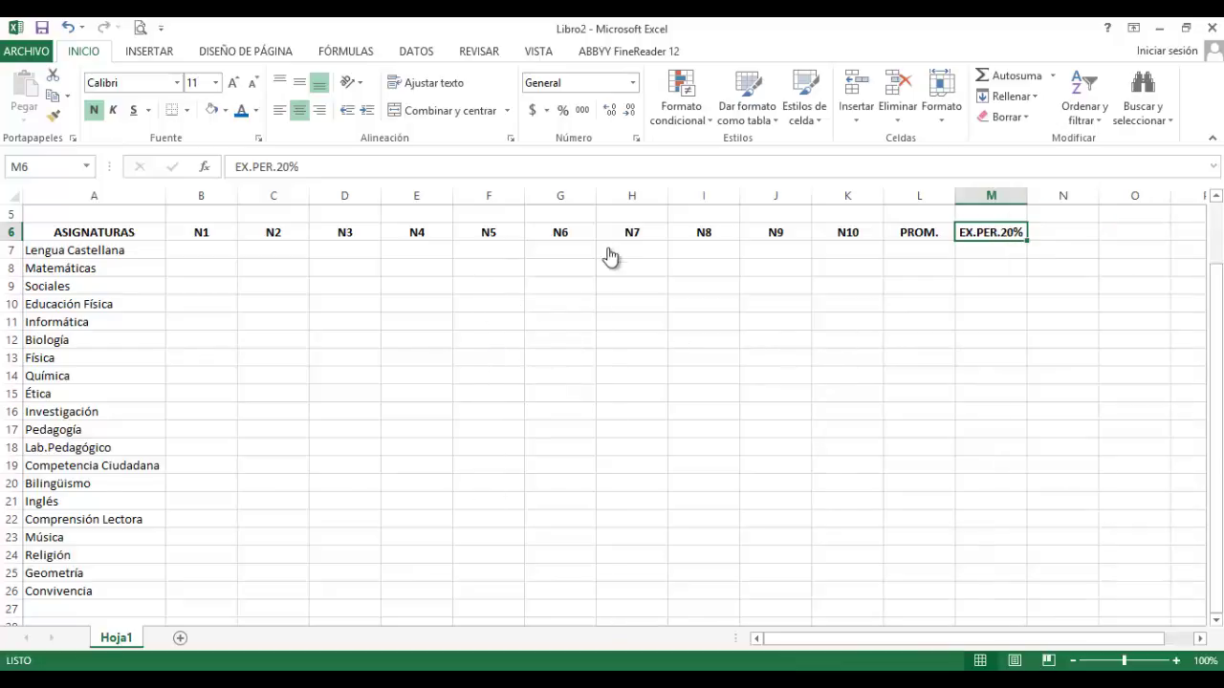
key("Home")
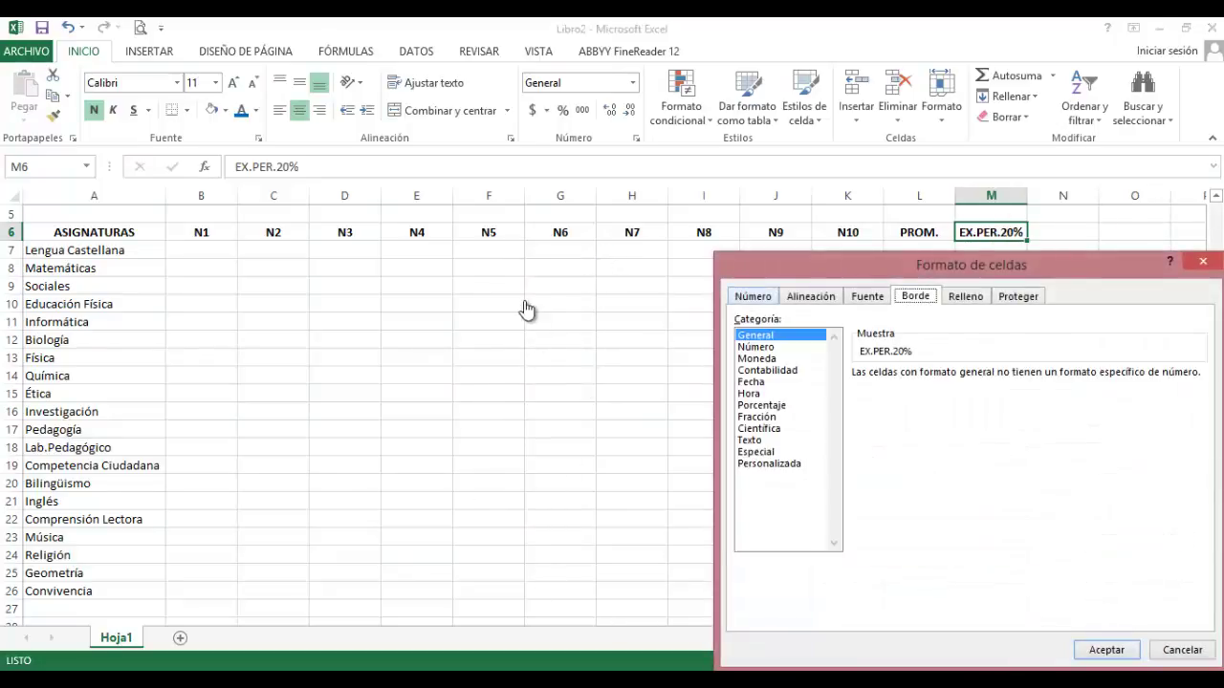
key("Right")
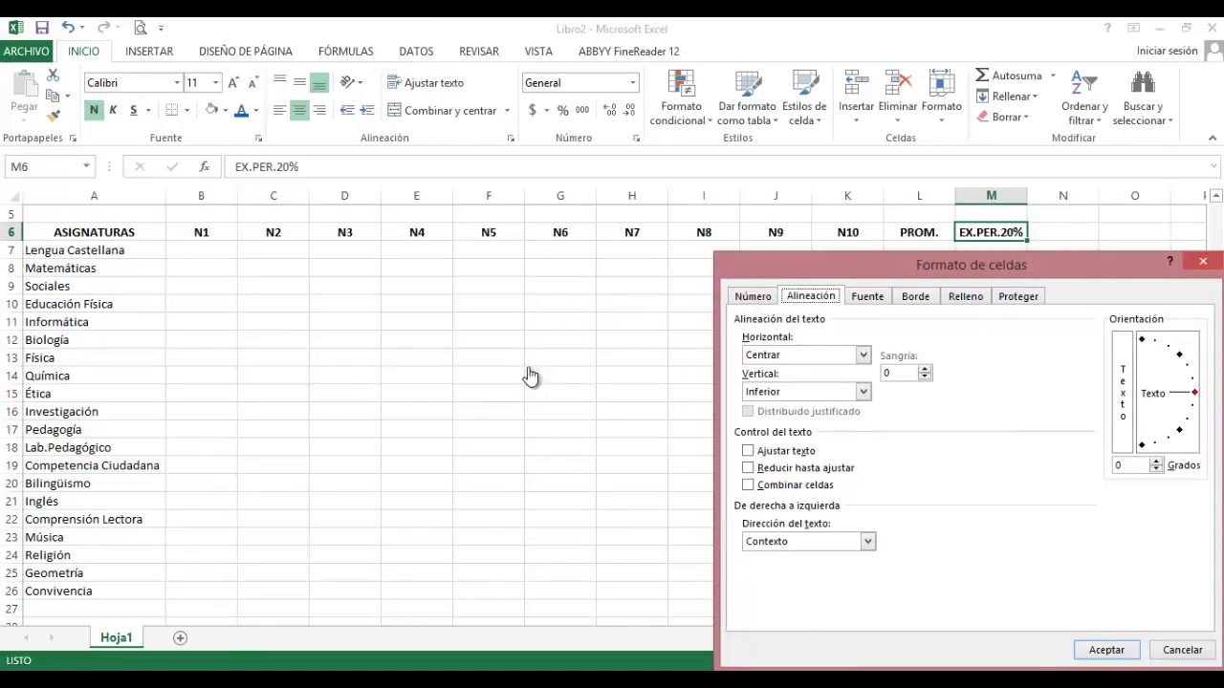
key("Tab")
key("Tab")
key("Tab")
key("Tab")
key("space")
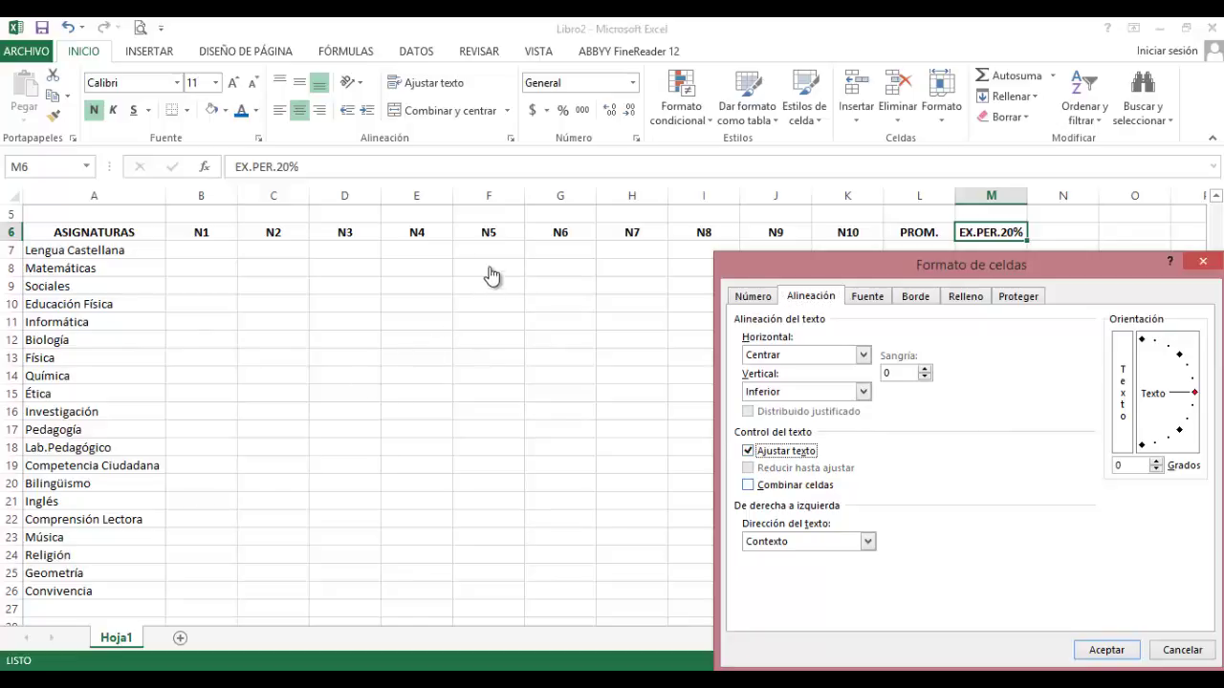
key("Return")
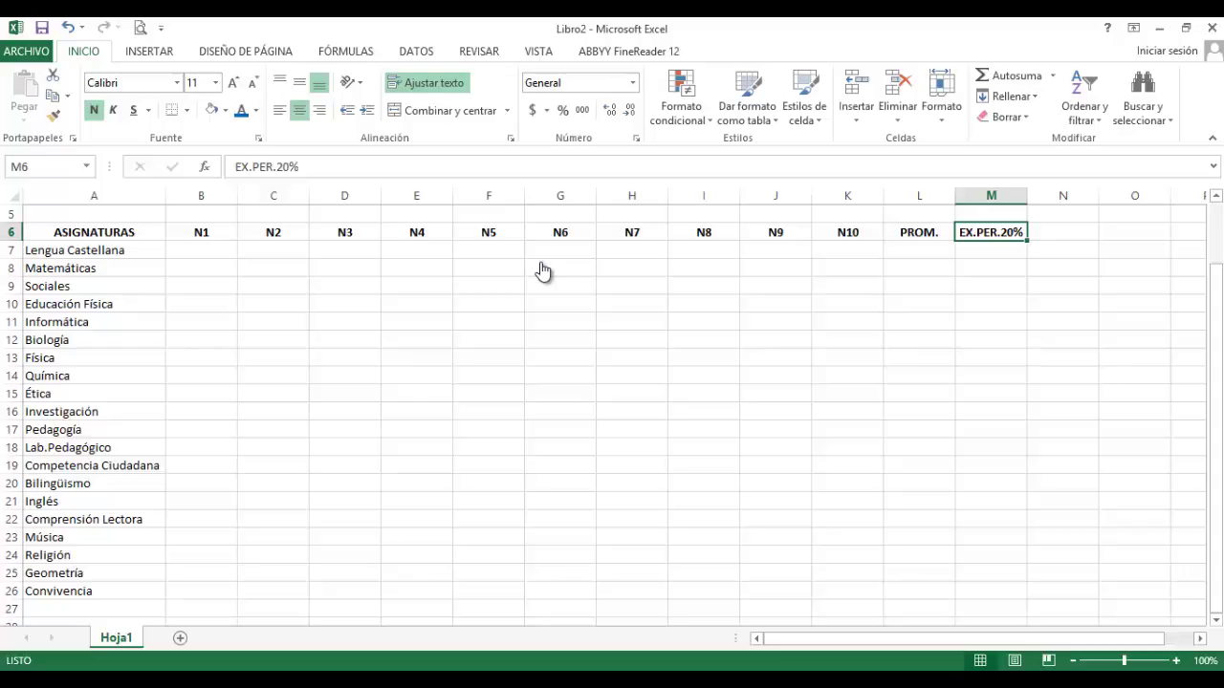
Narrow column M and increase the height of row 6 so EX.PER. 20% fits on two lines
left_click_drag(1026, 195, 1001, 195)
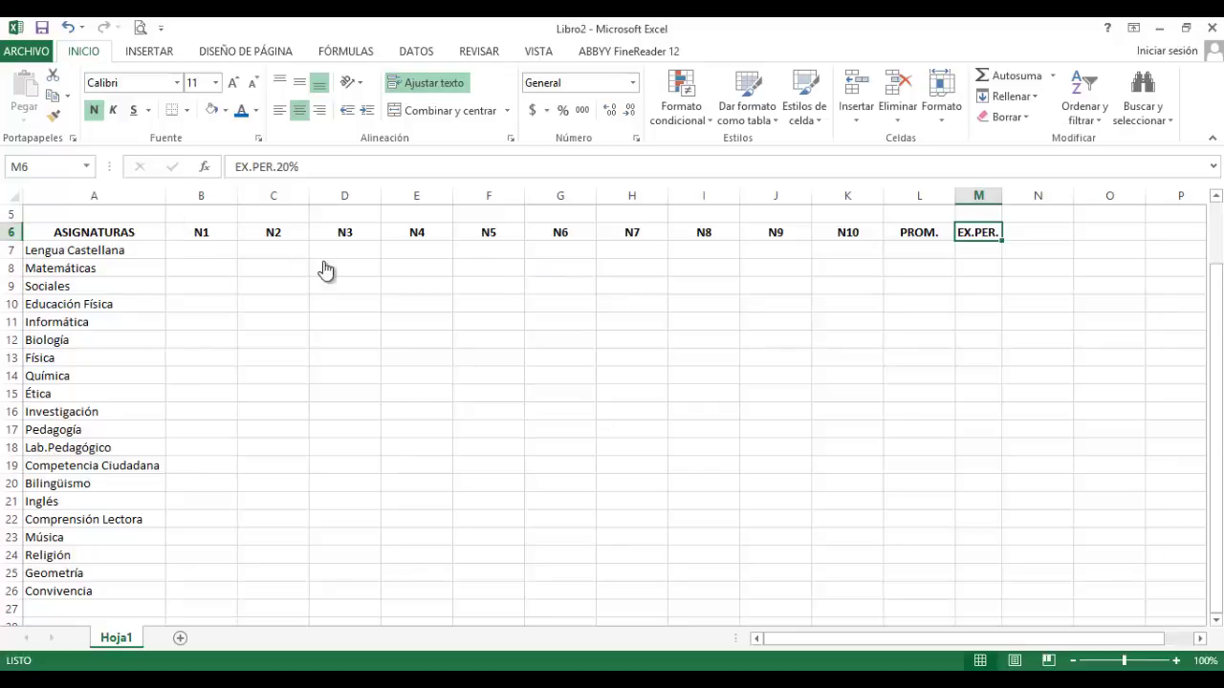
left_click_drag(12, 241, 998, 380)
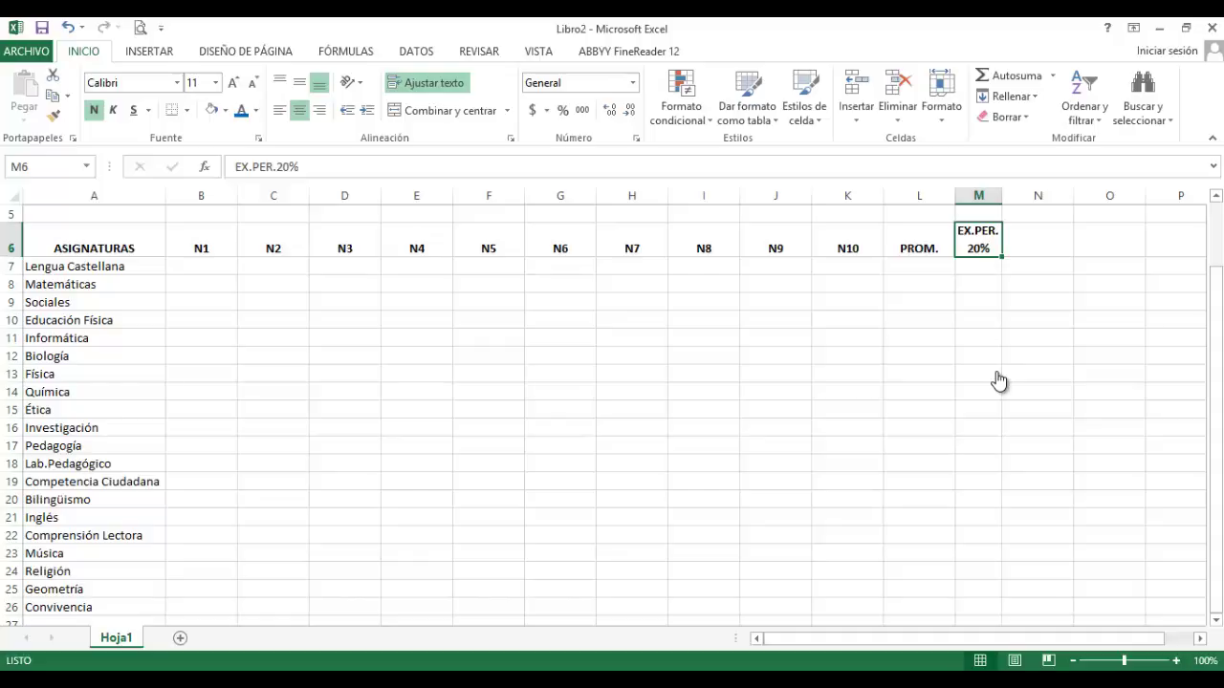
Middle-align the row 6 headings vertically, from ASIGNATURAS in A6 to EX.PER.20% in M6
key("Home")
key("shift+Right")
key("shift+Right")
key("shift+Right")
key("shift+Right")
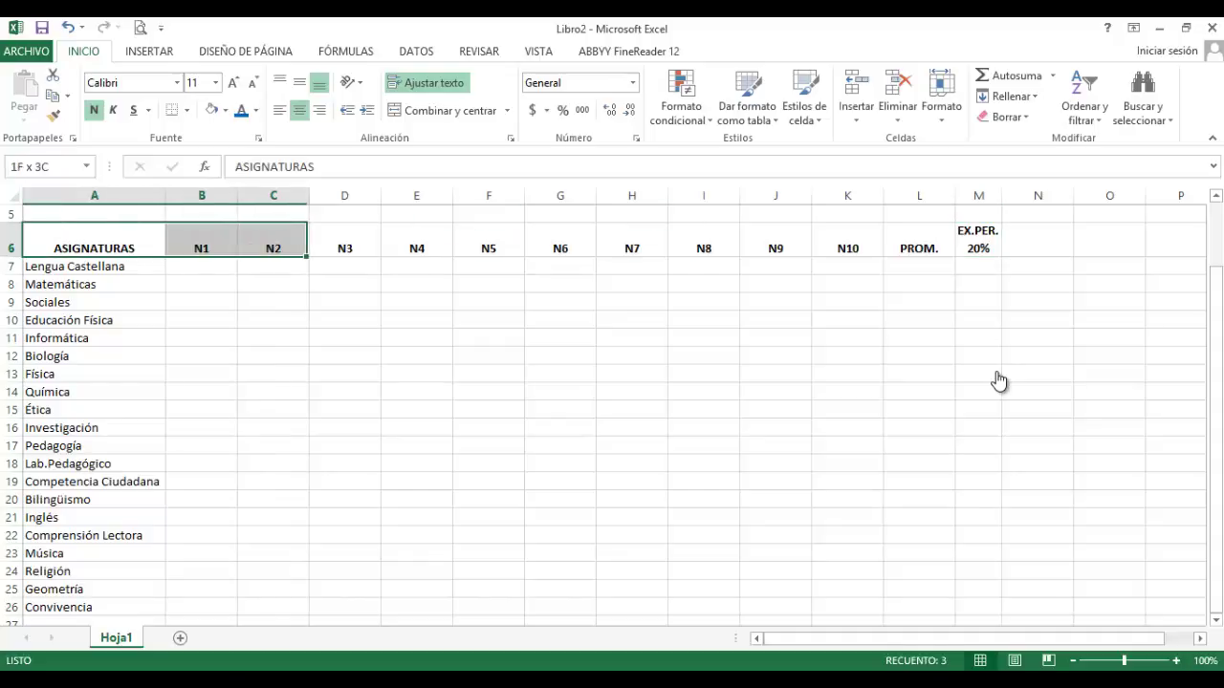
key("shift+Right")
key("shift+Right")
key("shift+Right")
key("shift+Right")
key("shift+Right")
key("shift+Right")
key("shift+Right")
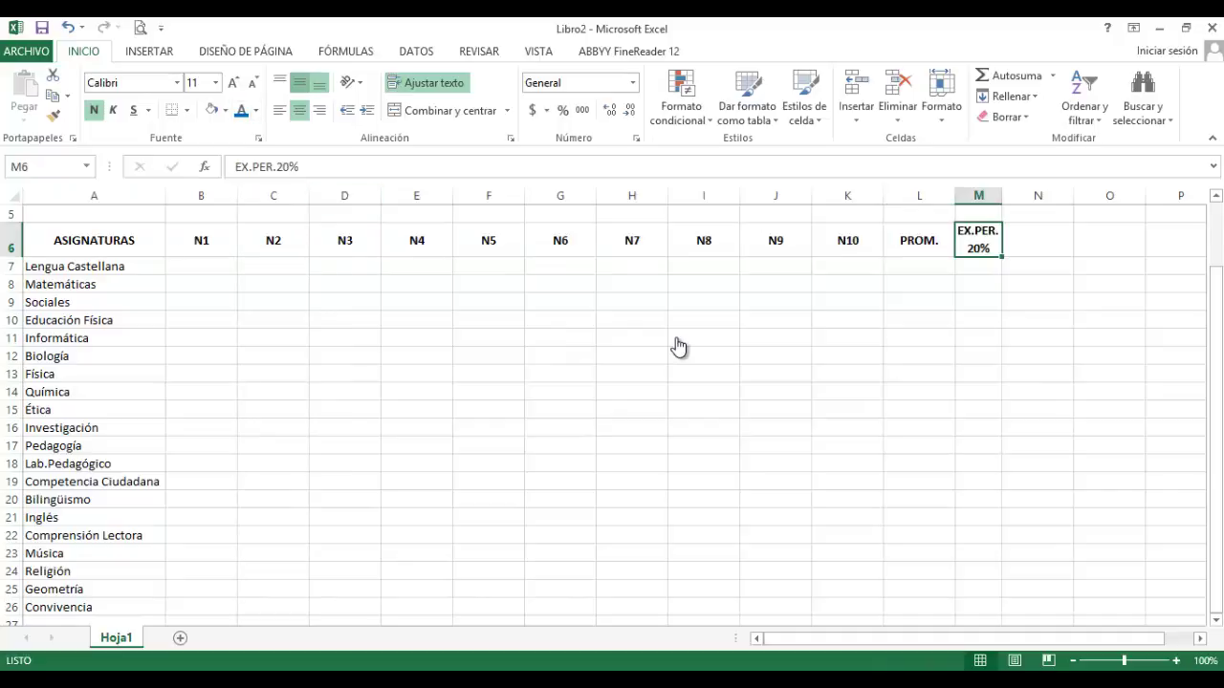
key("alt+h")
key("a")
key("m")
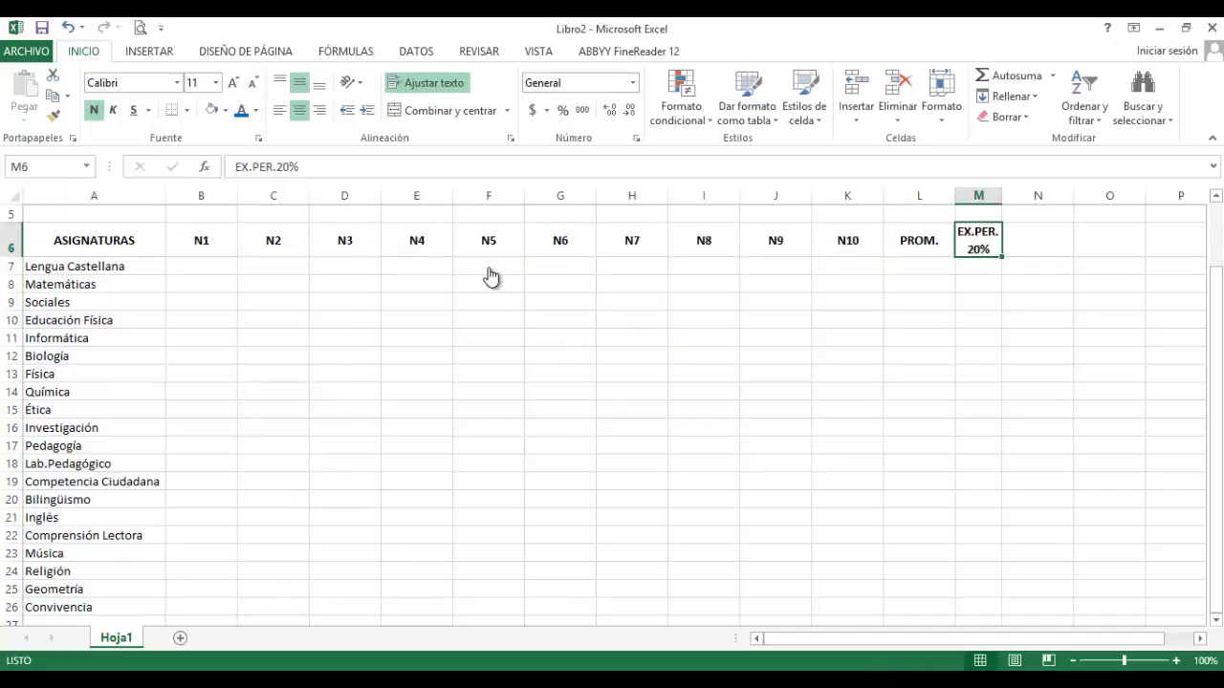
Enter the heading DEF.PER. in cell N6, after the EX.PER.20% heading
key("Right")
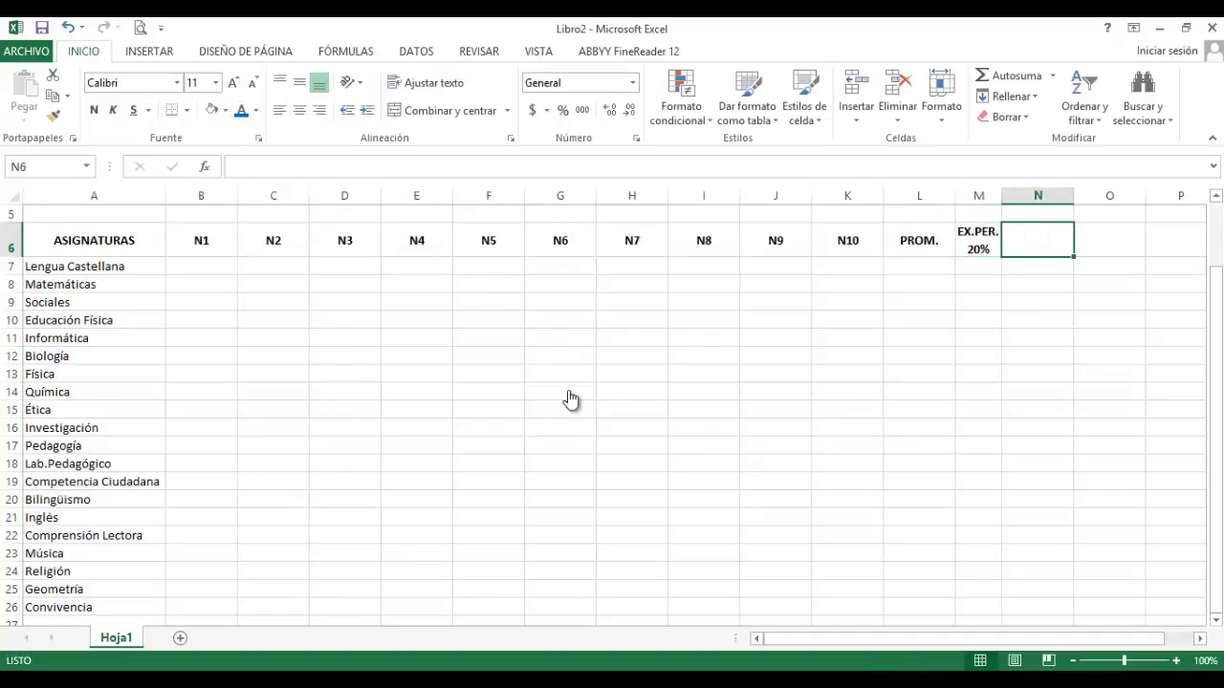
type("DEF")
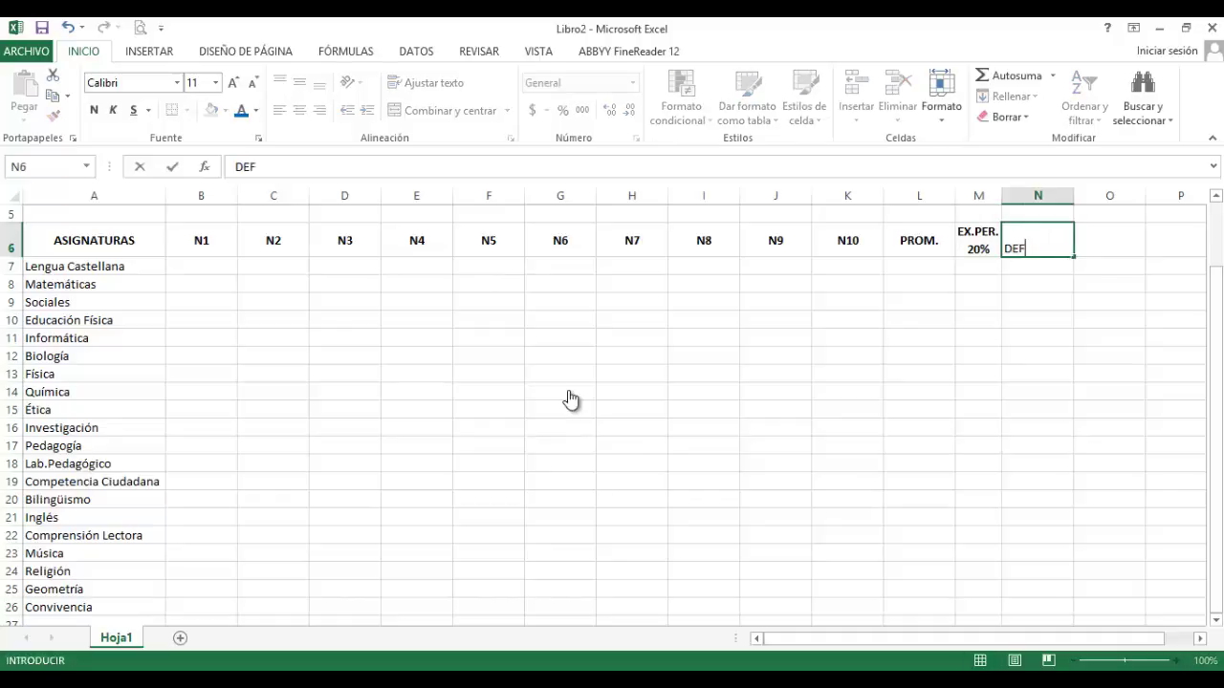
type(".PER.")
key("Return")
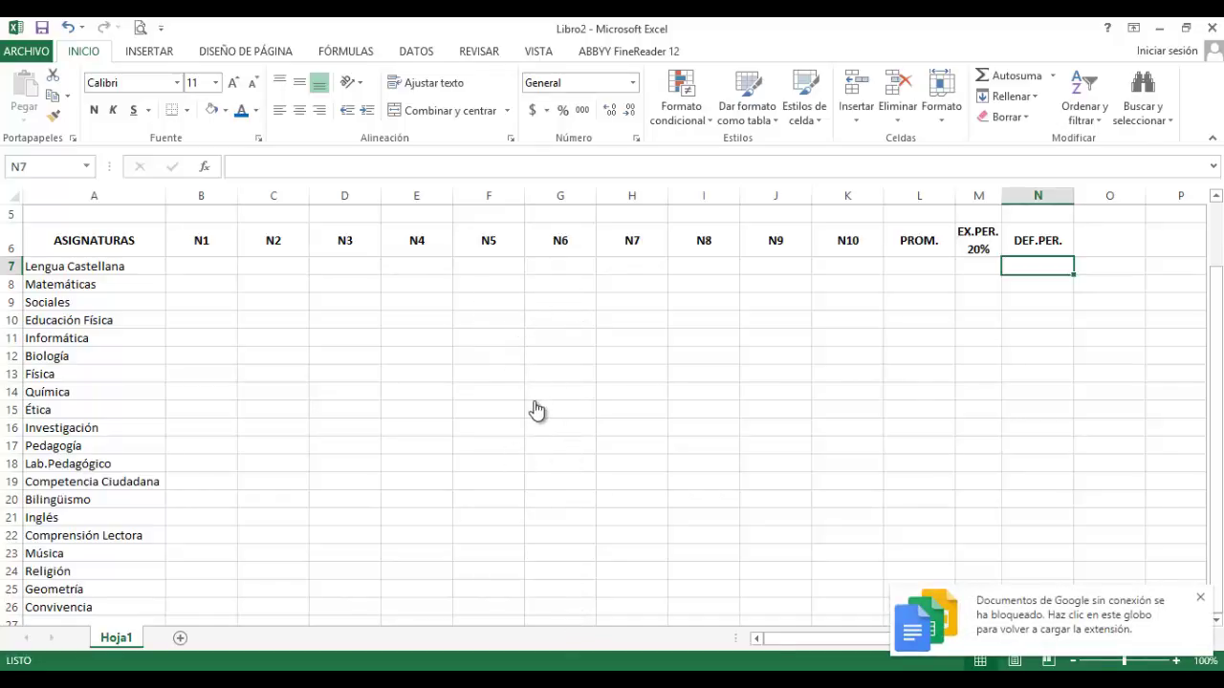
key("Up")
key("ctrl+Left")
key("Right")
key("shift+Right")
key("shift+Right")
key("shift+Right")
key("shift+Right")
key("shift+Right")
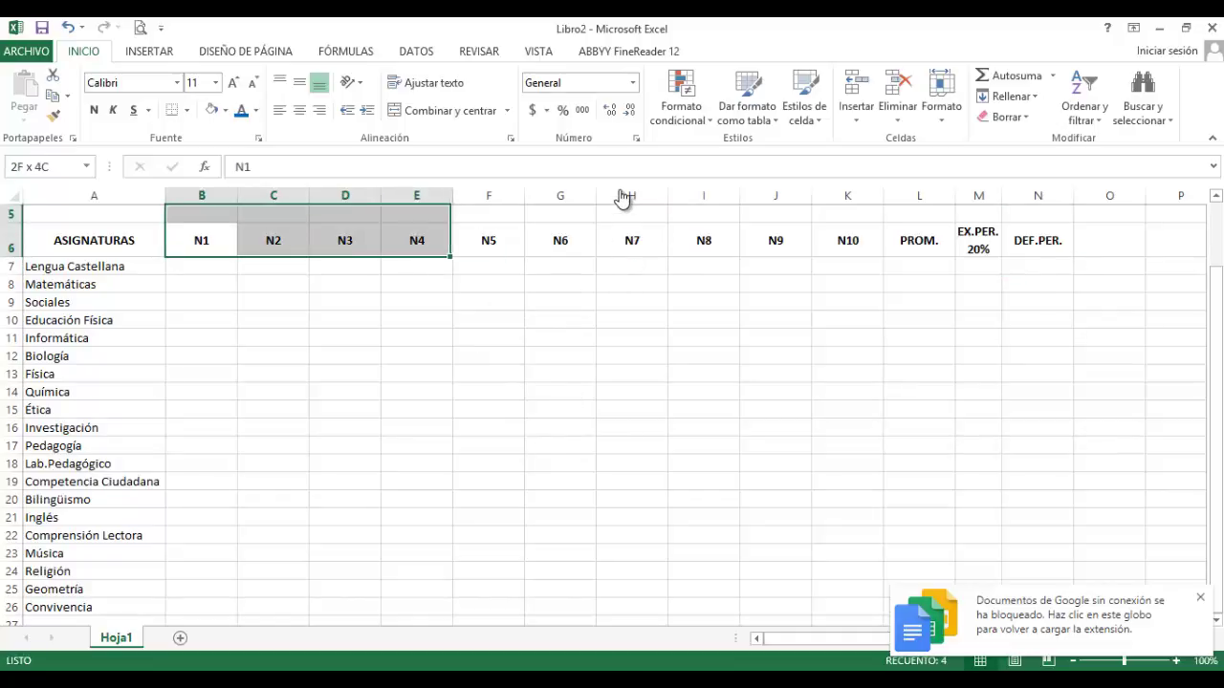
key("shift+Right")
key("shift+Right")
key("shift+Right")
key("shift+Right")
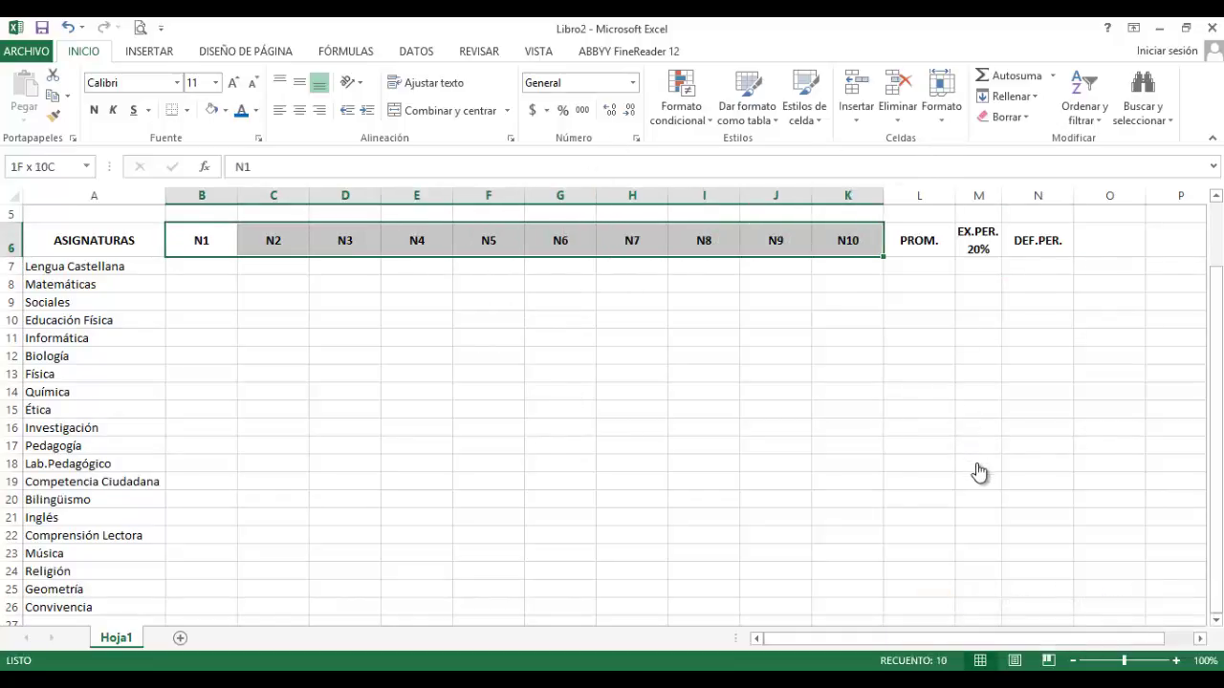
key("ctrl+v")
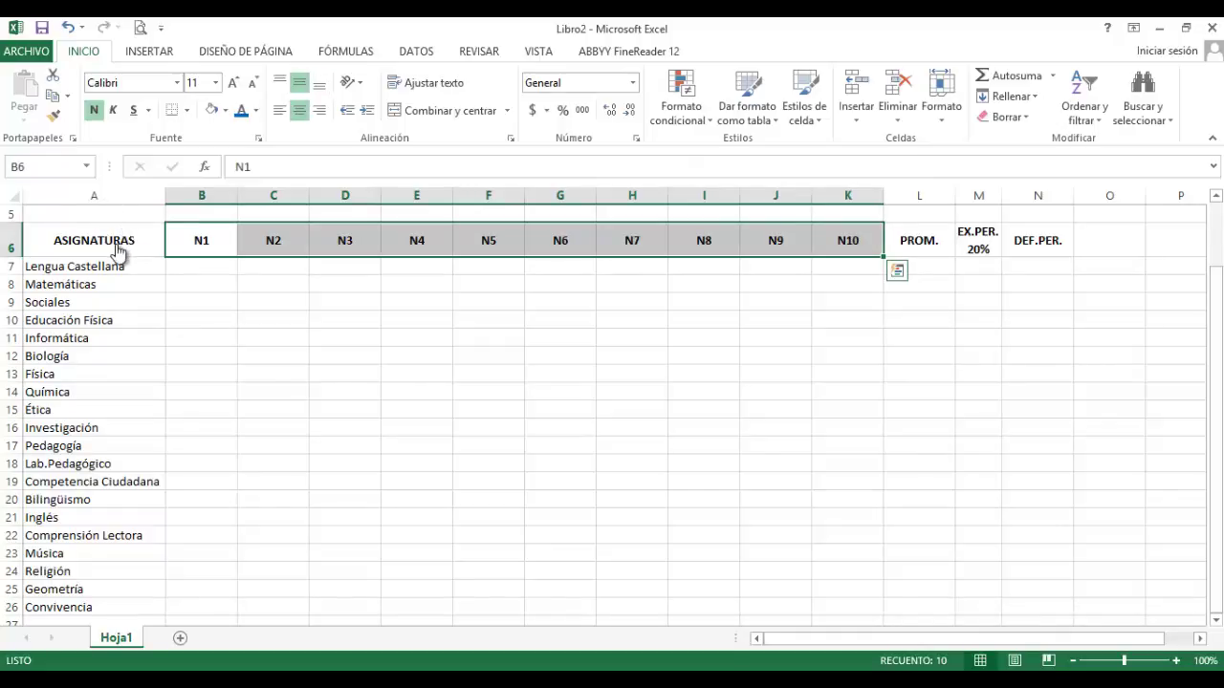
key("Down")
key("Down")
key("Down")
key("Down")
key("Down")
key("Down")
key("Right")
key("Right")
key("Right")
key("Right")
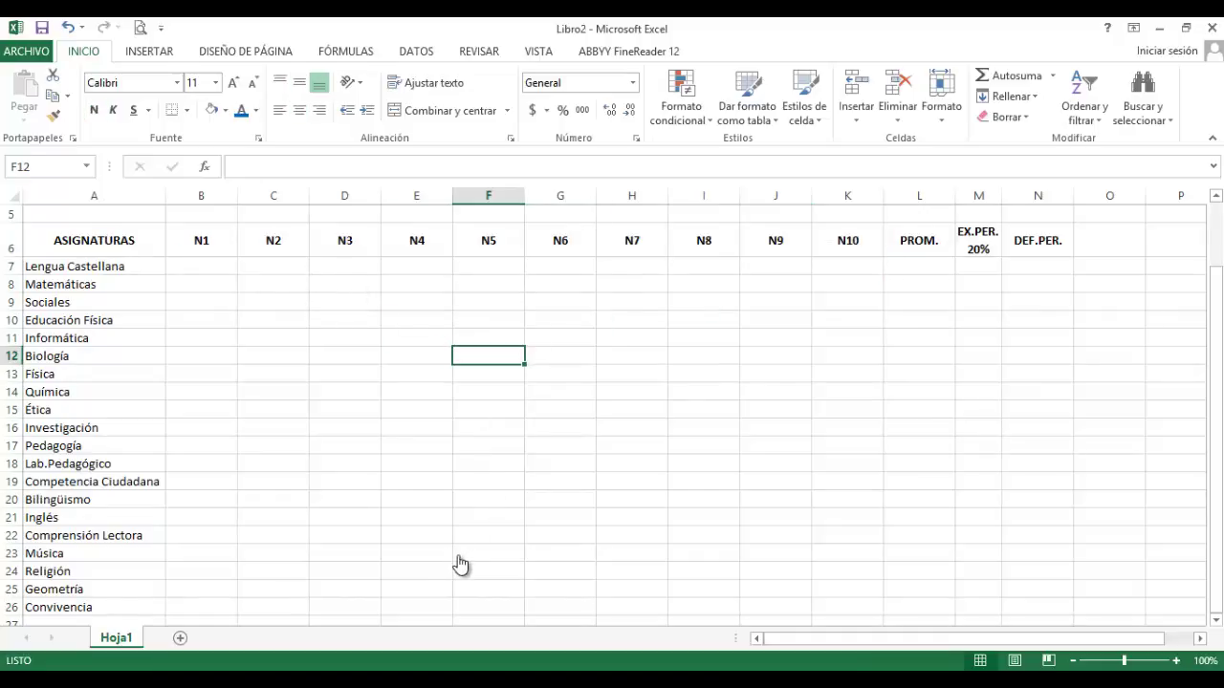
Set the column width of the grade columns N1 to N10 (B to K) to 4
key("Up")
key("Up")
key("Up")
key("Up")
key("Up")
key("Up")
key("Left")
key("Left")
key("Left")
key("Left")
key("shift+Right")
key("shift+Right")
key("shift+Right")
key("shift+Right")
key("shift+Right")
key("shift+Right")
key("shift+Right")
key("shift+Right")
key("shift+Right")
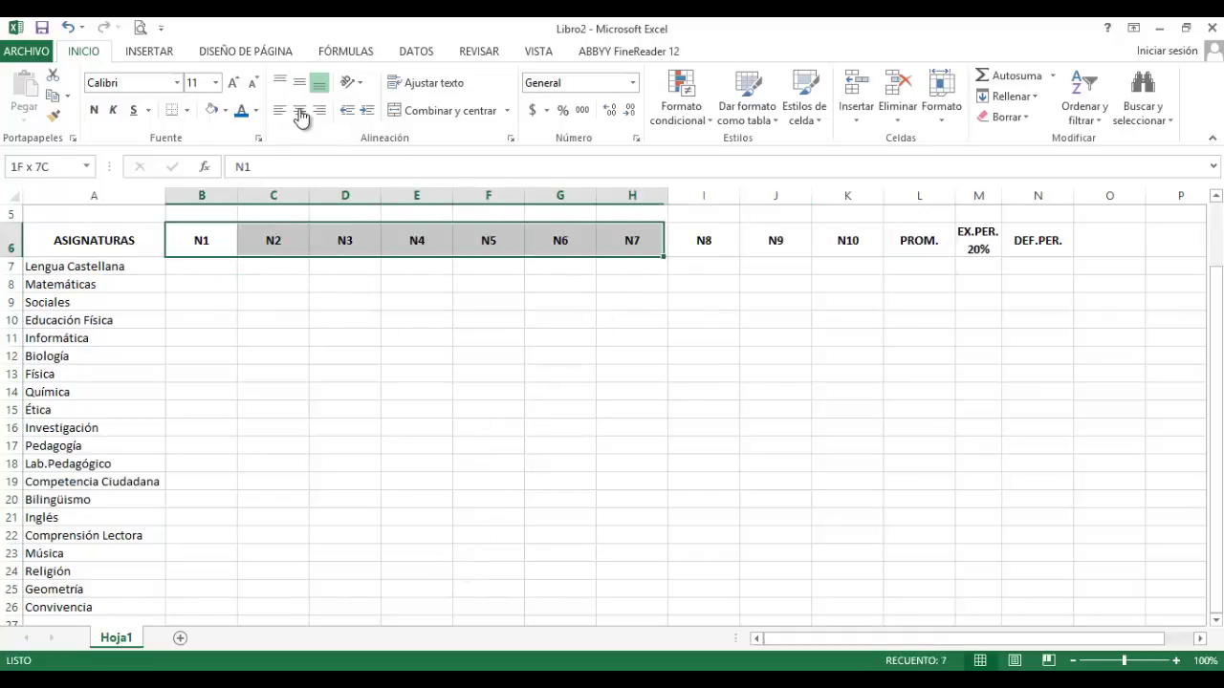
key("ctrl+v")
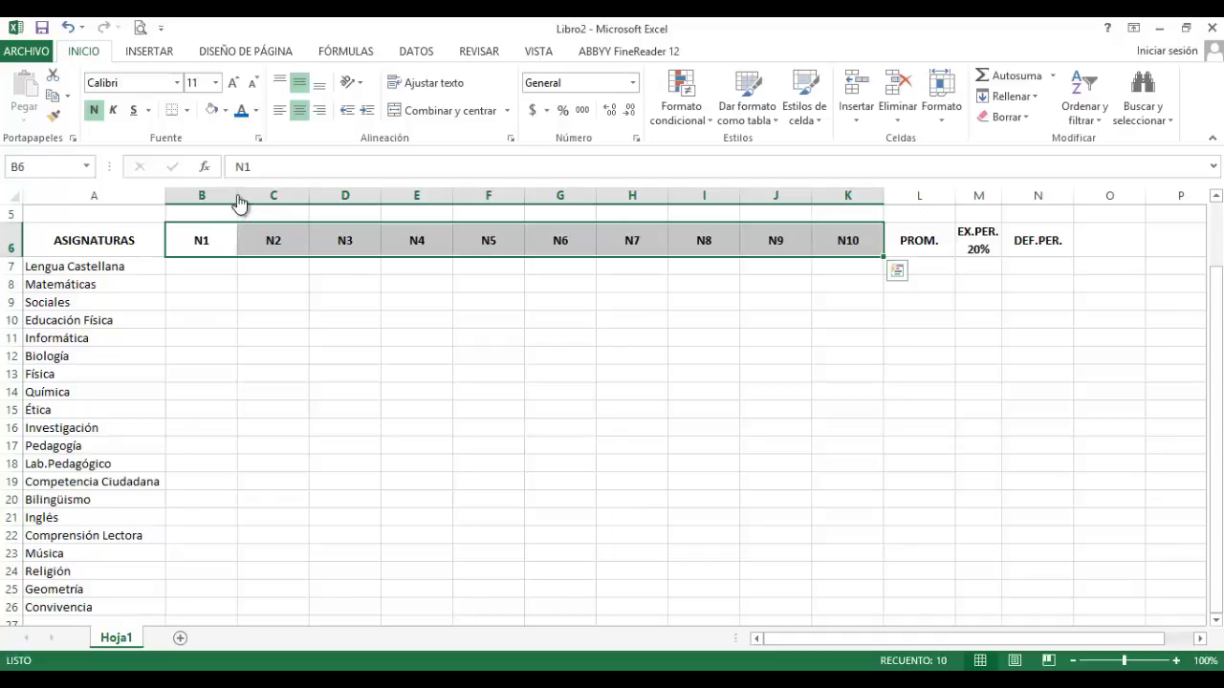
key("Escape")
key("ctrl+v")
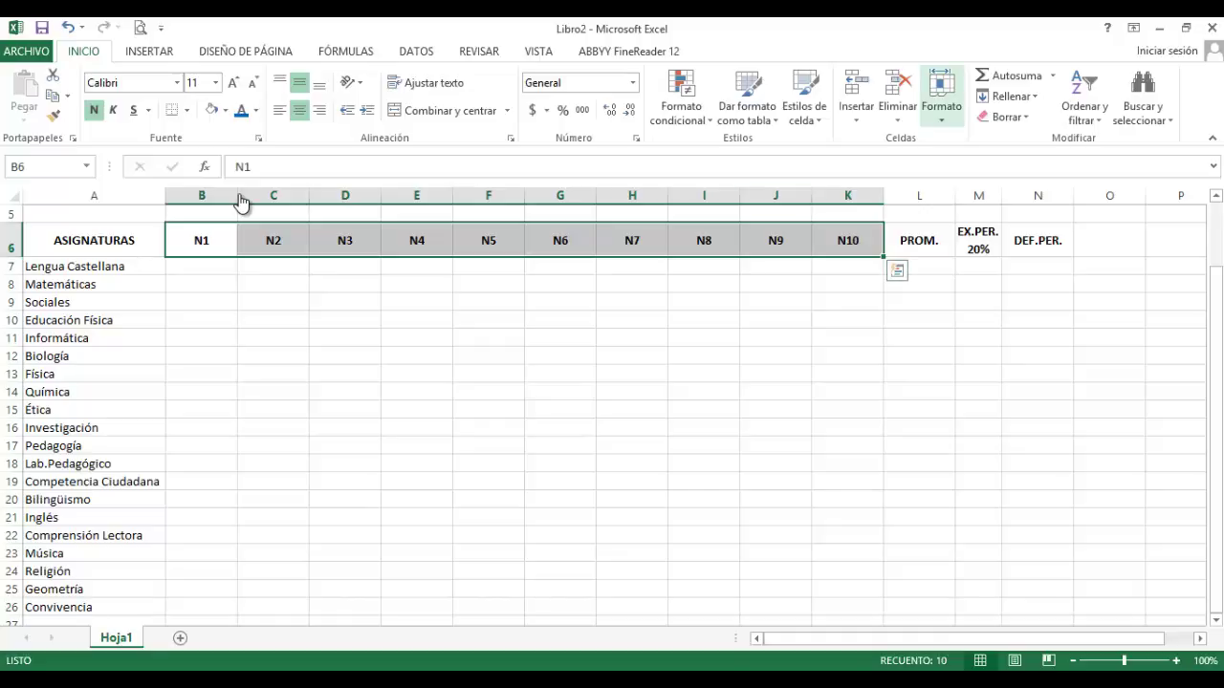
key("Return")
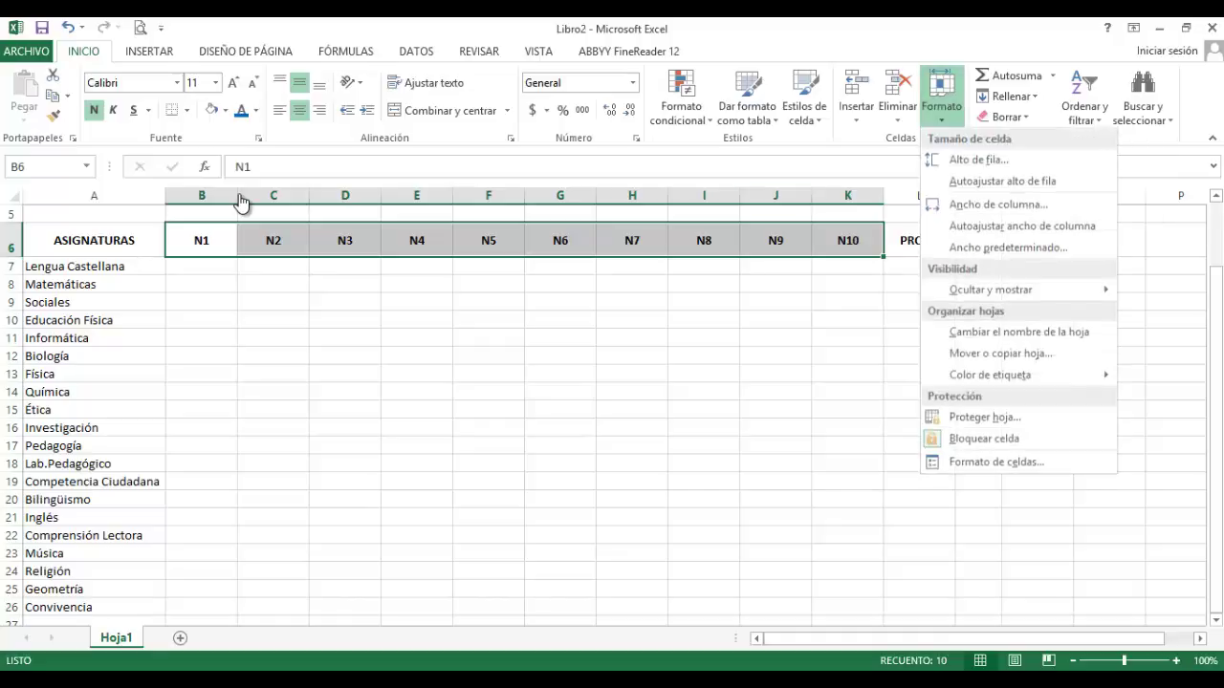
key("Down")
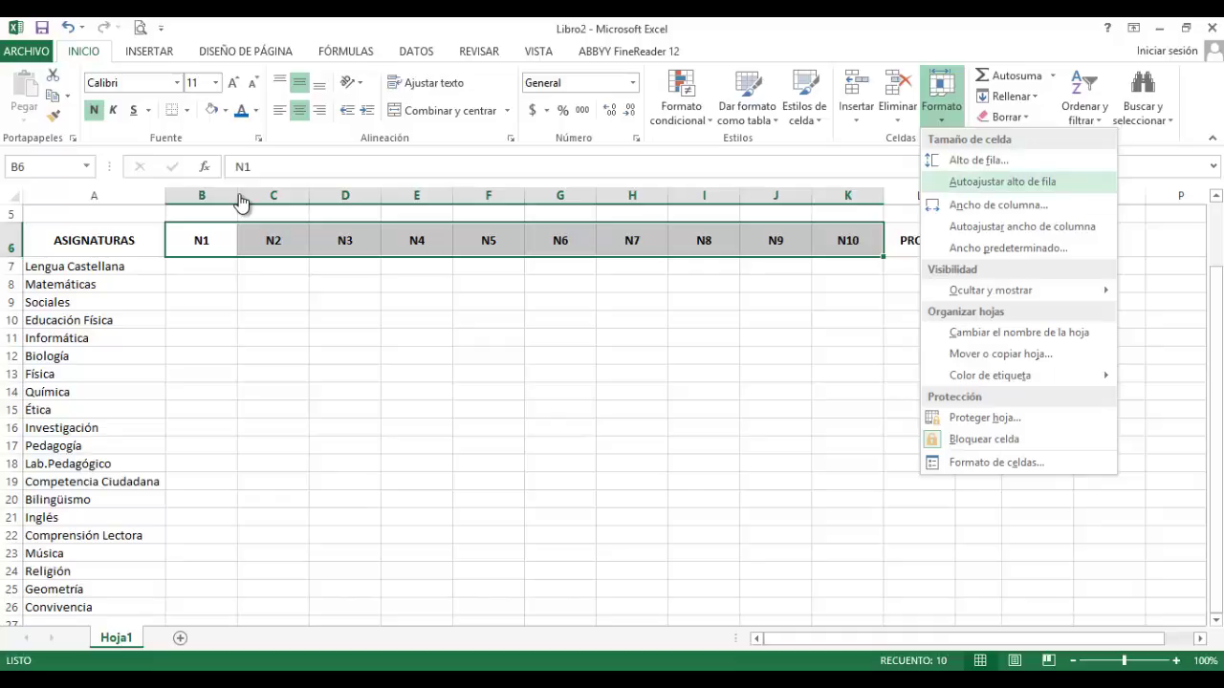
key("Down")
key("Return")
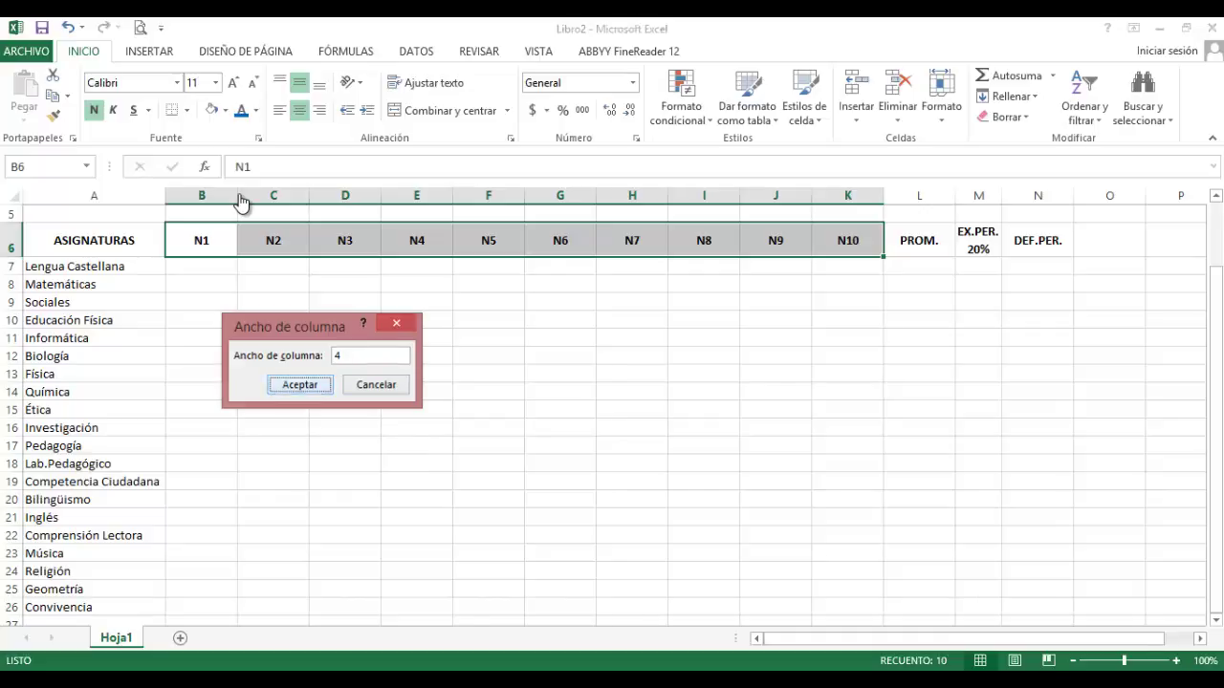
key("Return")
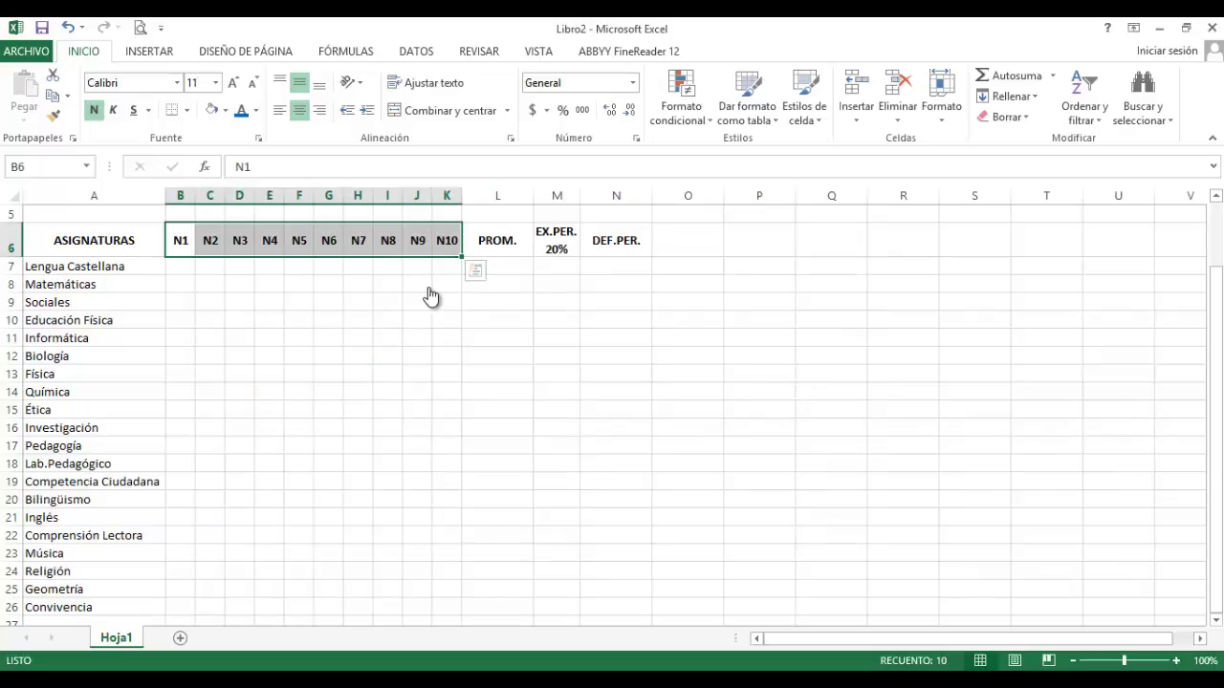
Autofit the widths of columns L and N to their PROM. and DEF.PER. headings
left_click(497, 240)
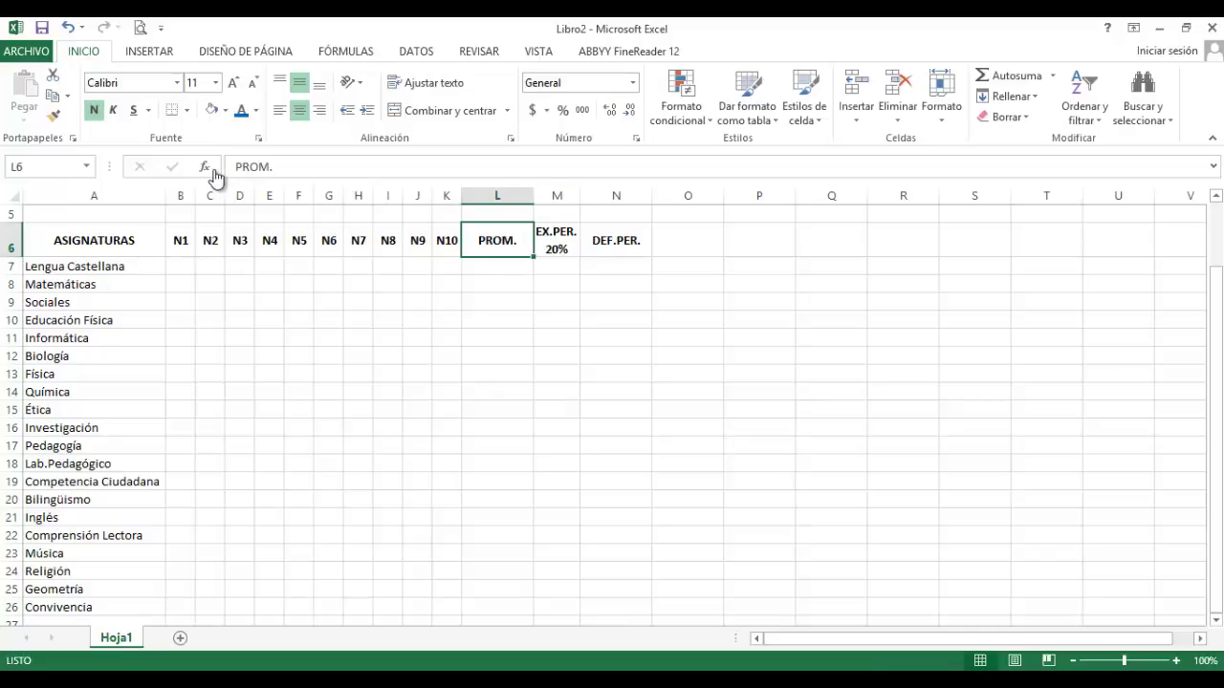
key("alt+h")
key("o")
key("i")
key("Right")
key("Right")
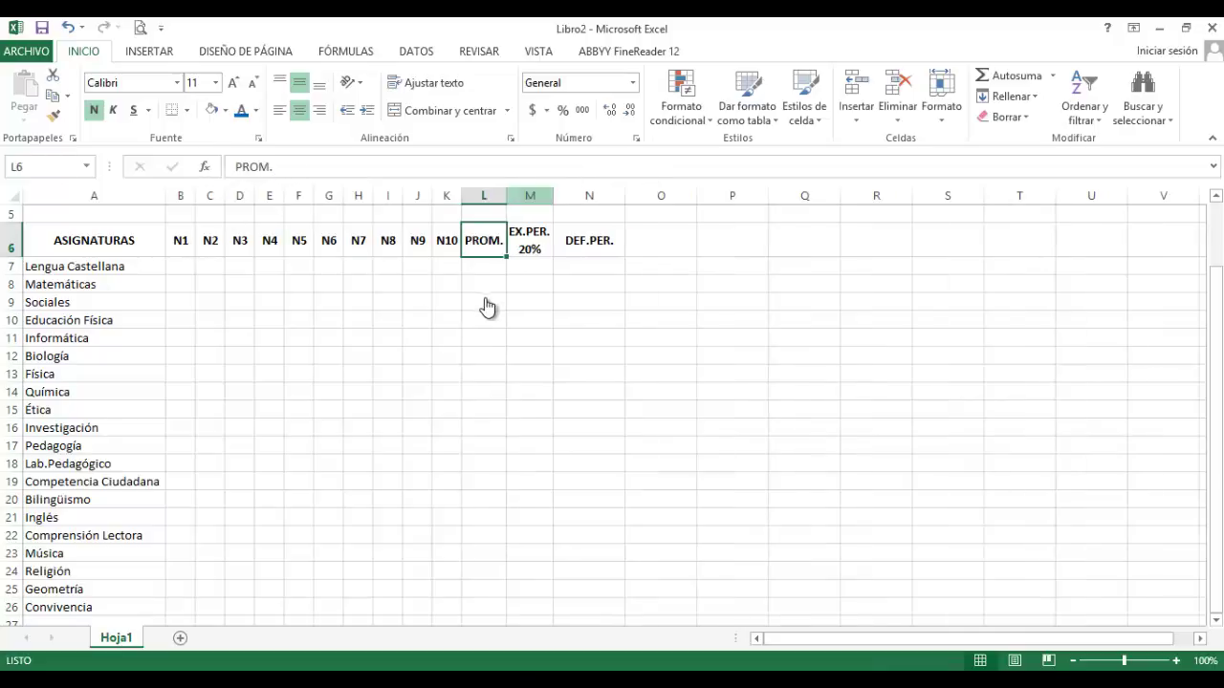
key("alt+h")
key("o")
key("i")
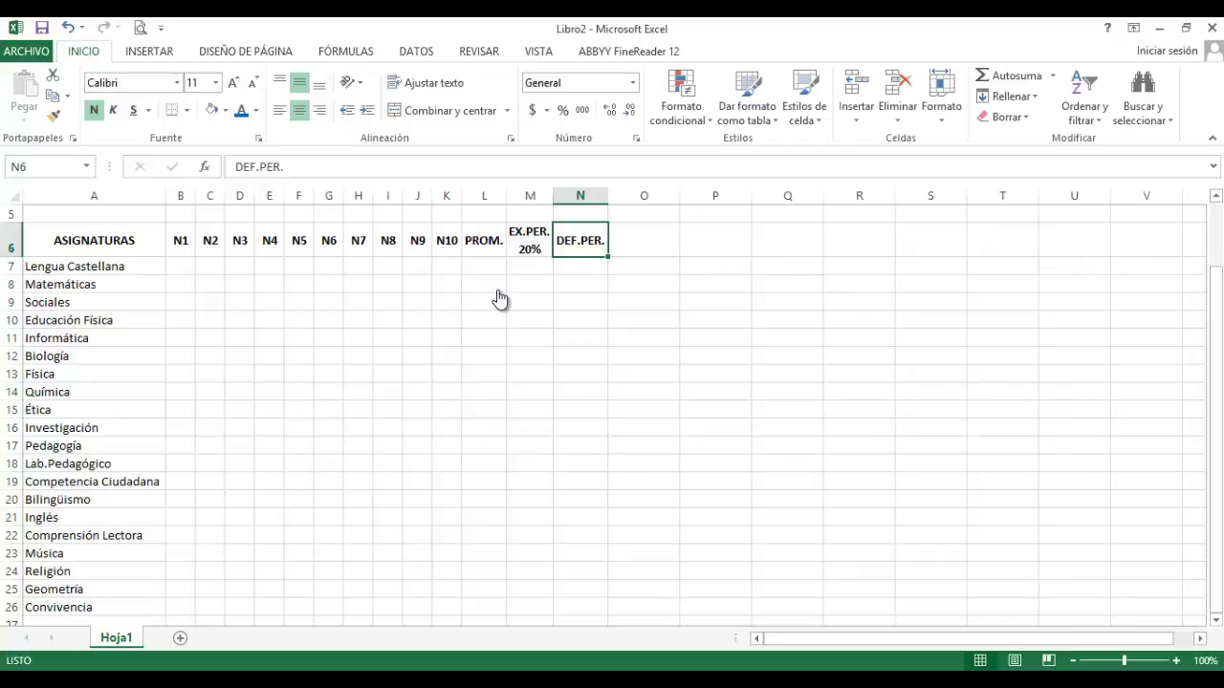
Check in the print preview how the grade table fits the page, and return to the worksheet
key("Home")
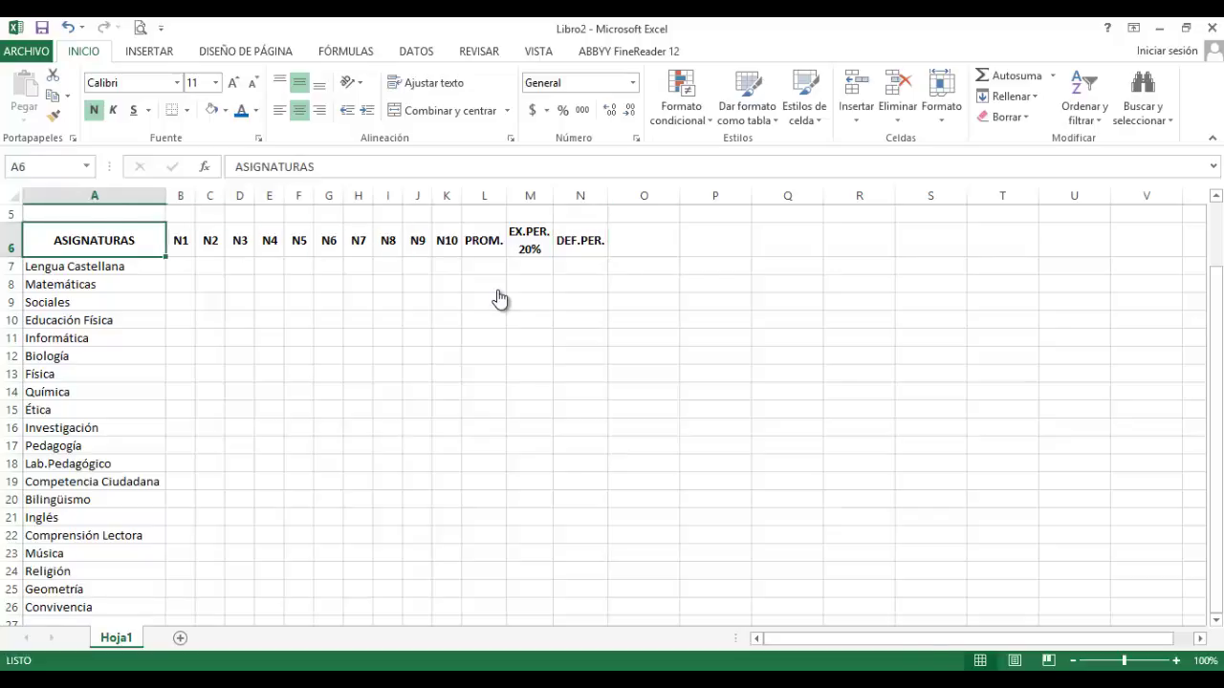
key("shift+Down")
key("shift+Down")
key("shift+Down")
key("shift+Down")
key("shift+Down")
key("shift+Down")
key("Right")
key("Right")
key("Down")
key("Down")
key("Down")
key("Down")
key("Down")
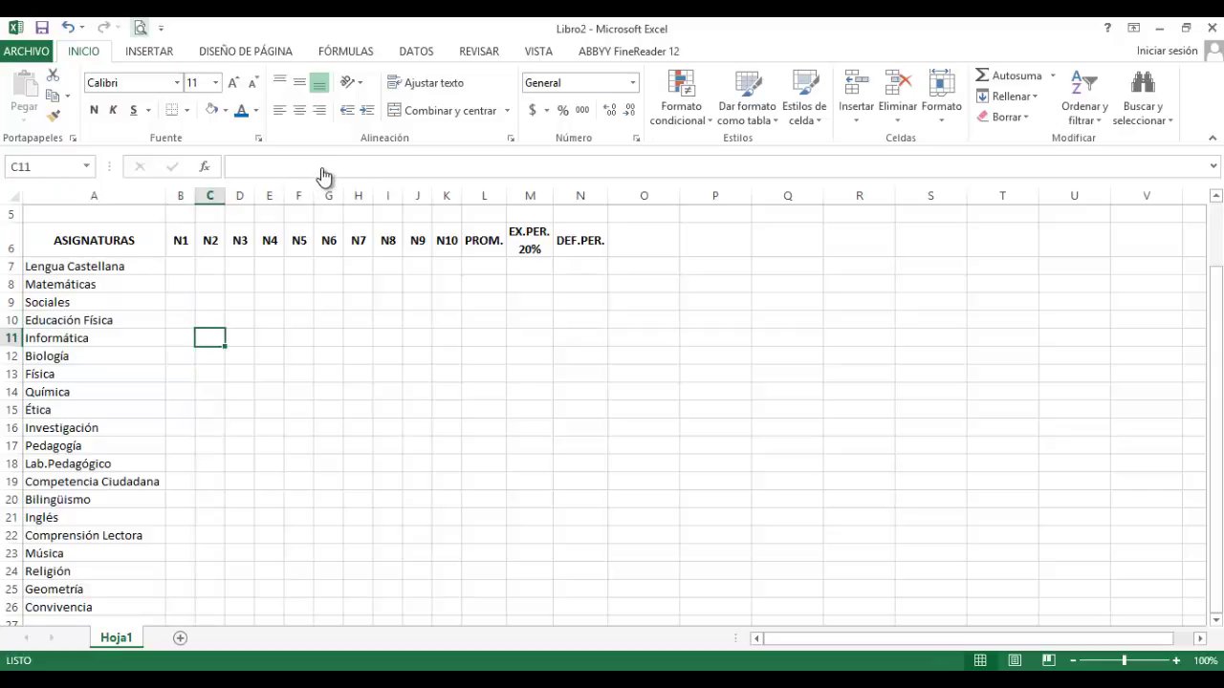
key("ctrl+p")
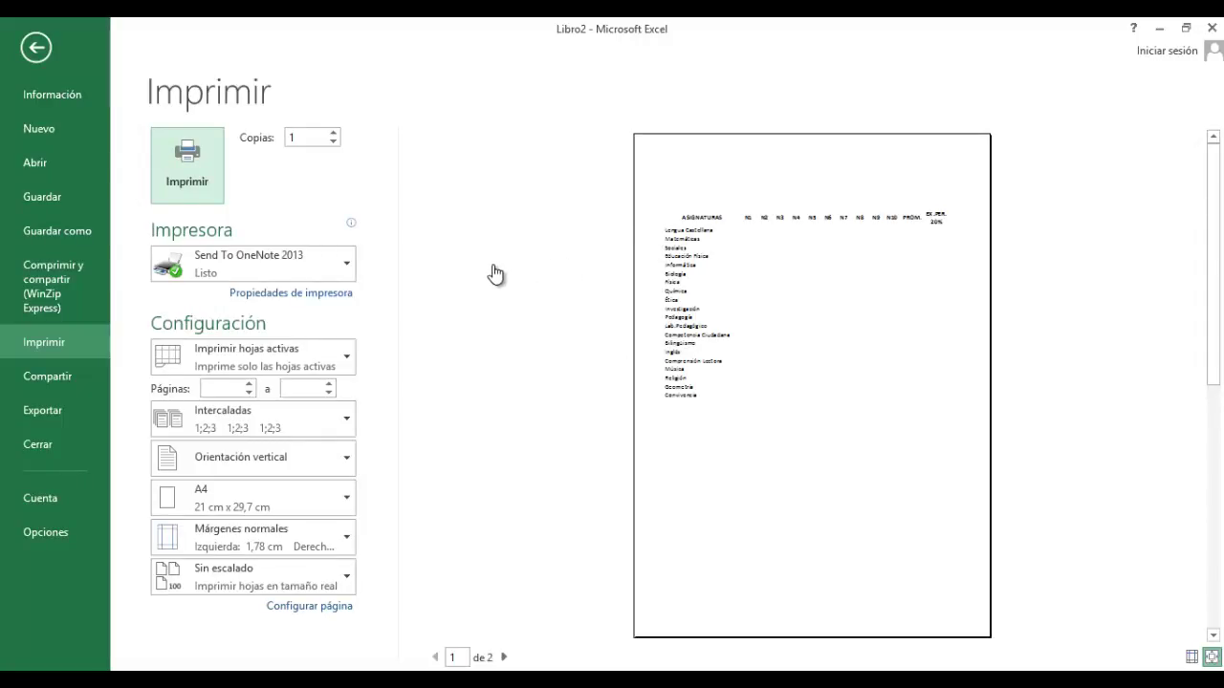
key("Escape")
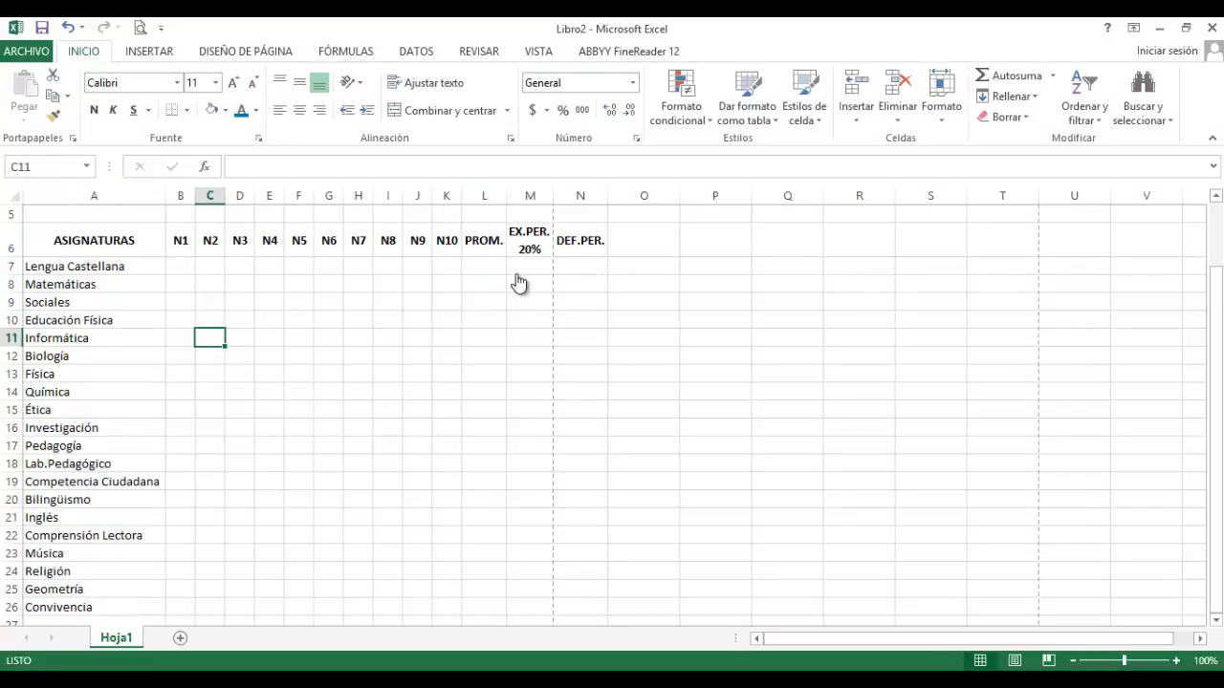
Give the whole grade table A6:N26 a double-line outline border in the cell format settings
key("Up")
key("Up")
key("Up")
key("Up")
key("Up")
key("Left")
key("Left")
key("shift+Down")
key("shift+Down")
key("shift+Down")
key("shift+Right")
key("shift+Down")
key("shift+Down")
key("shift+Right")
key("shift+Down")
key("shift+Down")
key("shift+Right")
key("shift+Down")
key("shift+Down")
key("shift+Right")
key("shift+Down")
key("shift+Down")
key("shift+Right")
key("shift+Down")
key("shift+Down")
key("shift+Right")
key("shift+Right")
key("shift+Down")
key("shift+Right")
key("shift+Right")
key("shift+Down")
key("shift+Right")
key("shift+Right")
key("shift+Down")
key("shift+Right")
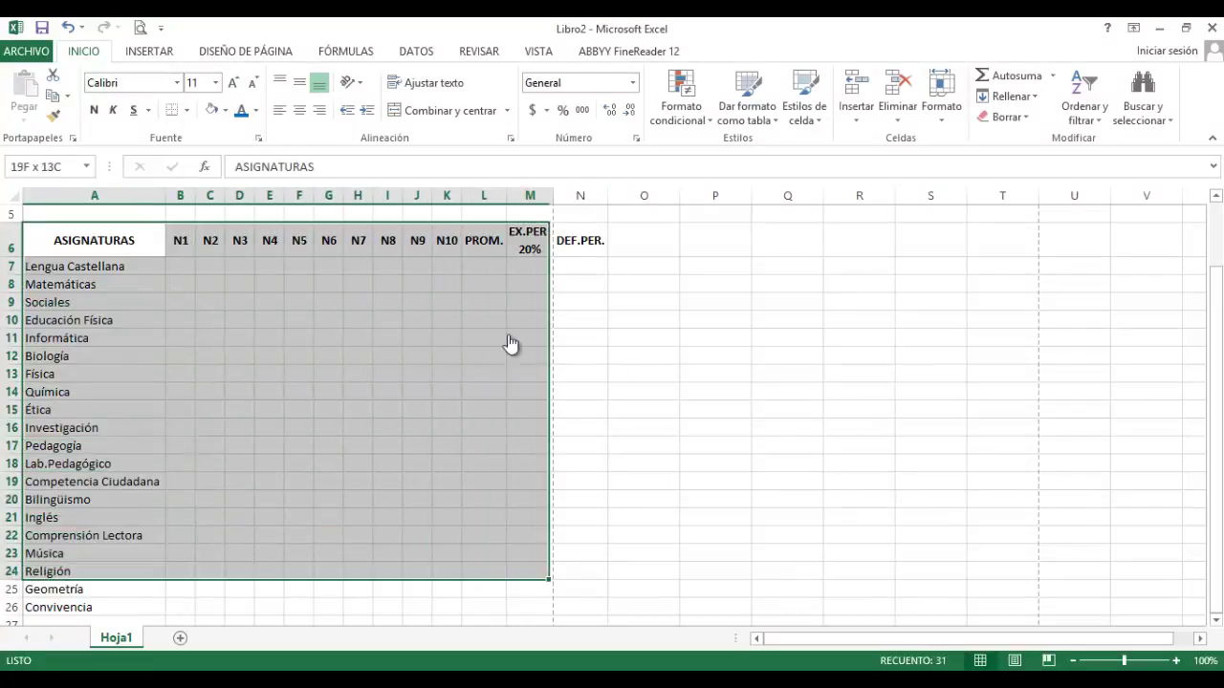
key("shift+Down")
key("shift+Down")
key("shift+Right")
key("shift+Down")
key("shift+Down")
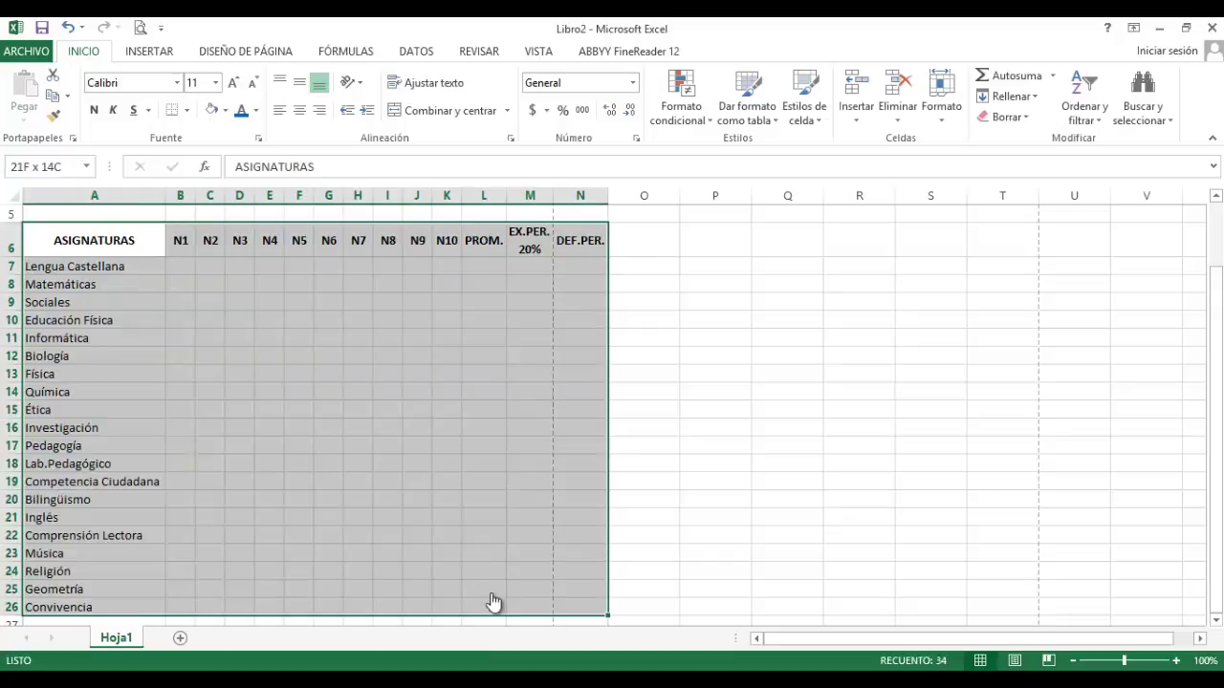
scroll(540, 555, "down", 1)
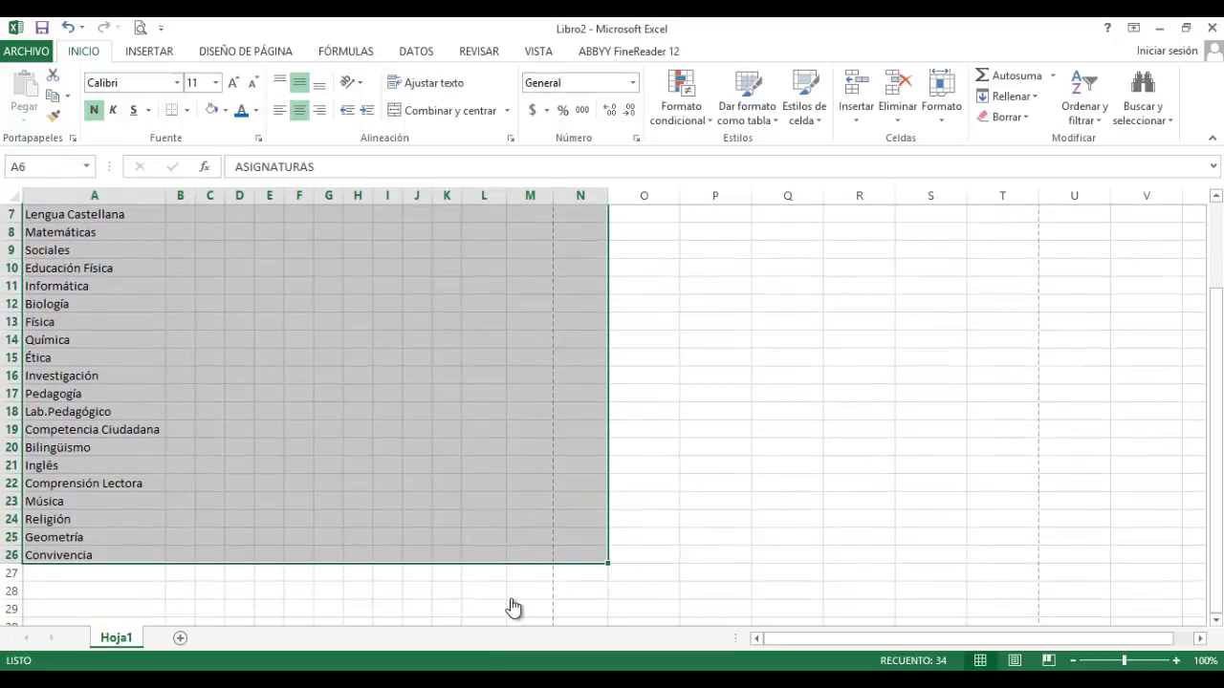
scroll(513, 612, "up", 2)
scroll(516, 617, "down", 2)
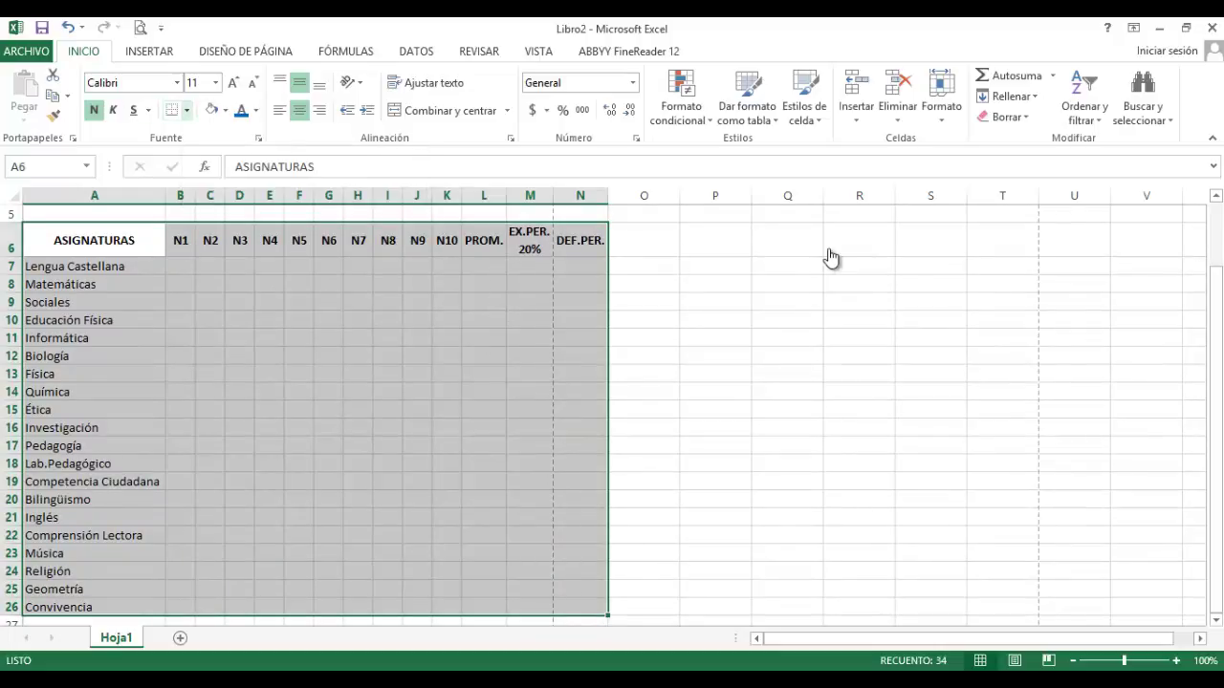
key("alt+o")
key("b")
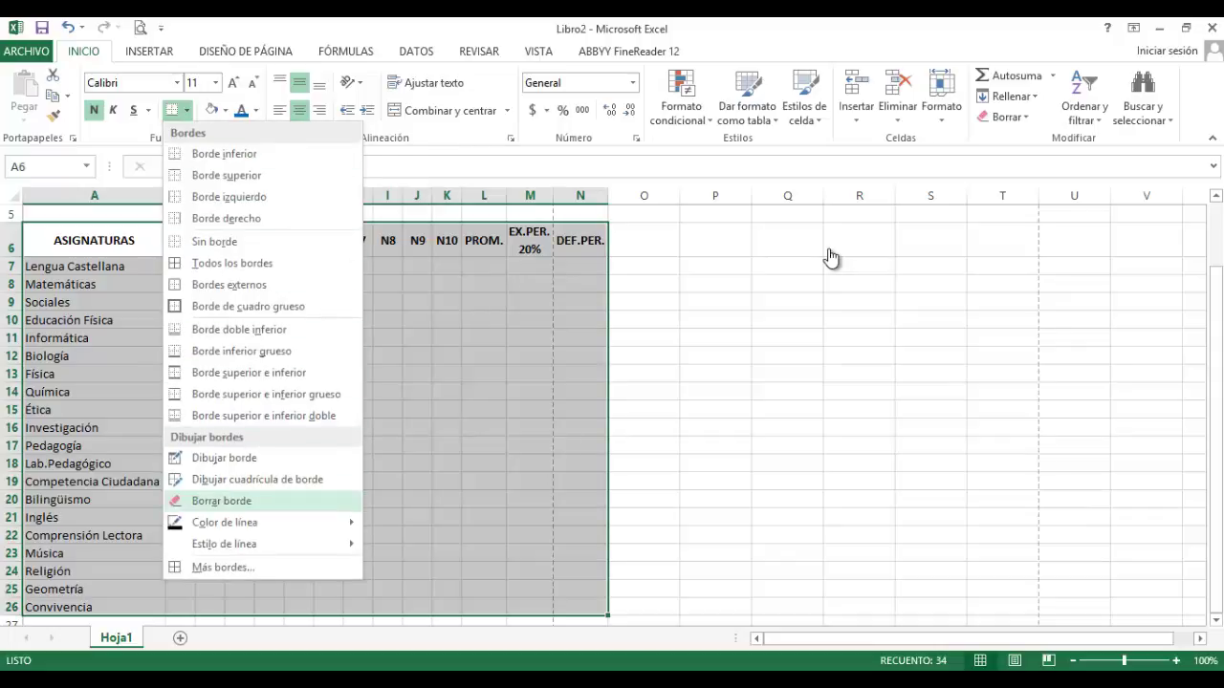
key("Return")
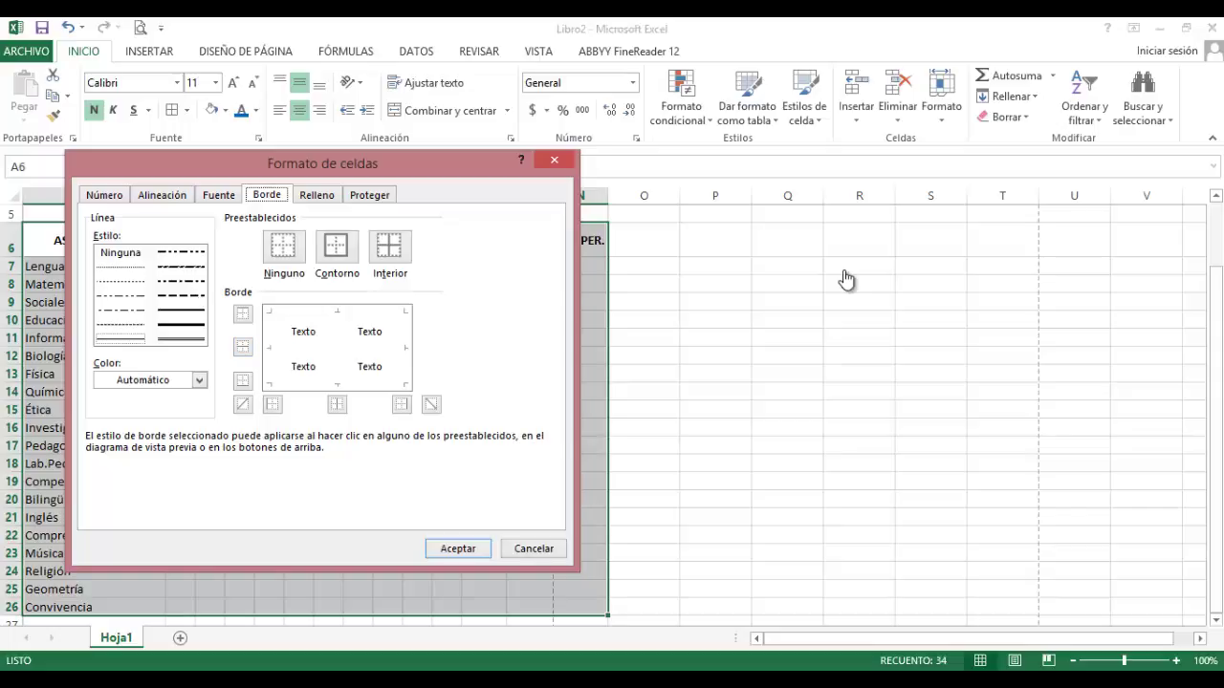
key("Tab")
key("Right")
key("alt+o")
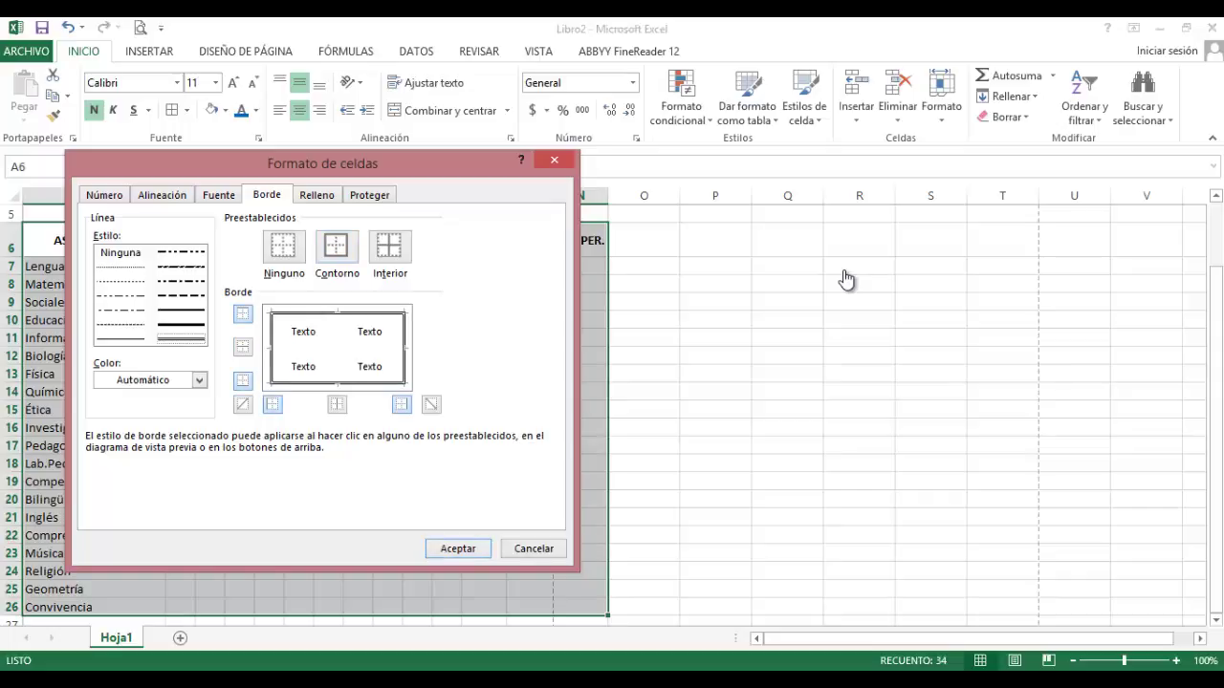
Apply medium-thick vertical and thin horizontal inner borders to the grade table, and check the result in the print preview
key("Up")
key("Up")
key("alt+v")
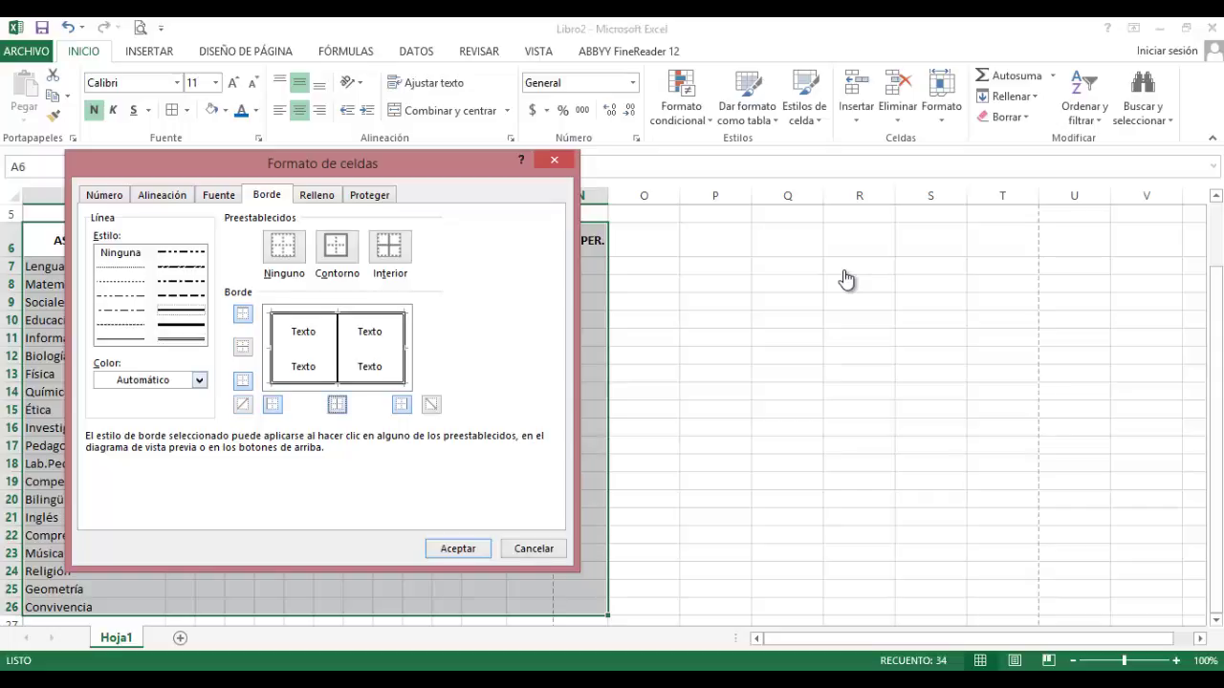
key("alt+e")
key("alt+h")
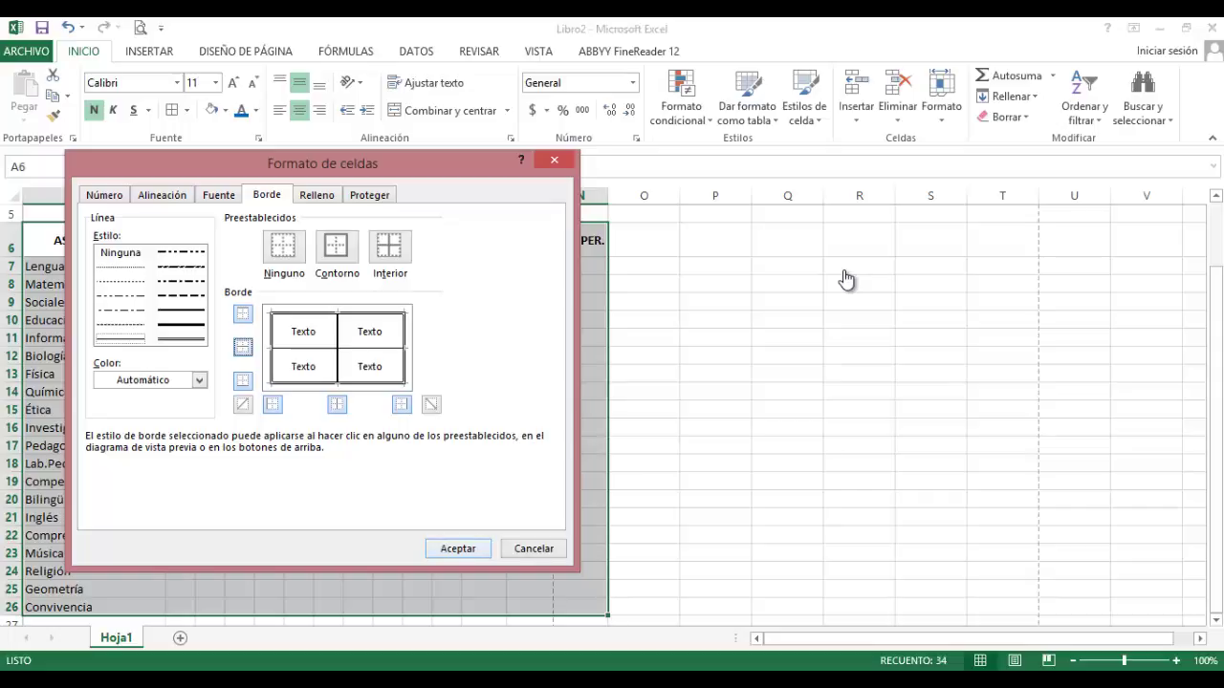
key("Return")
left_click(787, 500)
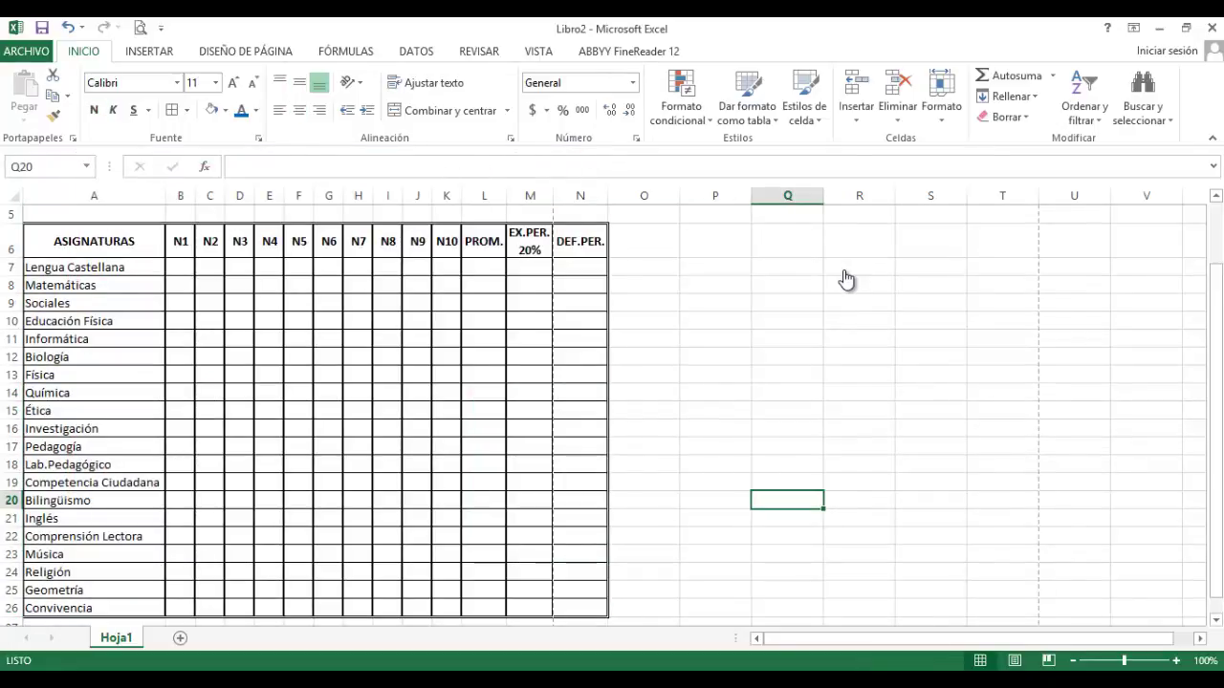
key("ctrl+p")
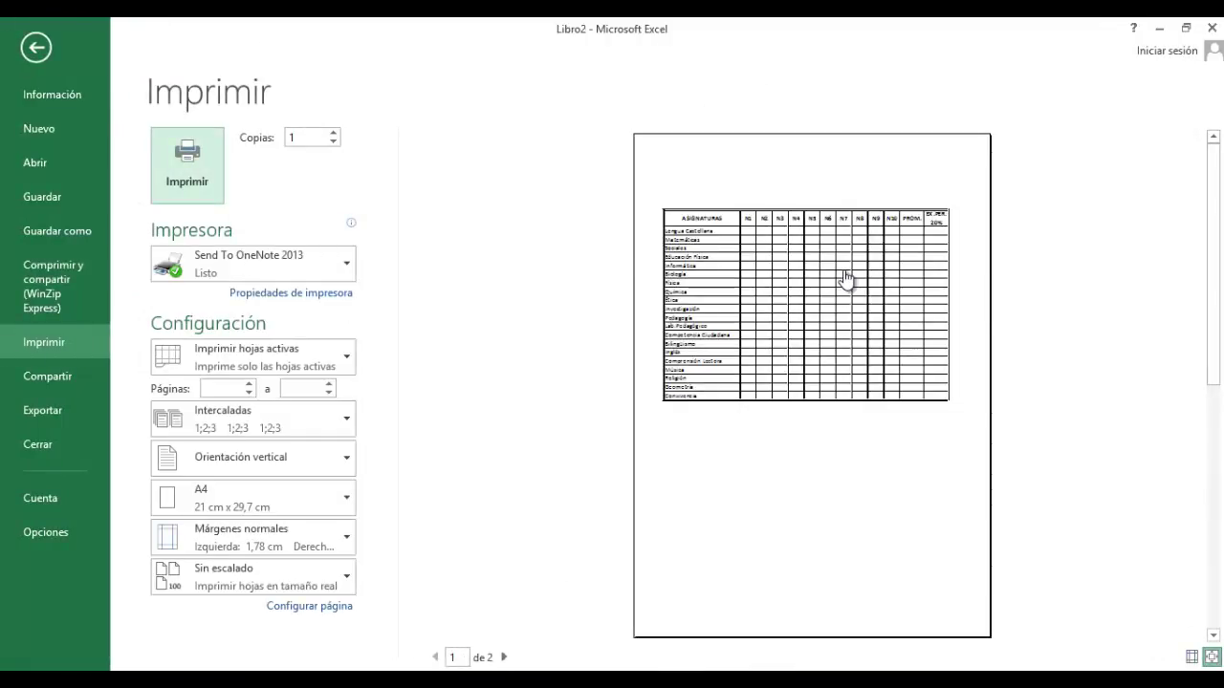
key("Escape")
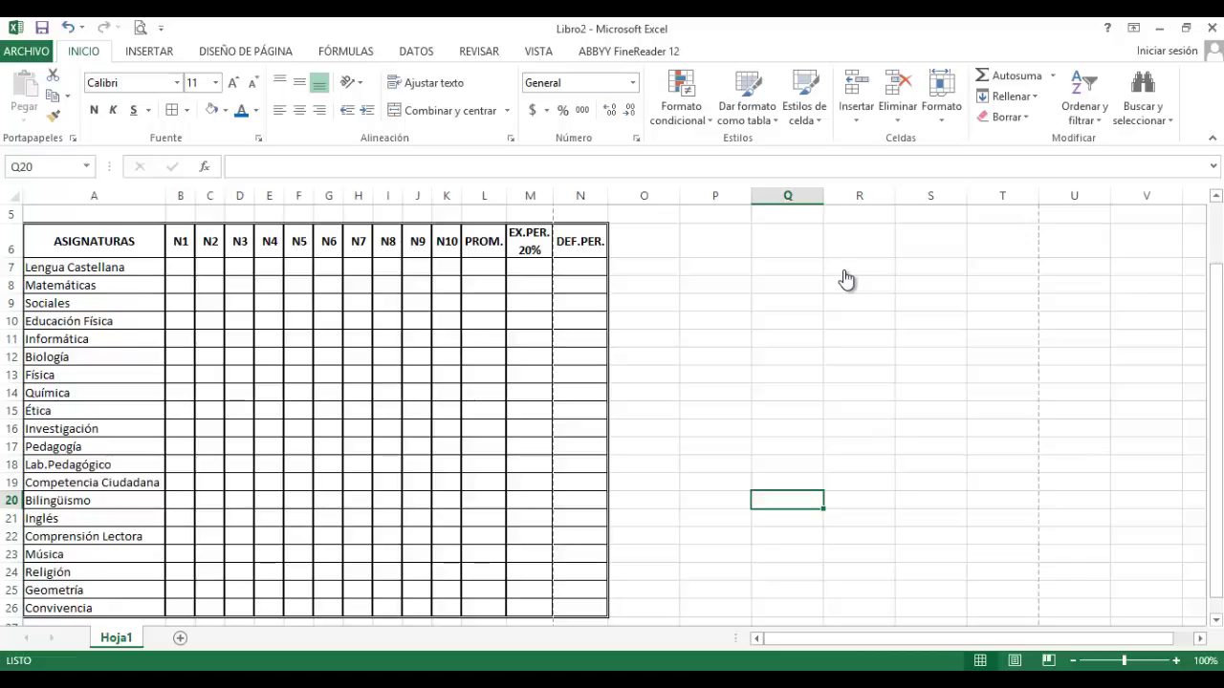
Enter the formula =PROMEDIO(B7:K7) in L7 to average the N1 to N10 grades for Lengua Castellana
key("Up")
key("Up")
key("Up")
key("Up")
key("Up")
key("Up")
key("Up")
key("Up")
key("Up")
key("Up")
key("Up")
key("Up")
key("Up")
key("Left")
key("Left")
key("Left")
key("Left")
key("Left")
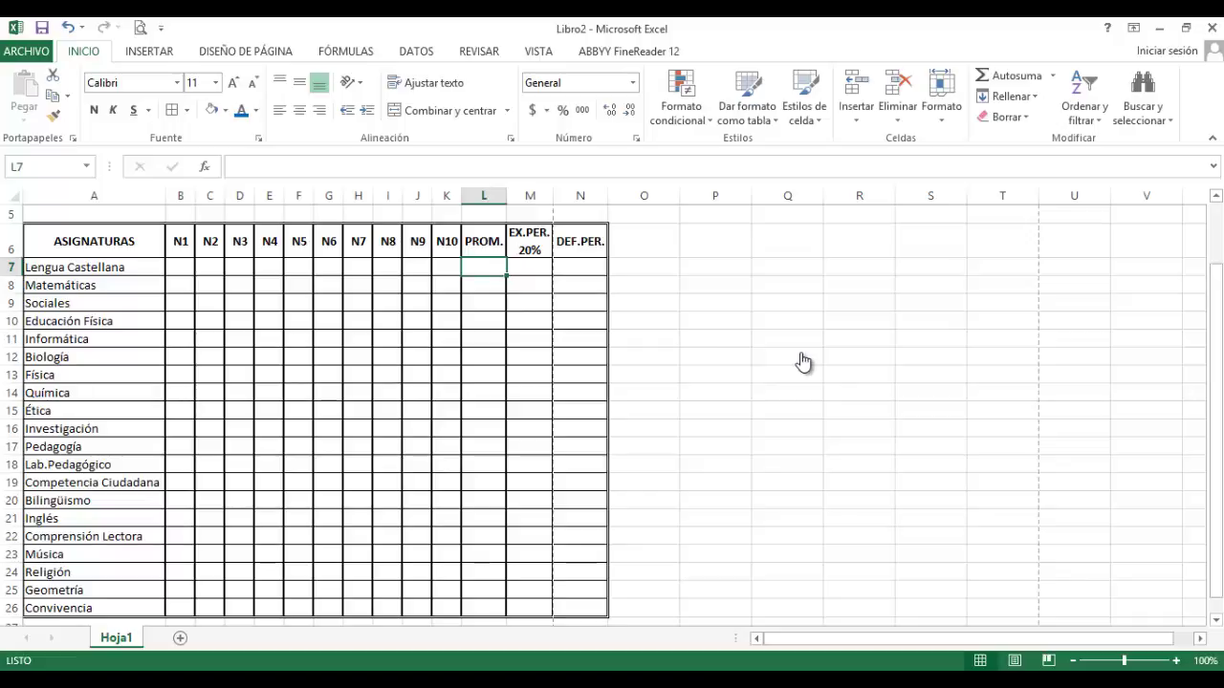
type("=")
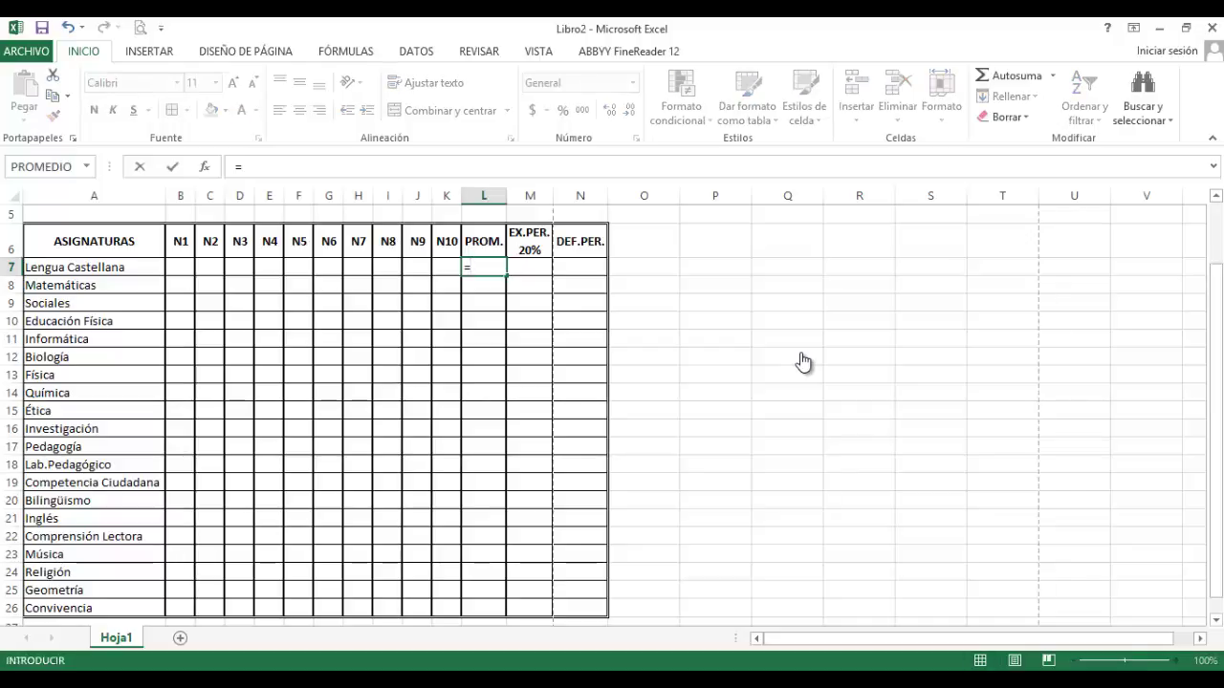
type("PRO")
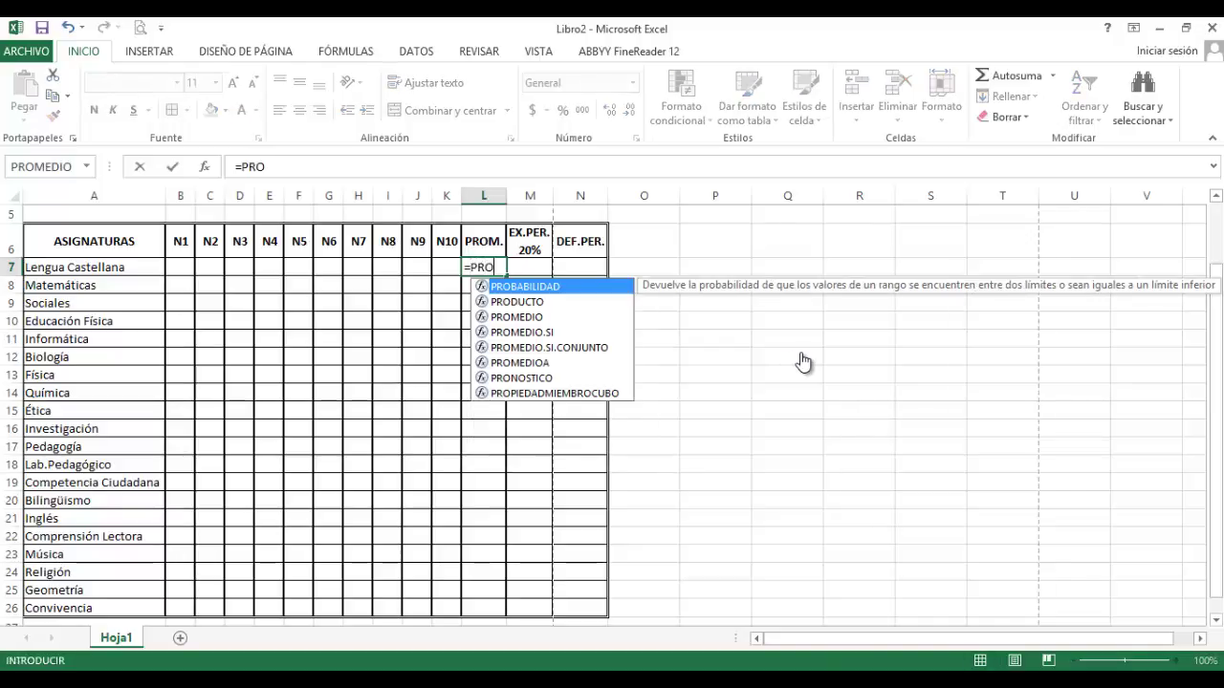
type("MEDIO")
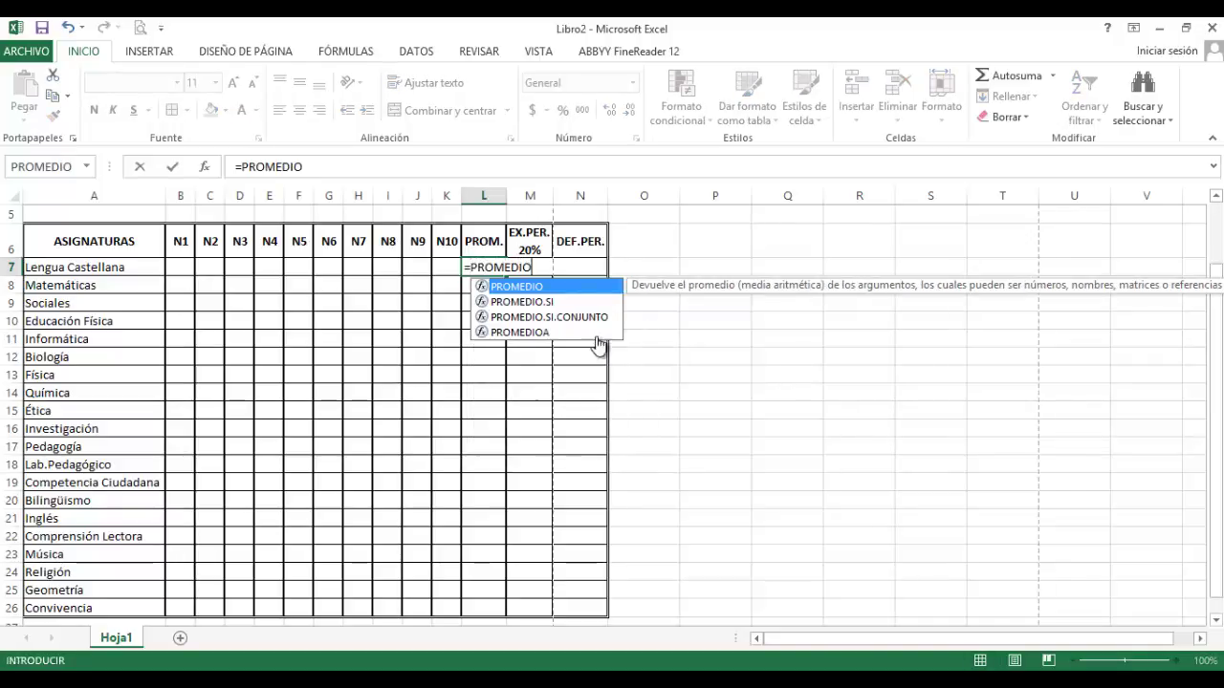
double_click(541, 279)
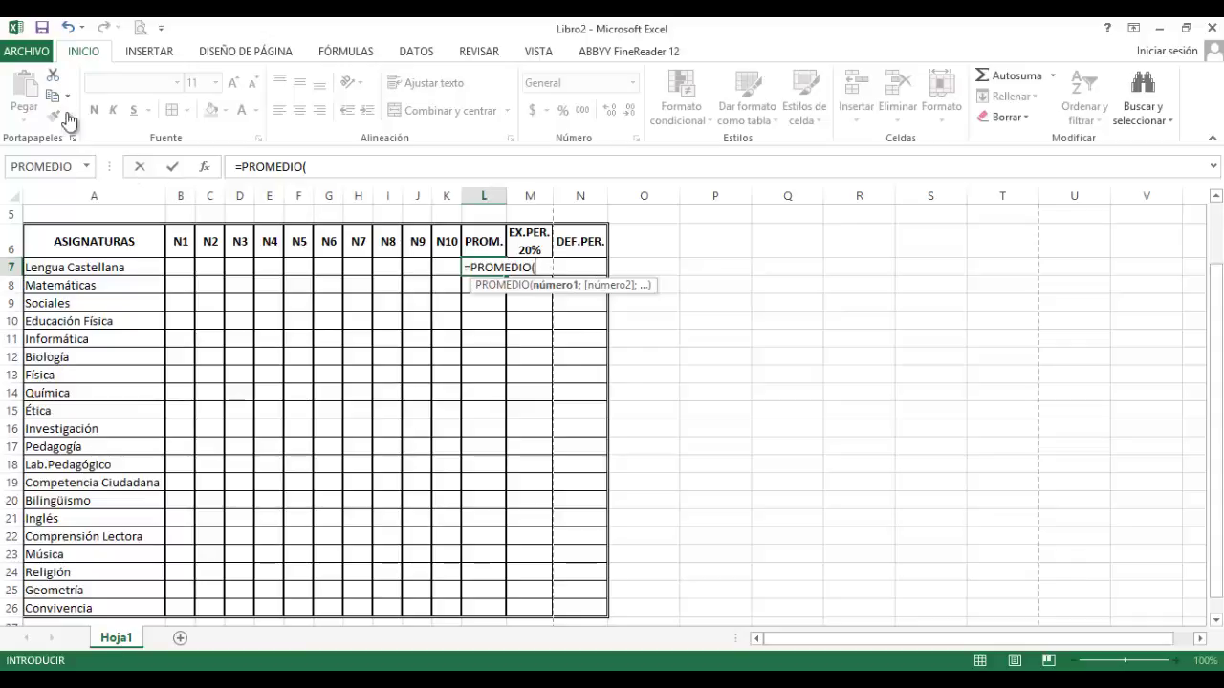
type("B7:")
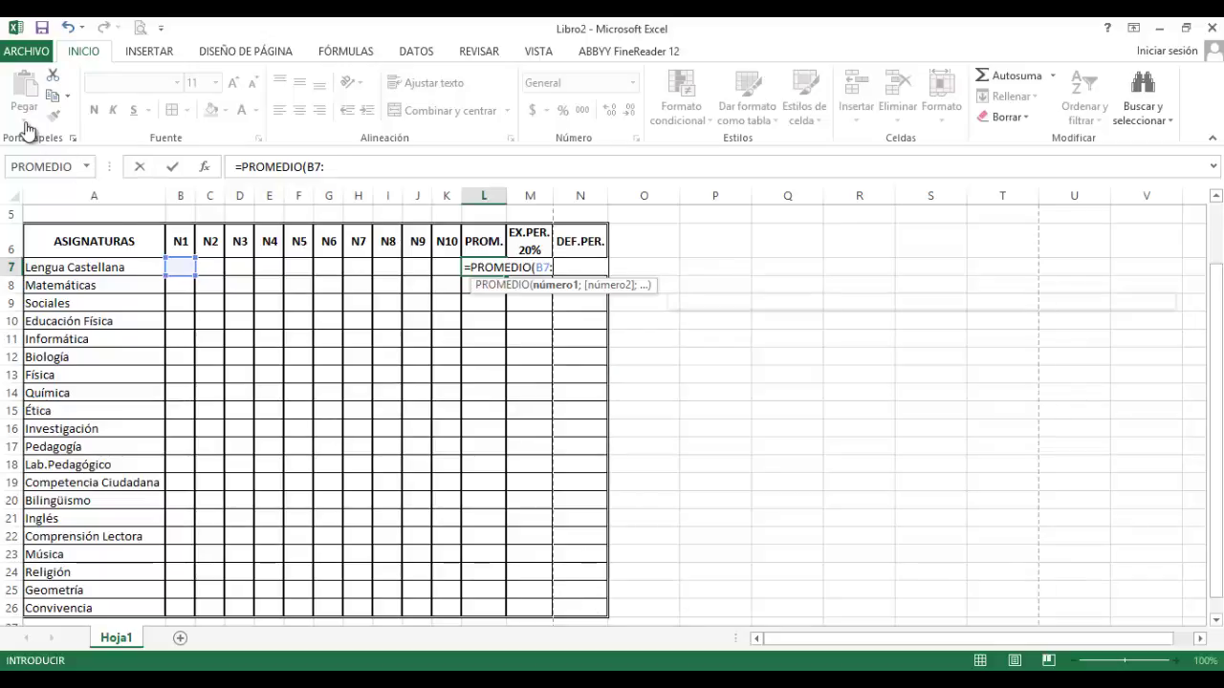
type("K7")
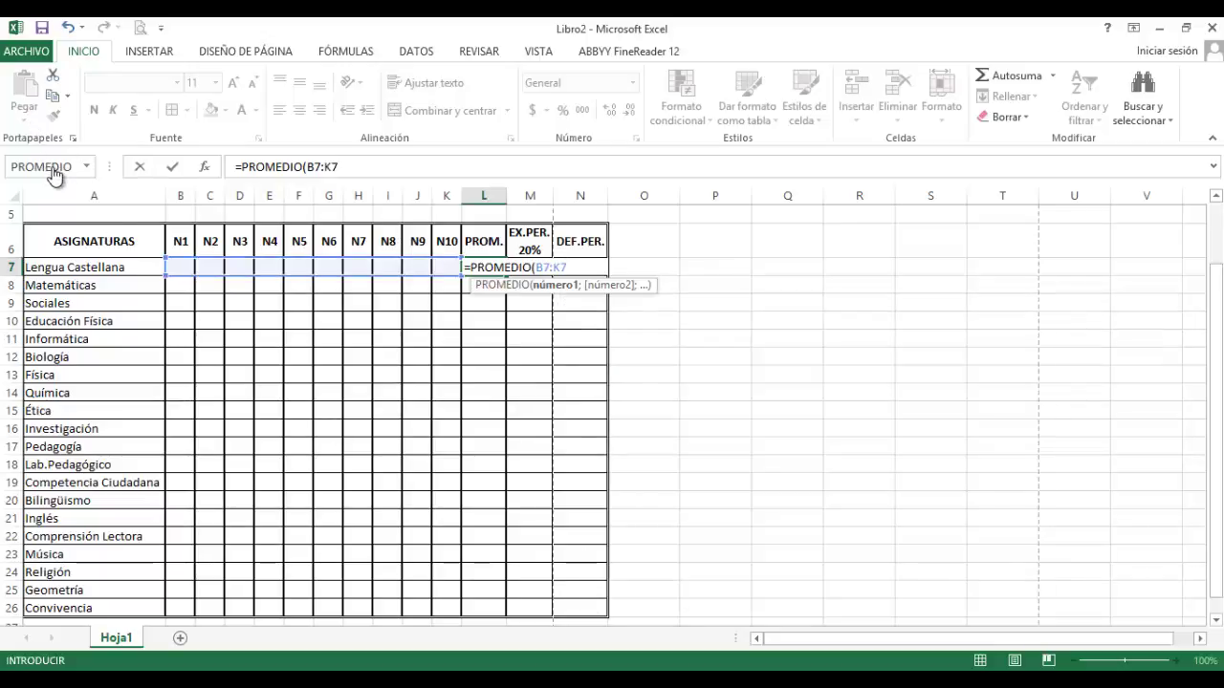
type(")")
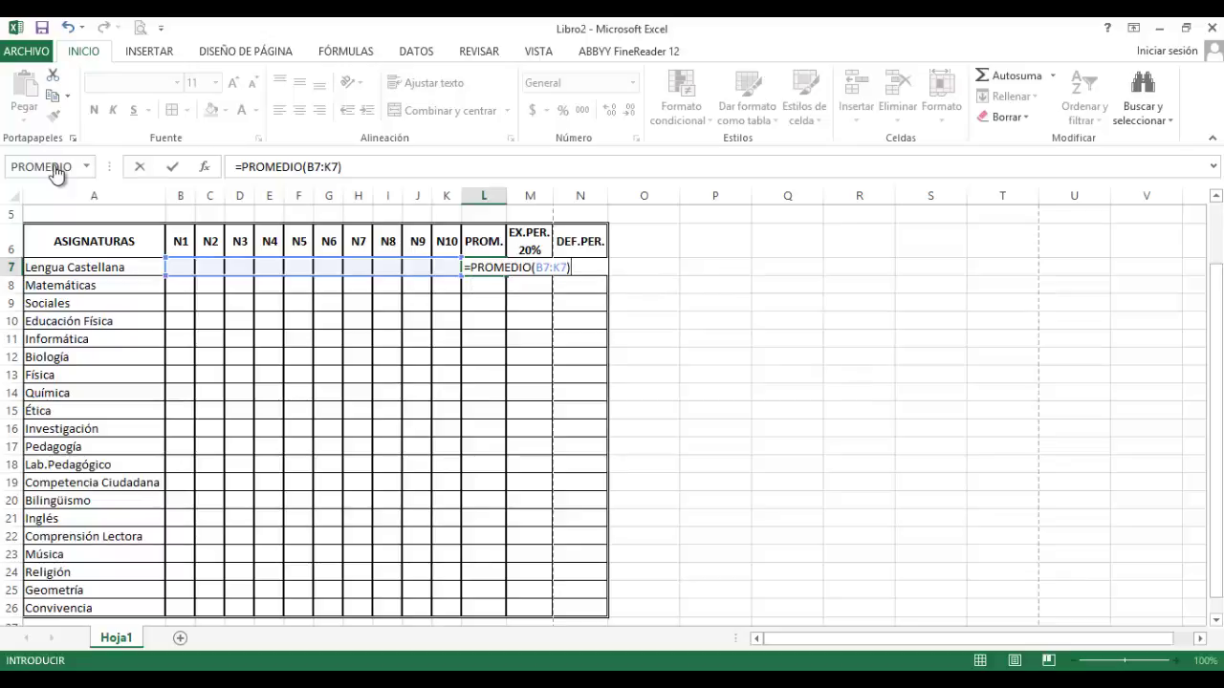
key("Return")
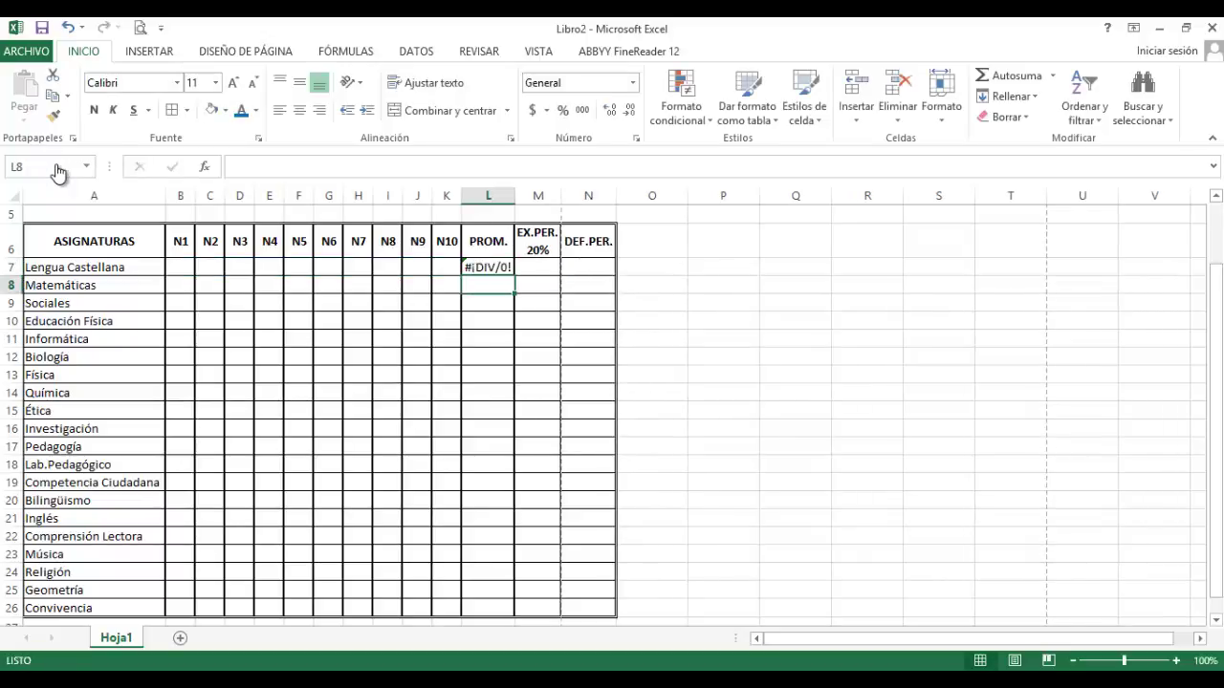
Enter the test grades 40, 50 and 35 under N1, N2 and N3 for Lengua Castellana
key("Up")
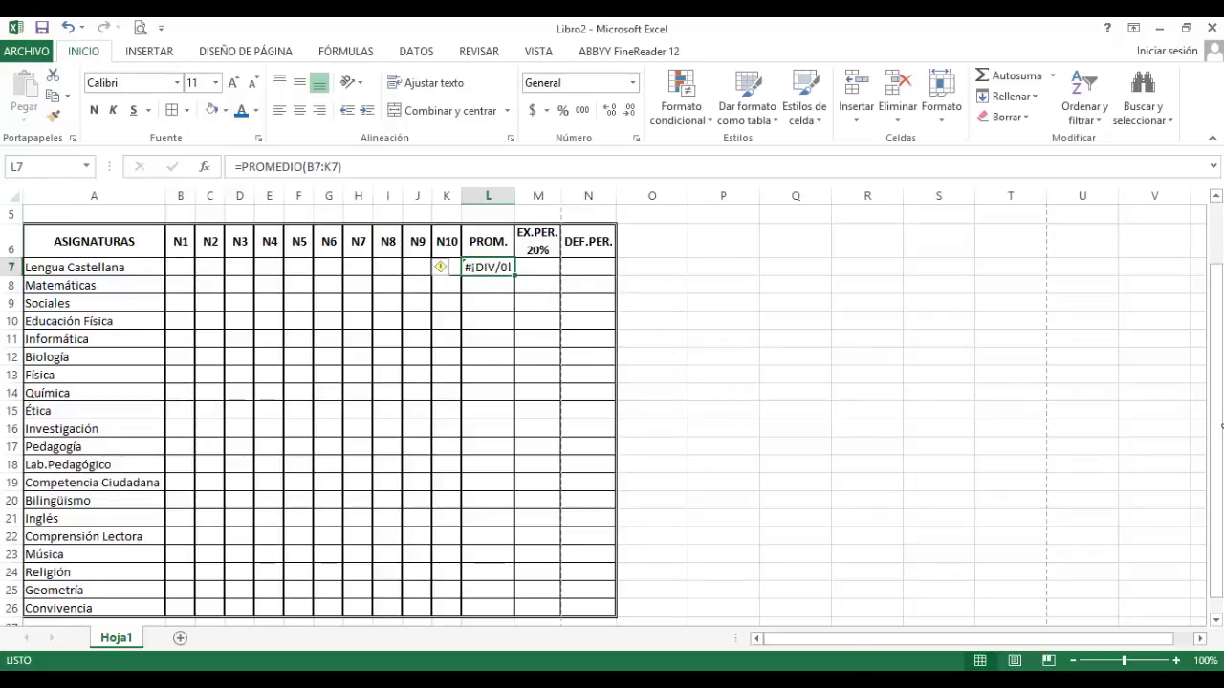
key("Left")
key("Left")
key("Left")
key("Left")
key("Left")
key("Left")
key("Left")
key("Left")
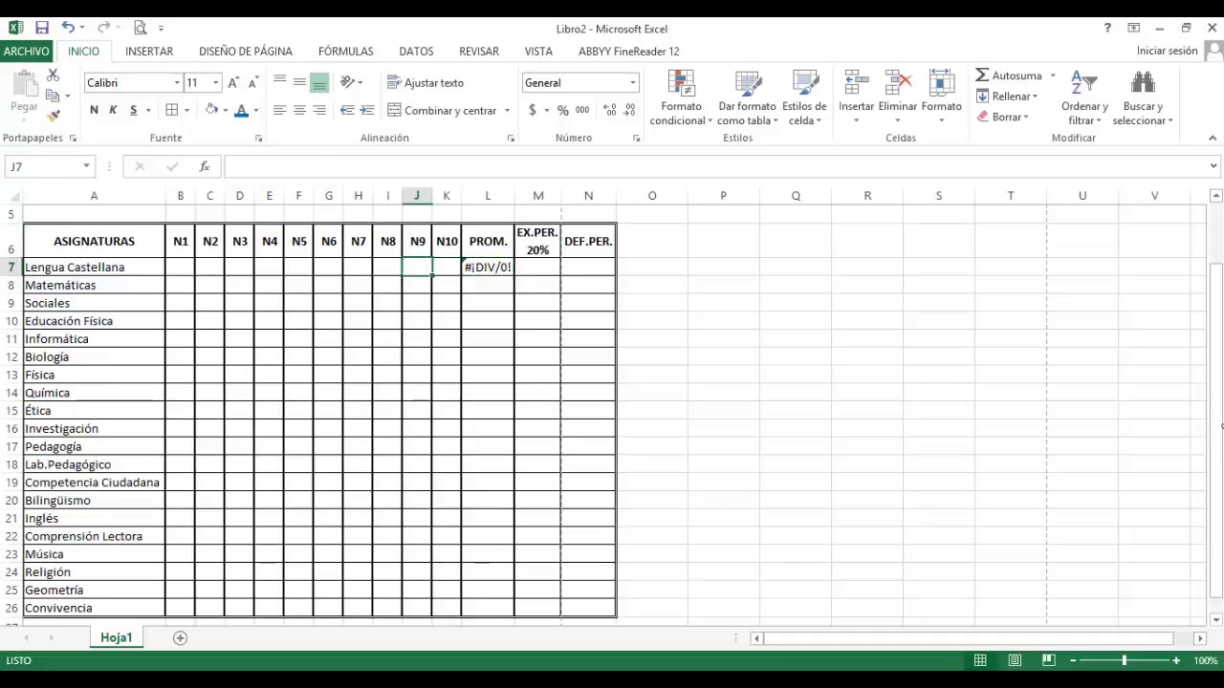
key("Left")
key("Left")
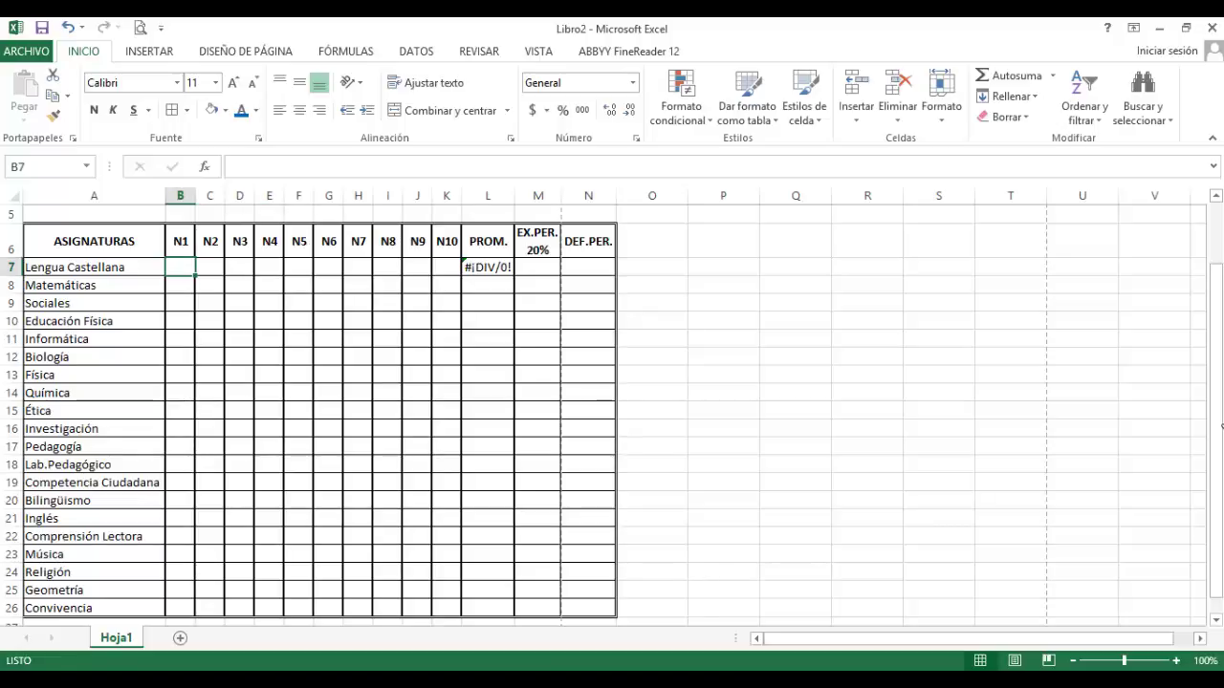
type("40")
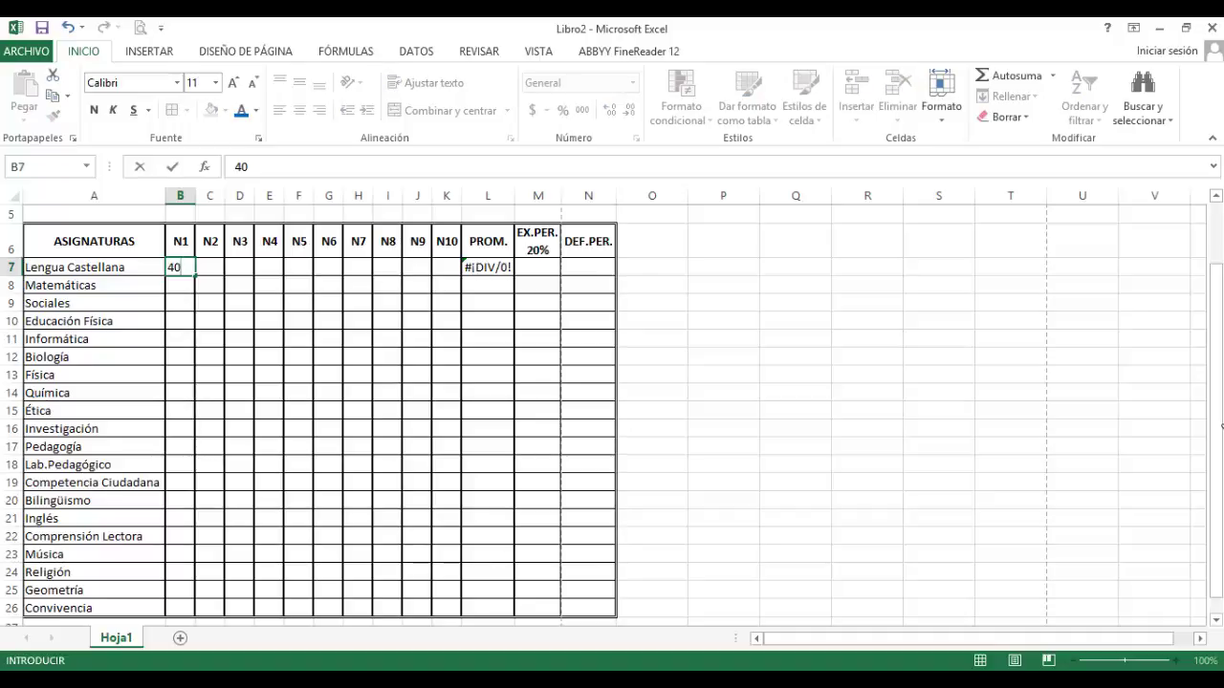
left_click(211, 267)
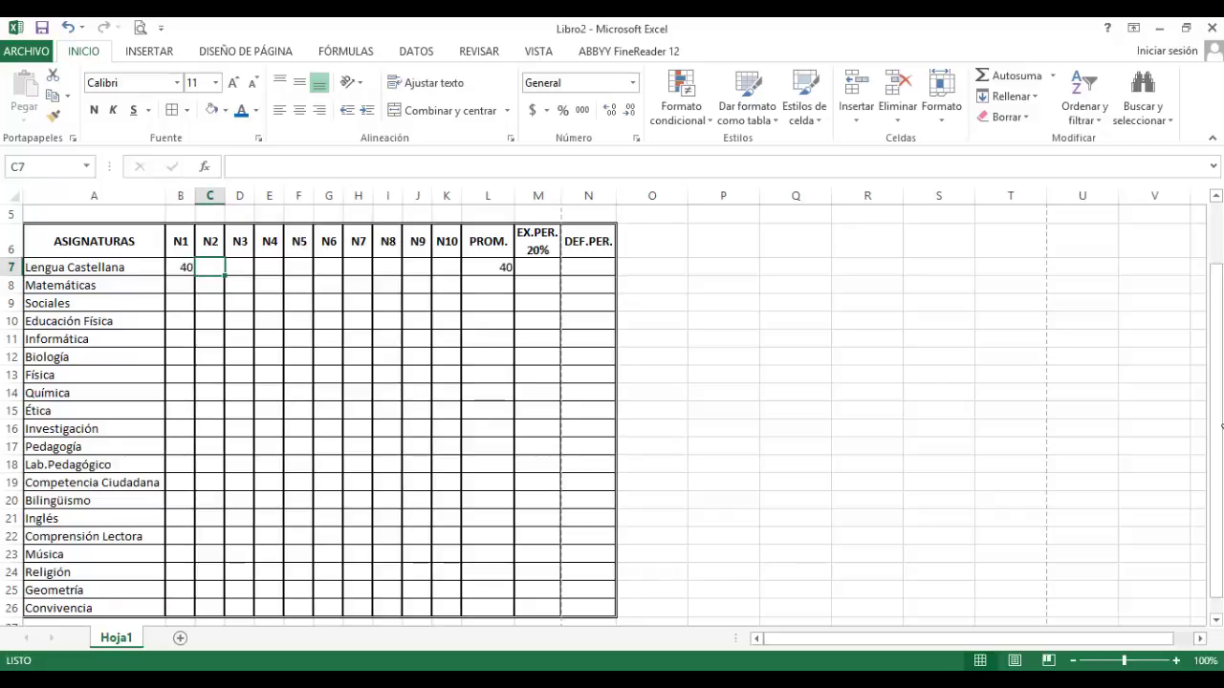
type("50")
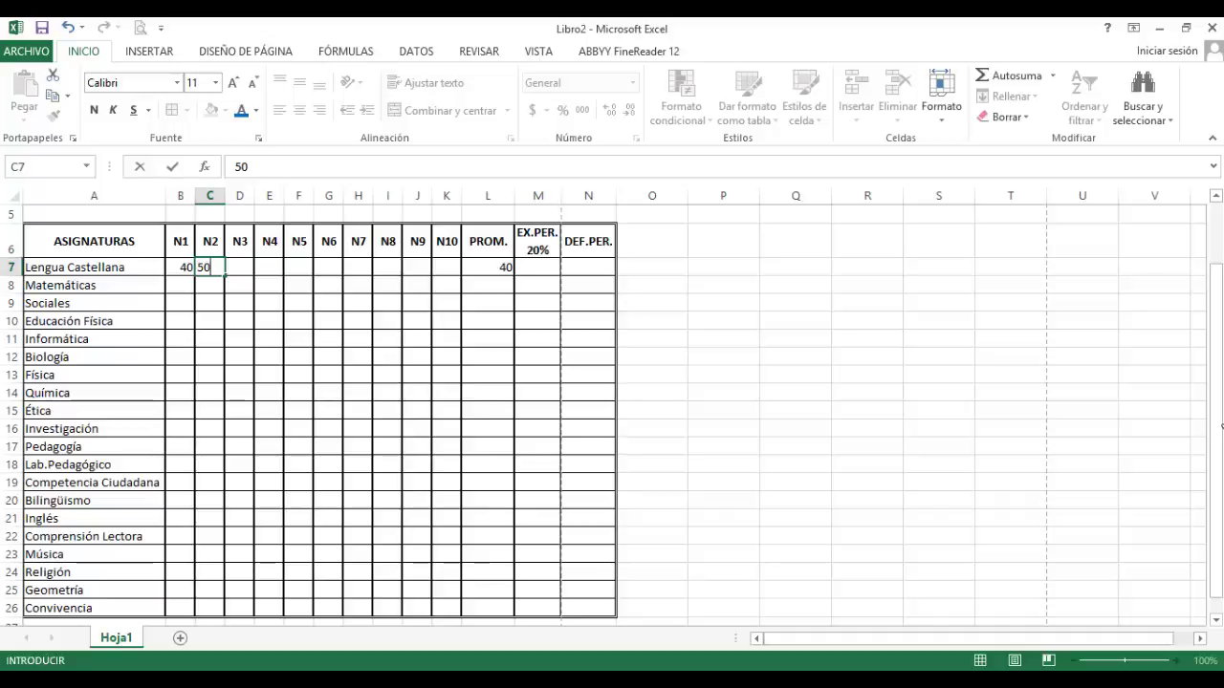
key("Tab")
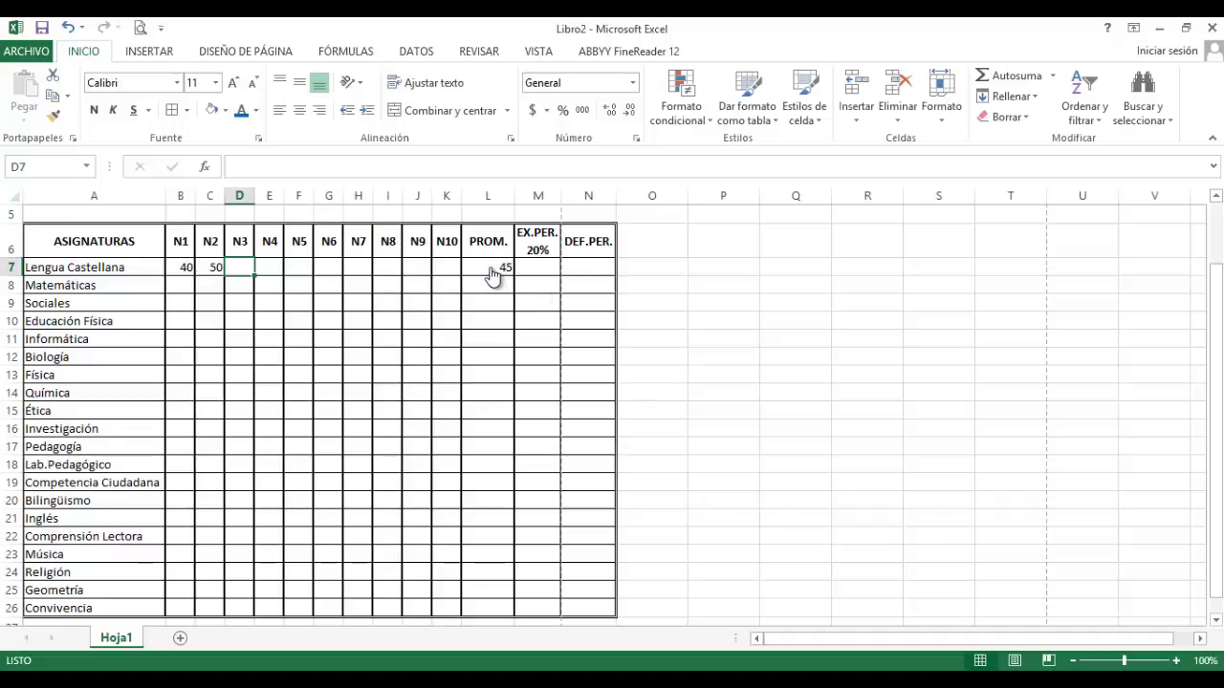
type("35")
key("Return")
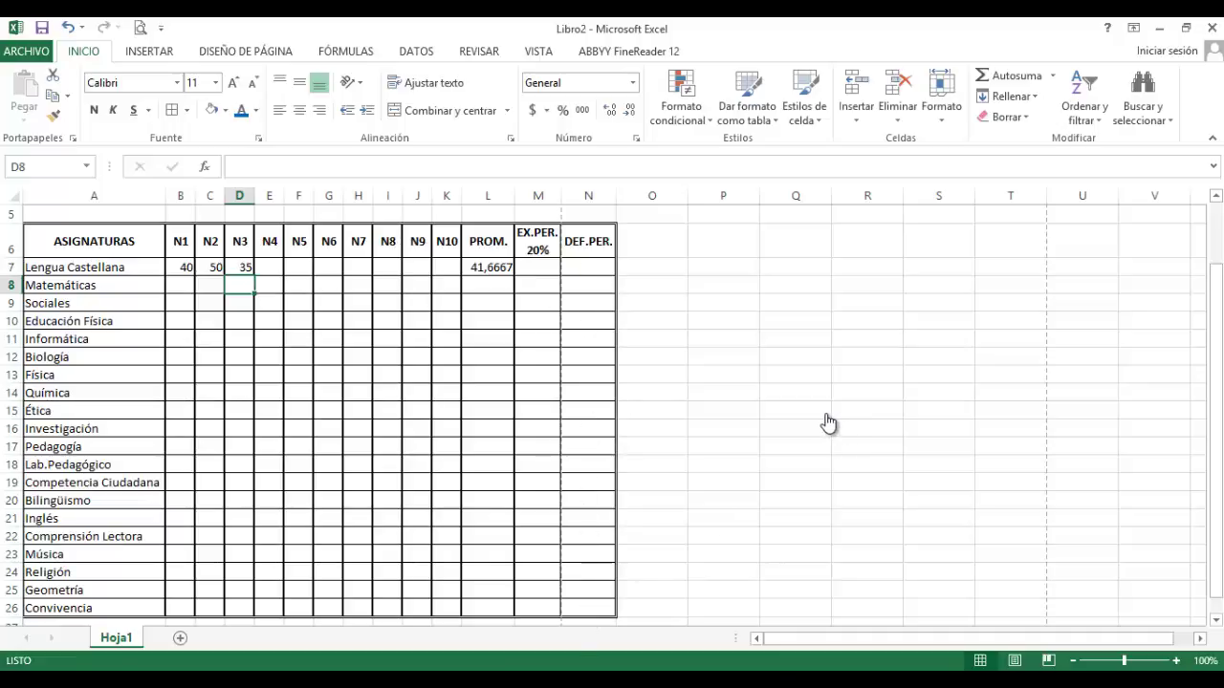
Format the average, exam and final grade cells L7:N26 as Número with 0 decimal places
key("Up")
key("ctrl+Right")
key("shift+Down")
key("shift+Down")
key("shift+Down")
key("shift+Down")
key("shift+Down")
key("shift+Down")
key("shift+Right")
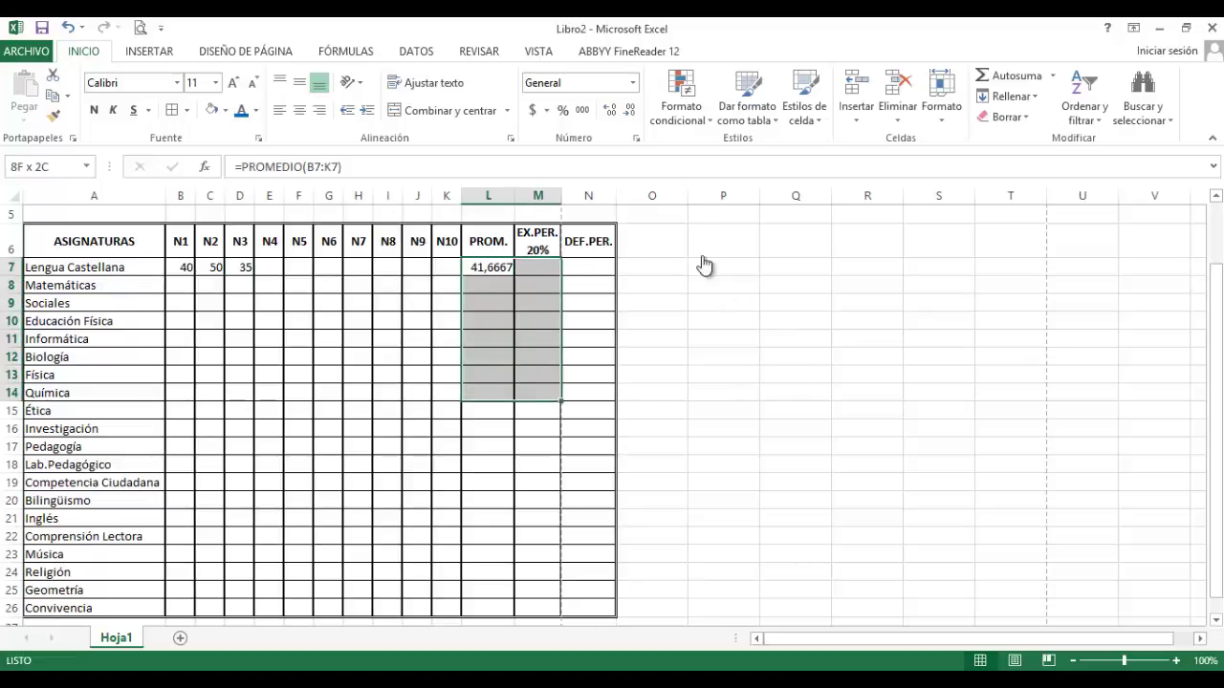
key("shift+Down")
key("shift+Down")
key("shift+Down")
key("shift+Down")
key("shift+Right")
key("shift+Down")
key("shift+Down")
key("shift+Down")
key("shift+Down")
key("shift+Down")
key("shift+Down")
key("shift+Down")
key("shift+Down")
key("shift+Down")
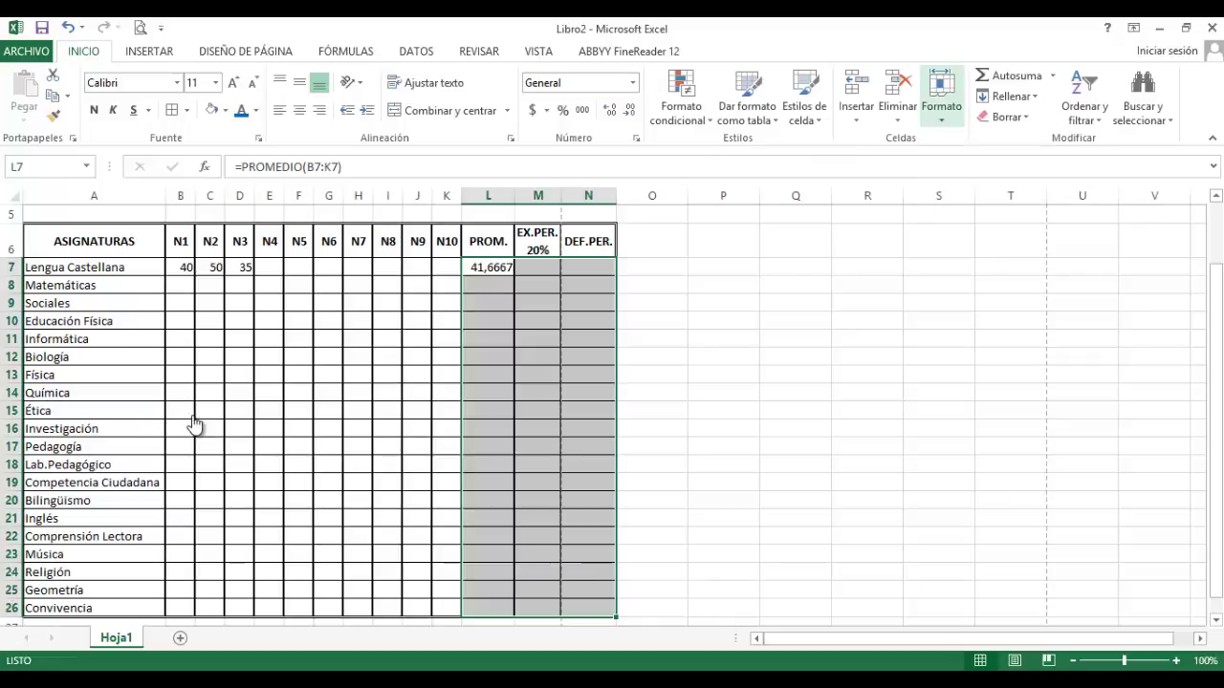
left_click(940, 101)
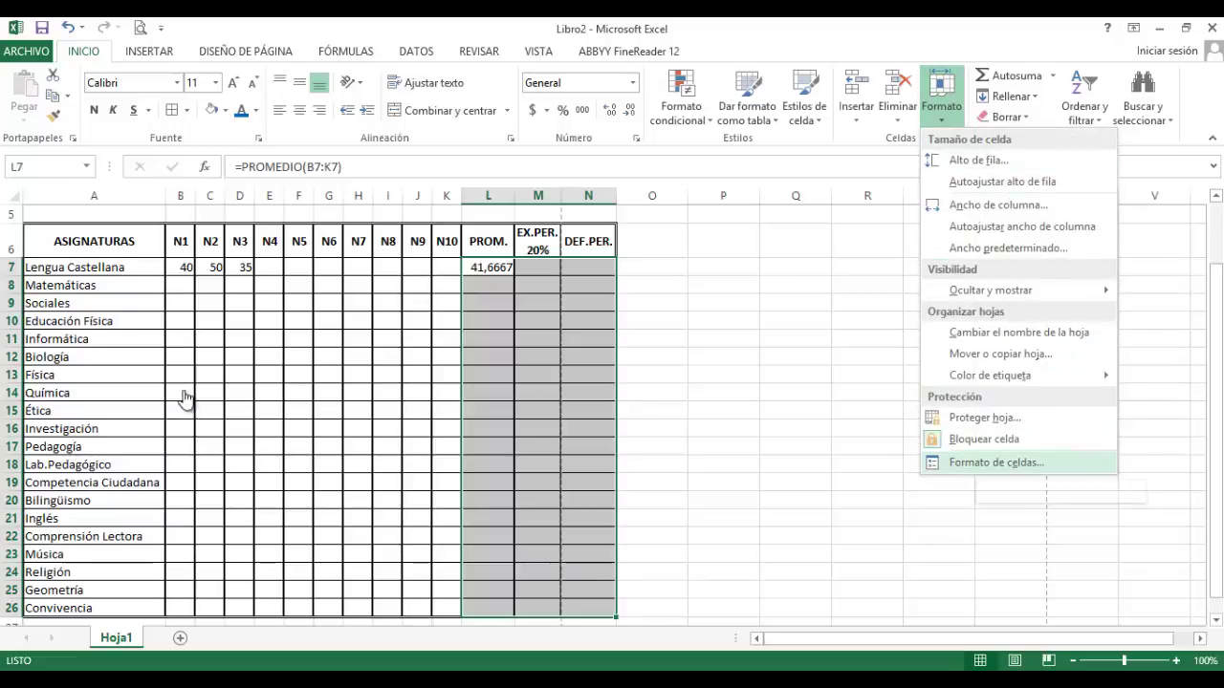
key("Return")
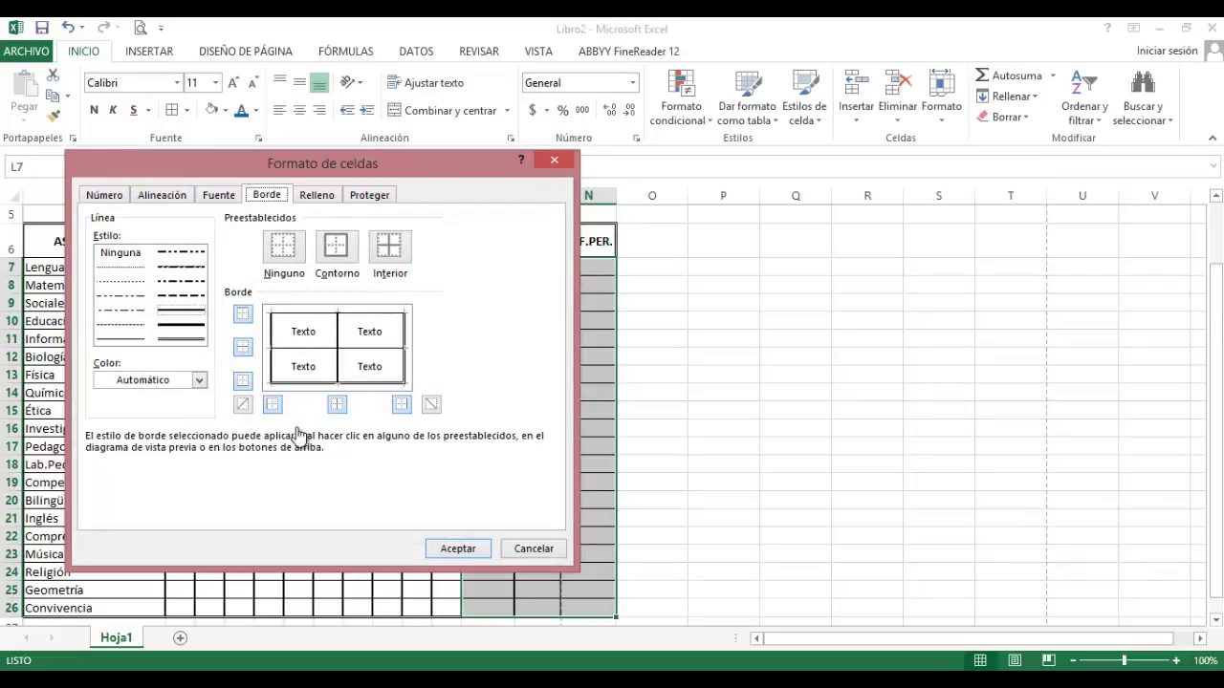
key("ctrl+shift+Tab")
key("ctrl+shift+Tab")
key("ctrl+shift+Tab")
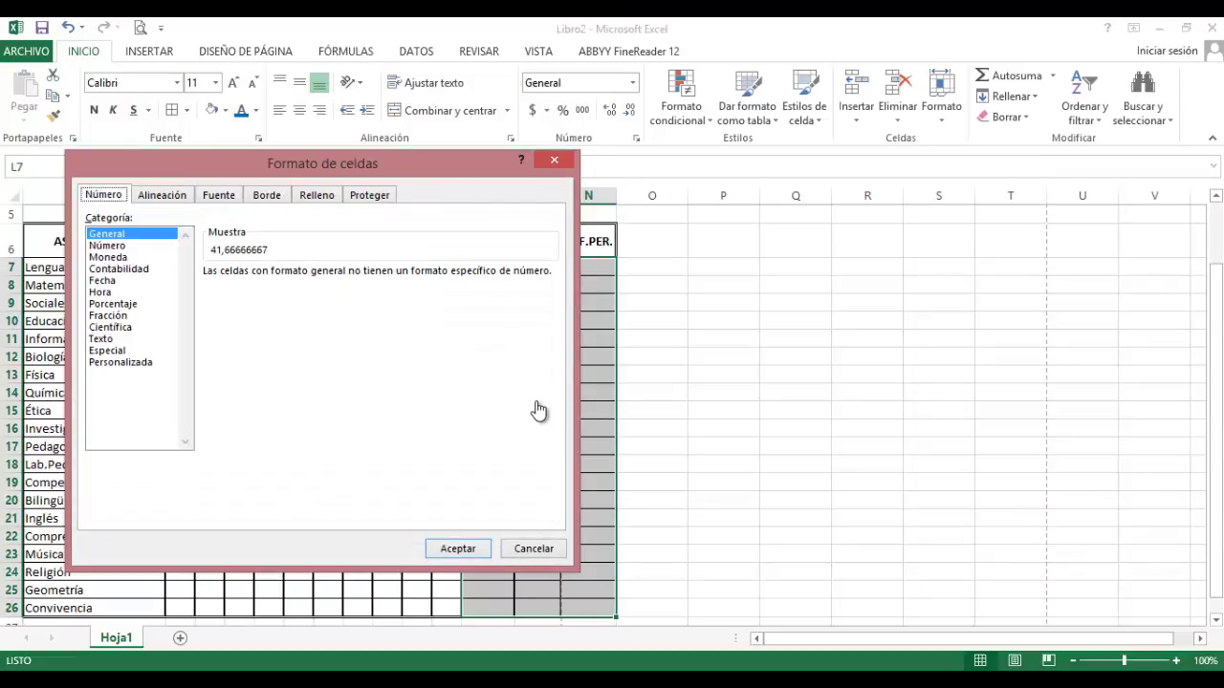
key("Down")
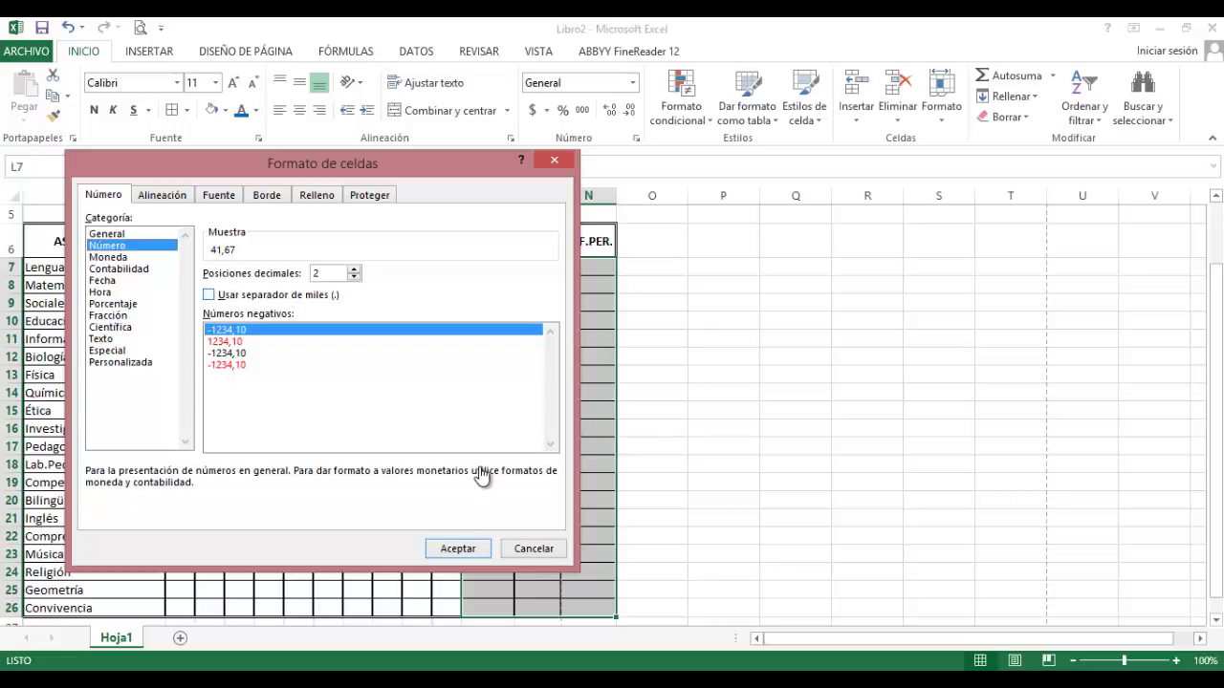
key("Tab")
key("Down")
key("Down")
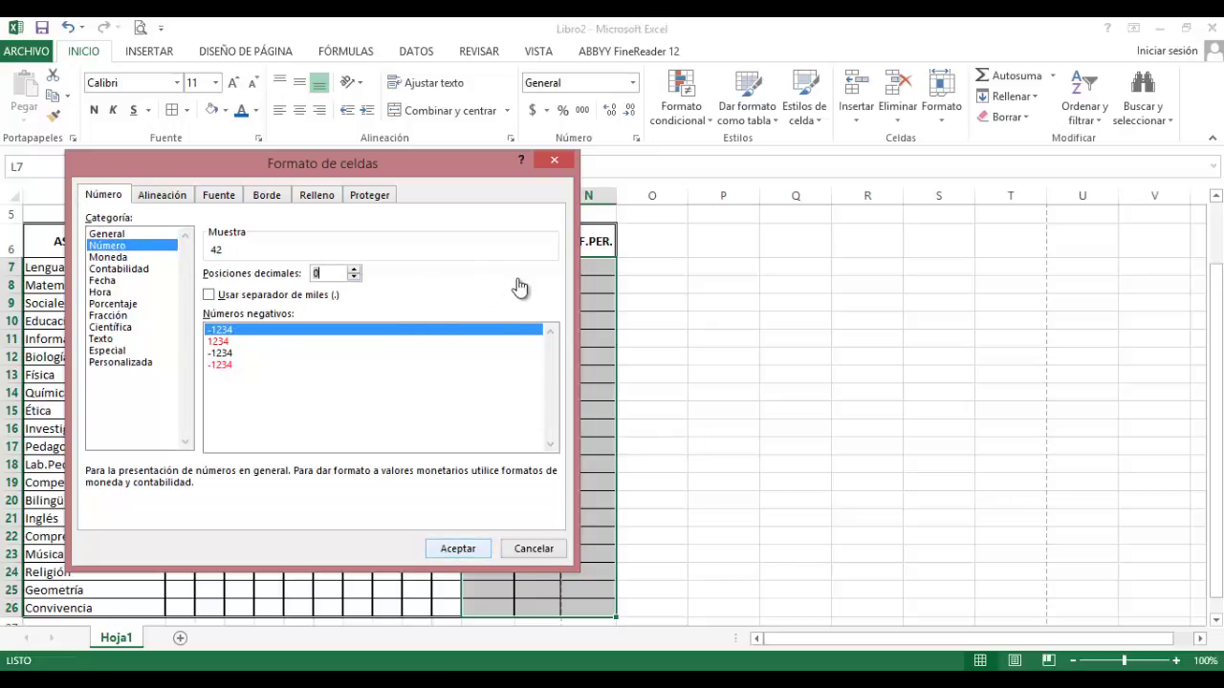
key("Return")
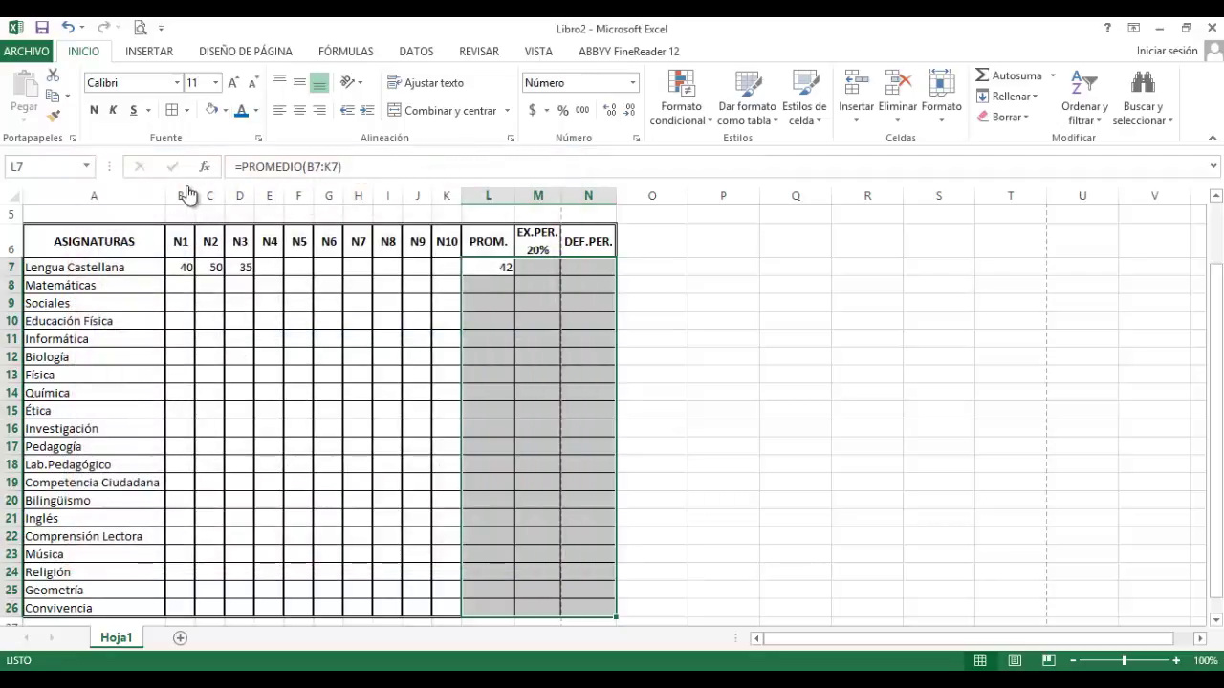
Center the contents of the average, exam and final grade cells L7:N26 horizontally
key("alt+h")
key("a")
key("c")
key("shift+BackSpace")
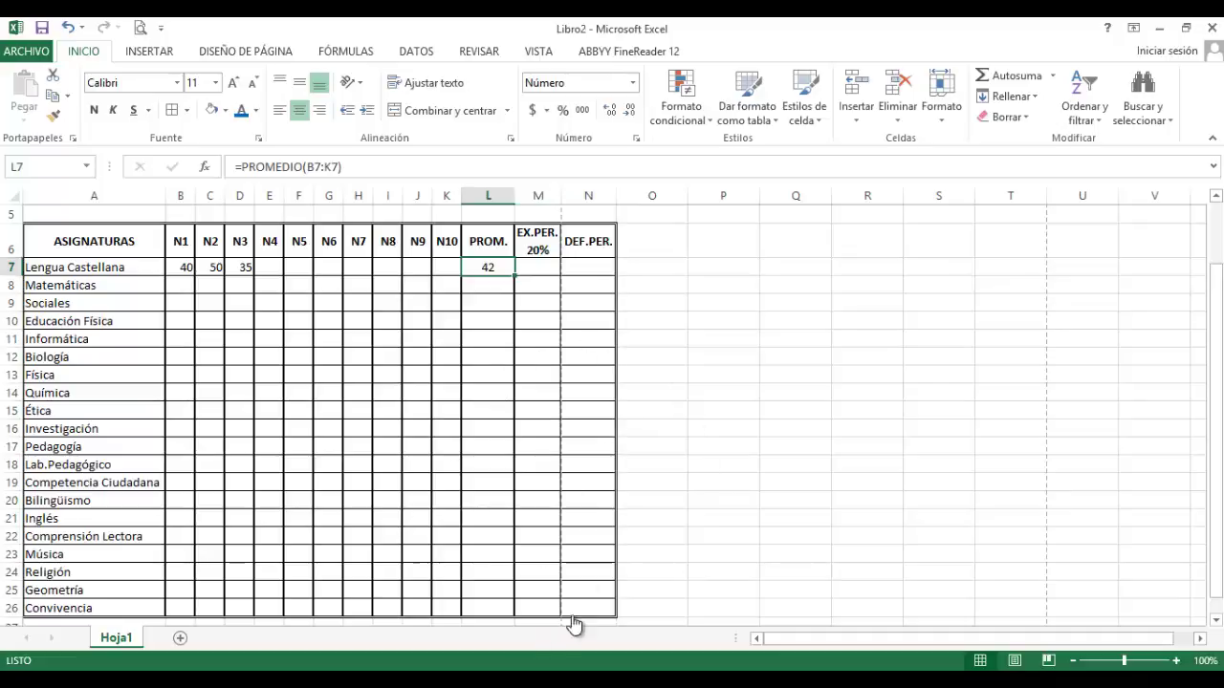
key("F2")
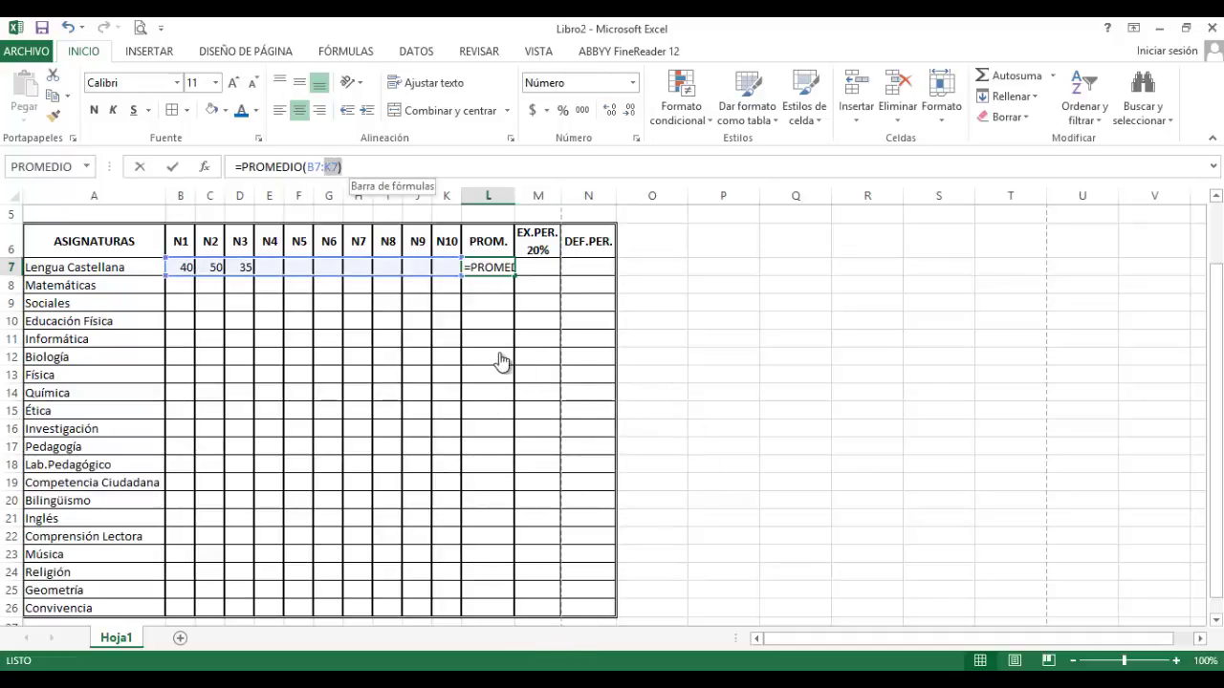
key("shift+Left")
key("shift+Left")
key("shift+Left")
key("shift+Left")
key("shift+Left")
key("shift+Left")
key("shift+Left")
key("shift+Left")
key("shift+Left")
key("shift+Left")
key("shift+Left")
key("shift+Left")
key("shift+Left")
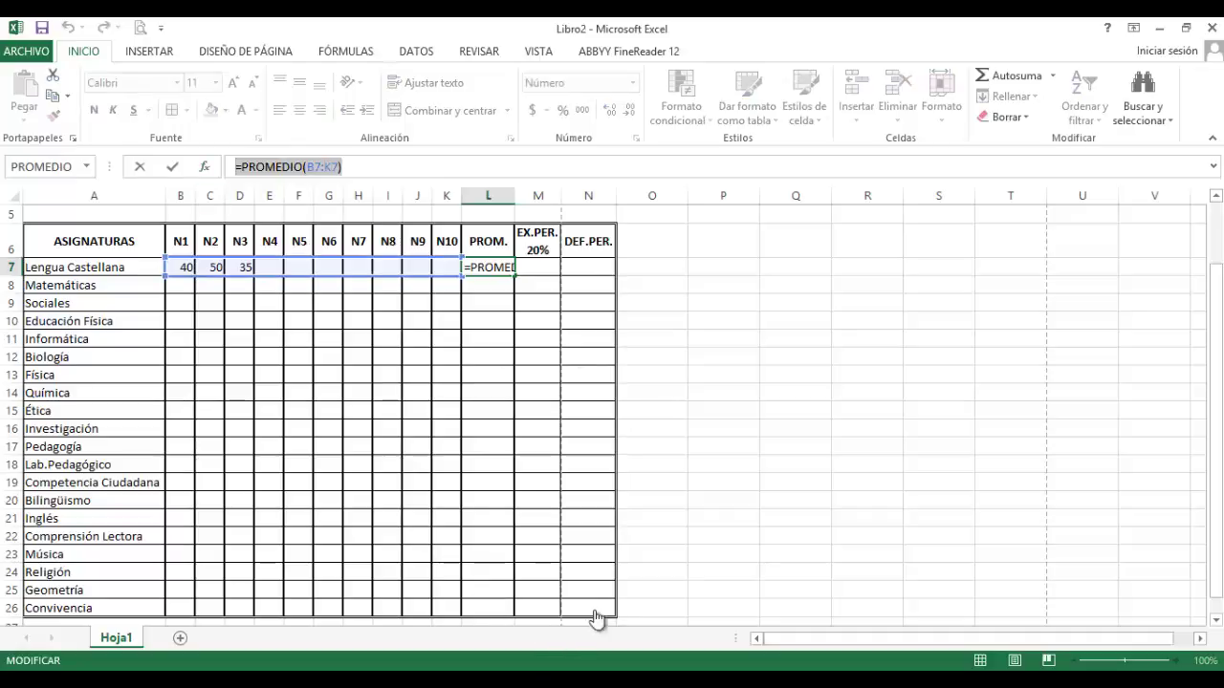
type("=")
left_click(483, 290)
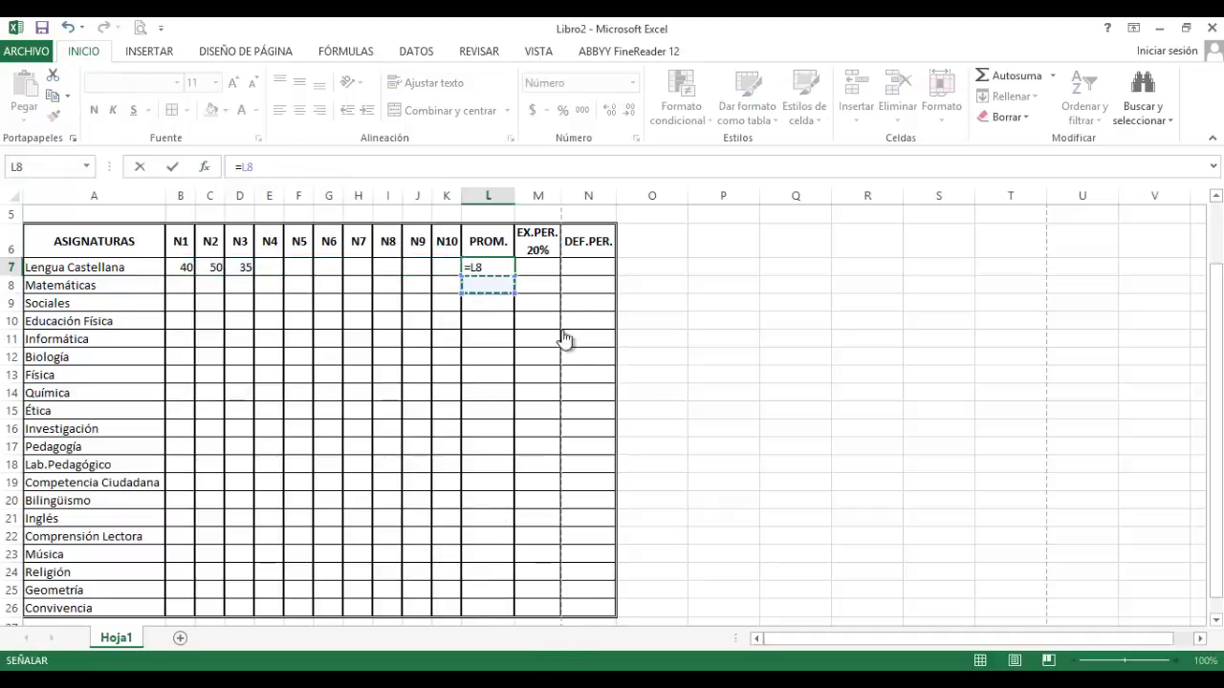
key("Escape")
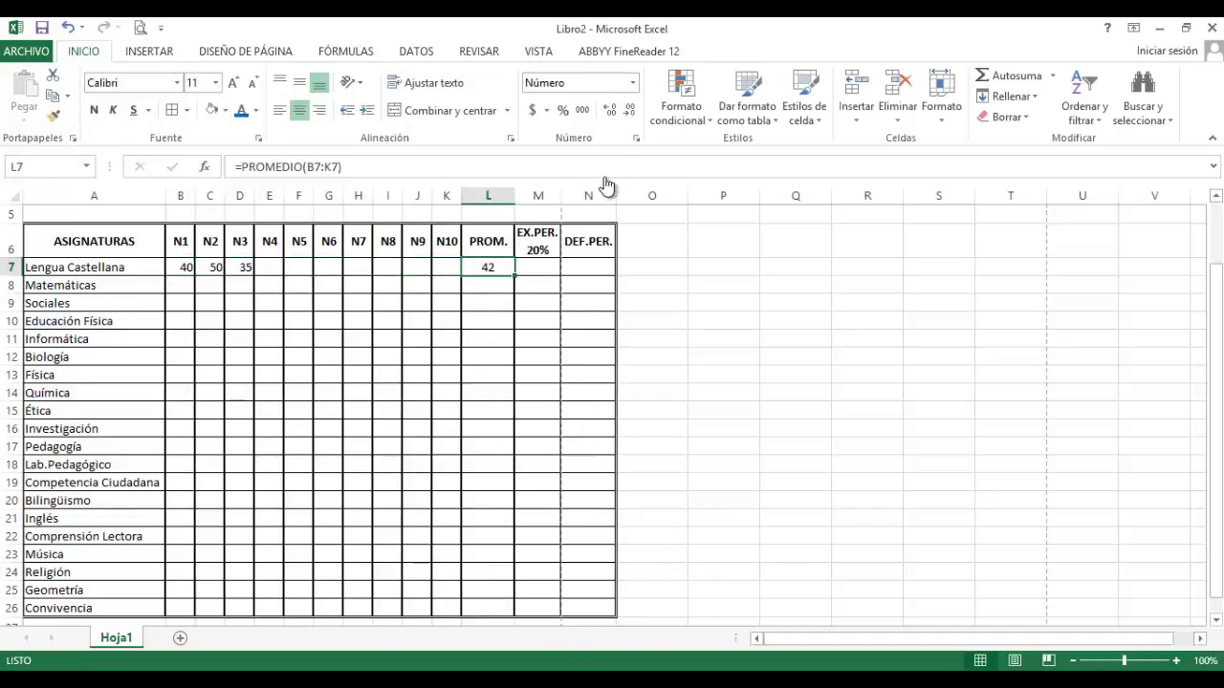
key("Return")
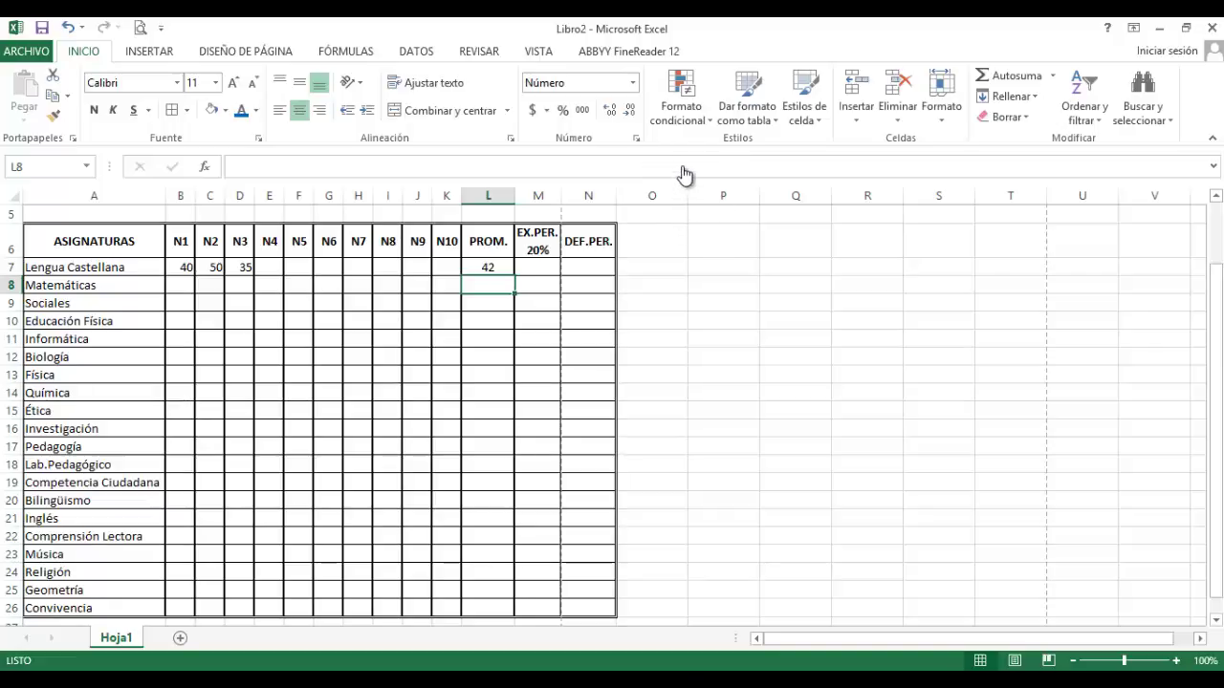
key("Return")
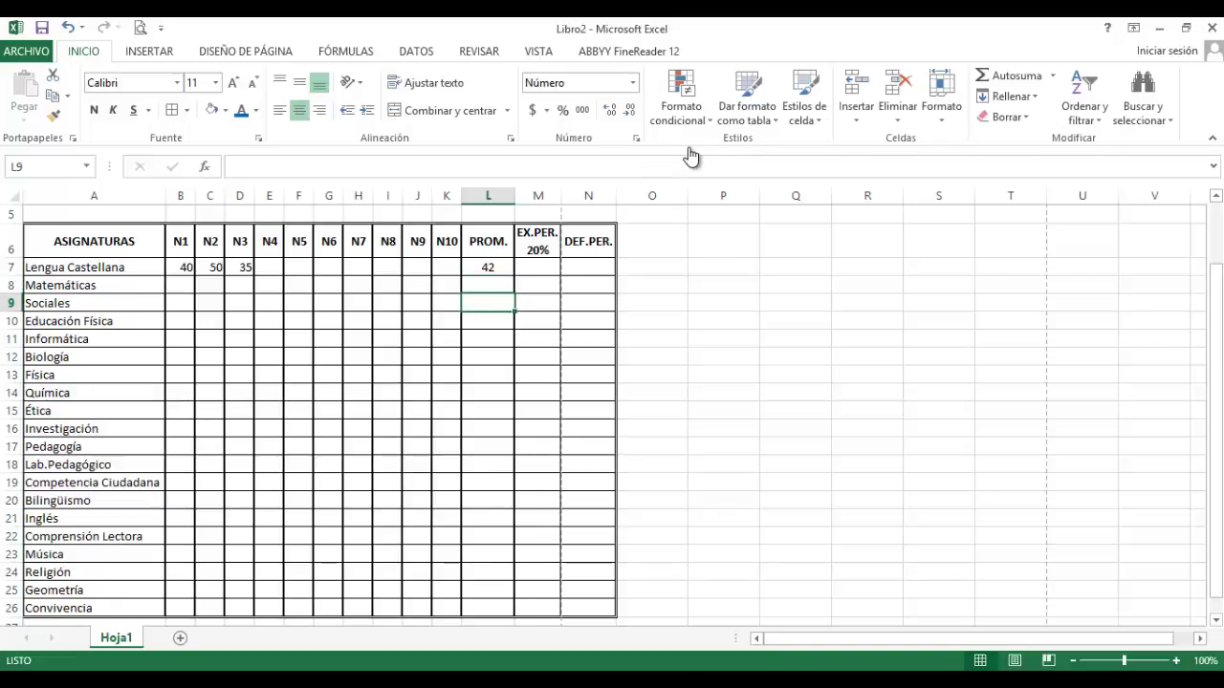
key("Down")
key("Down")
key("Down")
key("Down")
key("Down")
key("Down")
key("Down")
key("Down")
key("Down")
key("Down")
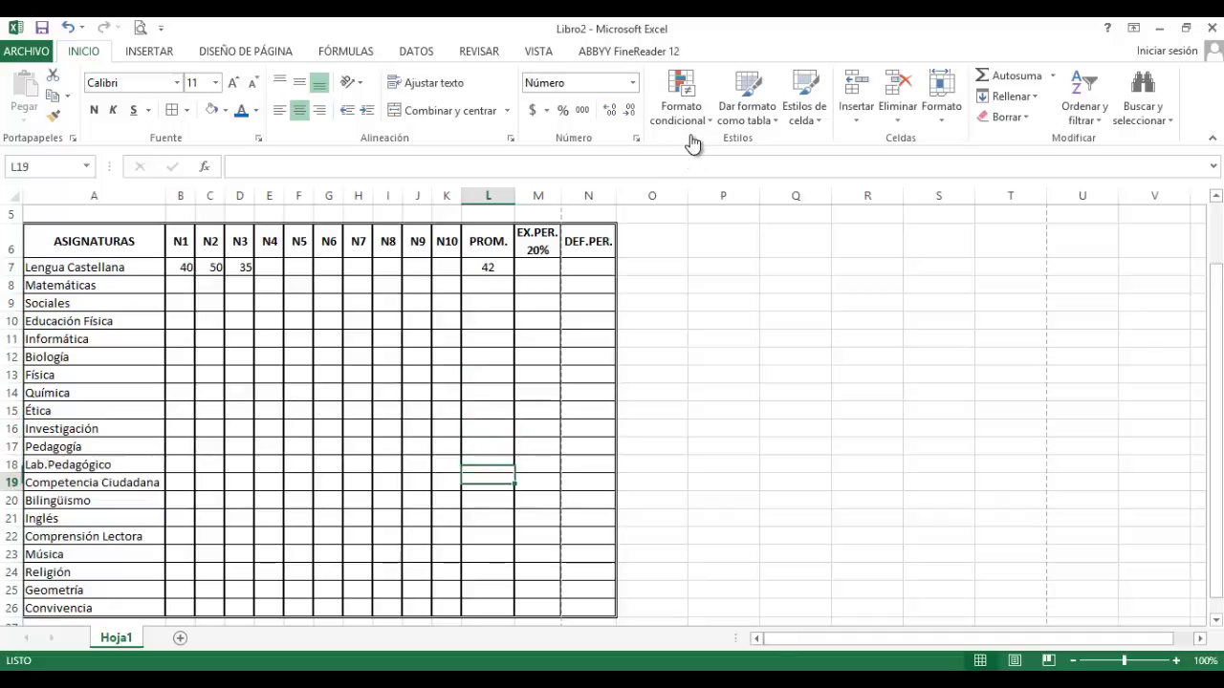
key("Down")
key("Down")
key("Down")
key("Down")
key("Down")
key("Up")
key("Up")
key("Up")
key("Up")
key("Up")
key("Up")
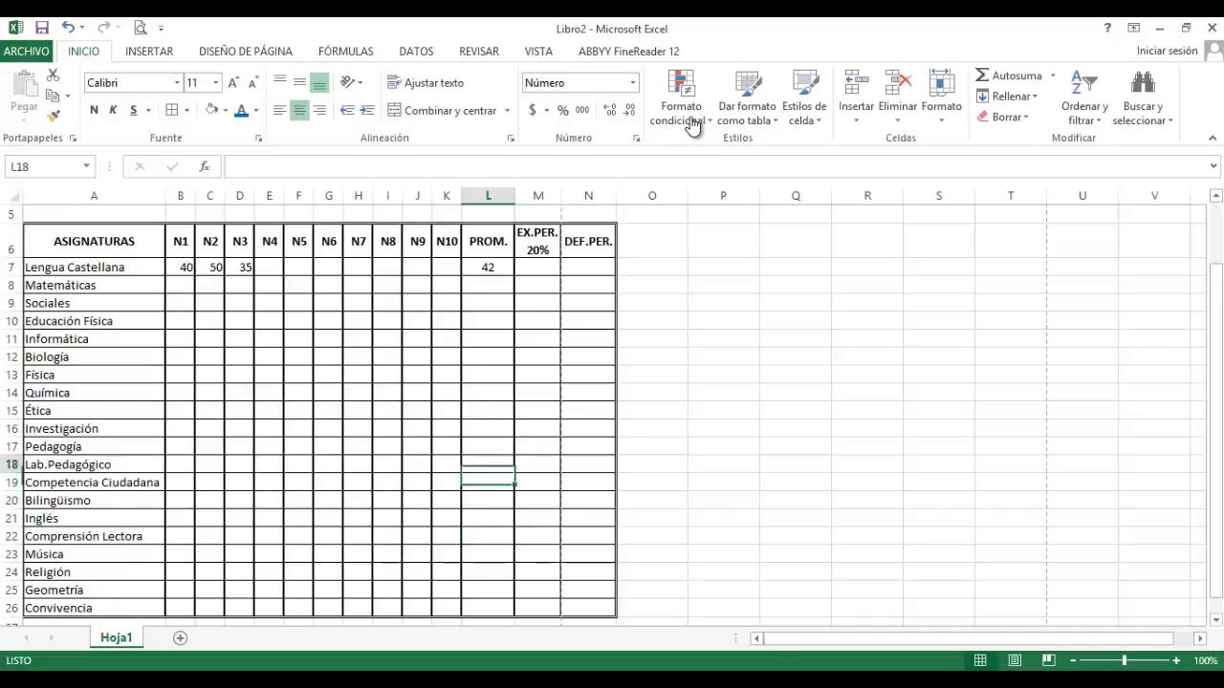
key("Up")
key("Up")
key("Up")
key("Up")
key("Up")
key("Up")
key("Up")
key("Up")
key("Up")
key("Up")
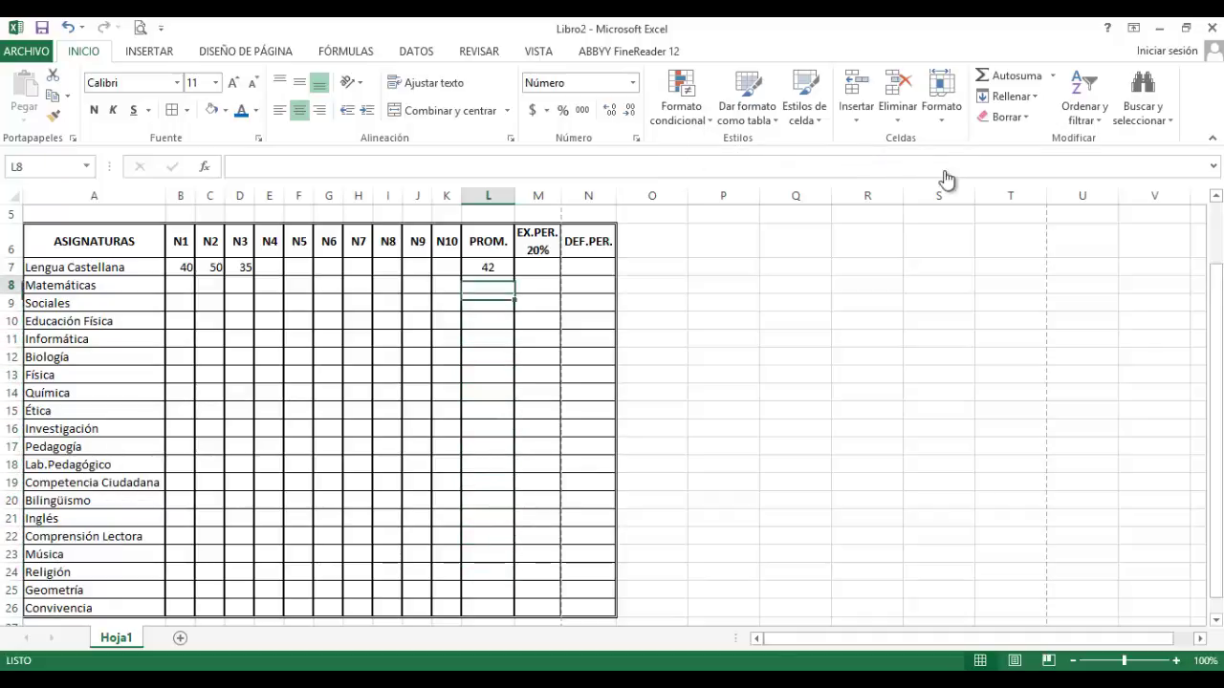
Copy the average formula from L7 down through L26 for all the remaining subjects
key("Up")
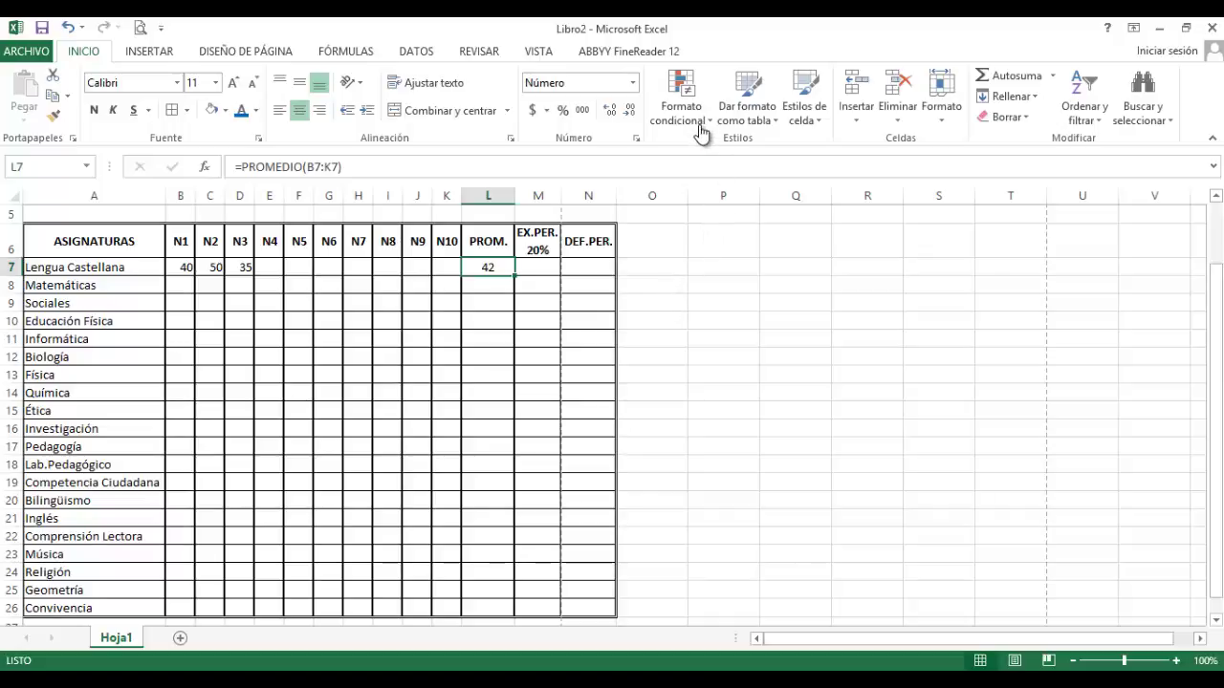
left_click_drag(514, 275, 514, 596)
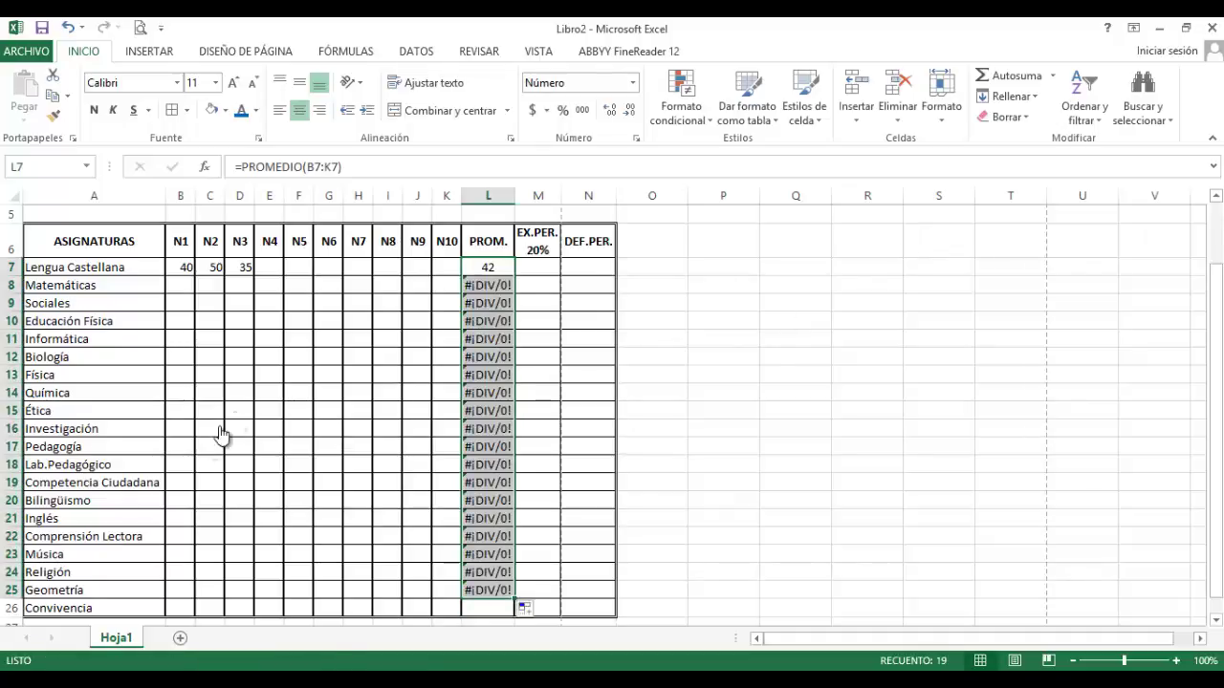
left_click_drag(514, 599, 514, 616)
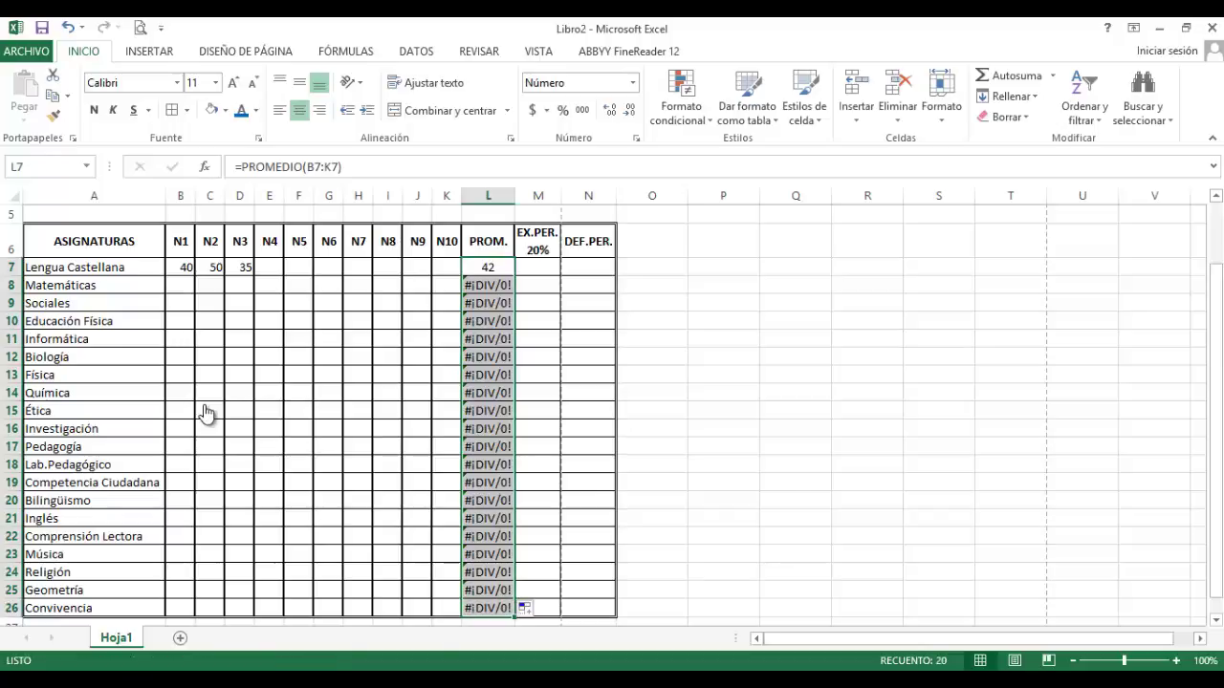
left_click(652, 536)
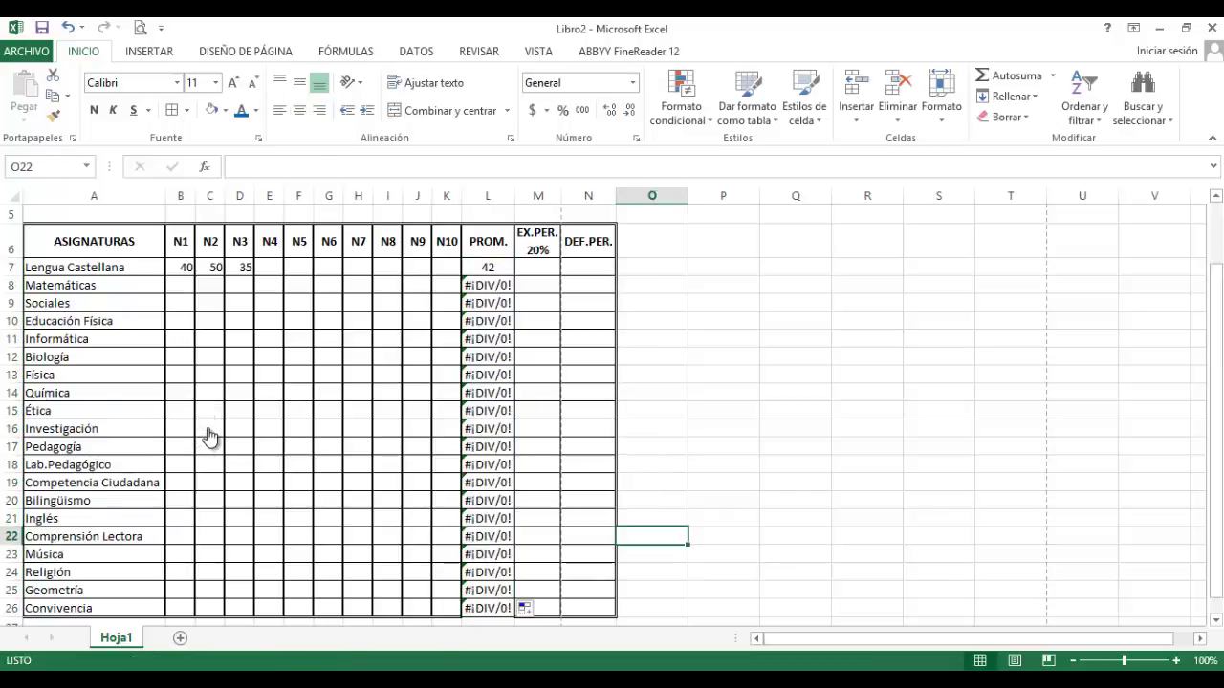
Examine the copied average formulas in the PROM. column to check the row range each one references
key("Left")
key("Left")
key("Left")
key("Down")
key("Down")
key("Down")
key("Down")
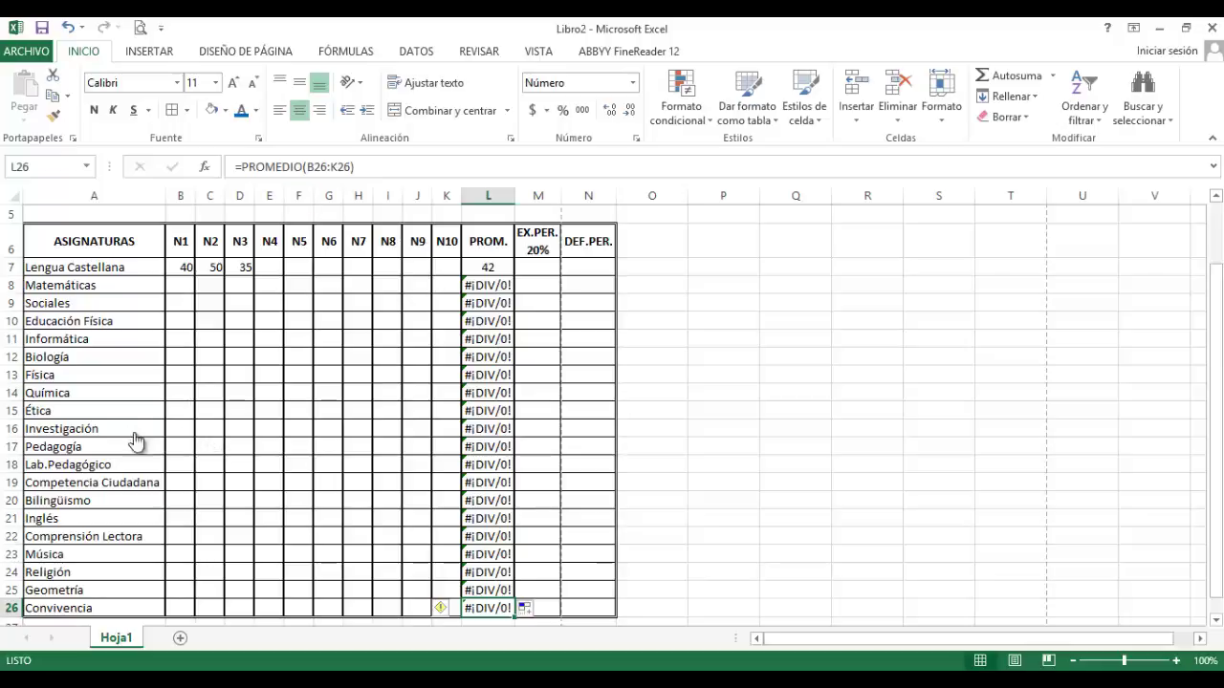
key("ctrl+Up")
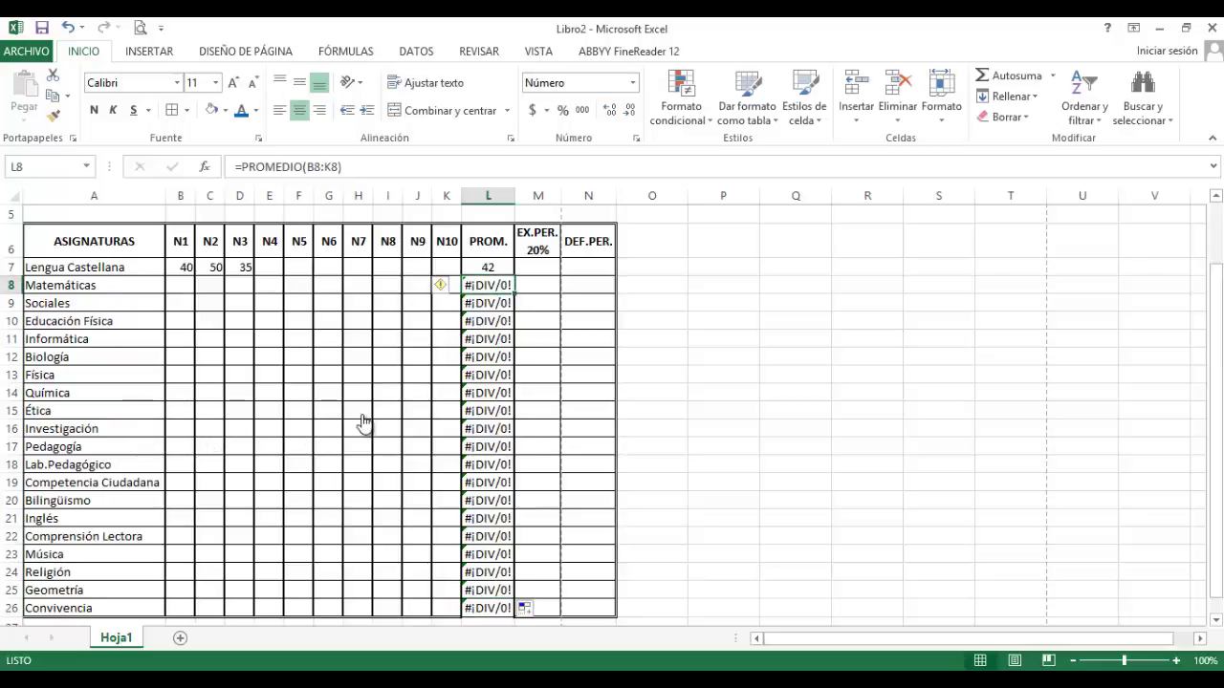
key("Up")
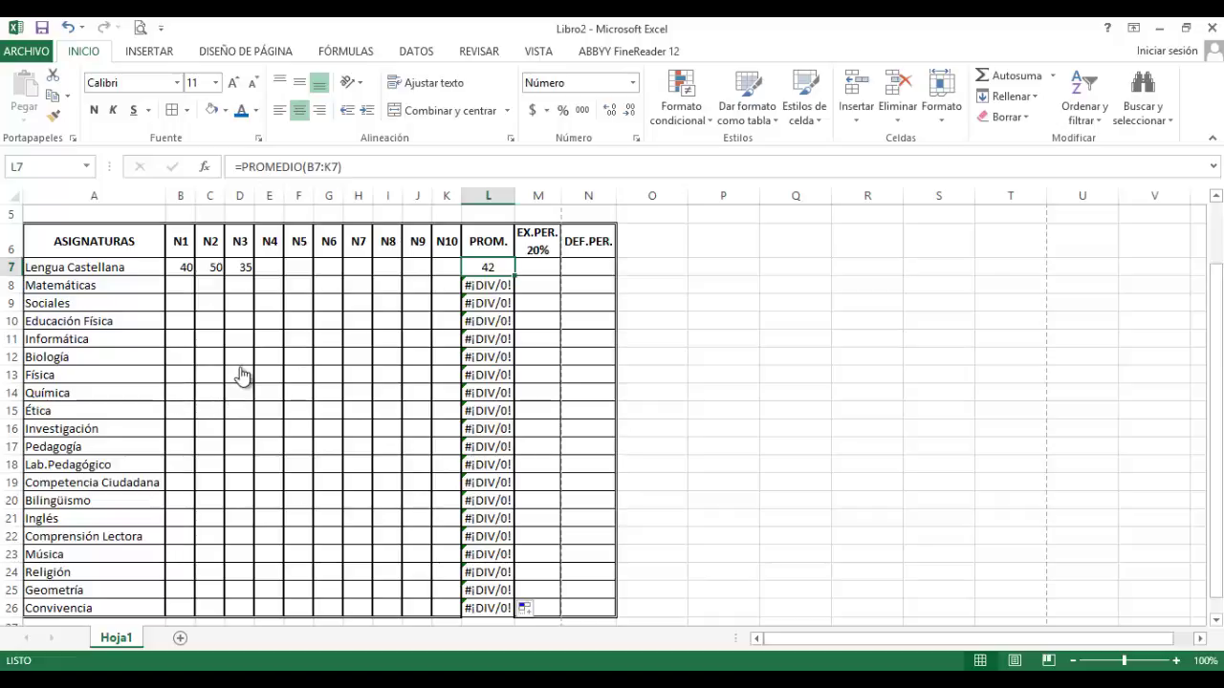
key("Down")
key("Down")
key("Down")
key("Down")
key("Down")
key("Down")
key("Down")
key("Down")
key("Down")
key("Down")
key("Down")
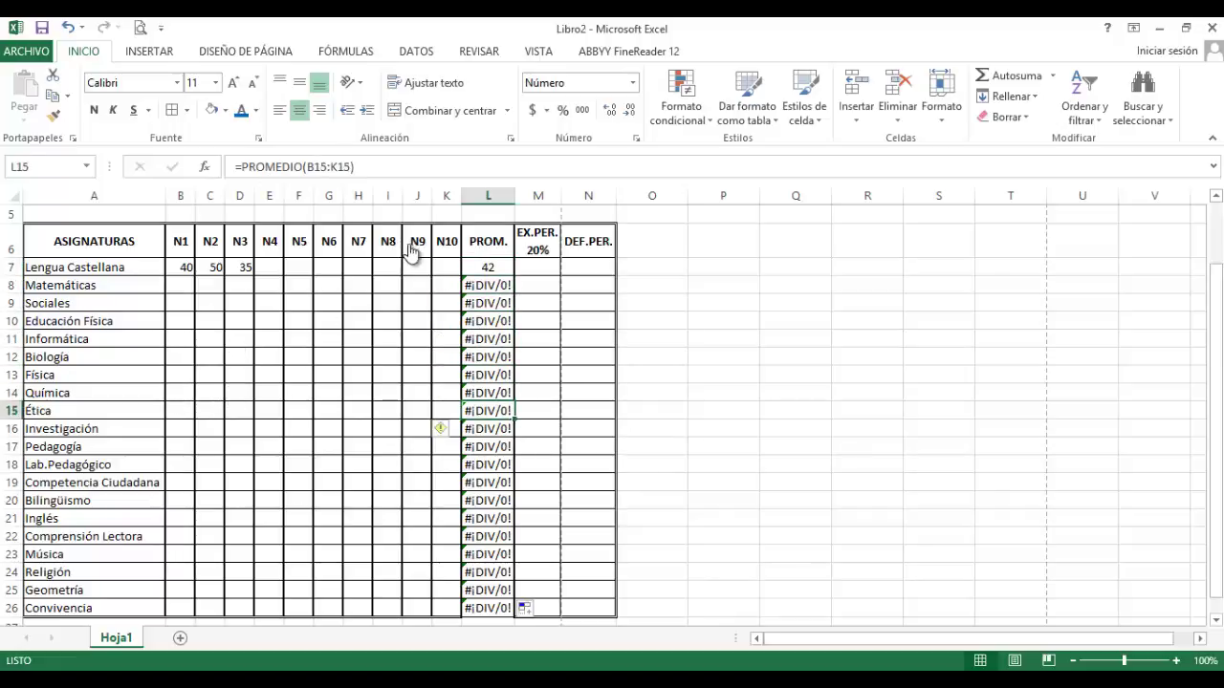
key("Up")
key("Up")
key("Up")
key("Up")
key("Up")
key("Up")
key("Up")
key("Up")
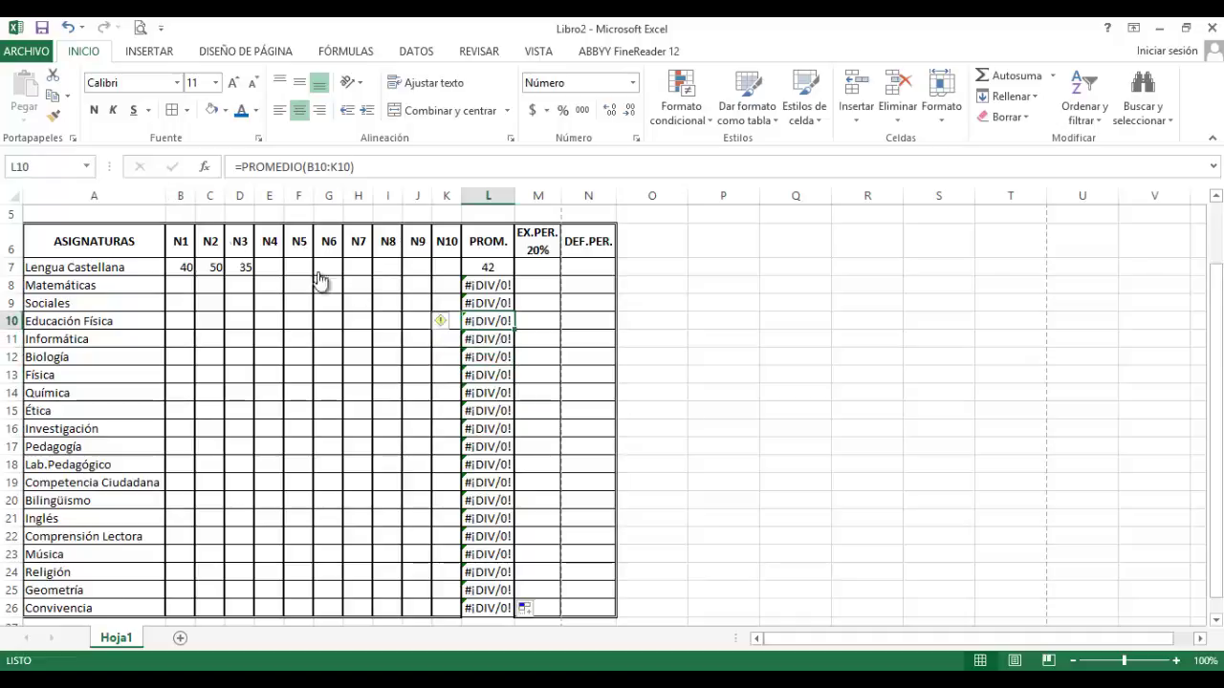
Check the row ranges of the copied average formulas for the subjects from Educación Física down to Pedagogía
key("Down")
key("Down")
key("Down")
key("Down")
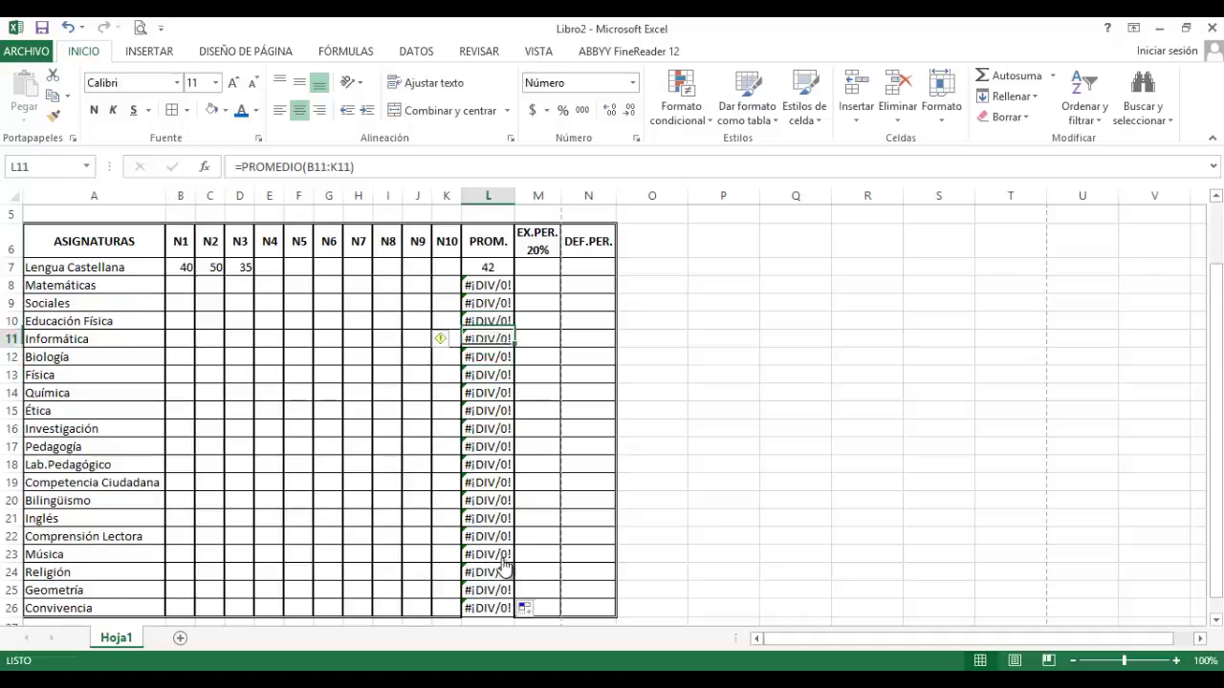
key("Down")
key("Down")
key("Down")
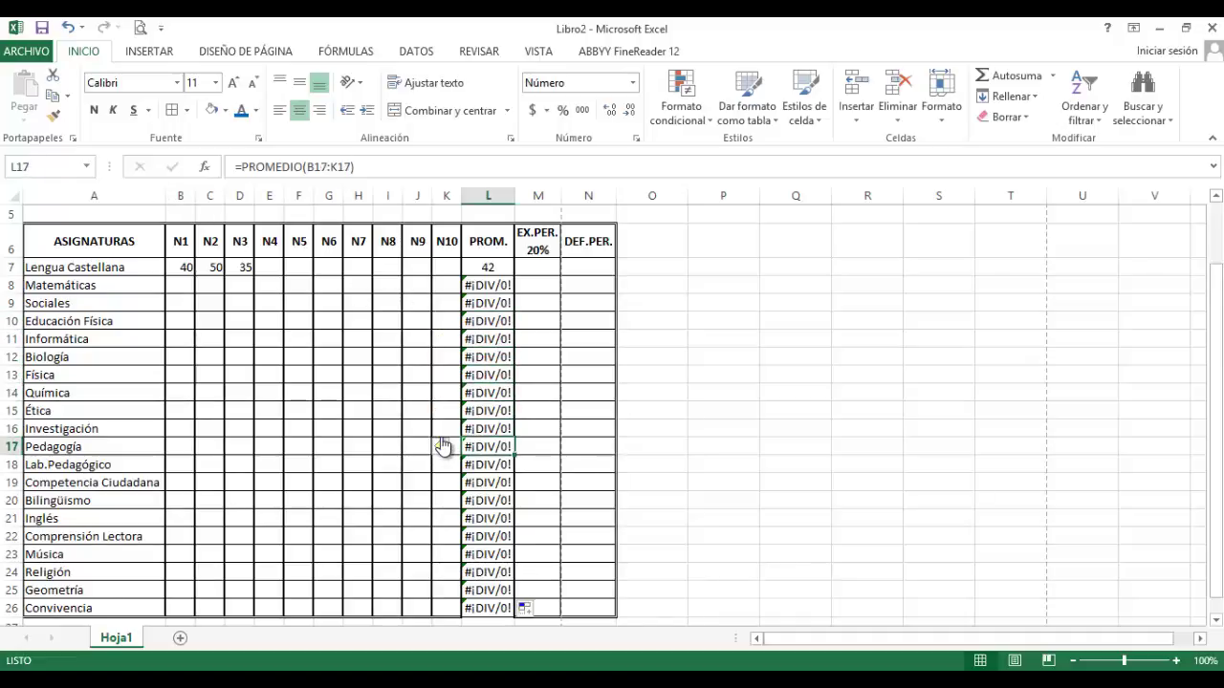
key("Up")
key("Up")
key("Up")
key("Up")
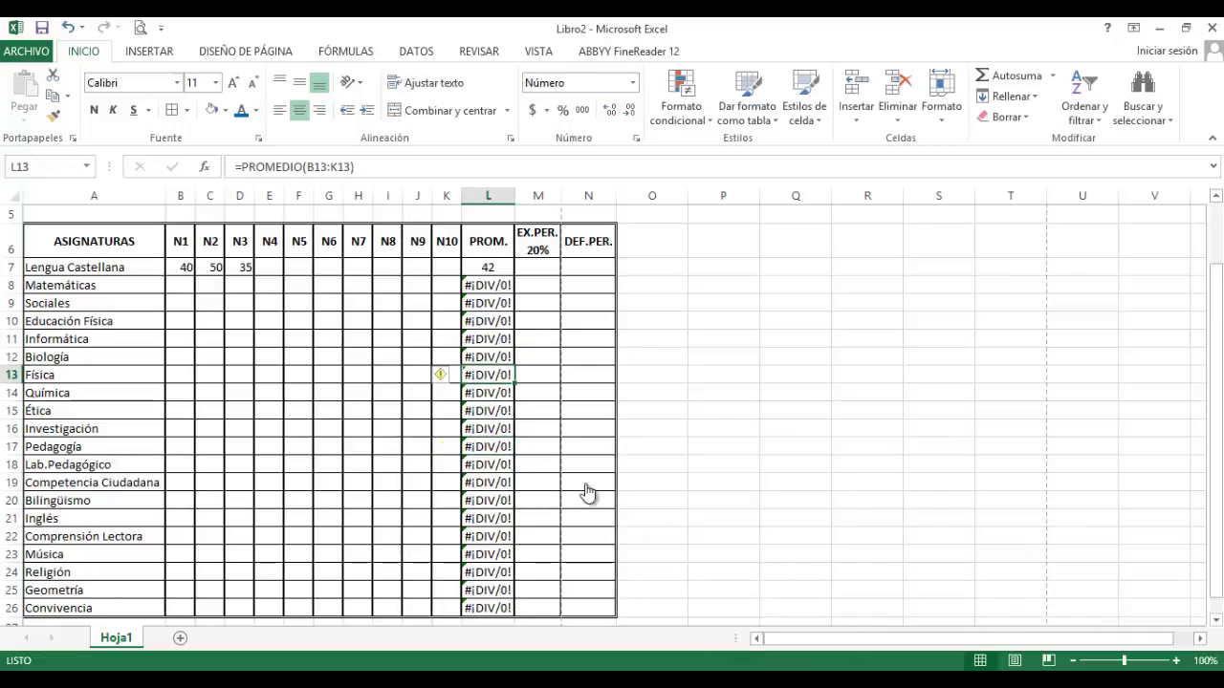
Enter N1 grades of 35 for Matemáticas, 45 for Sociales, 50 for Educación Física and 20 for Informática
left_click(180, 285)
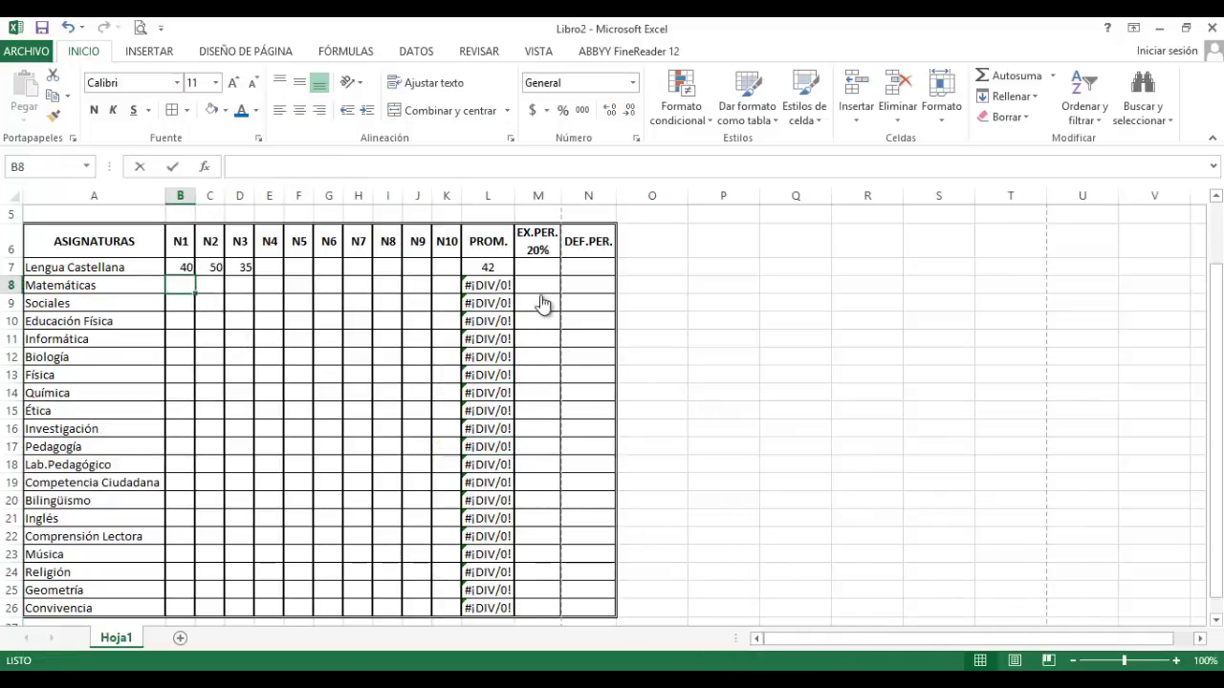
type("35")
key("Return")
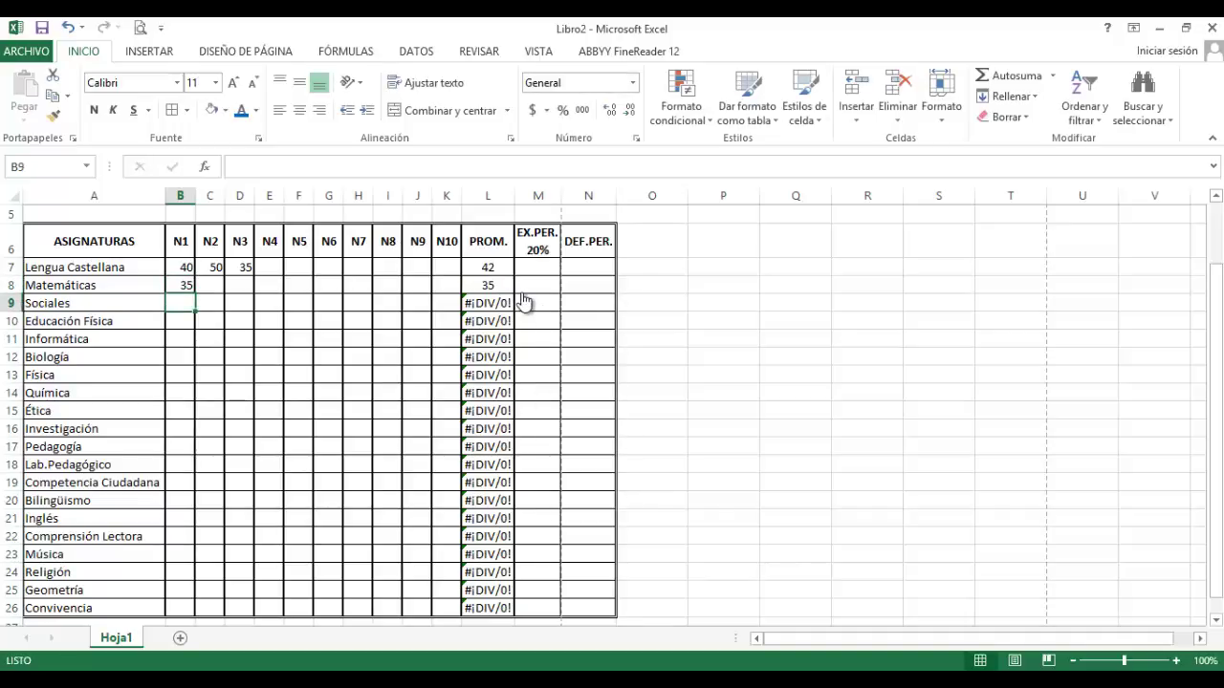
type("45")
key("Return")
type("5")
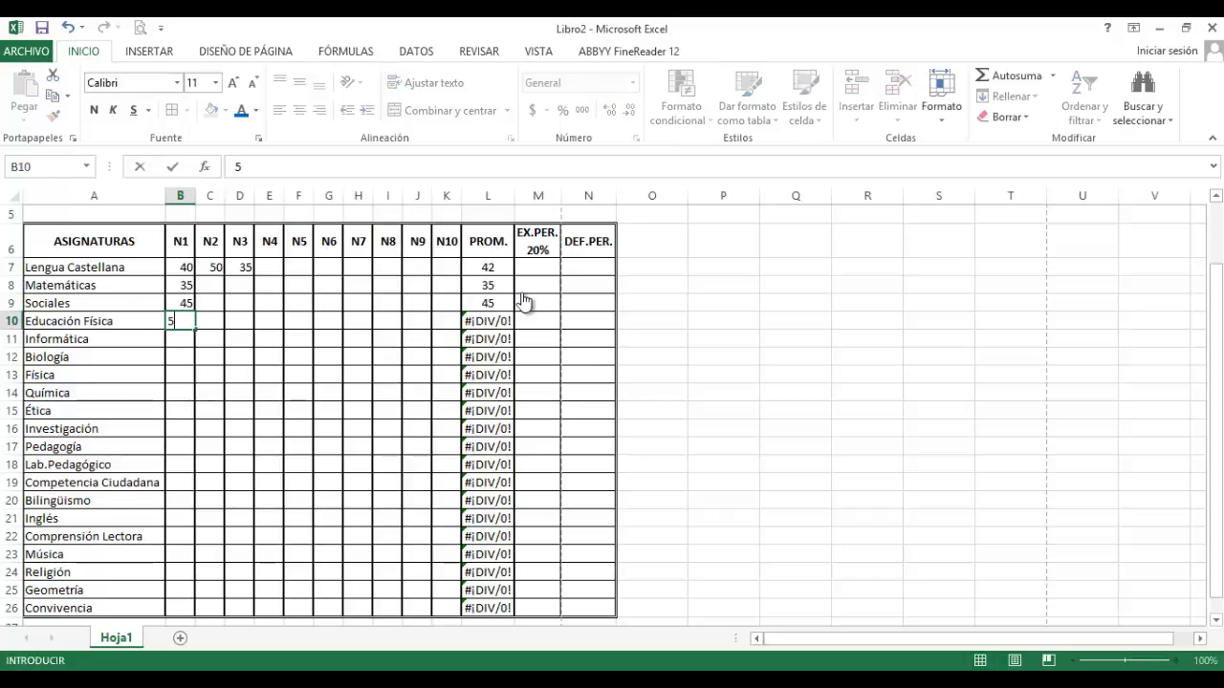
type("0")
key("Return")
type("20")
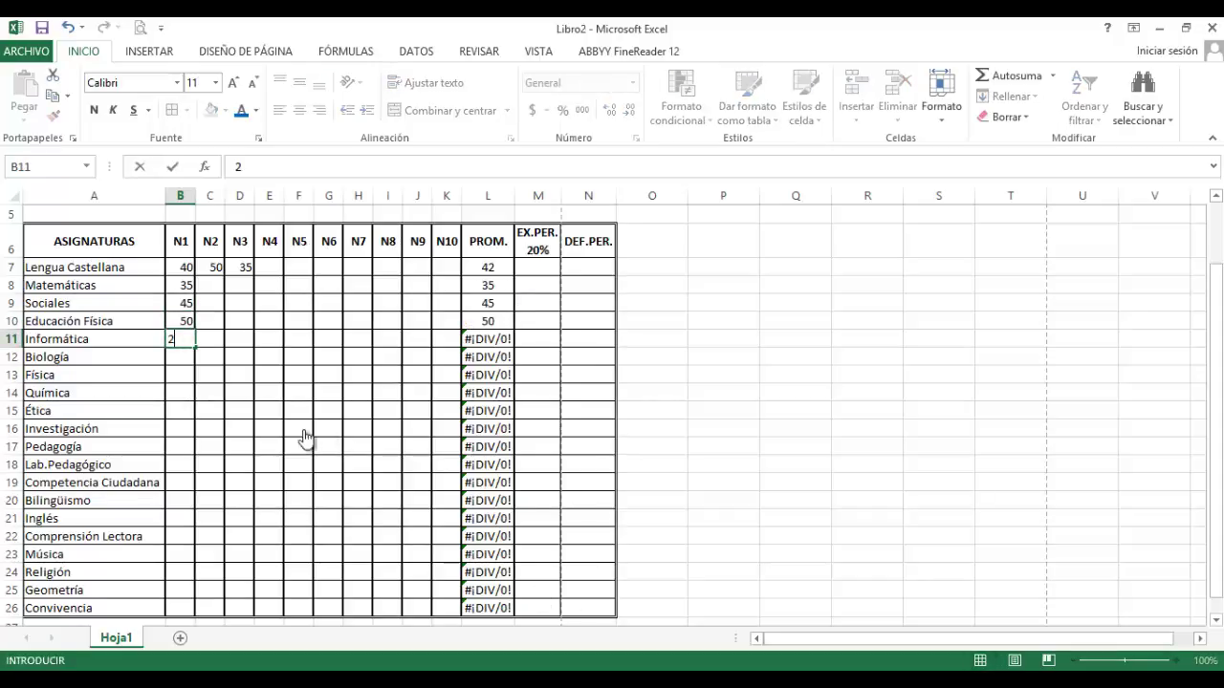
key("Up")
key("Down")
key("Down")
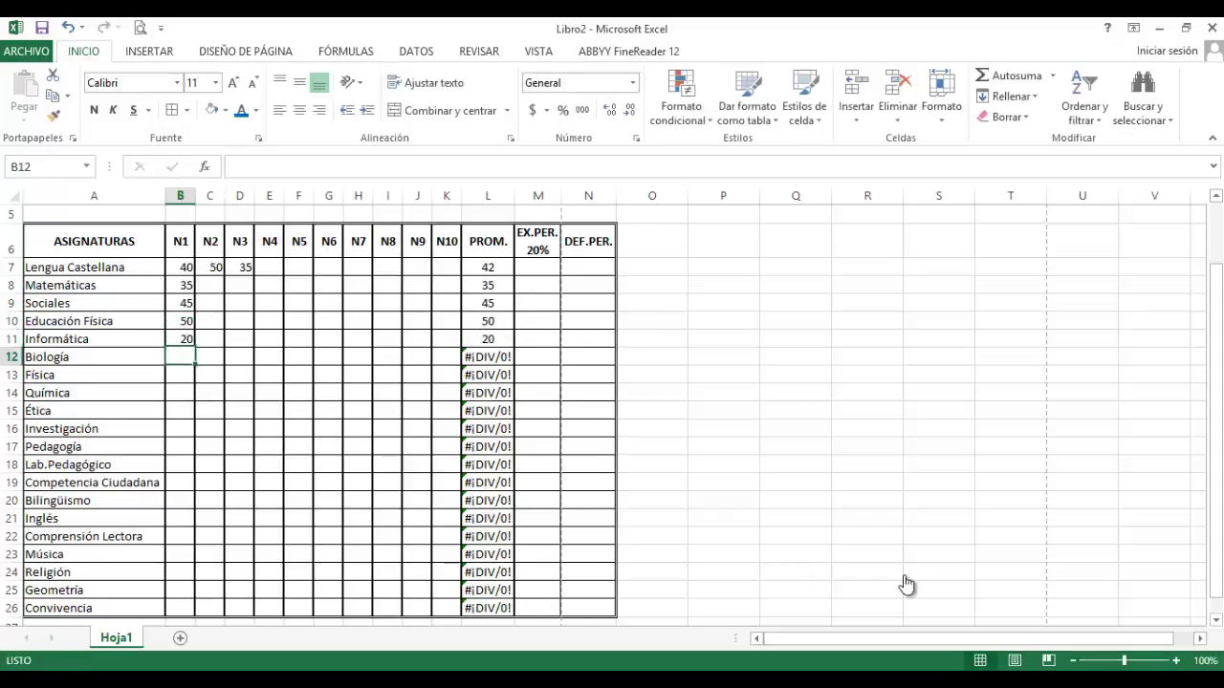
Enter the N1 grades in B12:B26: 33, 34, 38, 40, 43, 42, 36, 39, 46, 41, 38, 33, 32, 50 and 27
type("33")
key("Return")
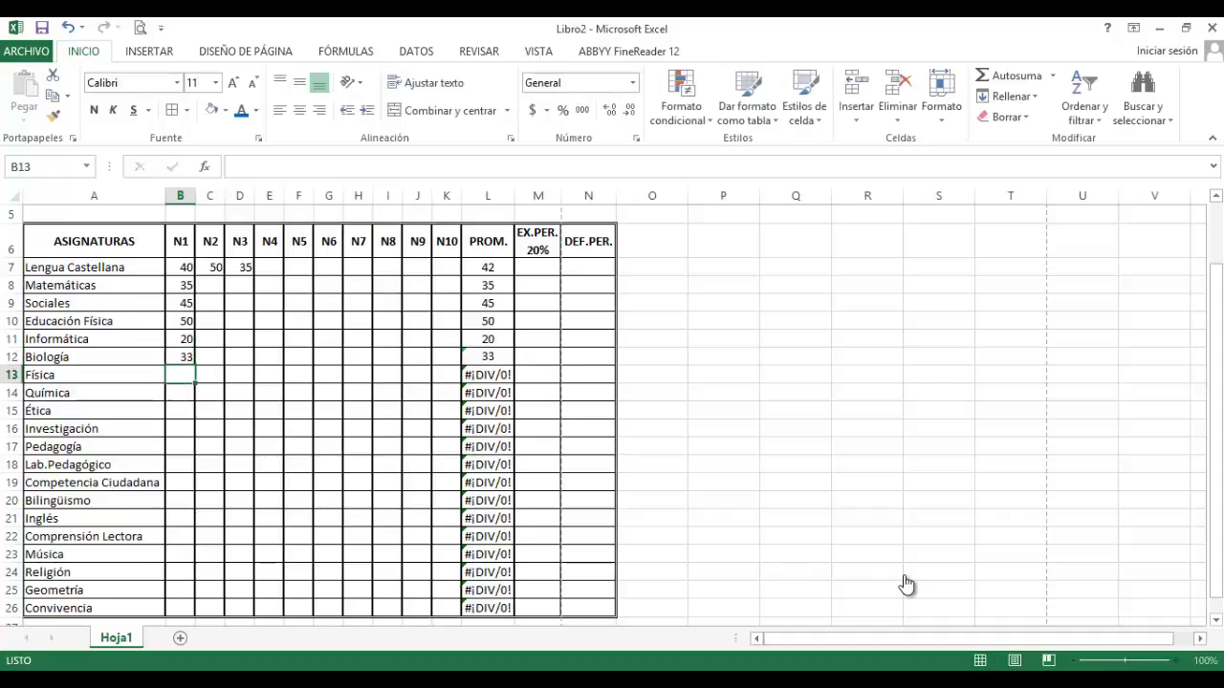
type("34")
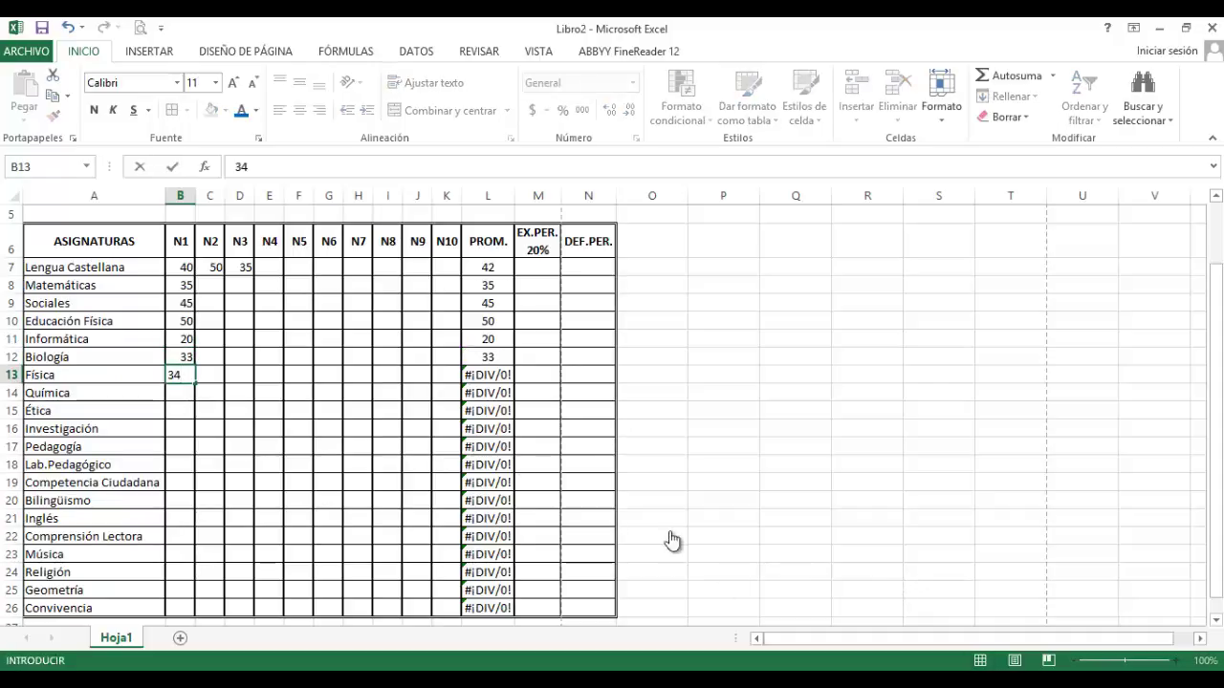
key("Return")
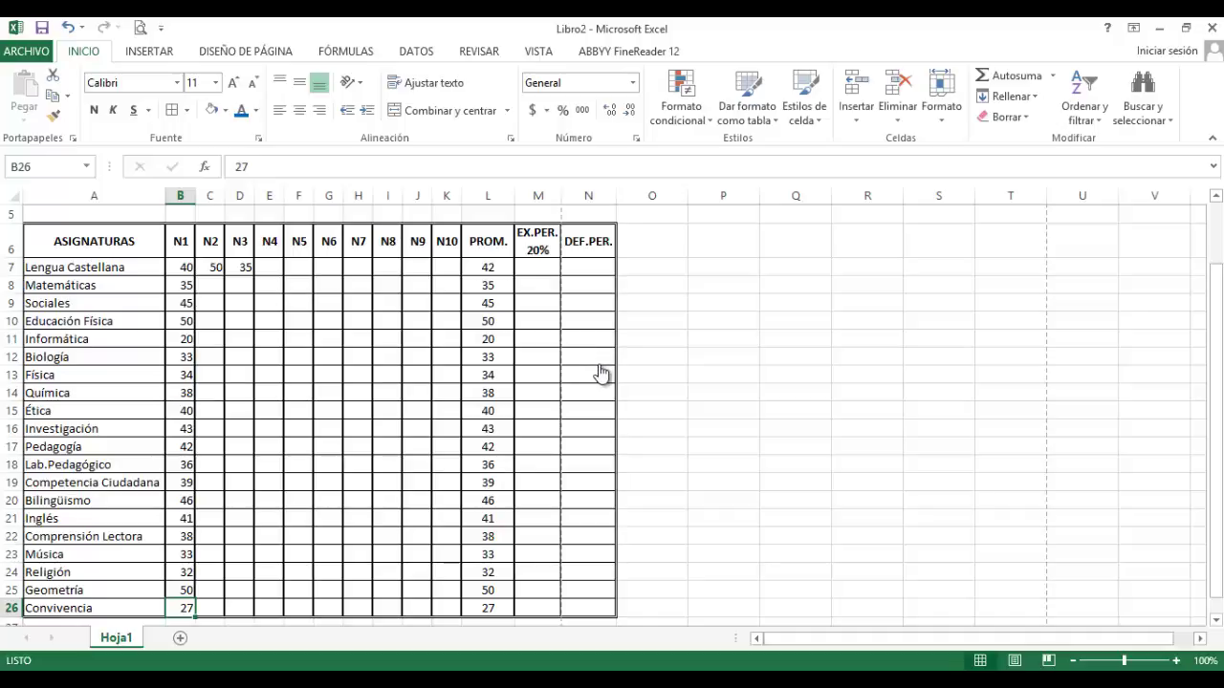
Enter the final grade formula =(L7*80%)+(M7*20%) in N7 for Lengua Castellana
left_click(588, 268)
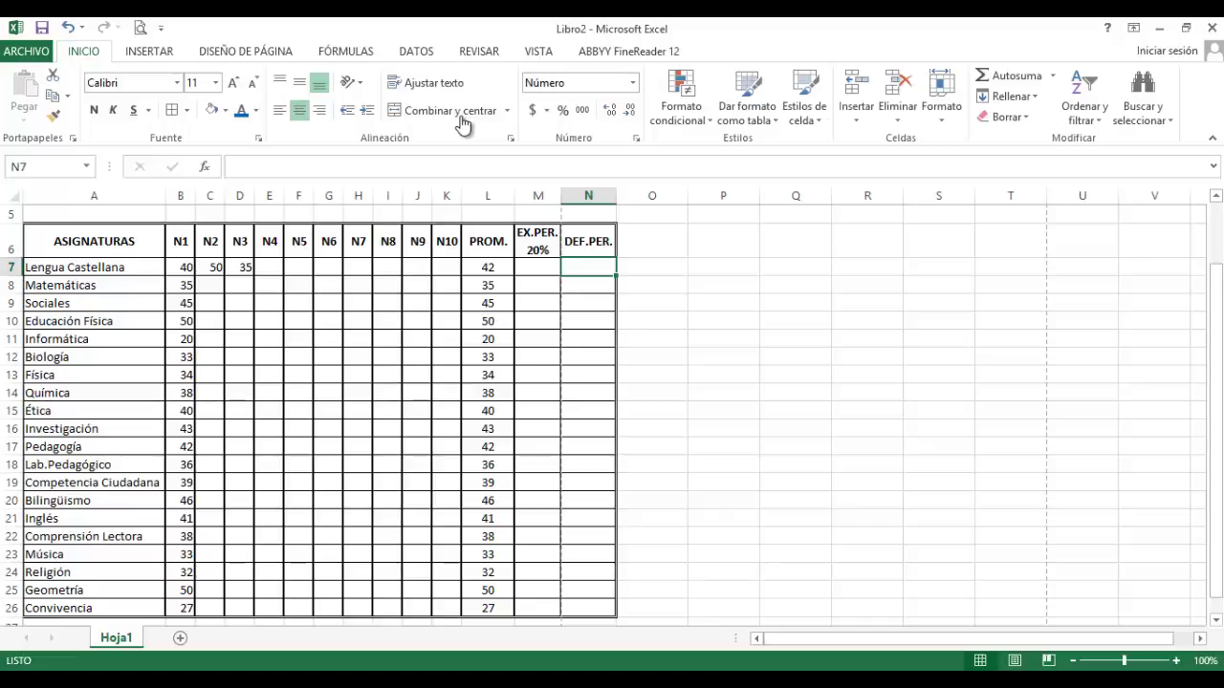
type("=(")
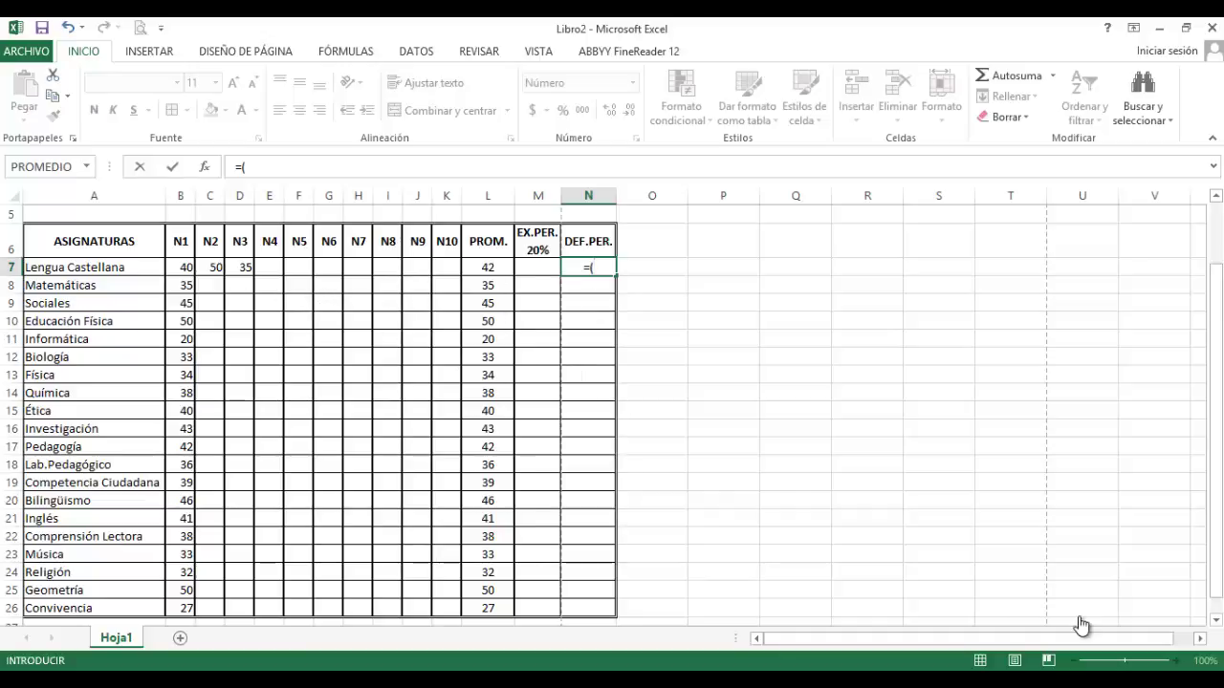
type("L7")
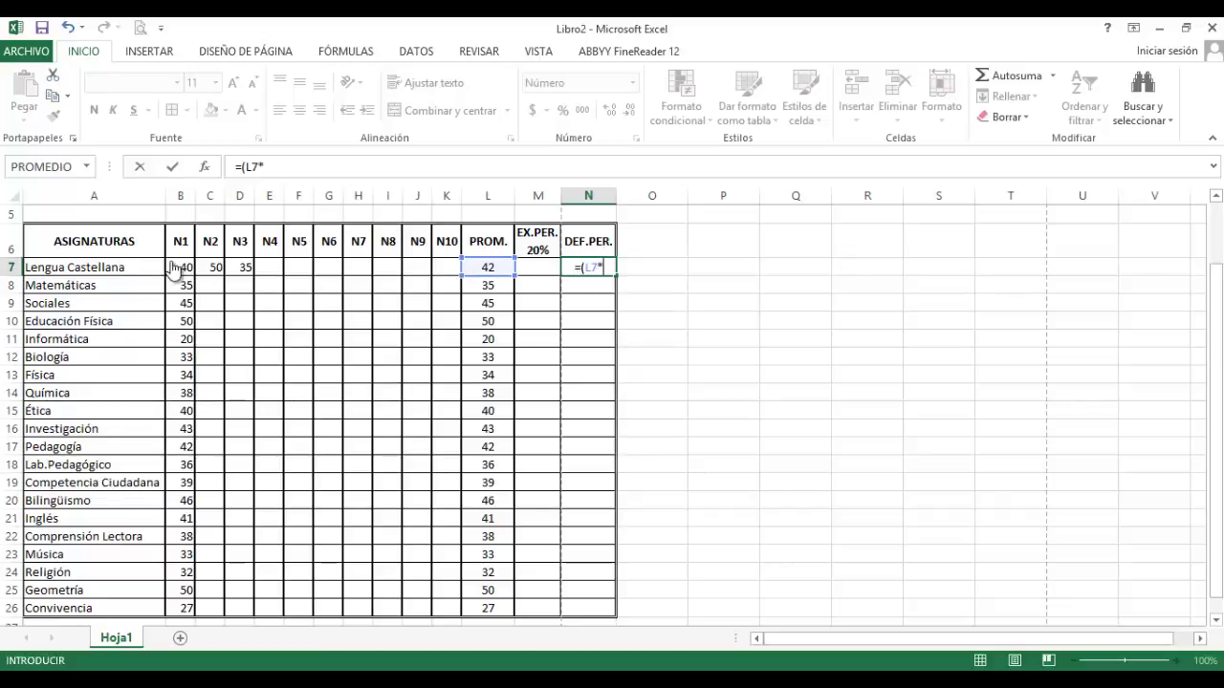
type("*80")
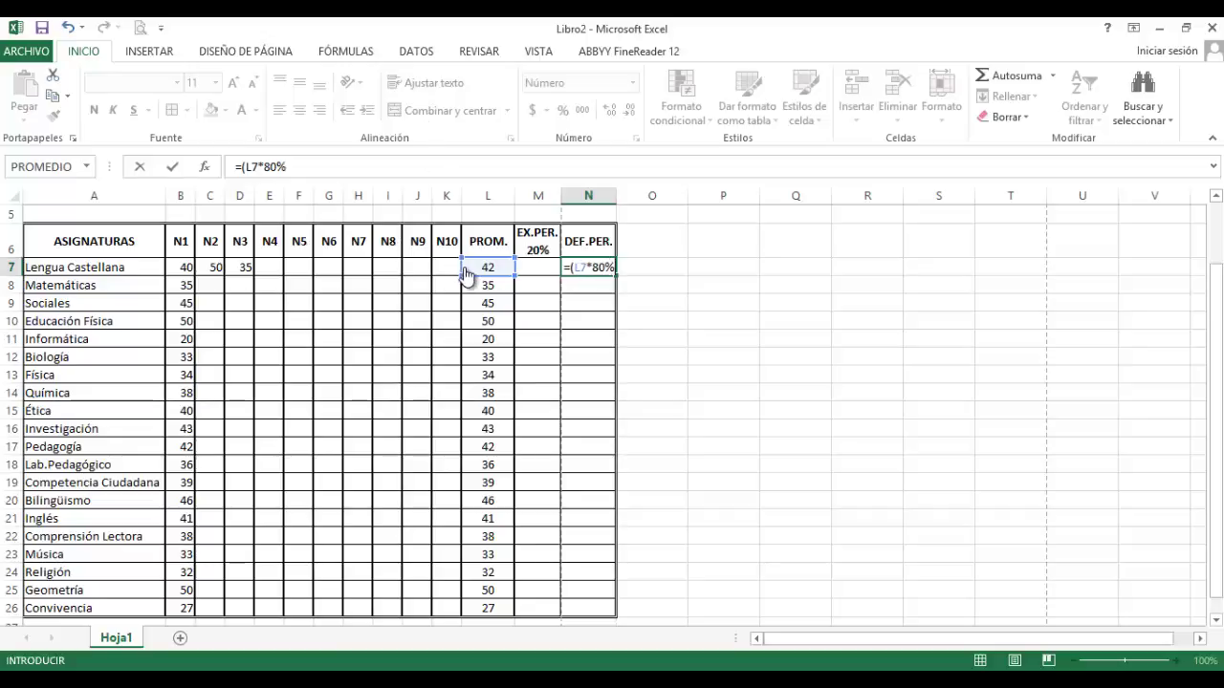
type("%)")
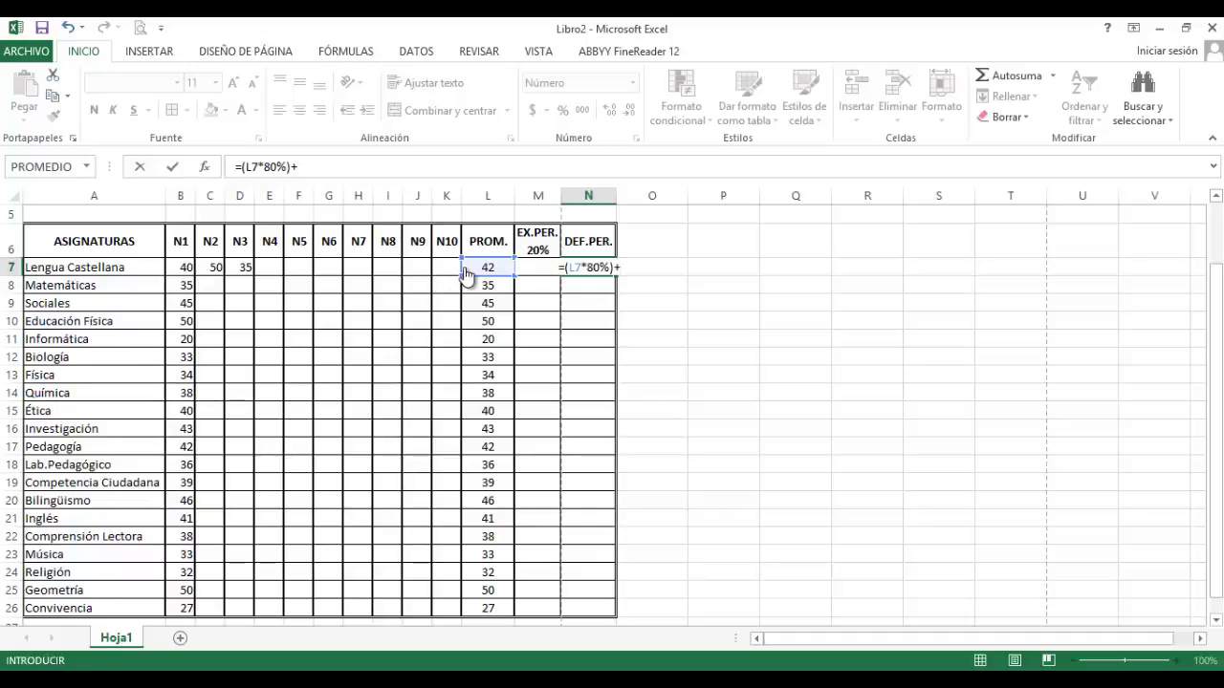
type("+(")
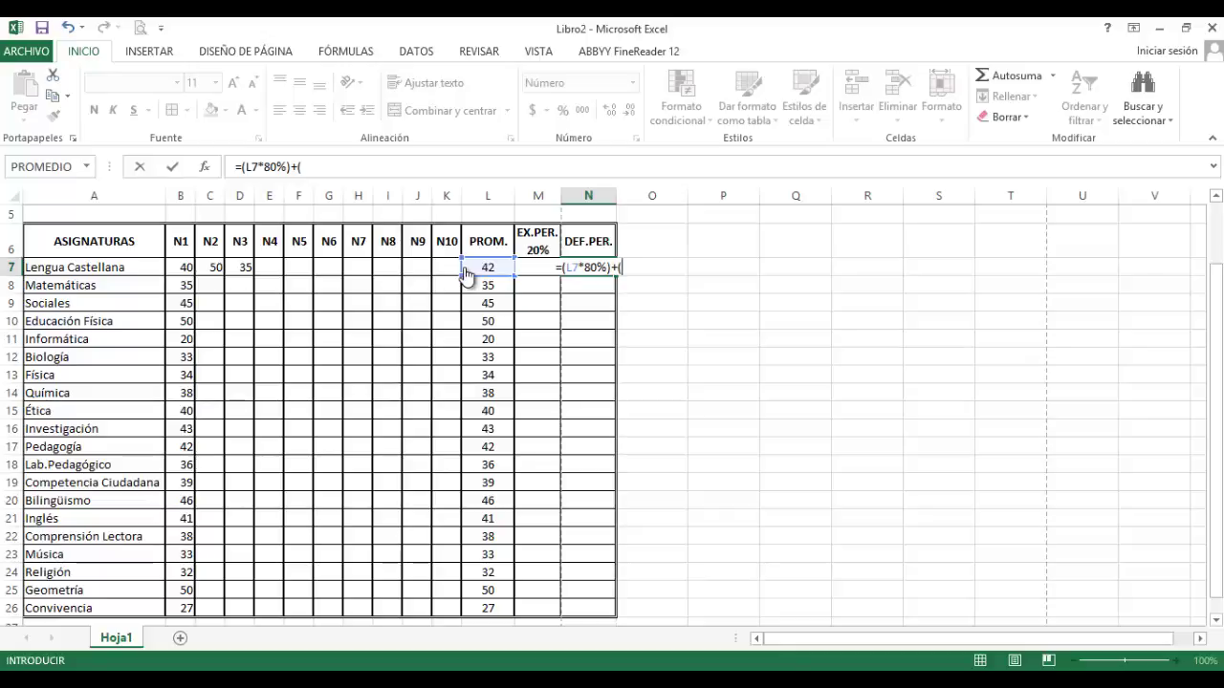
type("M7")
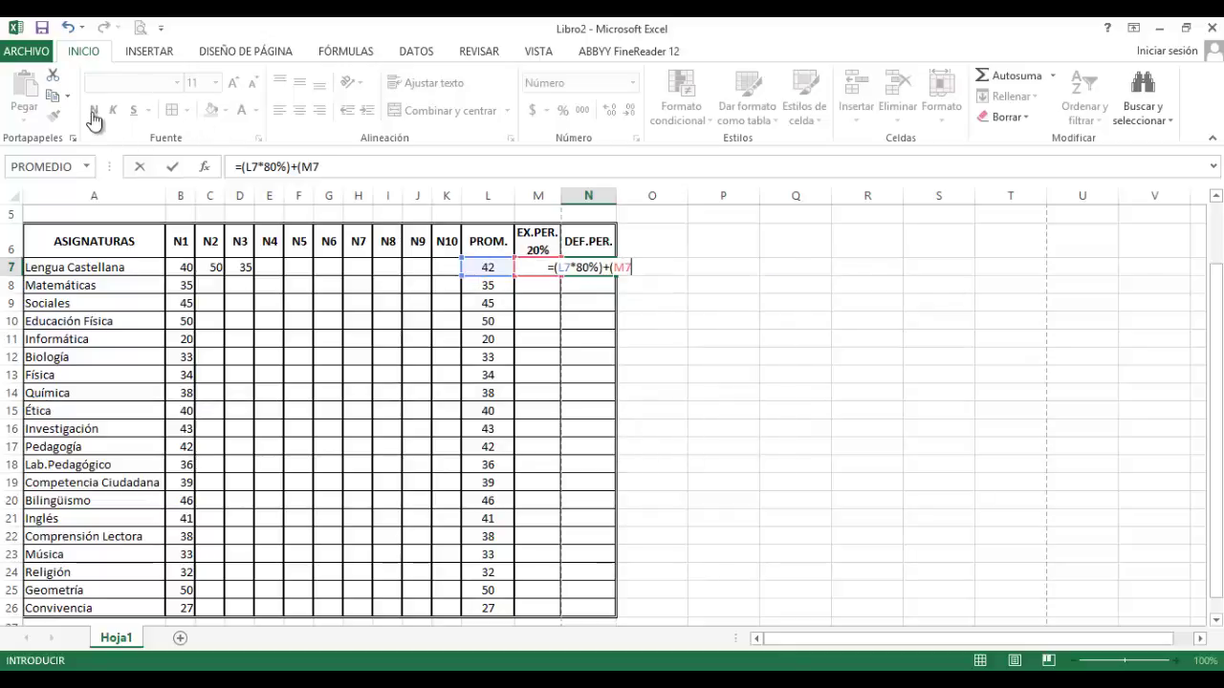
type("*")
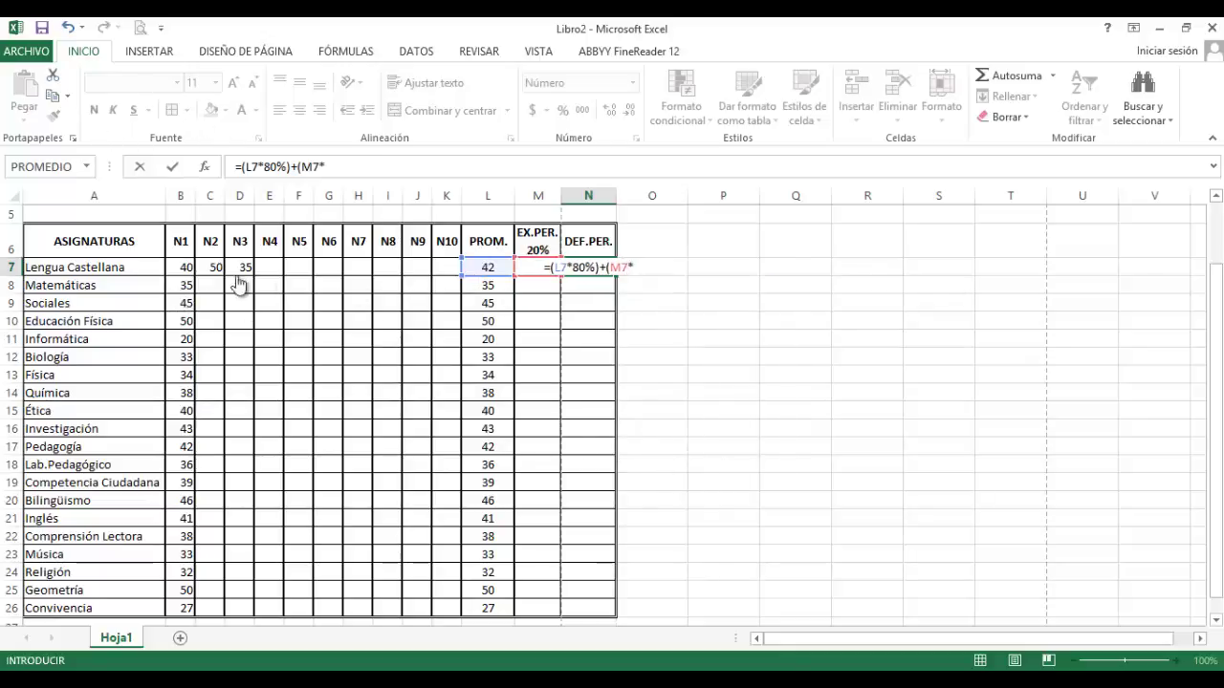
type("20")
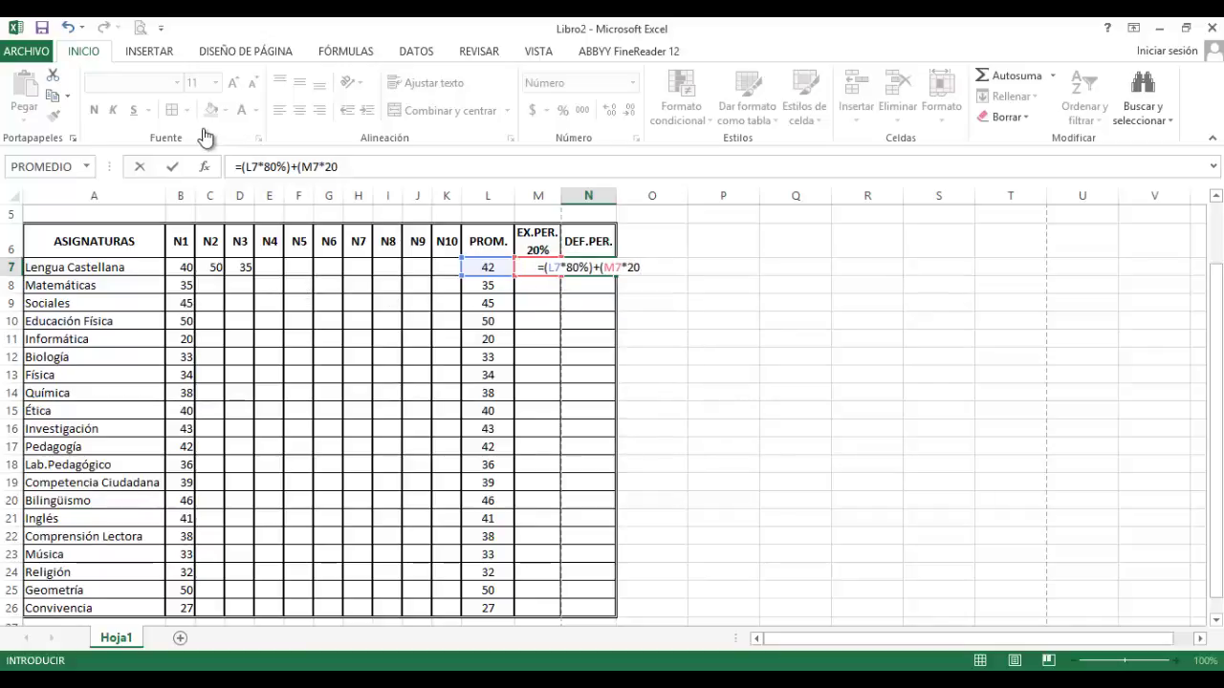
type("%)")
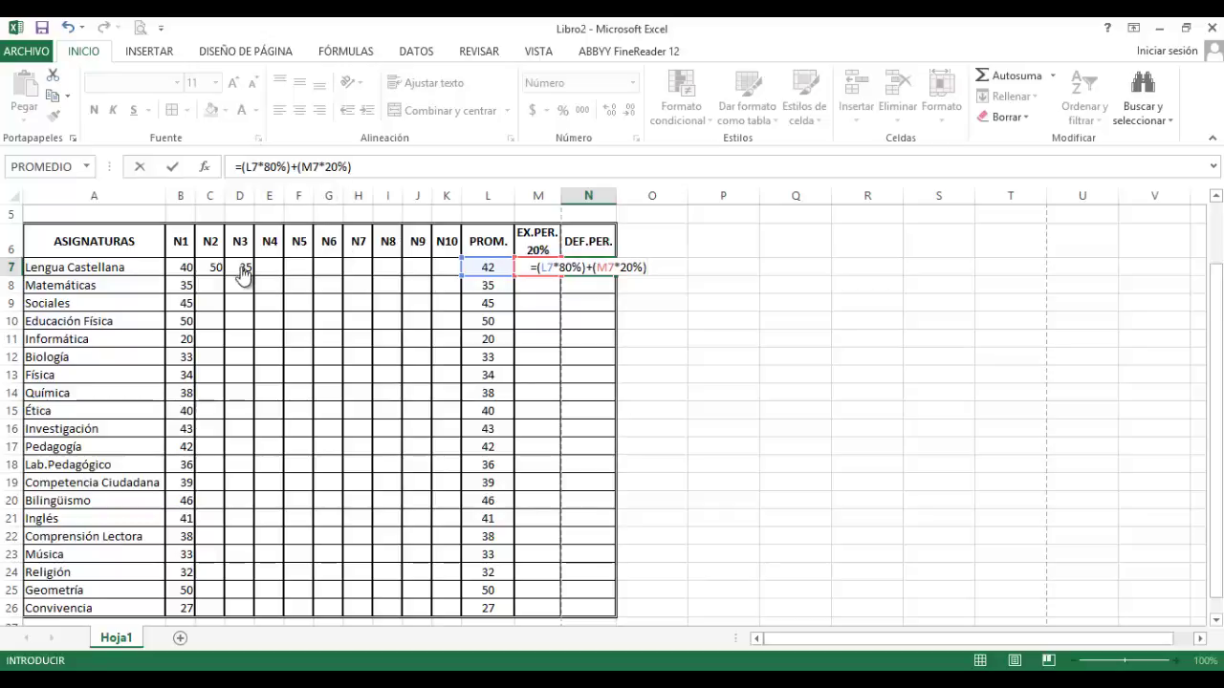
key("Return")
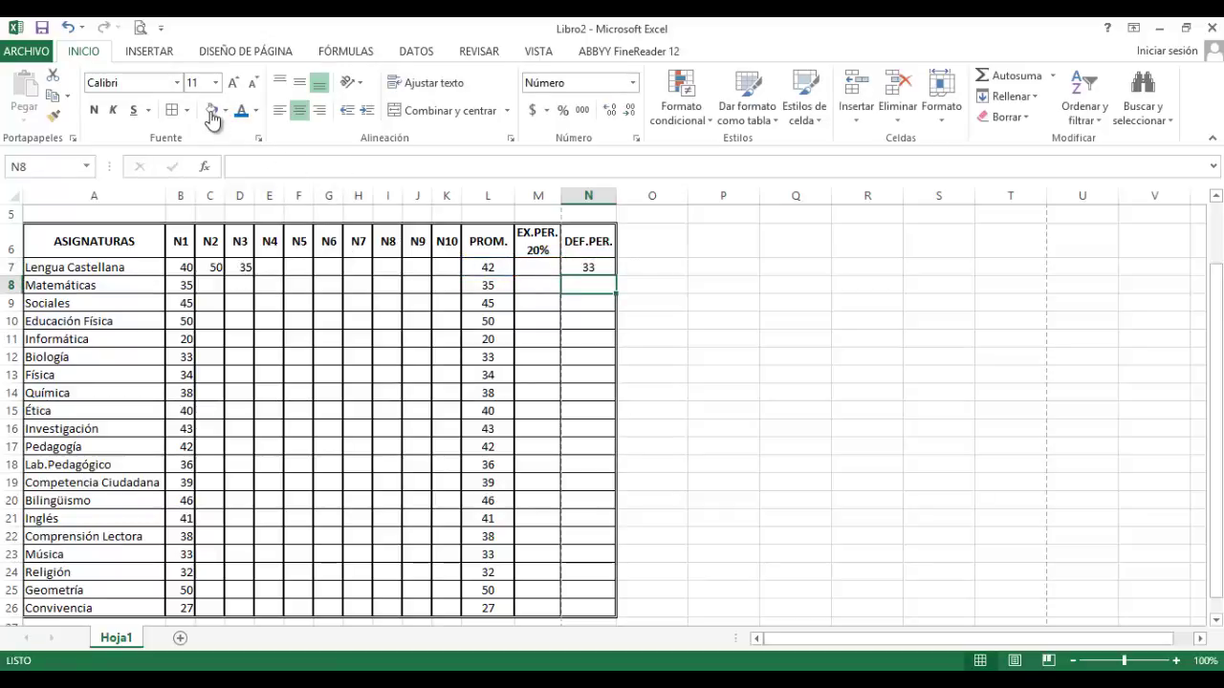
Enter an exam grade of 50 for Lengua Castellana in M7
key("Up")
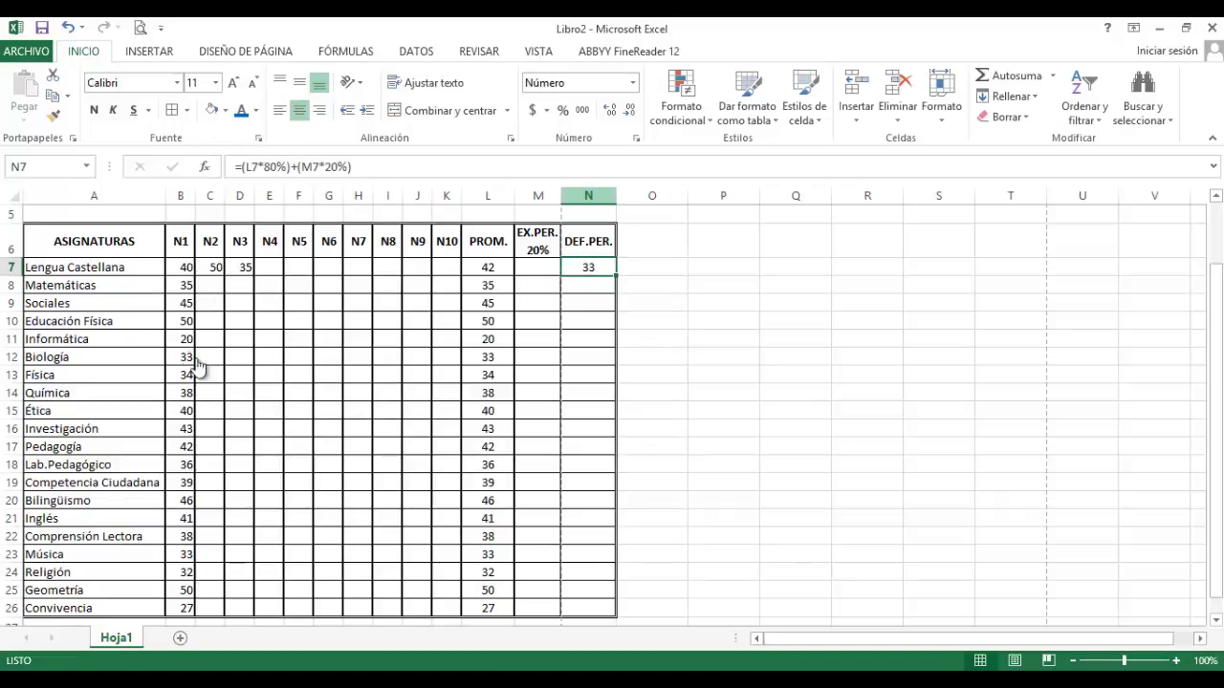
key("Left")
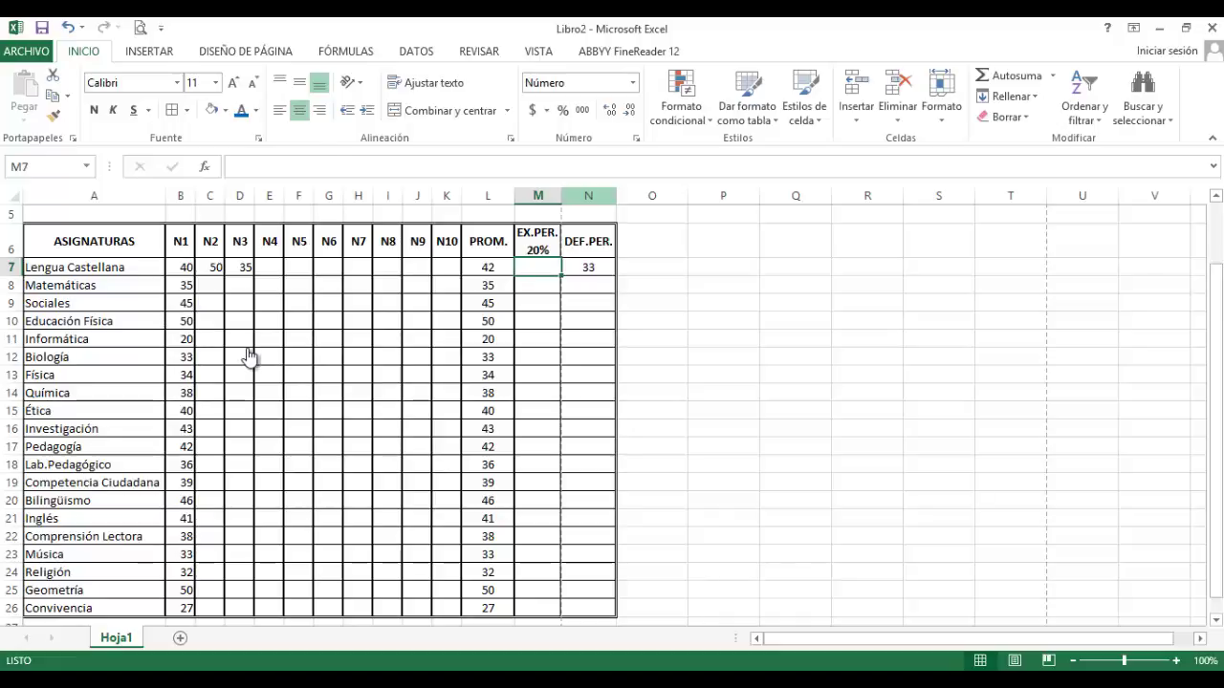
key("Left")
type("5")
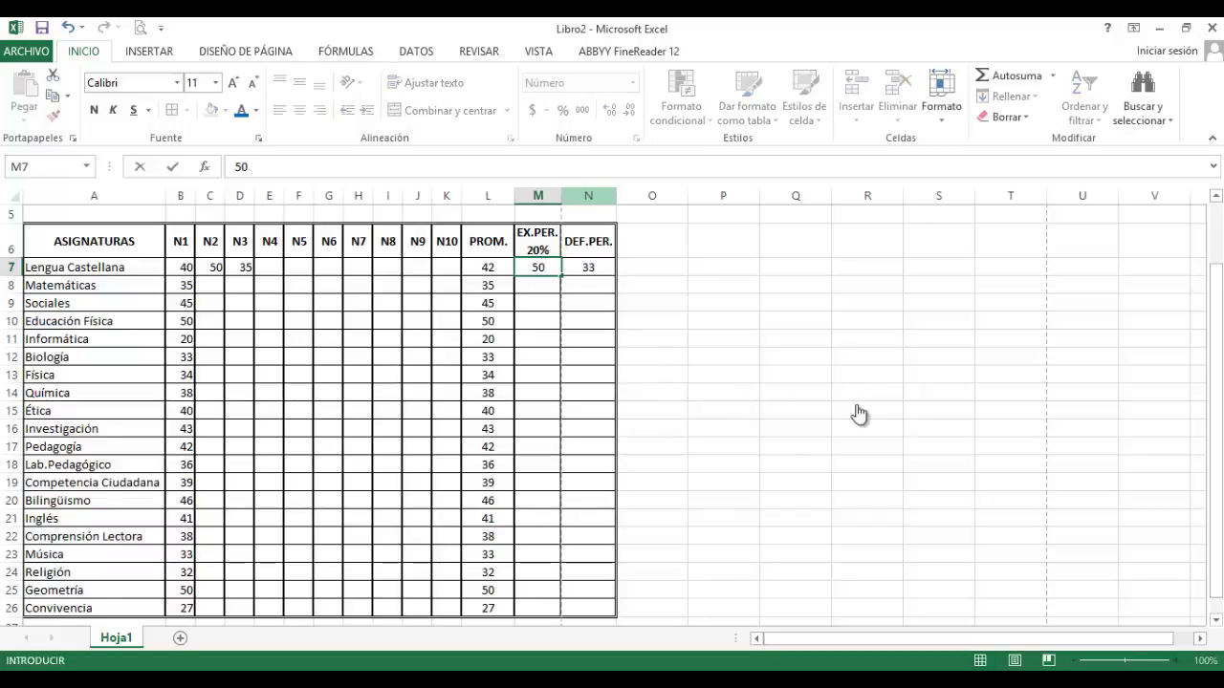
key("Return")
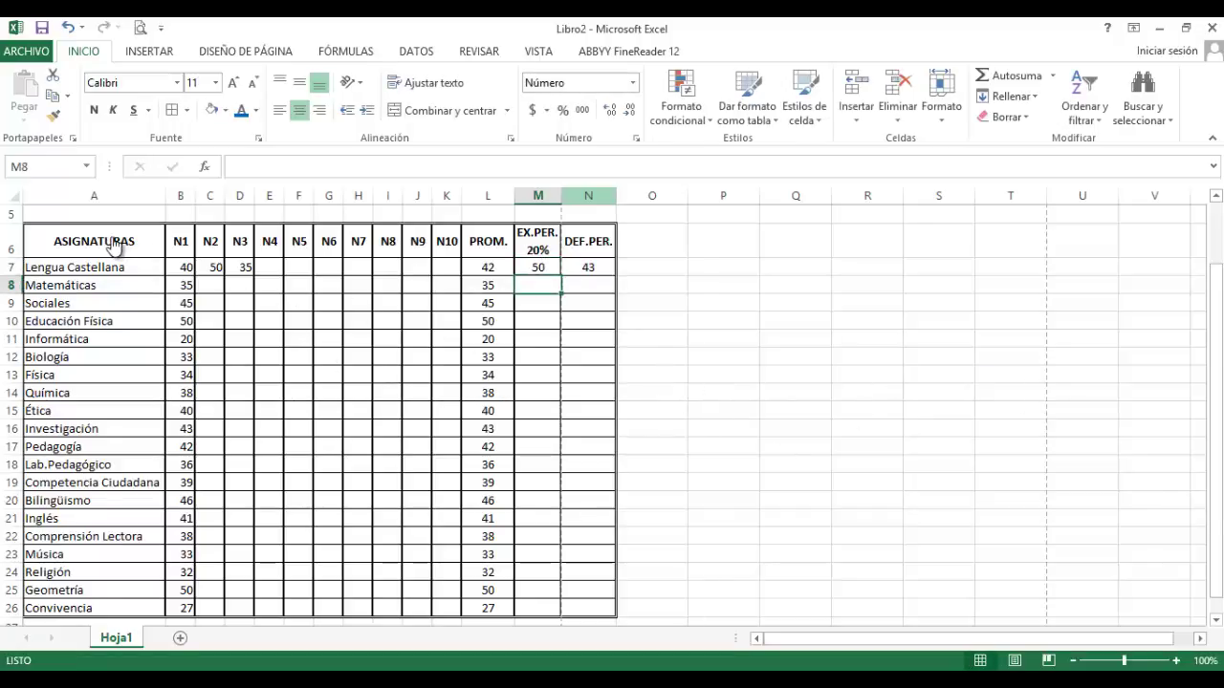
Copy the final grade formula from N7 and paste it as formulas only into N8:N26 for the remaining subjects
key("Up")
key("Right")
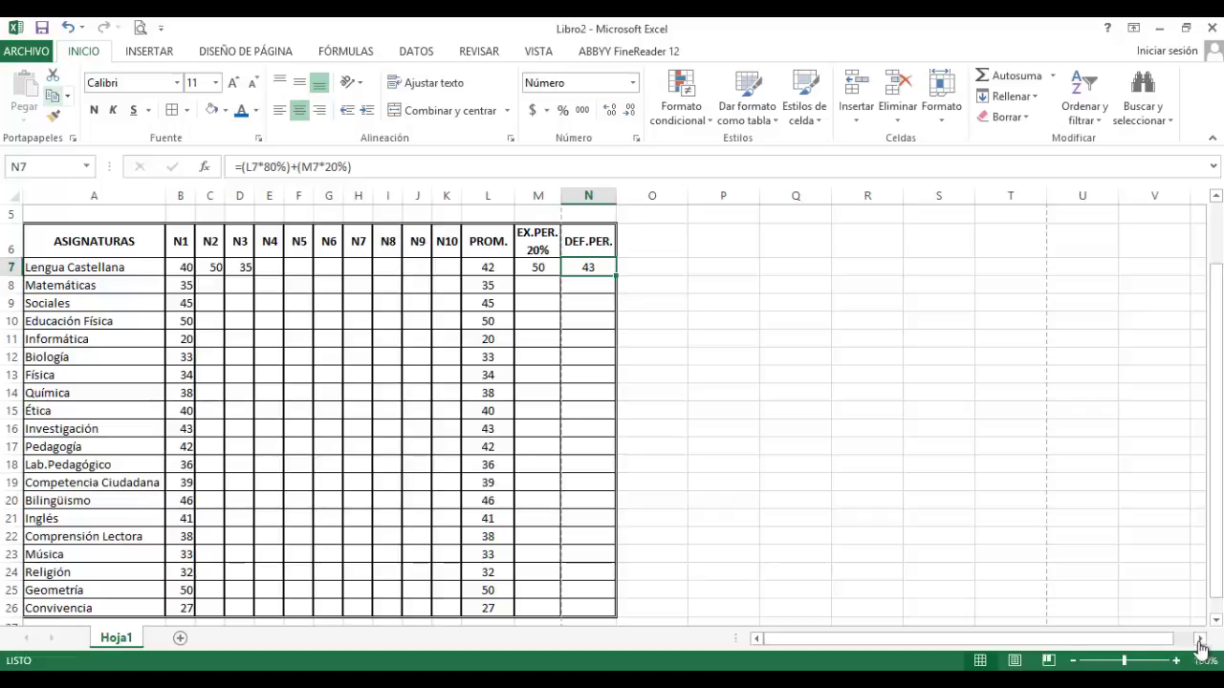
key("ctrl+c")
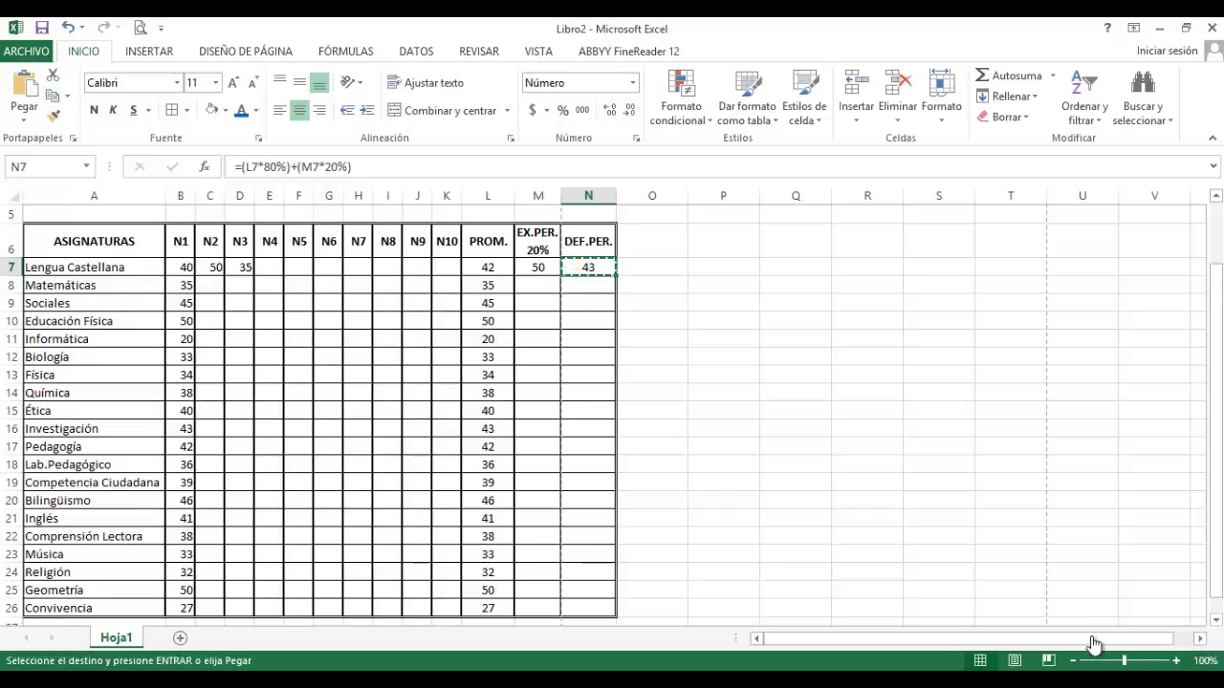
left_click_drag(588, 285, 588, 410)
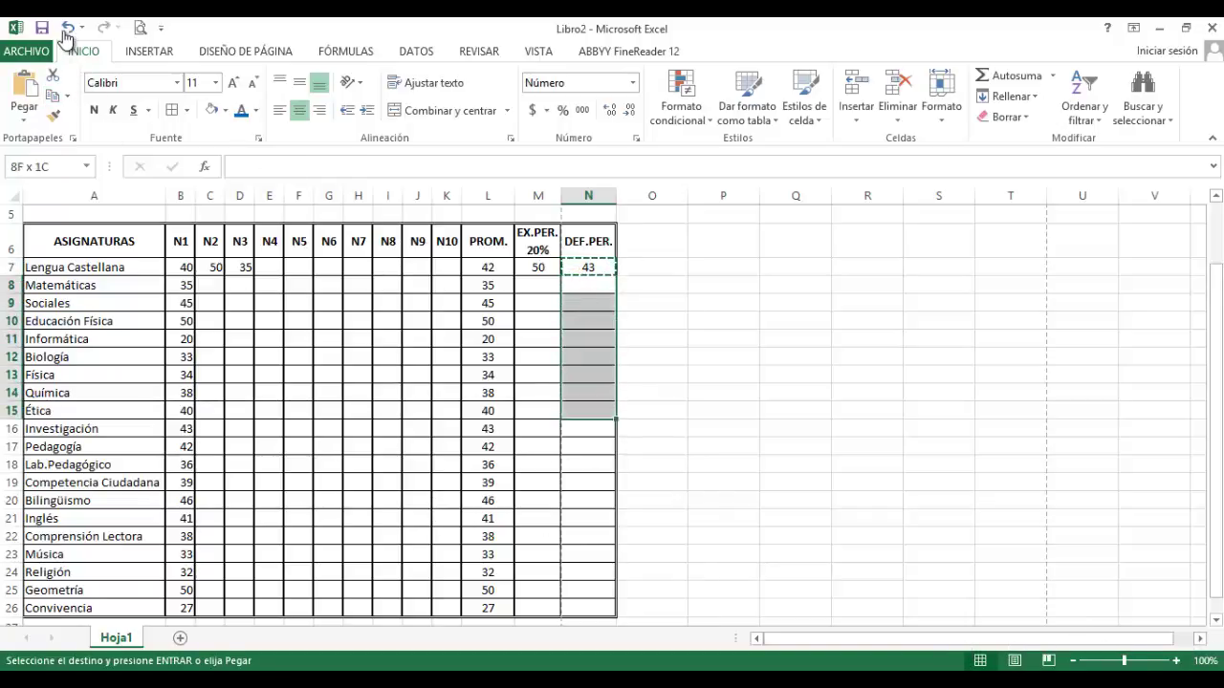
key("shift+Down")
key("shift+Down")
key("shift+Down")
key("shift+Down")
key("shift+Down")
key("shift+Down")
key("shift+Down")
key("shift+Down")
key("shift+Down")
key("shift+Down")
key("shift+Down")
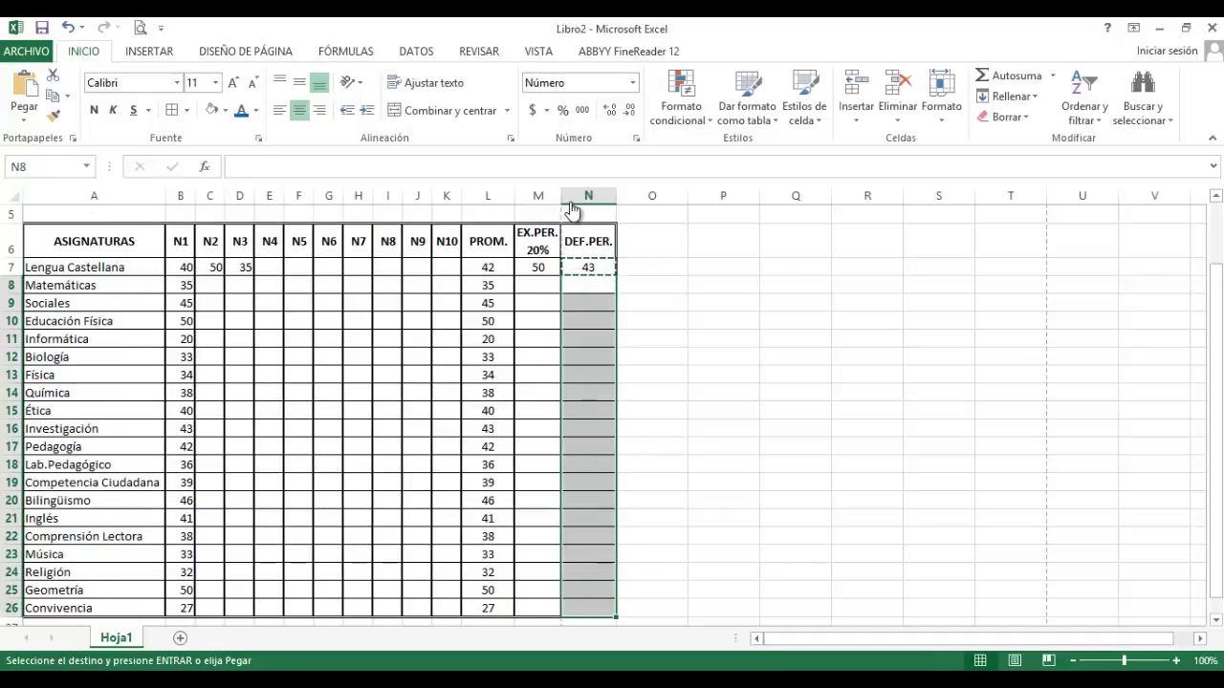
left_click(24, 115)
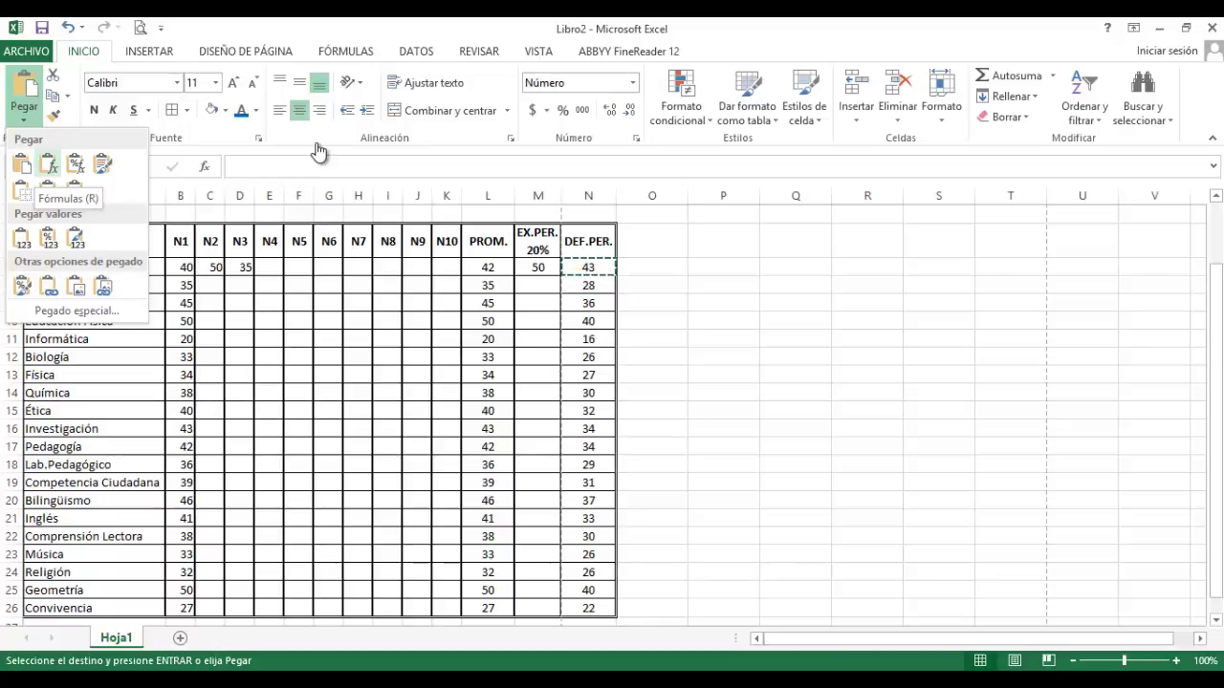
key("r")
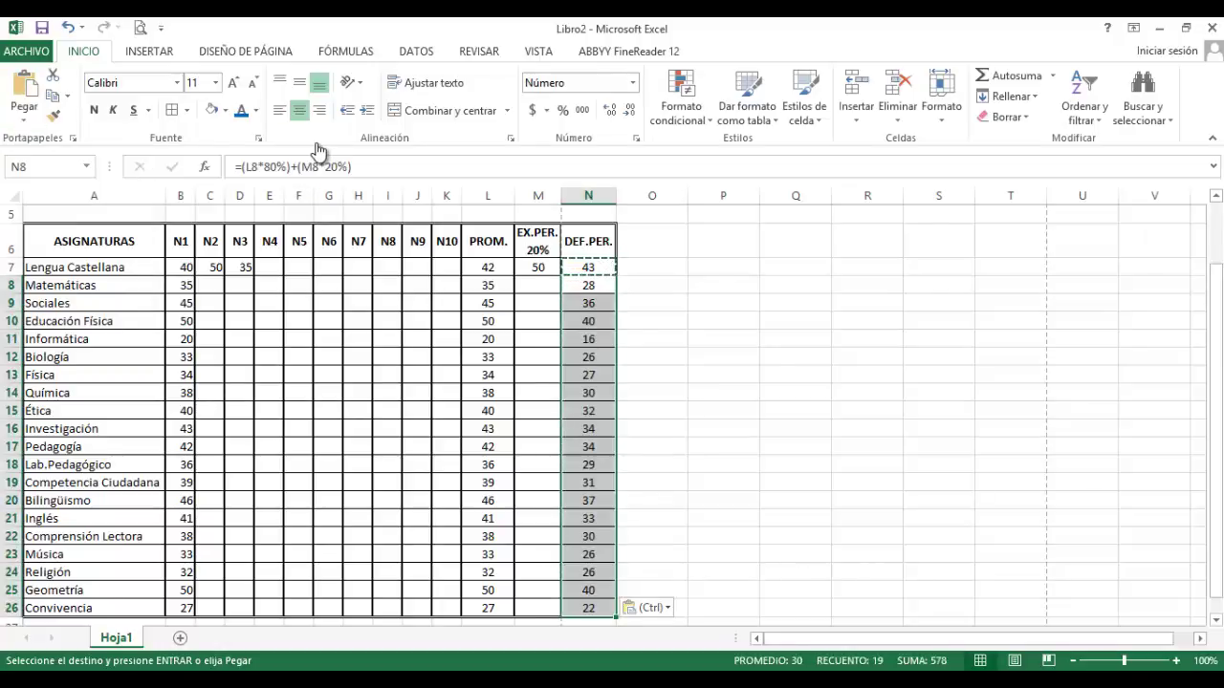
Enter an exam grade of 35 for Matemáticas in M8
key("Up")
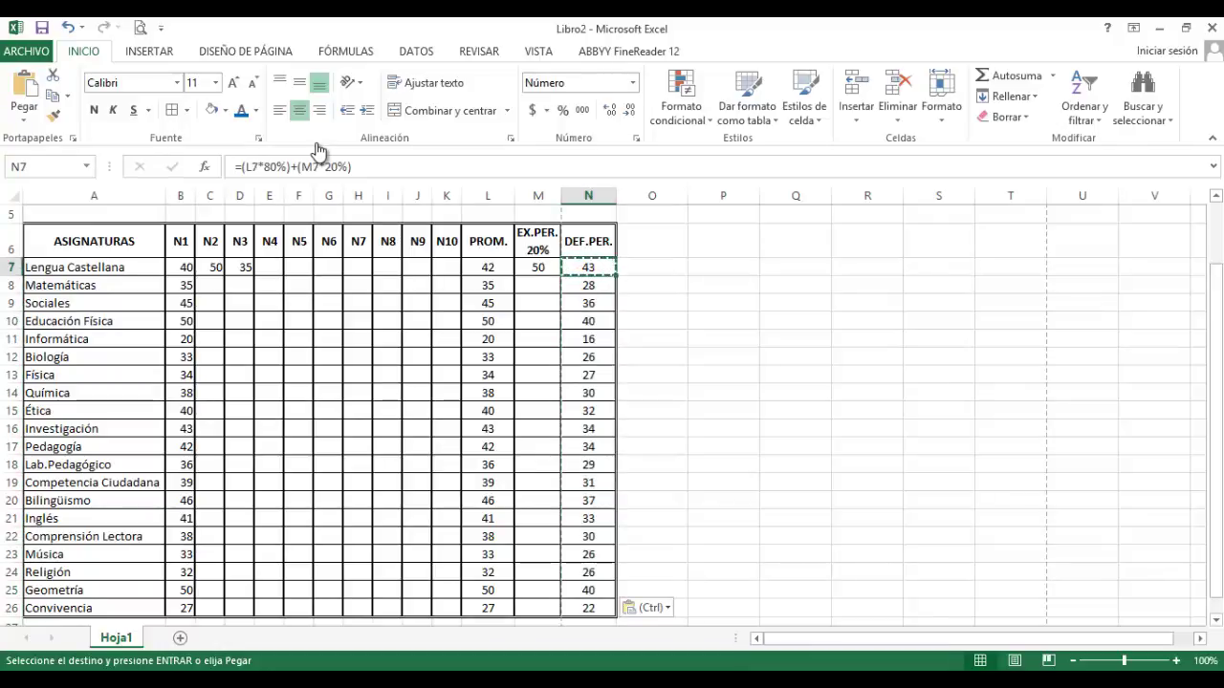
key("Left")
key("Down")
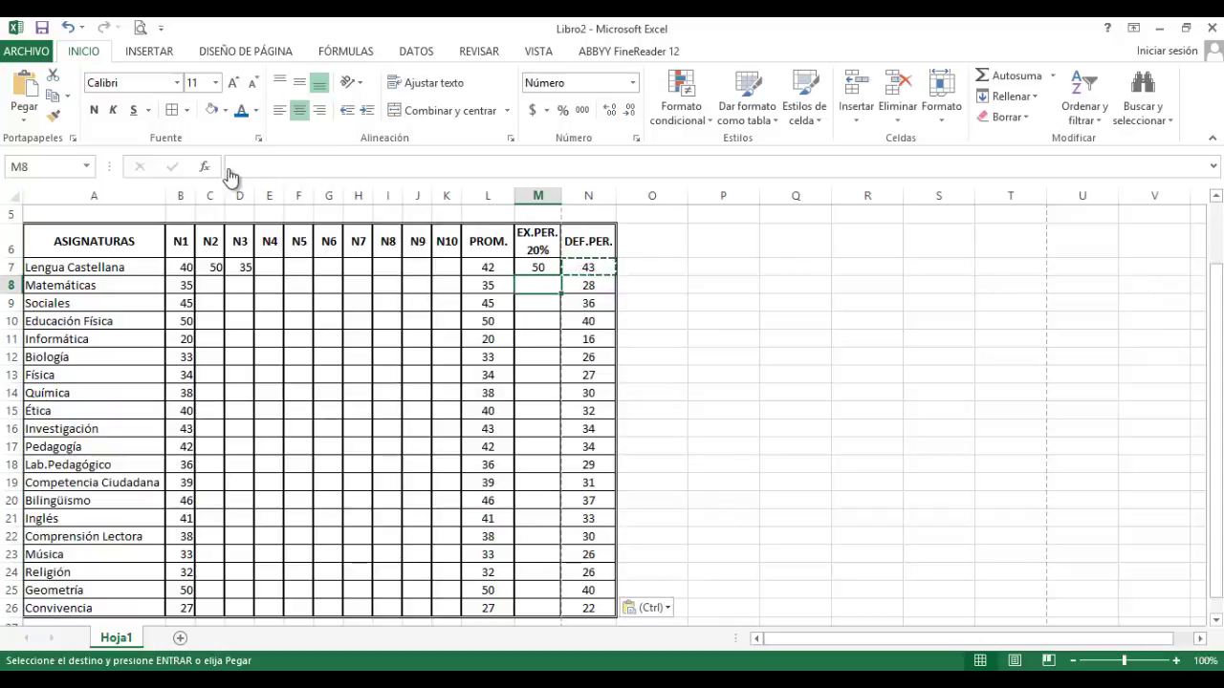
type("35")
key("Return")
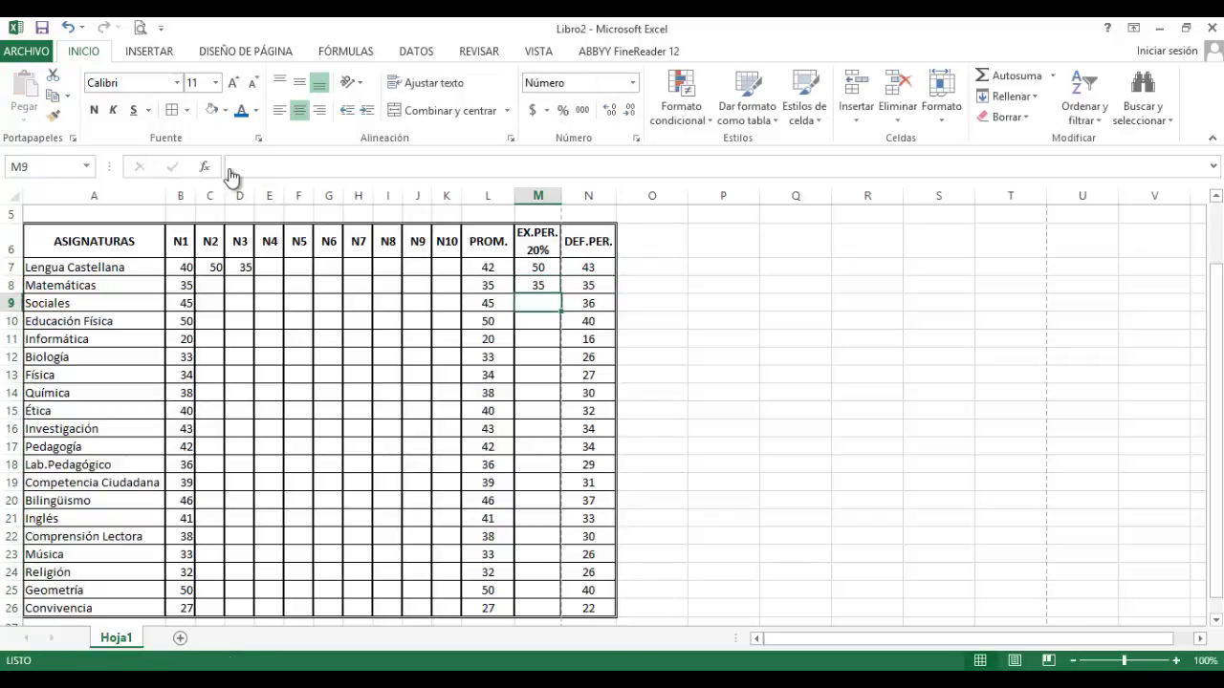
Enter the exam grades in M9:M26: 40 for Sociales, 48 for Educación Física, 24 for Informática, and the PROM. value for each remaining subject
type("40")
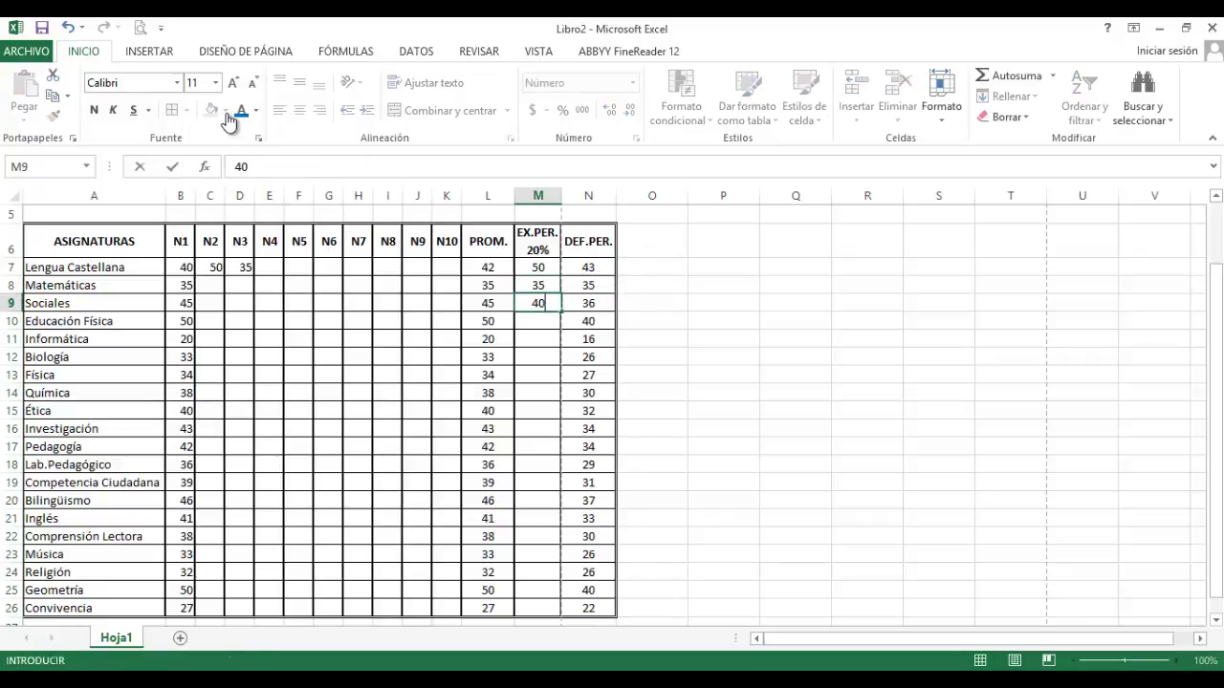
key("Return")
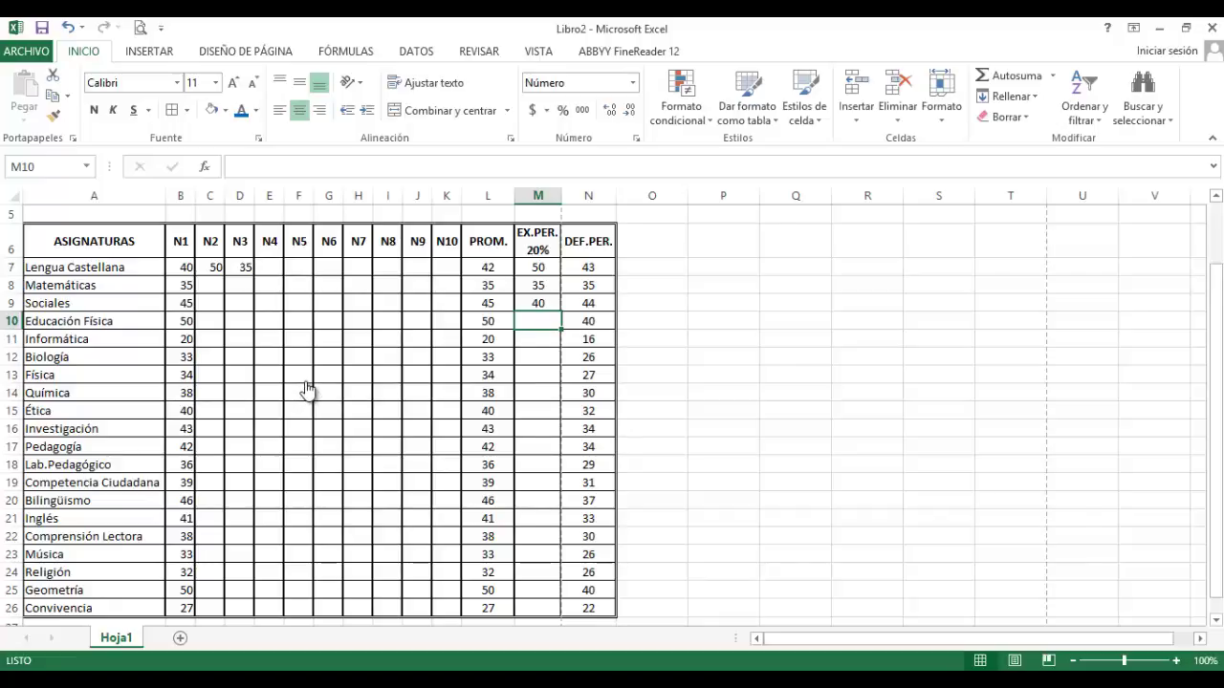
key("ctrl+e")
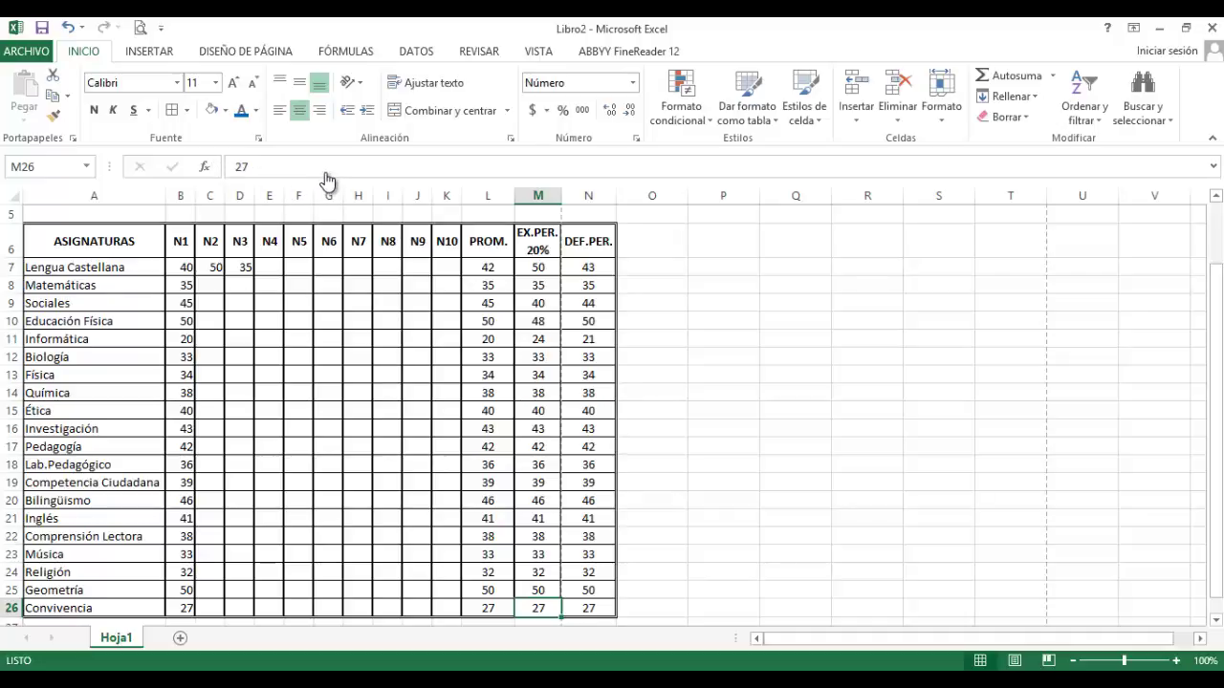
Start a highlighting rule for values less than 30 on the PROM. and DEF.PER. grades in L7:L26 and N7:N26
key("ctrl+Up")
key("Left")
key("Down")
key("shift+Down")
key("shift+Down")
key("shift+Down")
key("shift+Down")
key("shift+Down")
key("shift+Down")
key("shift+Down")
key("shift+Down")
key("shift+Down")
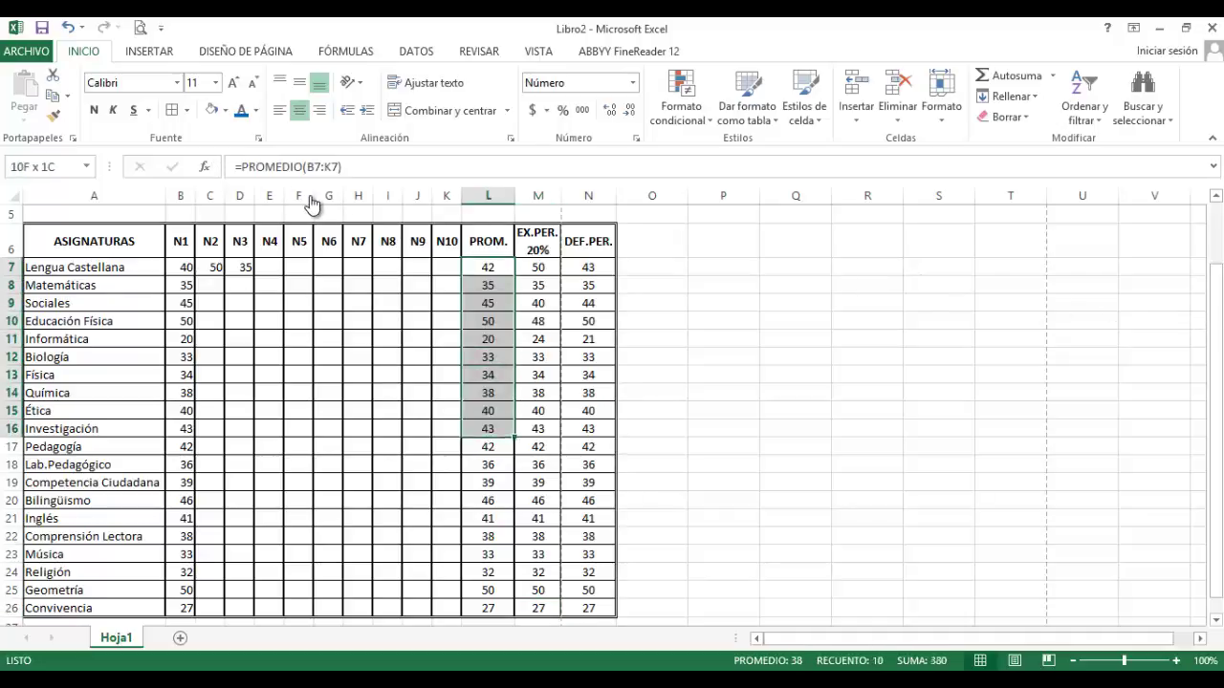
key("shift+Down")
key("shift+Down")
key("shift+Down")
key("shift+Down")
key("shift+Down")
key("shift+Down")
key("shift+Down")
key("shift+Down")
key("shift+Down")
key("shift+Down")
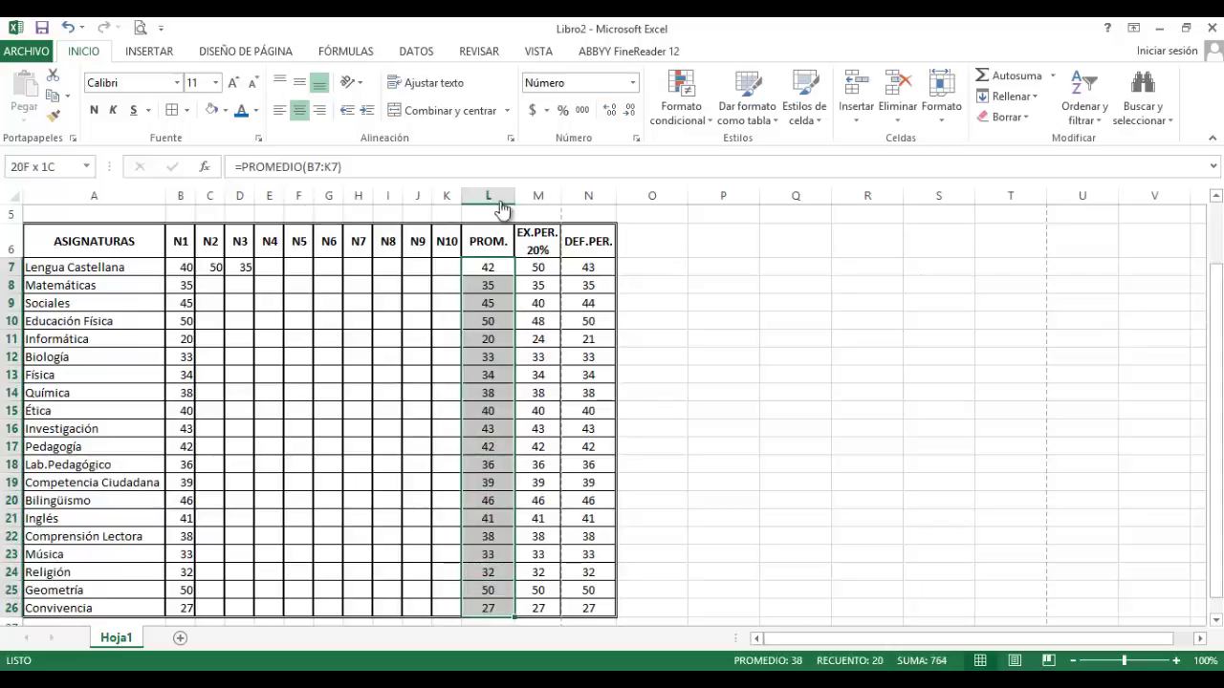
key("shift+Up")
key("shift+Down")
left_click_drag(587, 267, 588, 608)
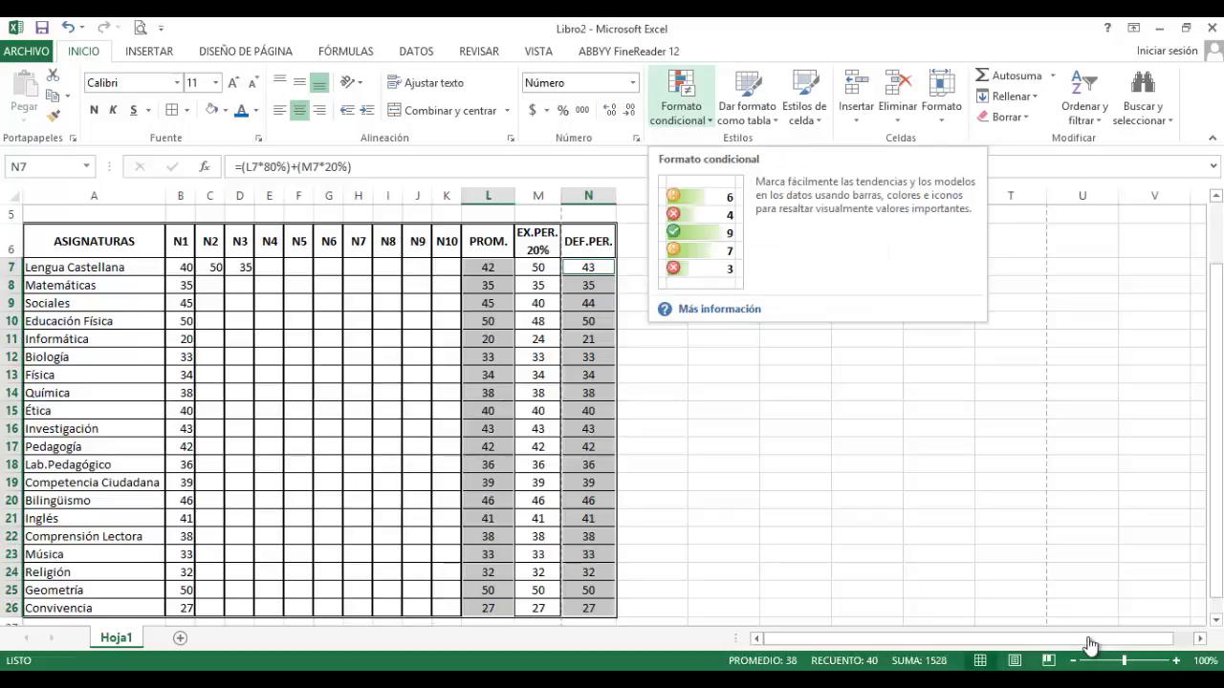
key("alt+h")
key("l")
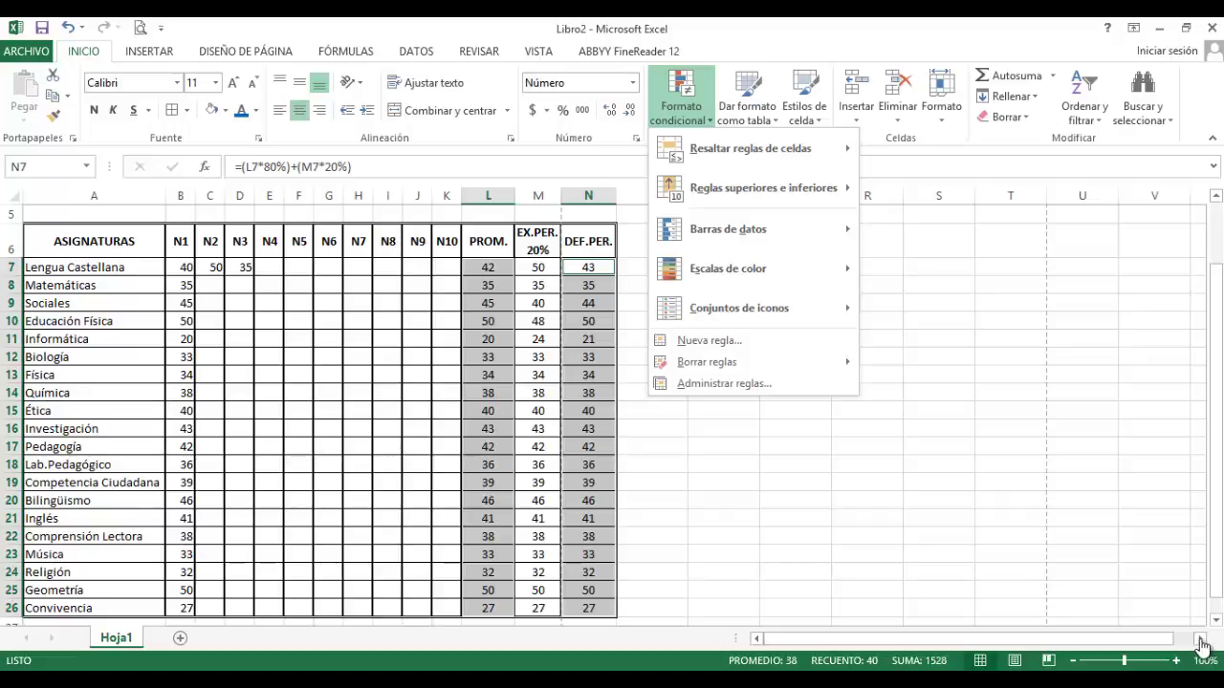
key("Down")
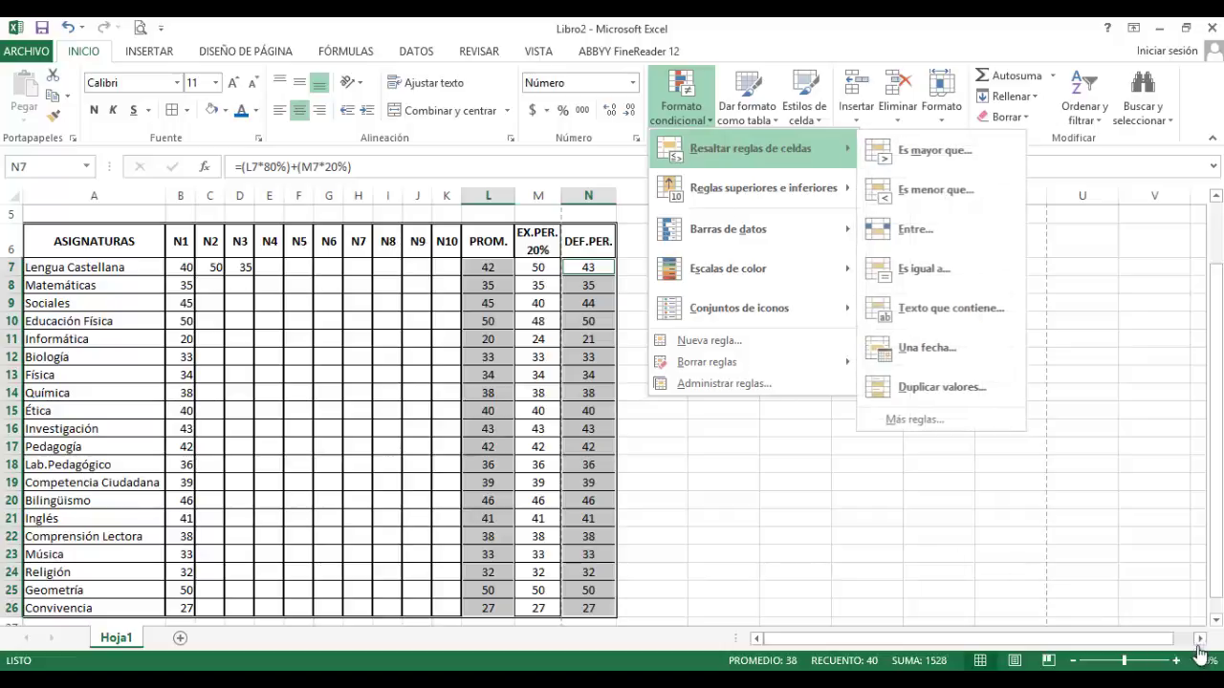
key("Right")
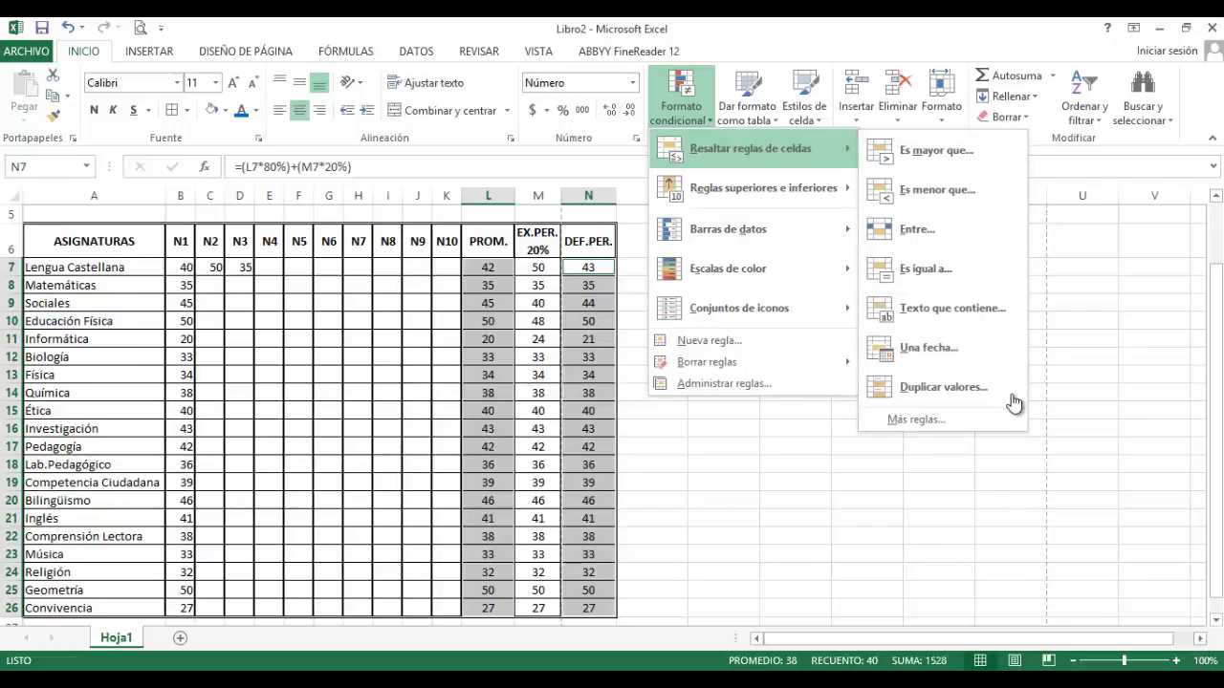
key("Down")
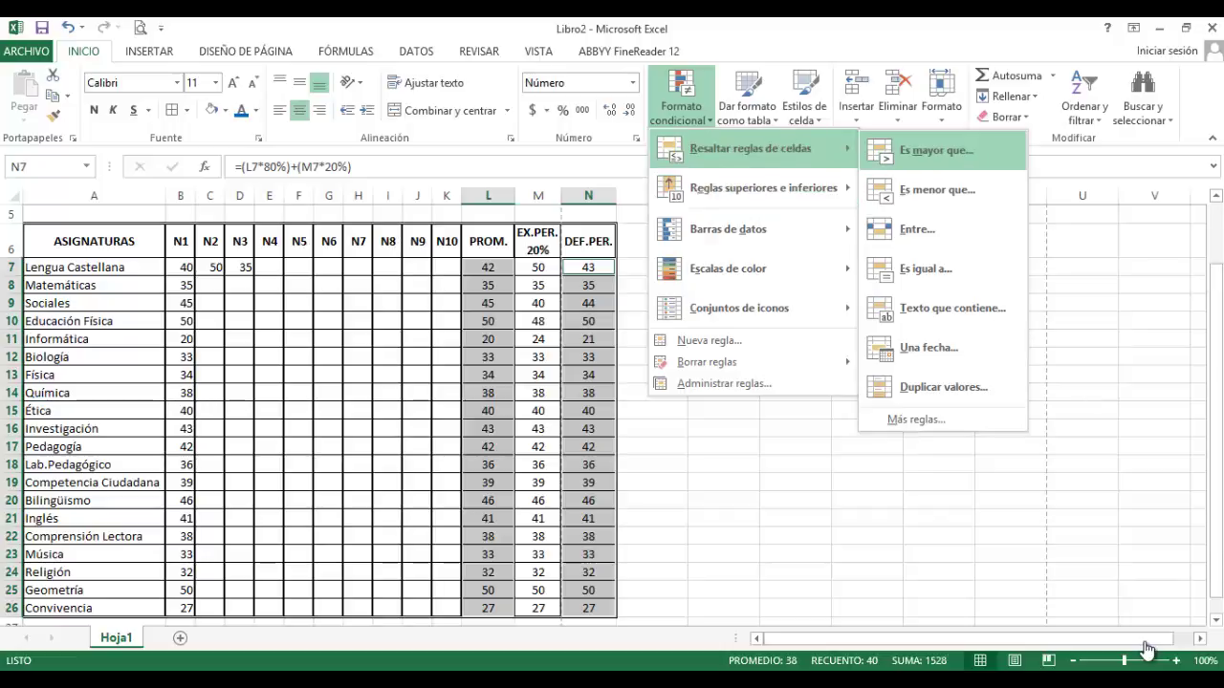
key("Down")
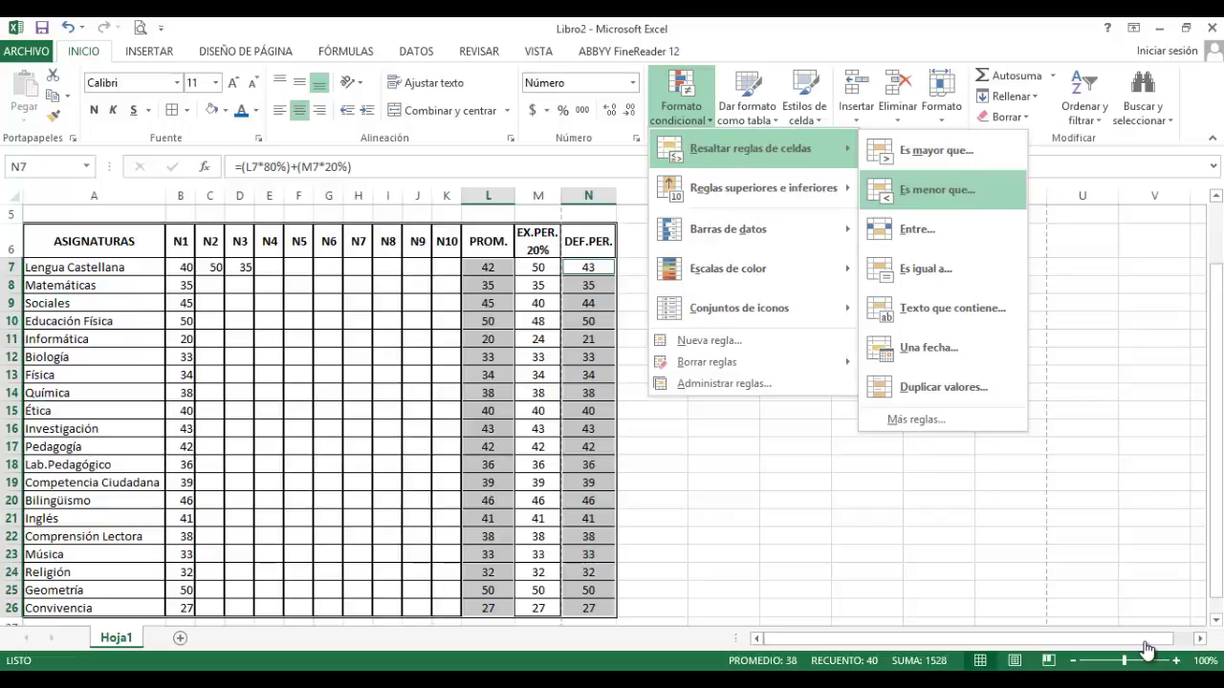
key("Return")
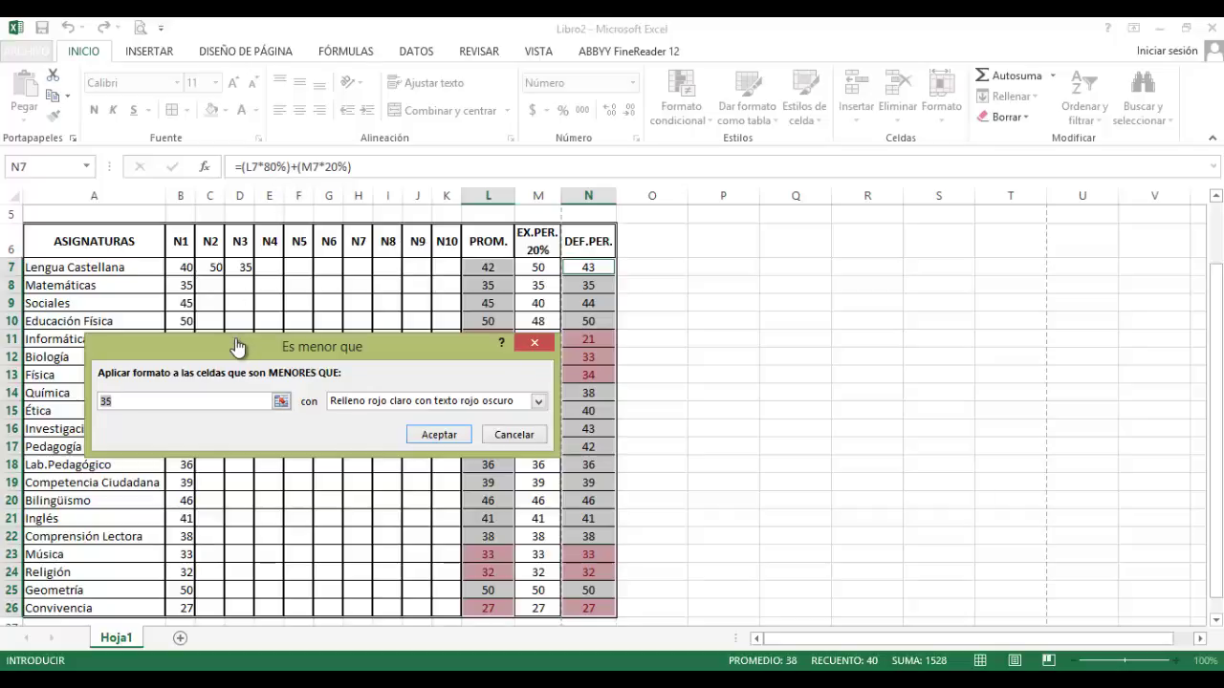
type("0")
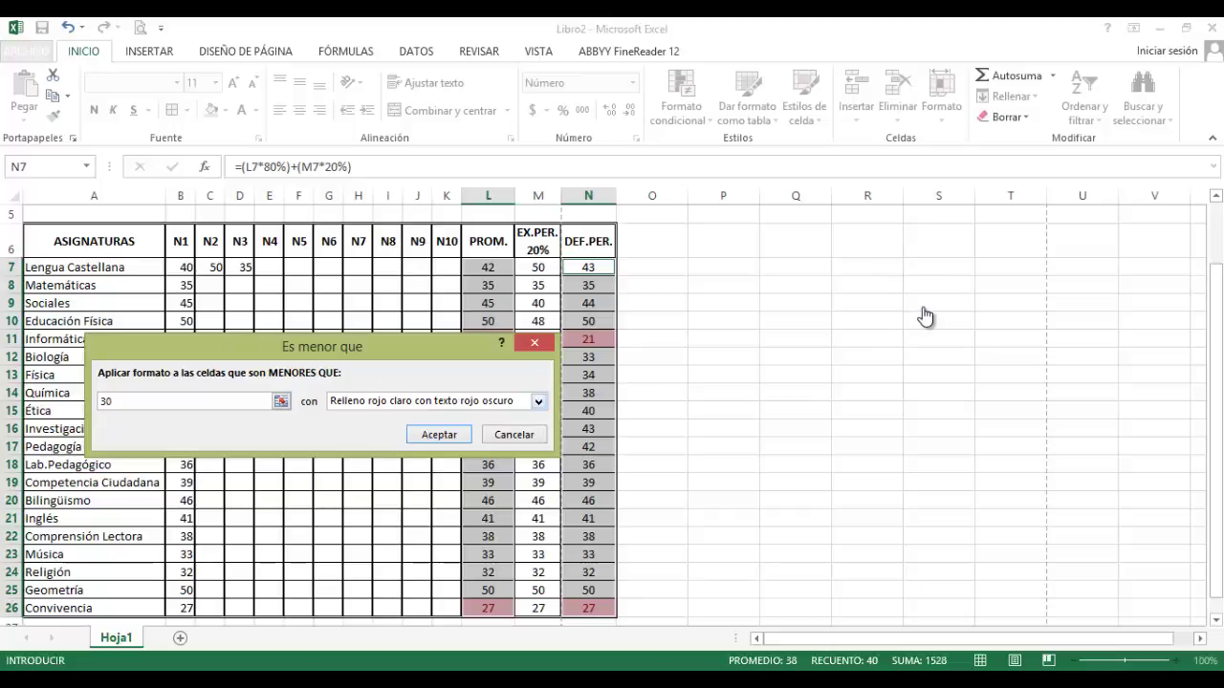
Choose a custom format instead of the preset styles for the less-than-30 rule
key("Tab")
key("alt+Down")
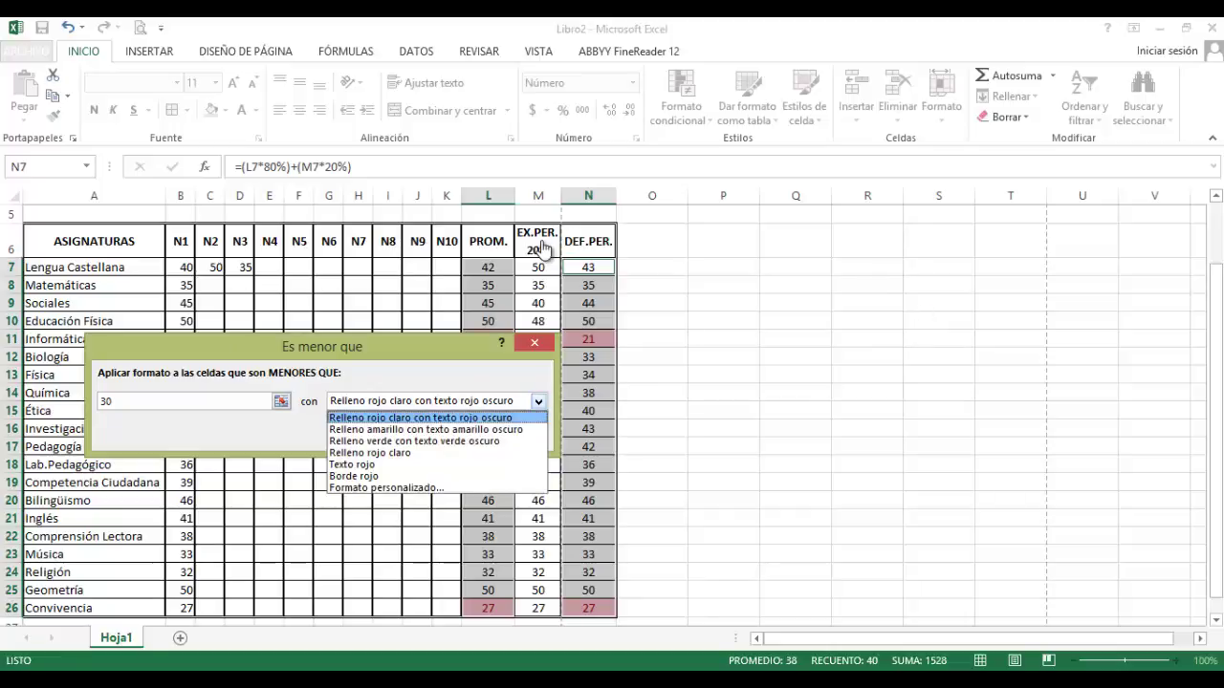
key("Down")
key("Down")
key("Down")
key("Down")
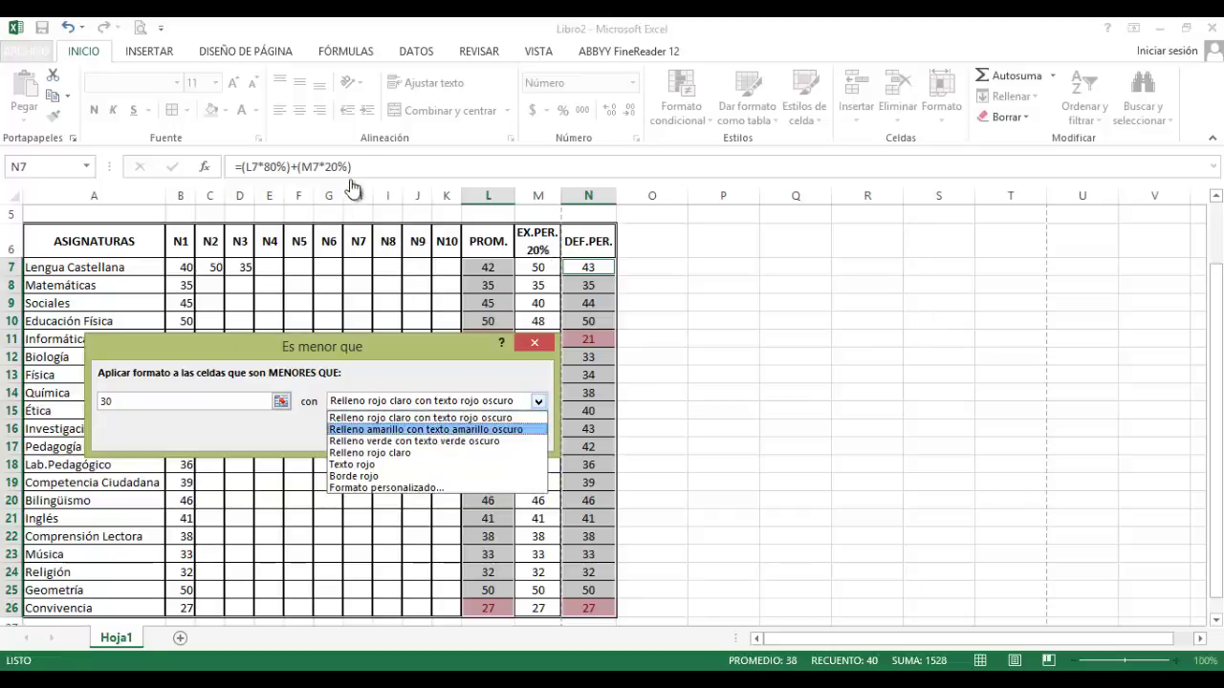
key("Down")
key("Down")
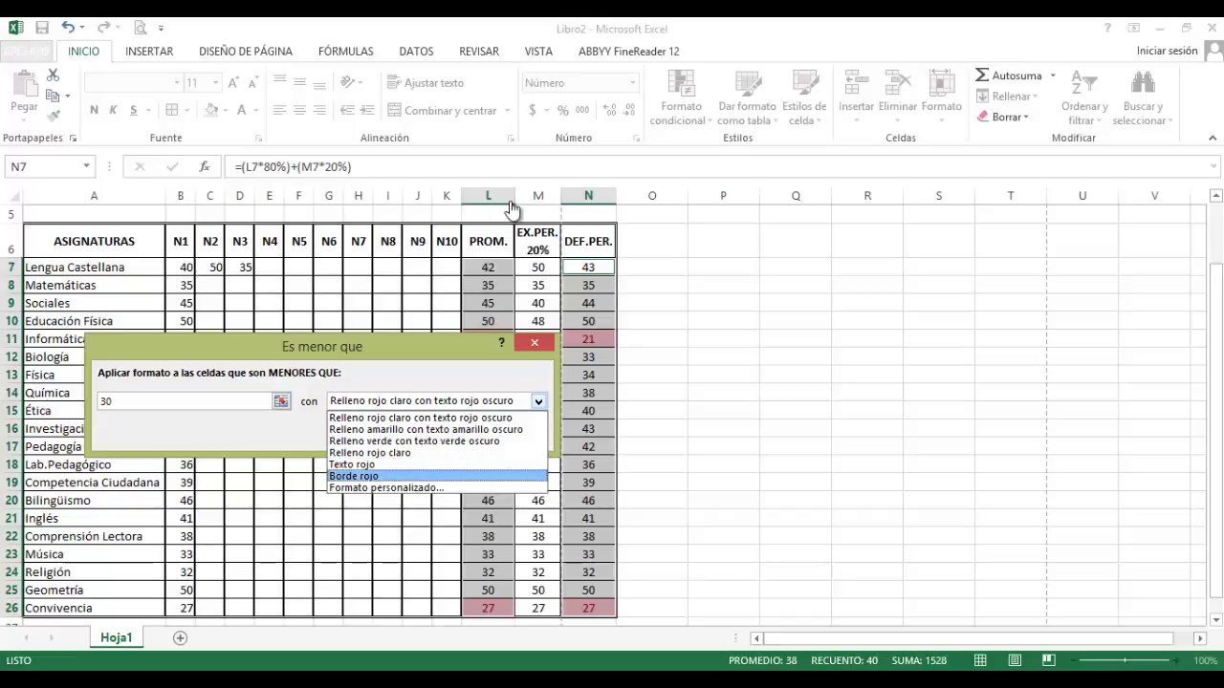
left_click(454, 489)
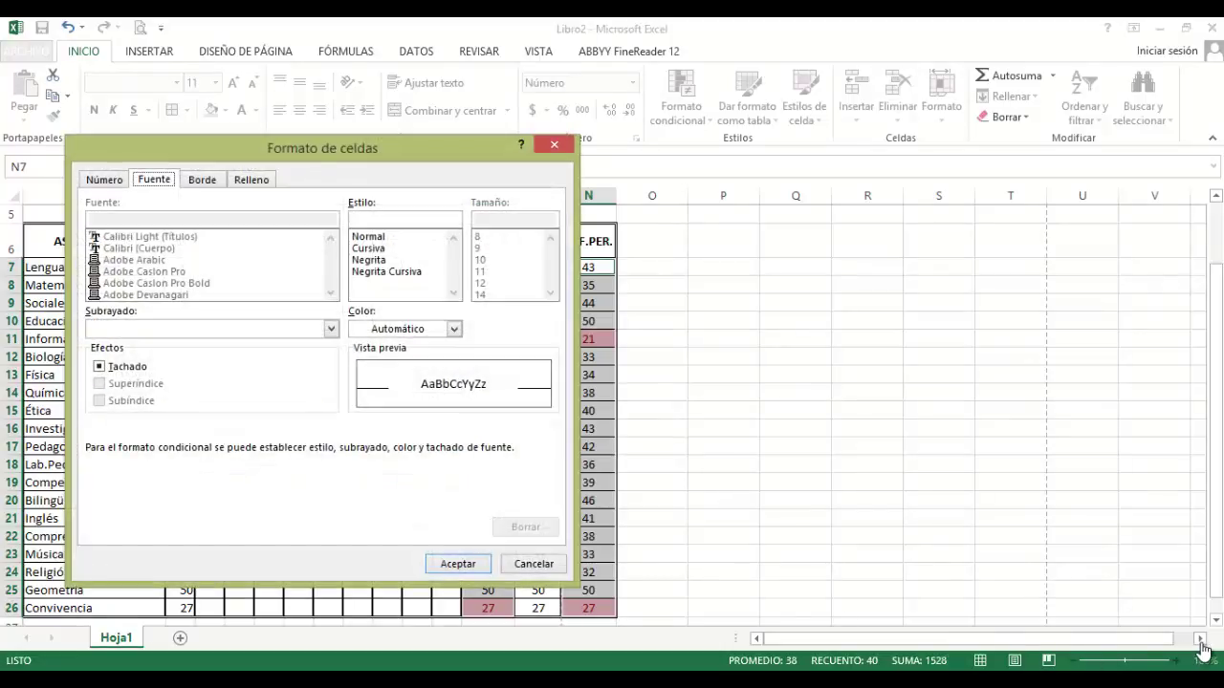
Examine the number, font, border and fill options available for the rule's custom format
key("ctrl+shift+Tab")
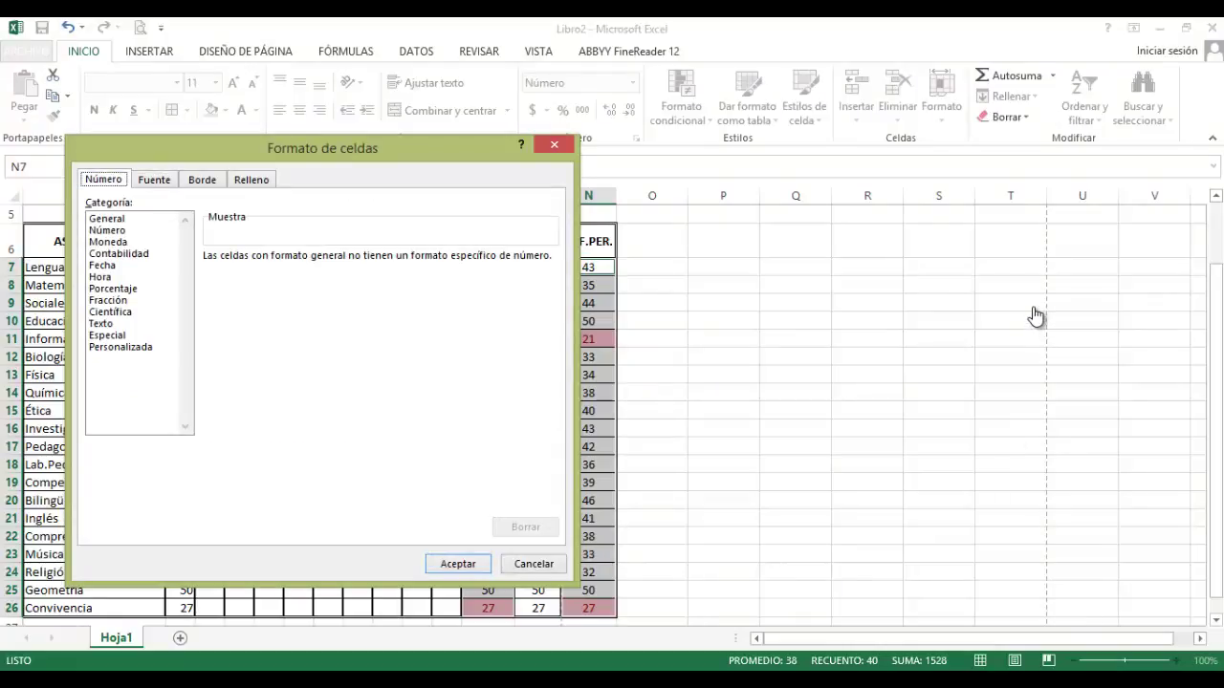
key("ctrl+Tab")
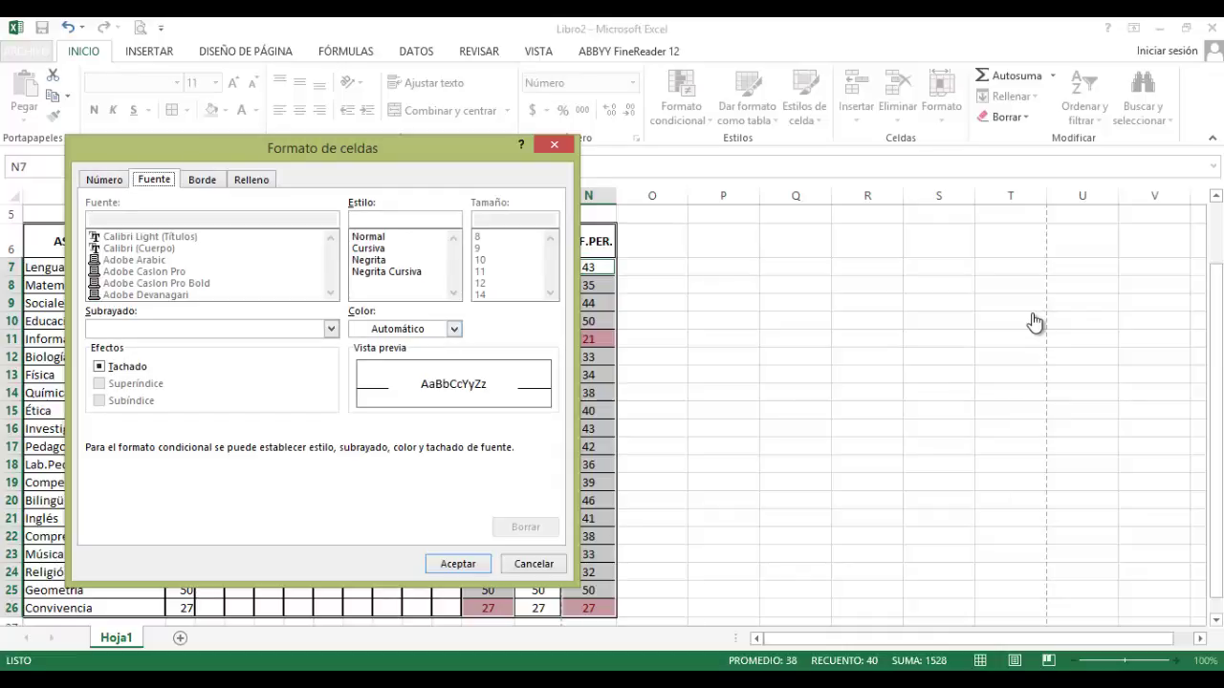
key("ctrl+Tab")
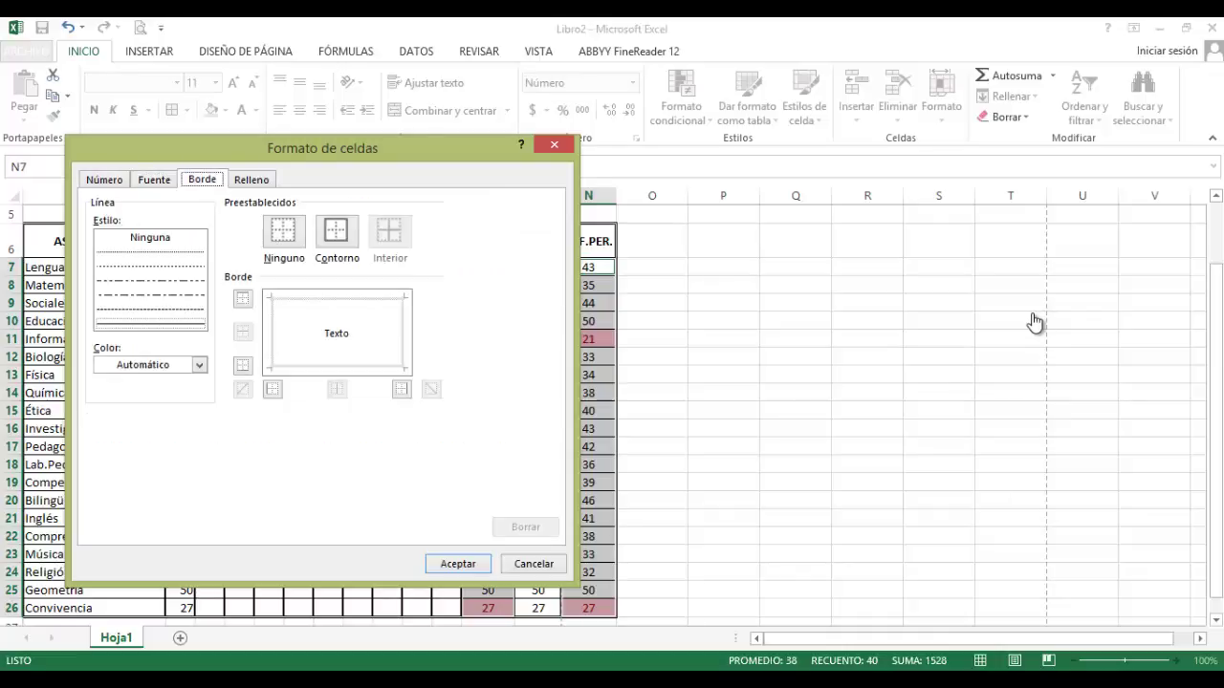
key("ctrl+Tab")
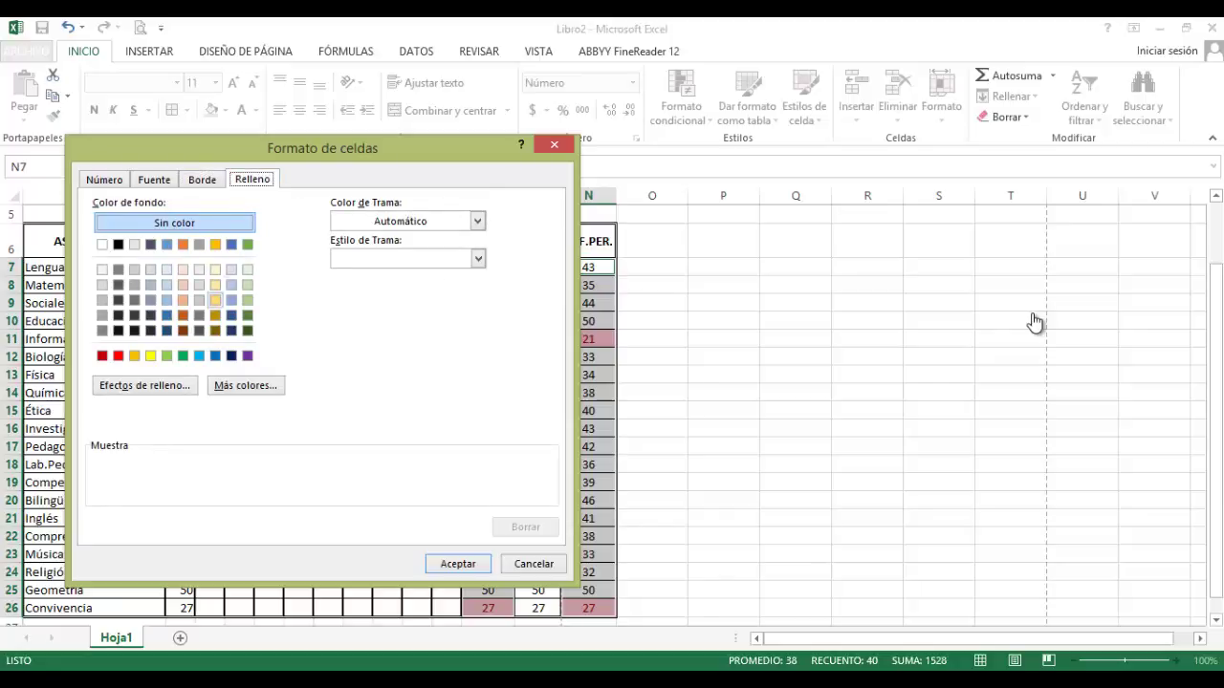
key("ctrl+Tab")
key("ctrl+Tab")
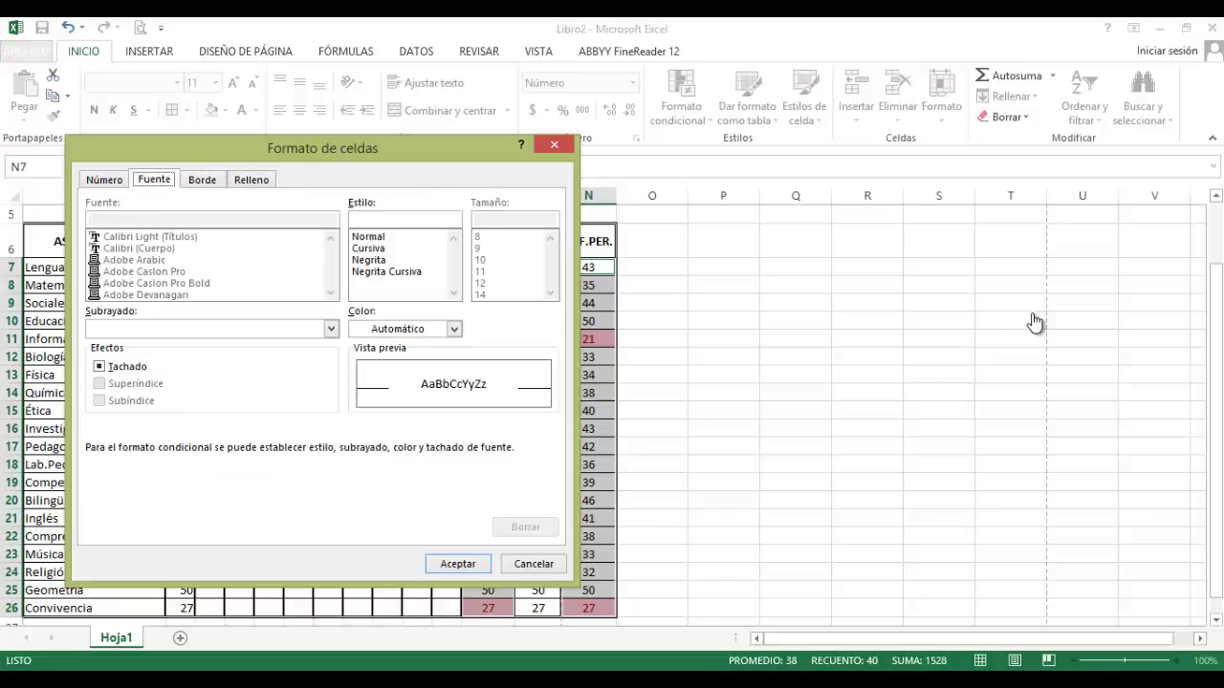
key("ctrl+Tab")
key("ctrl+Tab")
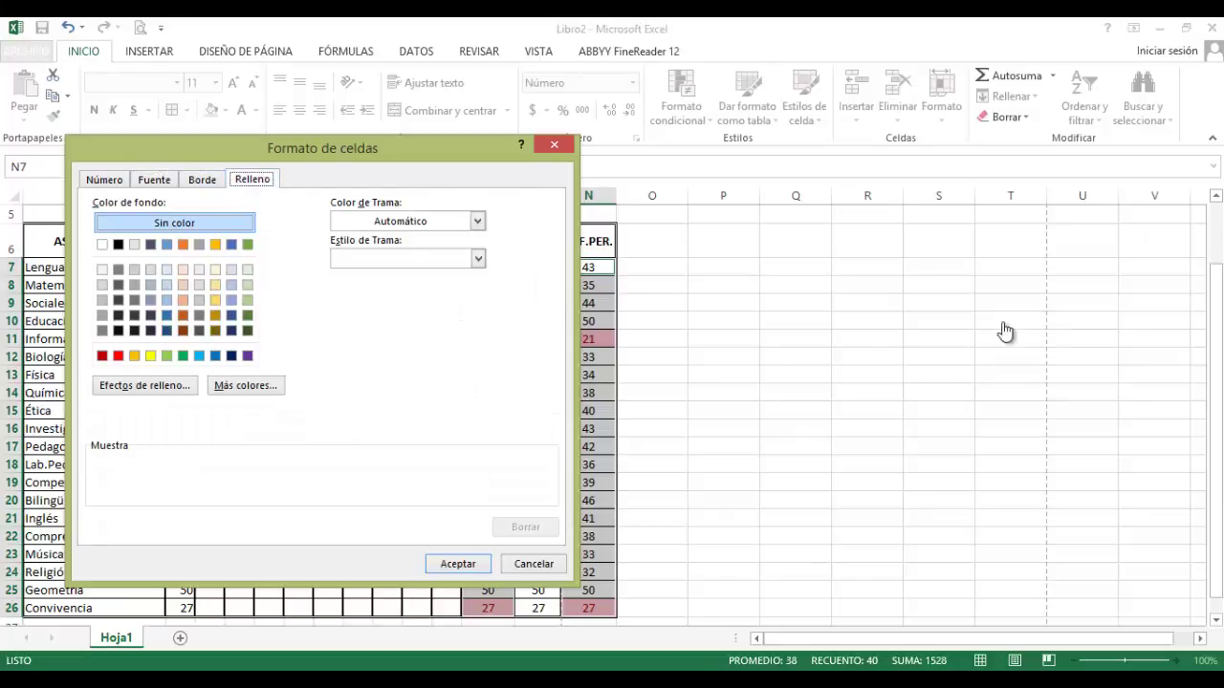
key("ctrl+Tab")
key("ctrl+Tab")
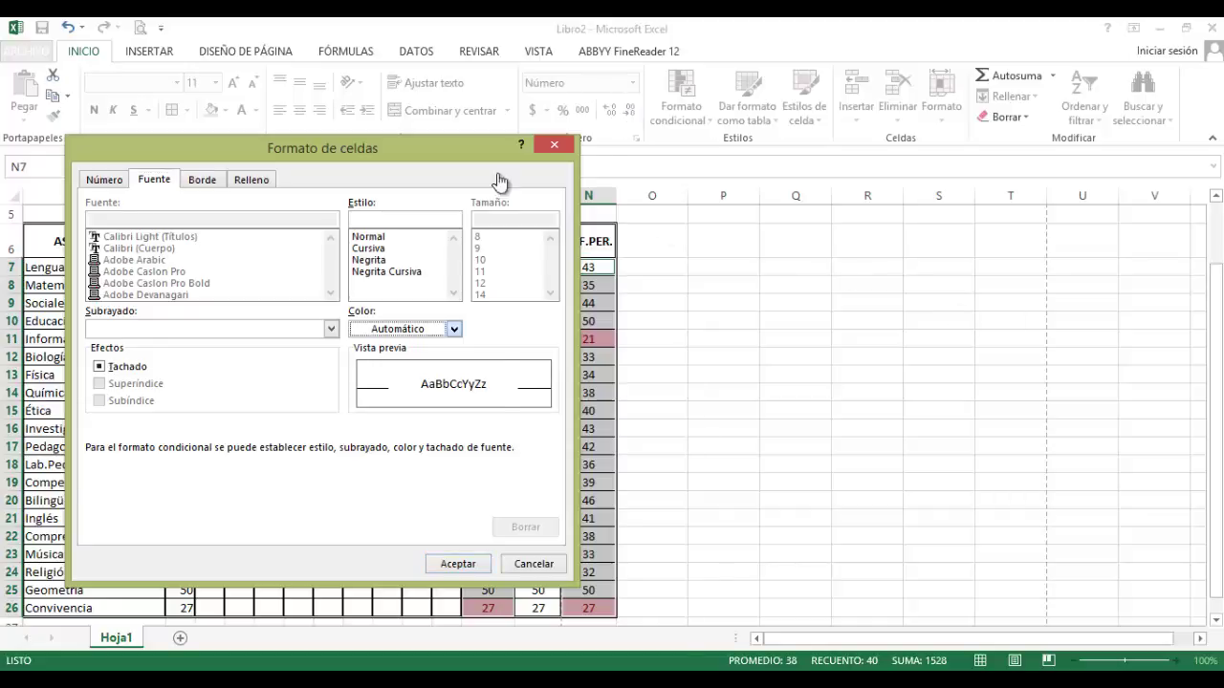
Set the custom format to white text on a red fill and apply the less-than-30 rule
left_click(453, 328)
left_click(1128, 334)
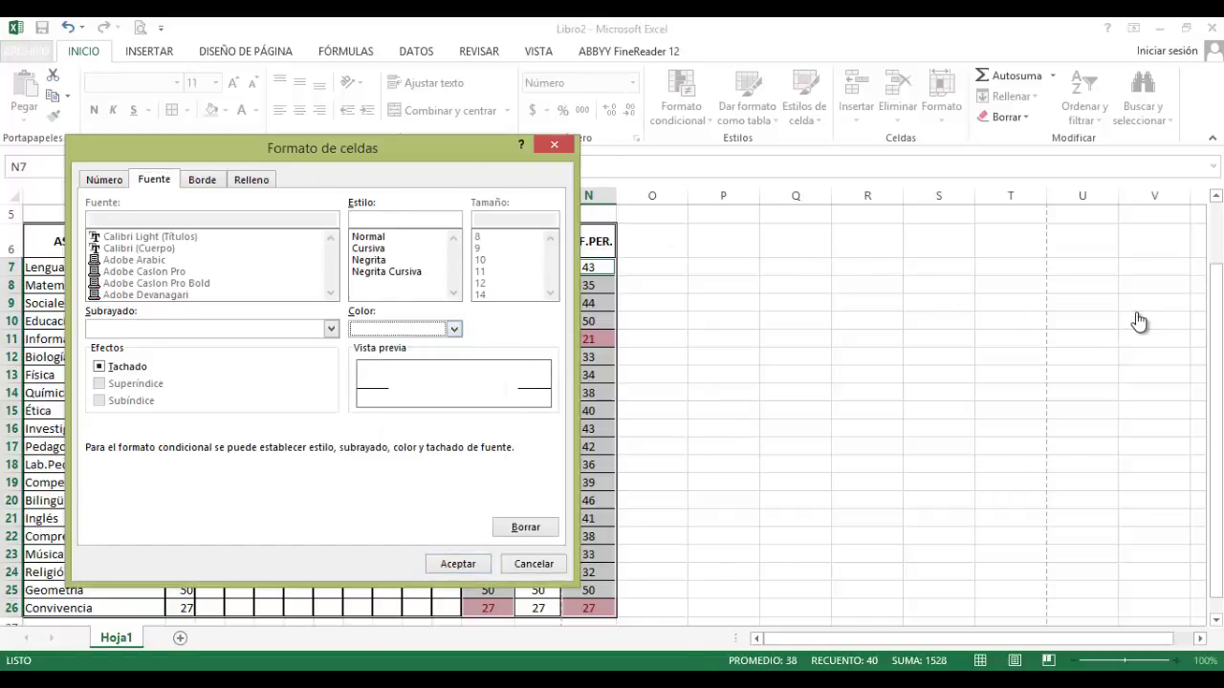
key("ctrl+Tab")
key("ctrl+Tab")
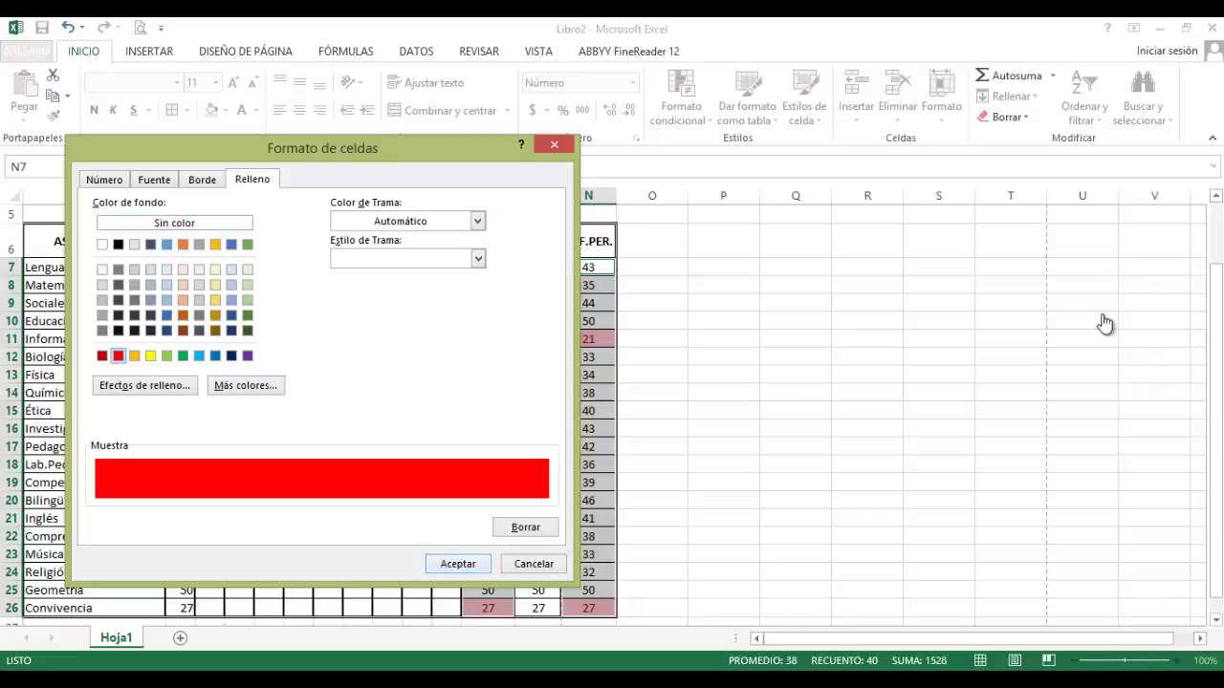
key("Return")
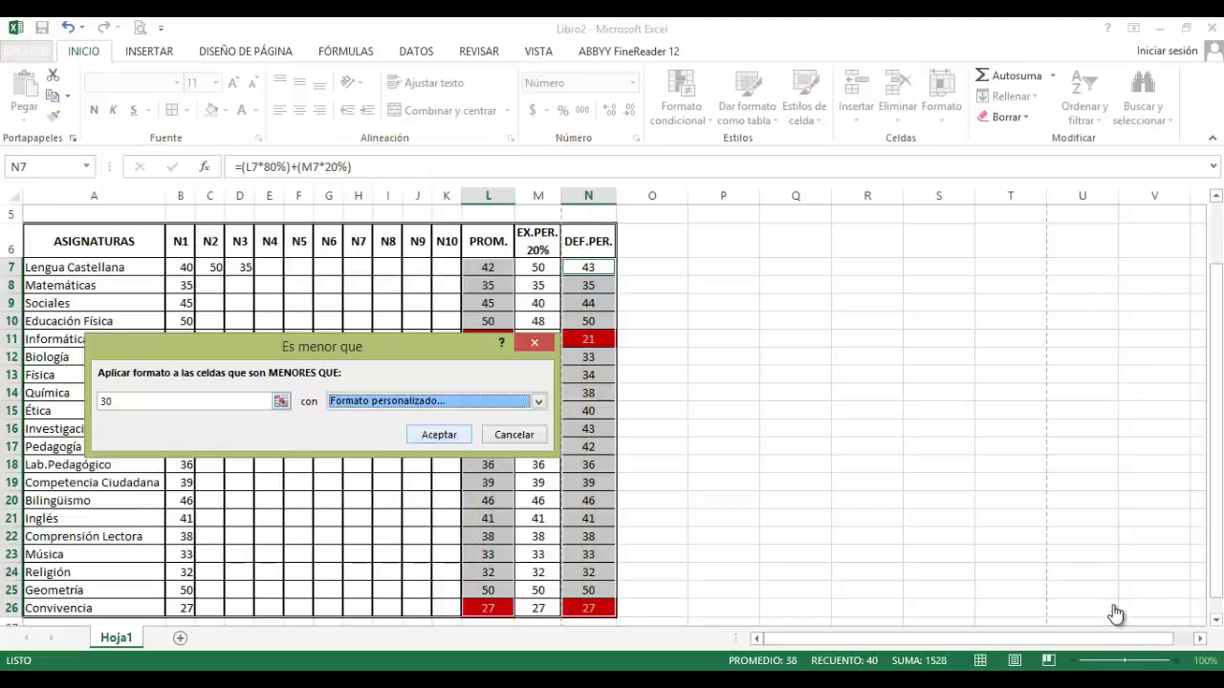
key("Tab")
key("Return")
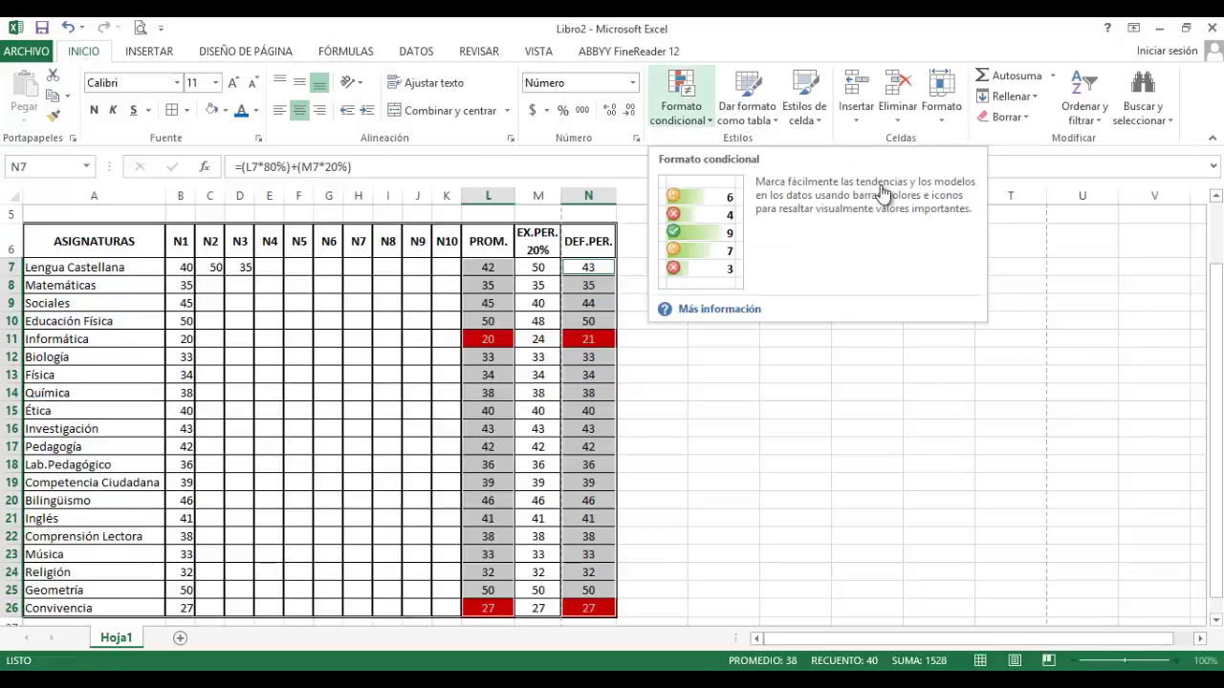
Start a second highlighting rule on the same grades for values between 30 and 39,99
key("alt+h")
key("l")
key("Down")
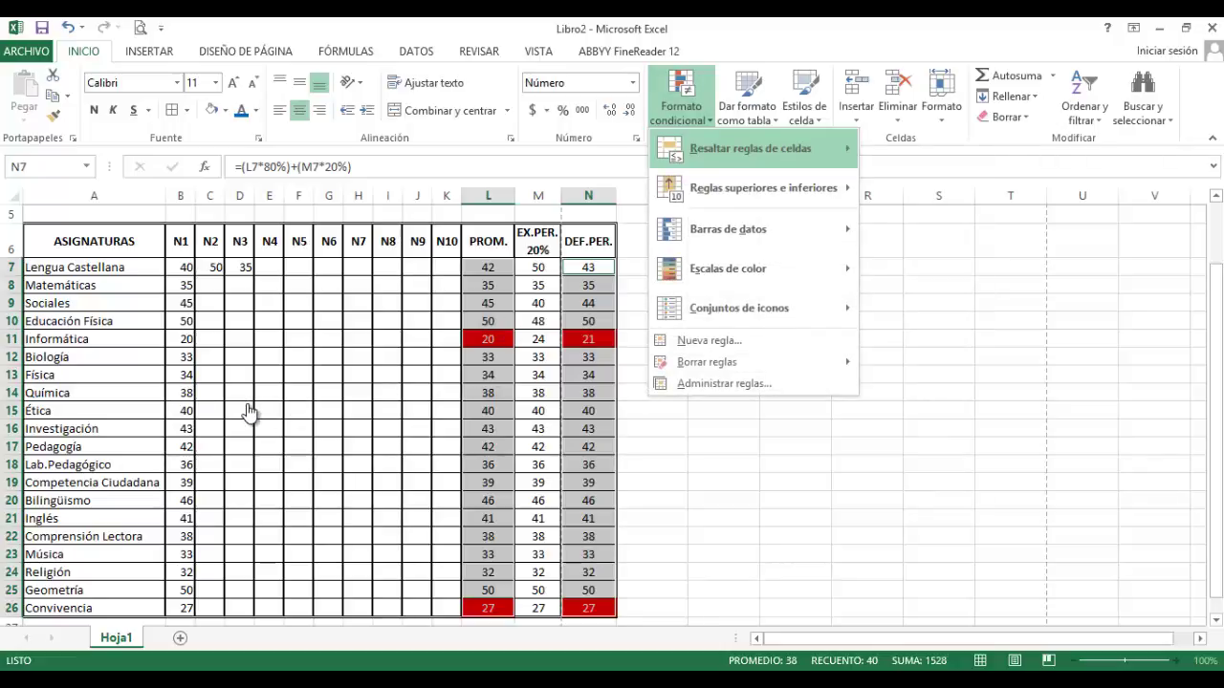
key("Right")
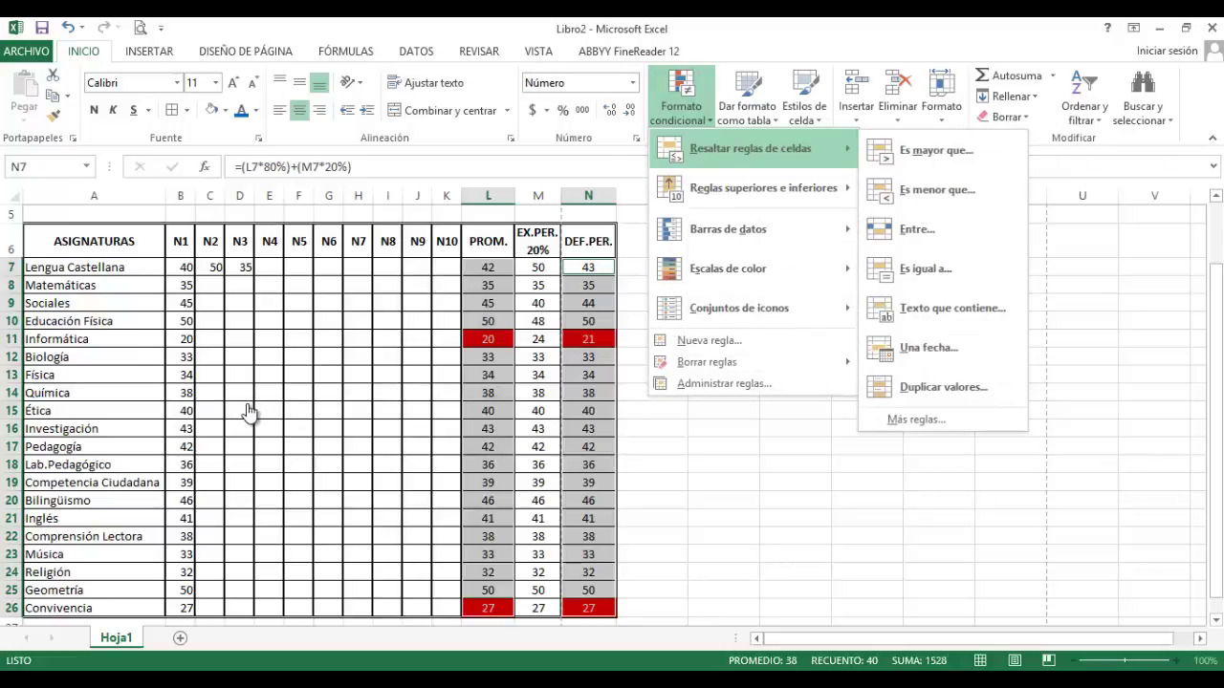
key("Down")
key("Down")
key("Down")
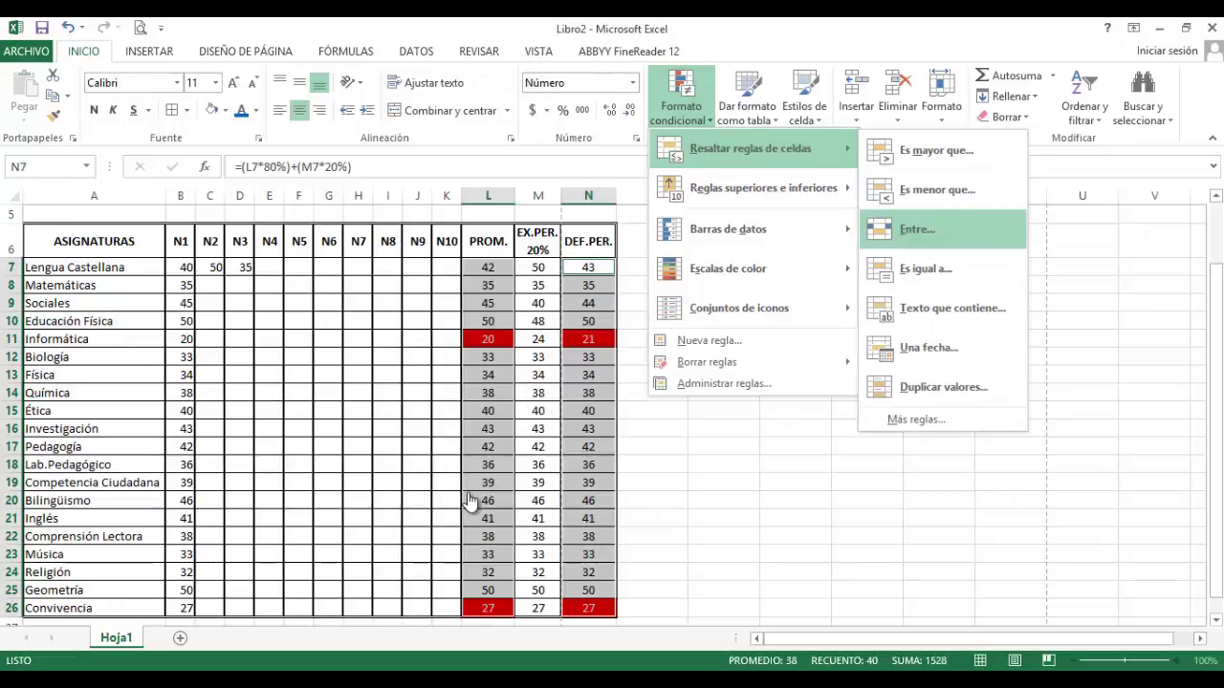
key("Return")
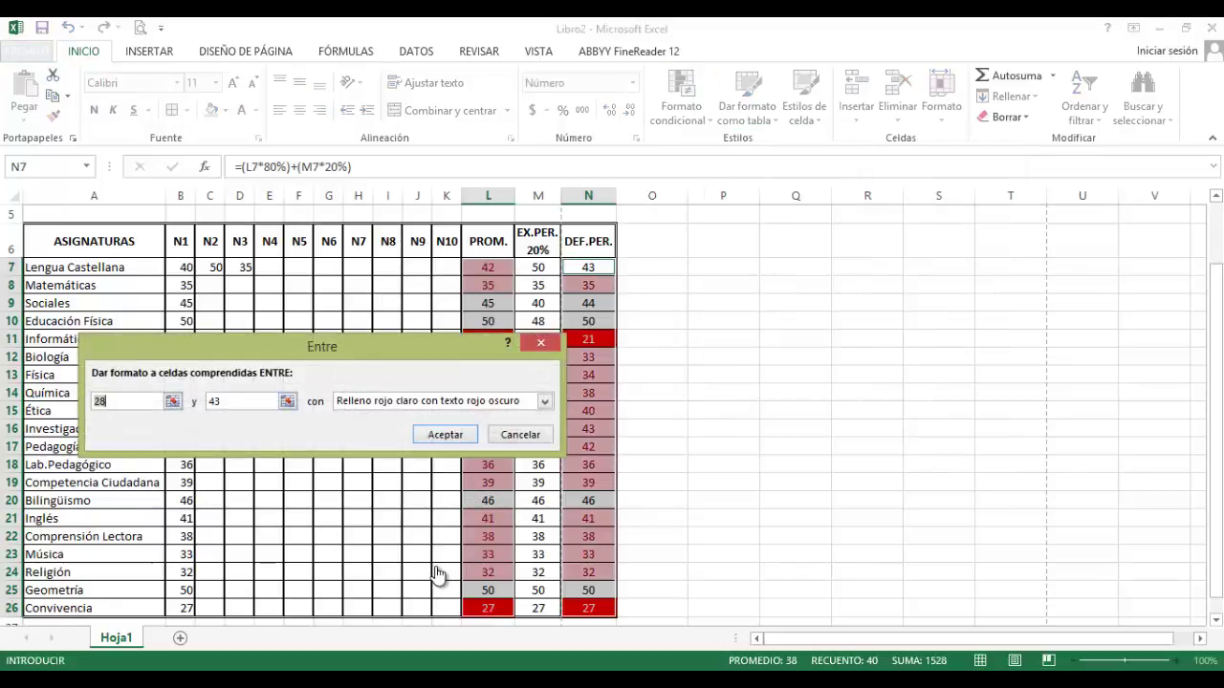
type("30")
key("Tab")
type("4")
key("BackSpace")
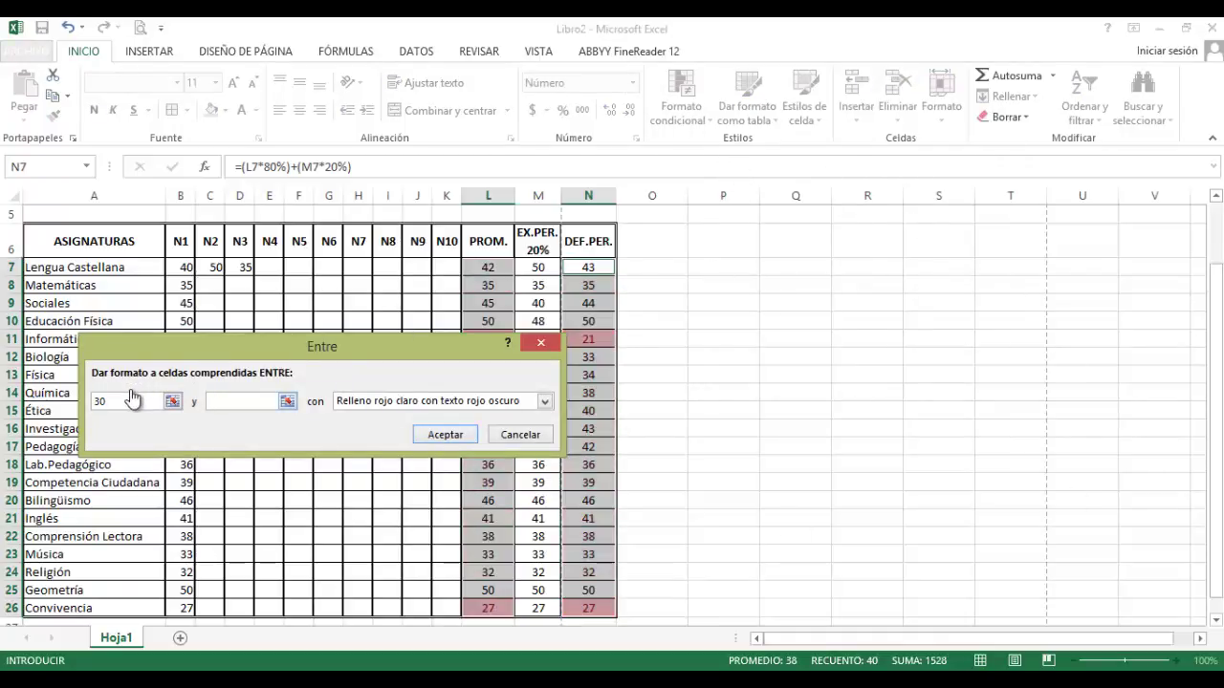
type("39,99")
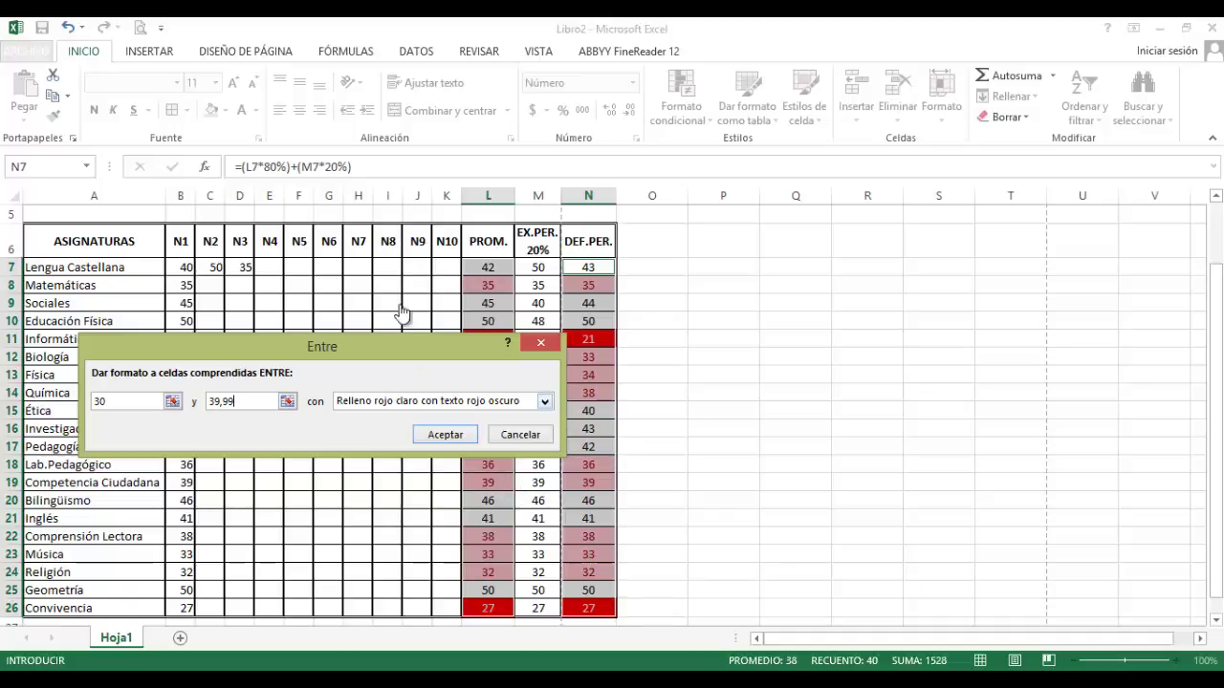
Choose a custom format instead of the preset styles for the rule covering values between 30 and 39,99
key("Tab")
key("alt+Down")
key("Down")
key("Down")
key("Down")
key("Down")
key("Down")
key("Down")
key("Return")
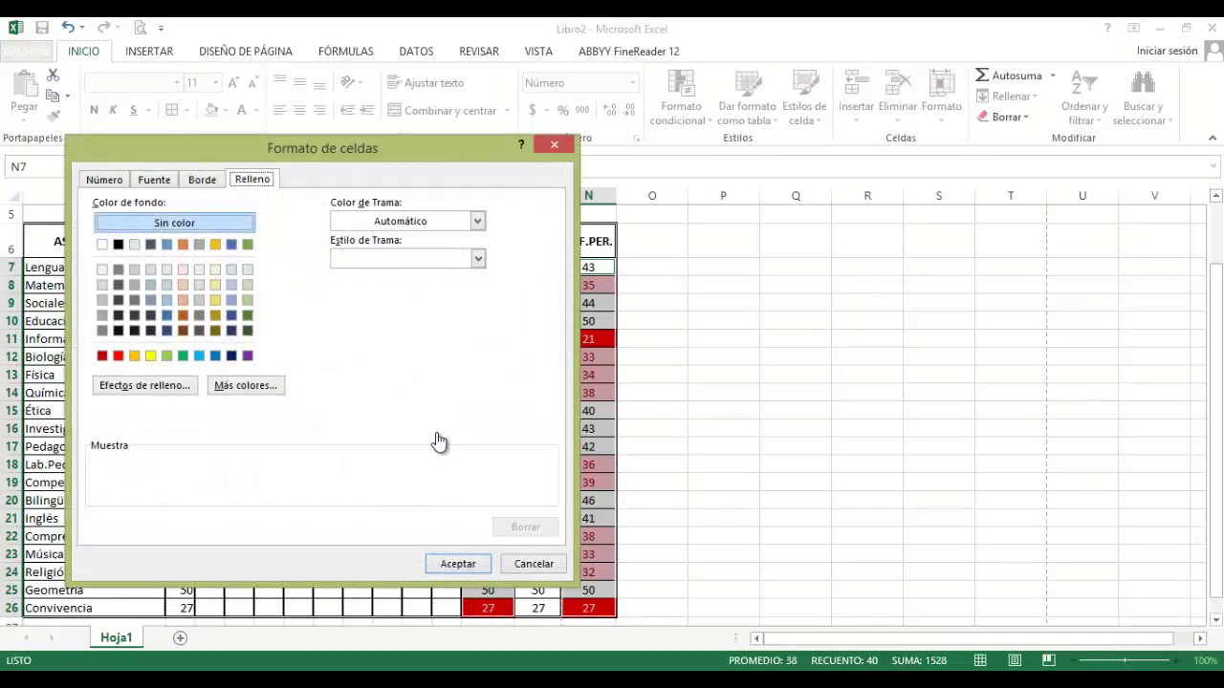
Set the custom format to white text on a light blue fill and apply the rule for 30 to 39,99
key("ctrl+shift+Tab")
key("ctrl+shift+Tab")
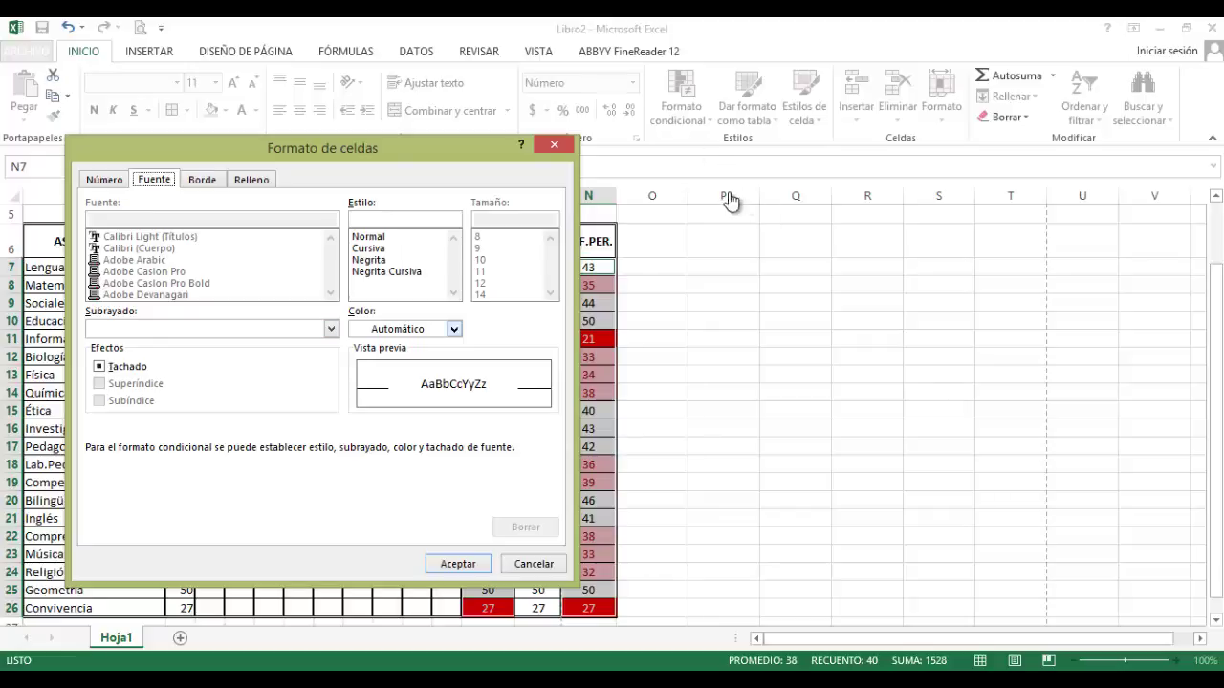
key("alt+c")
key("Left")
key("Return")
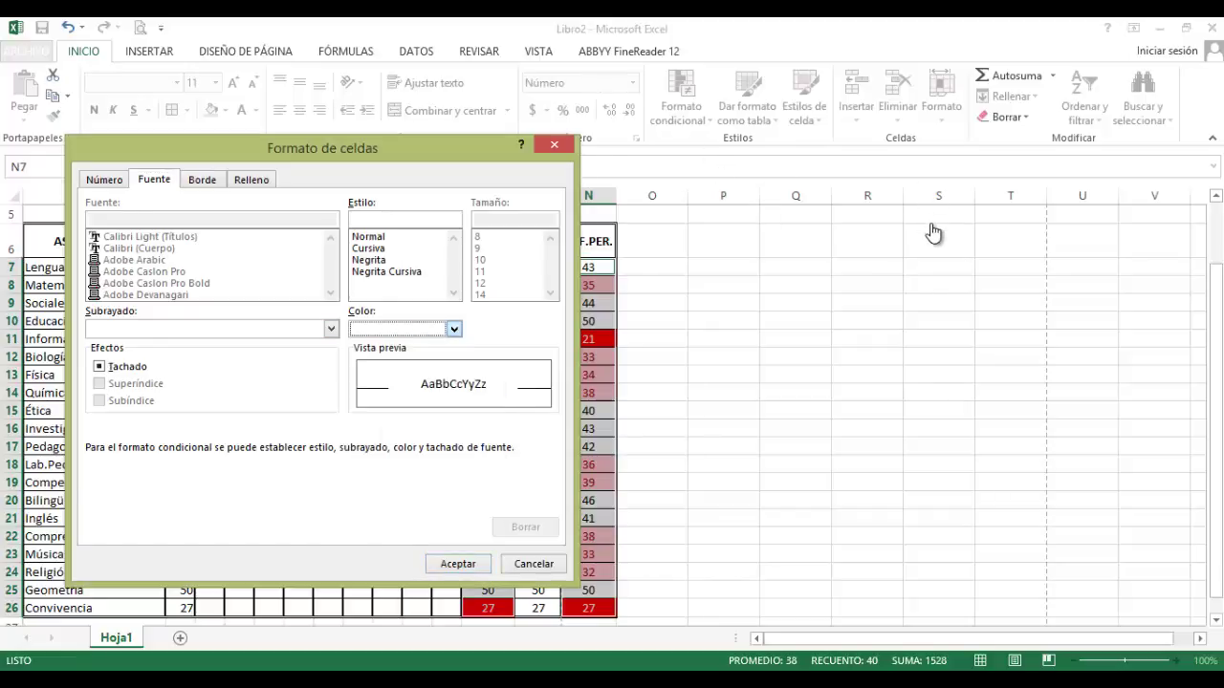
key("ctrl+Tab")
key("ctrl+Tab")
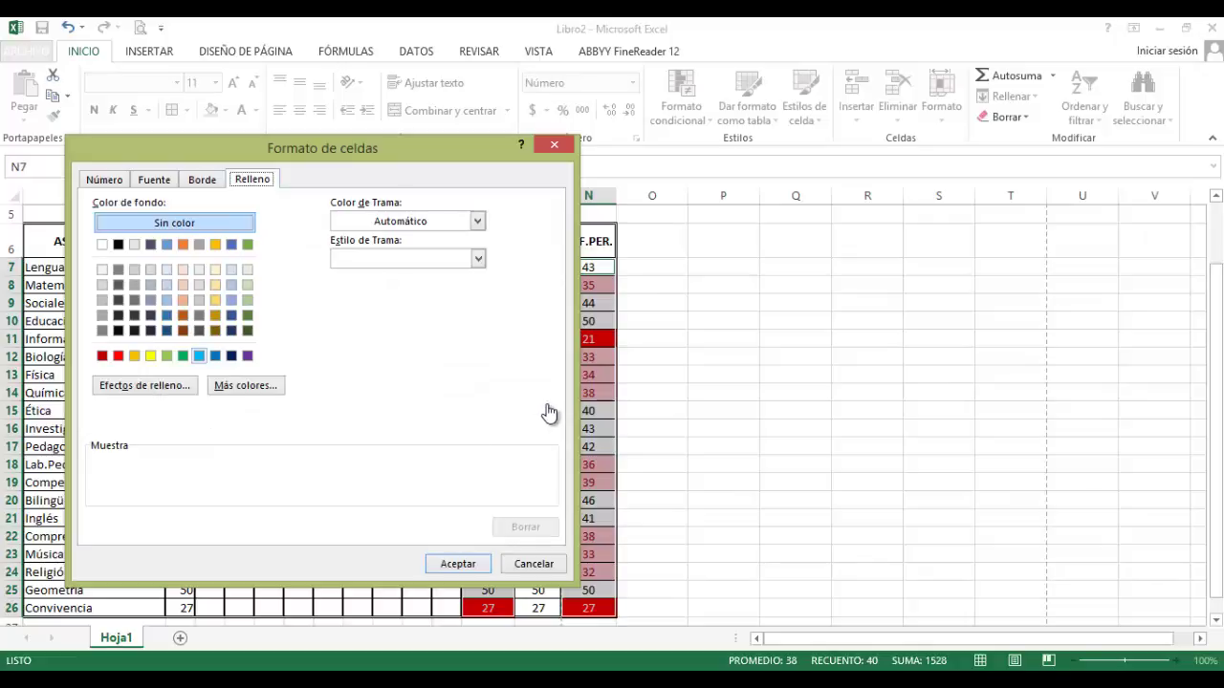
key("Return")
key("Return")
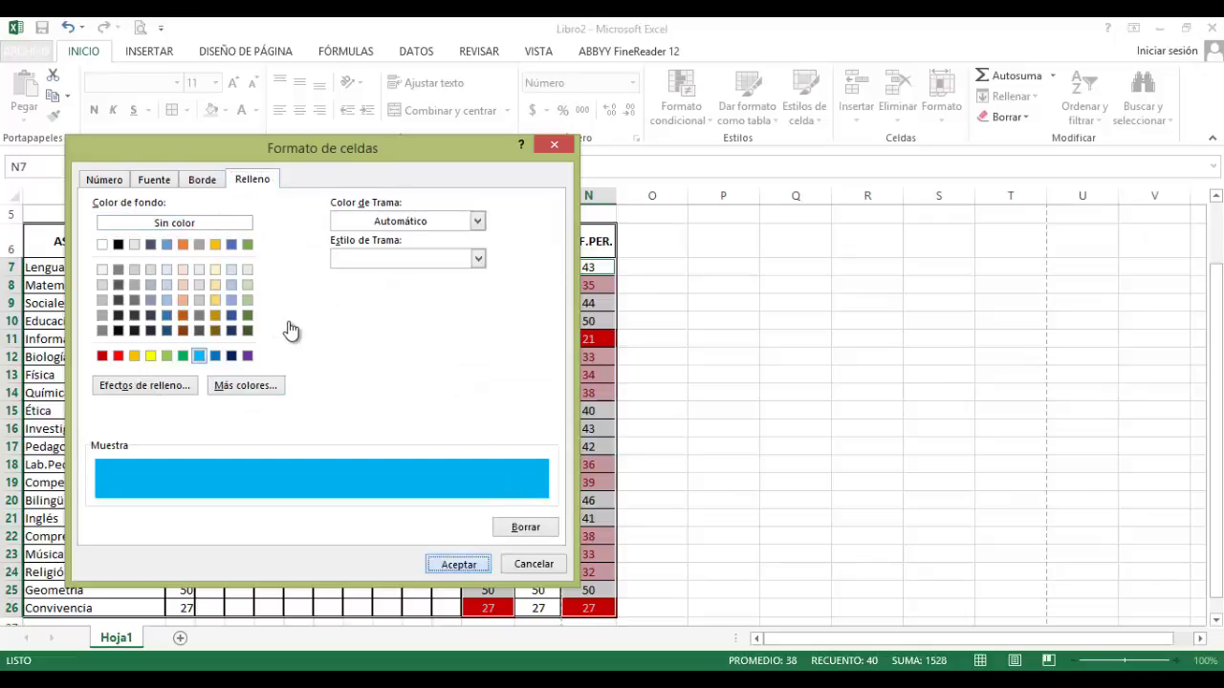
key("Return")
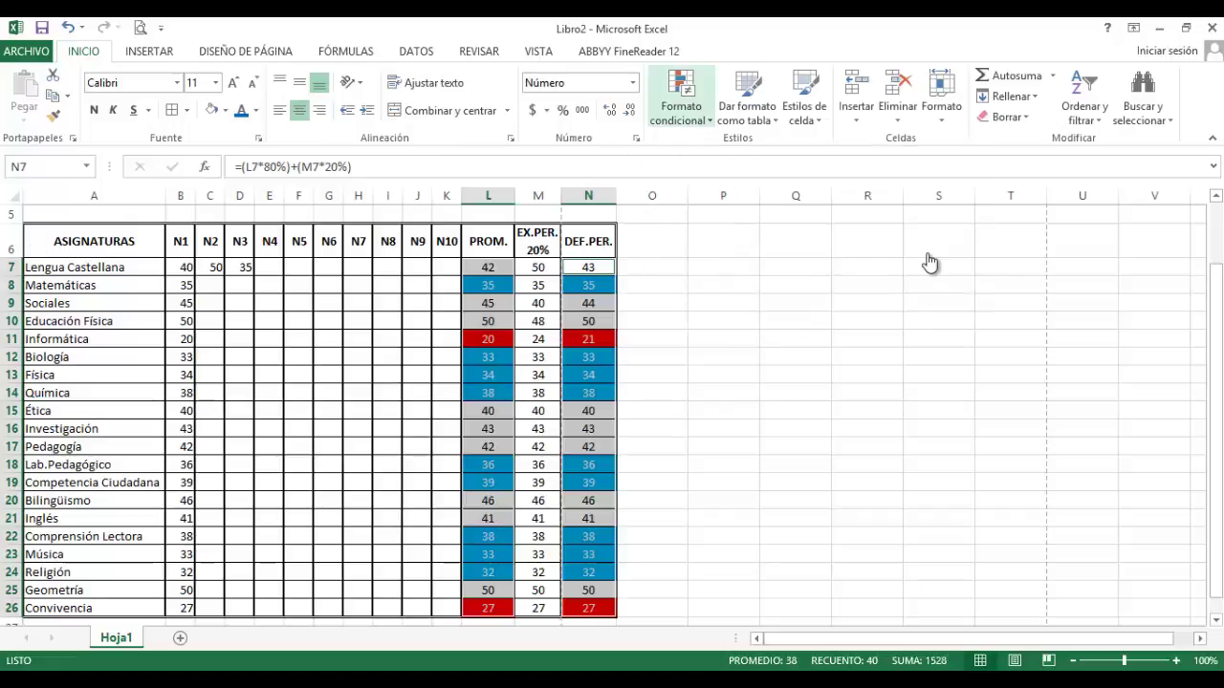
Start a third highlighting rule on the same averages and final grades for values between 34 and 50
left_click(680, 105)
key("Down")
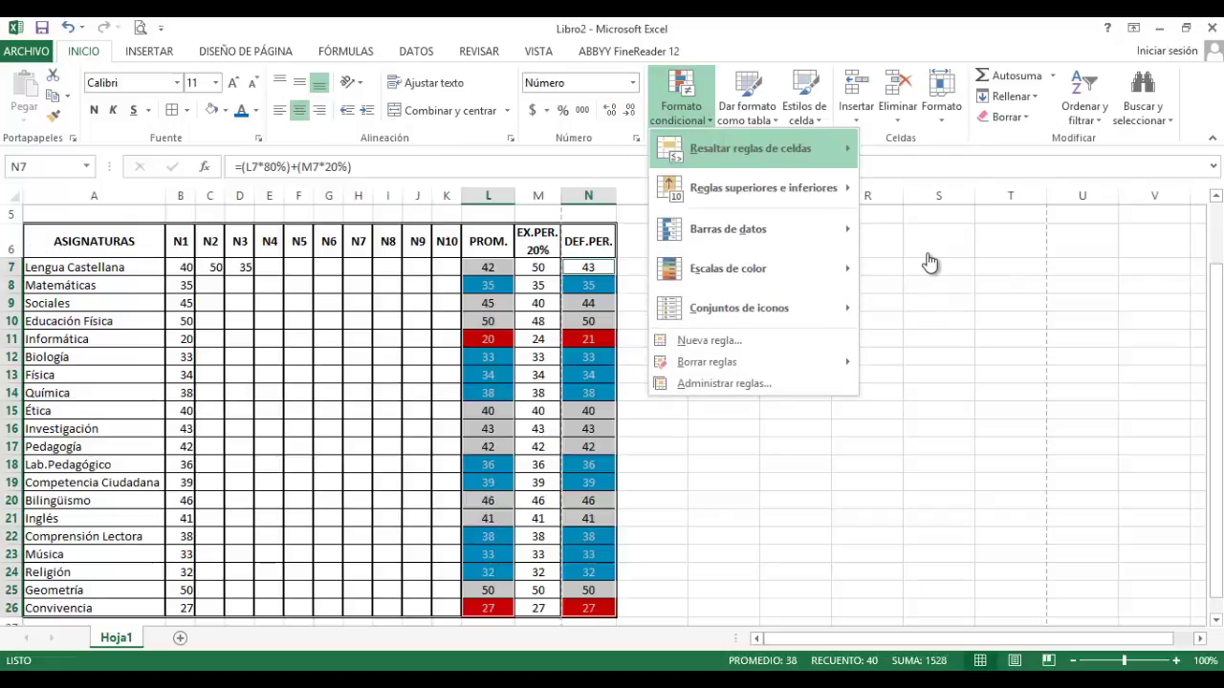
key("Right")
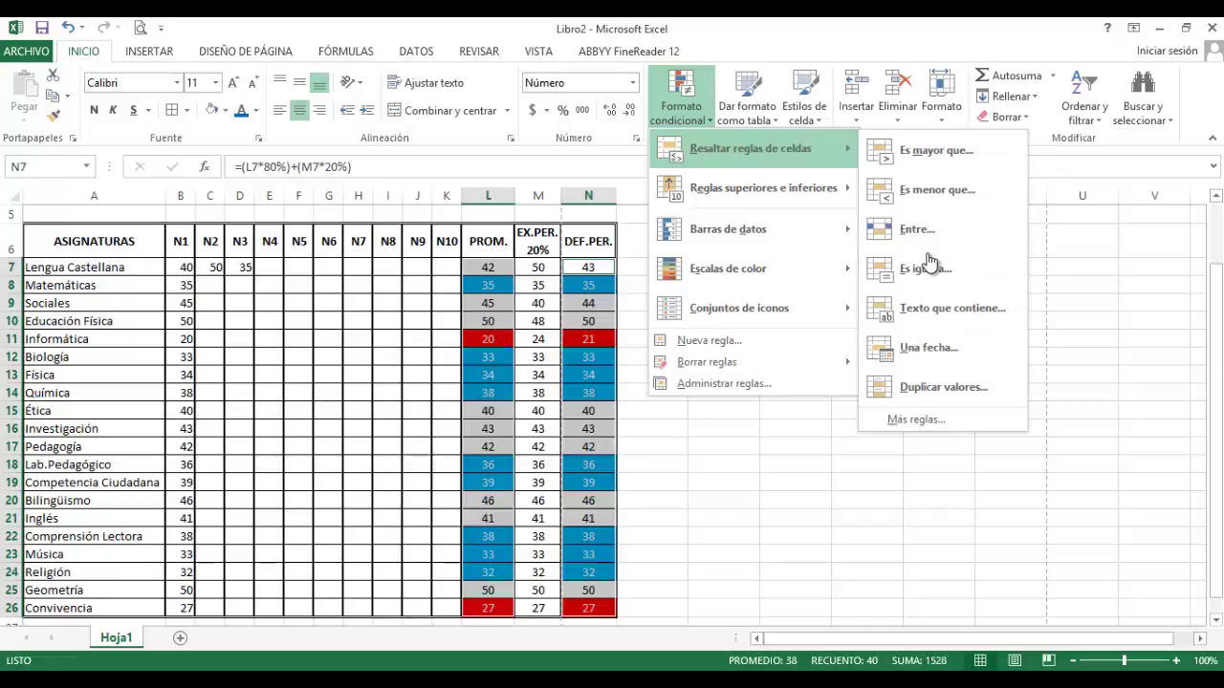
key("Down")
key("Down")
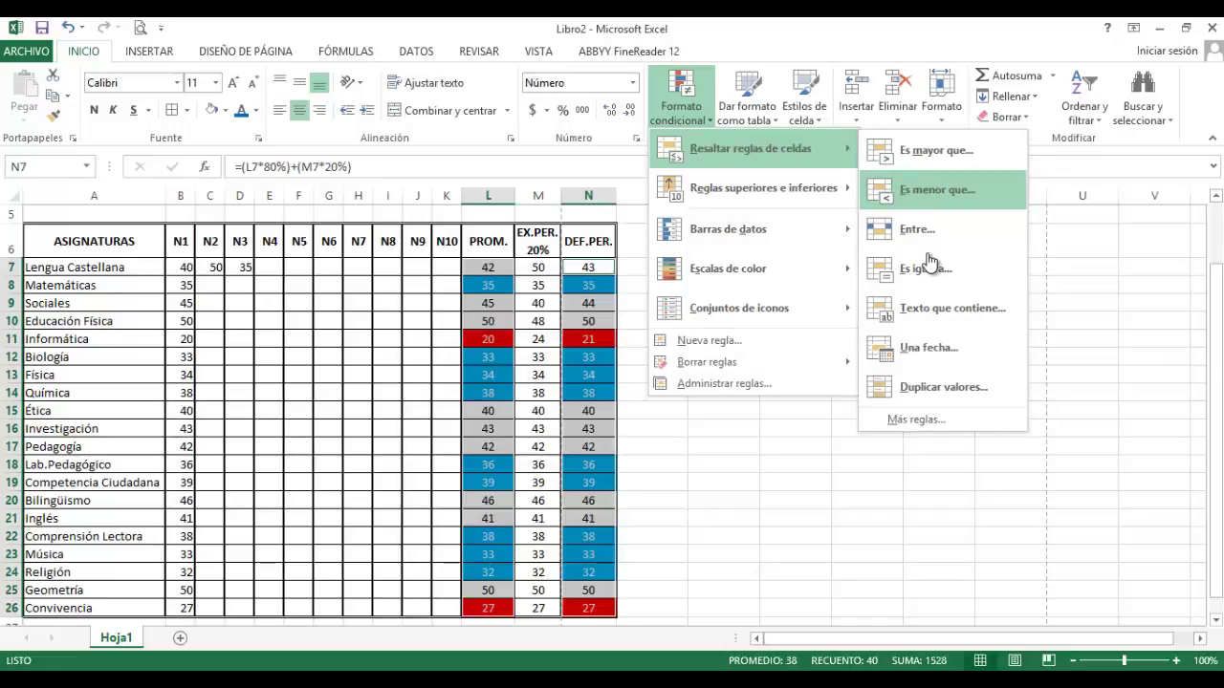
key("Down")
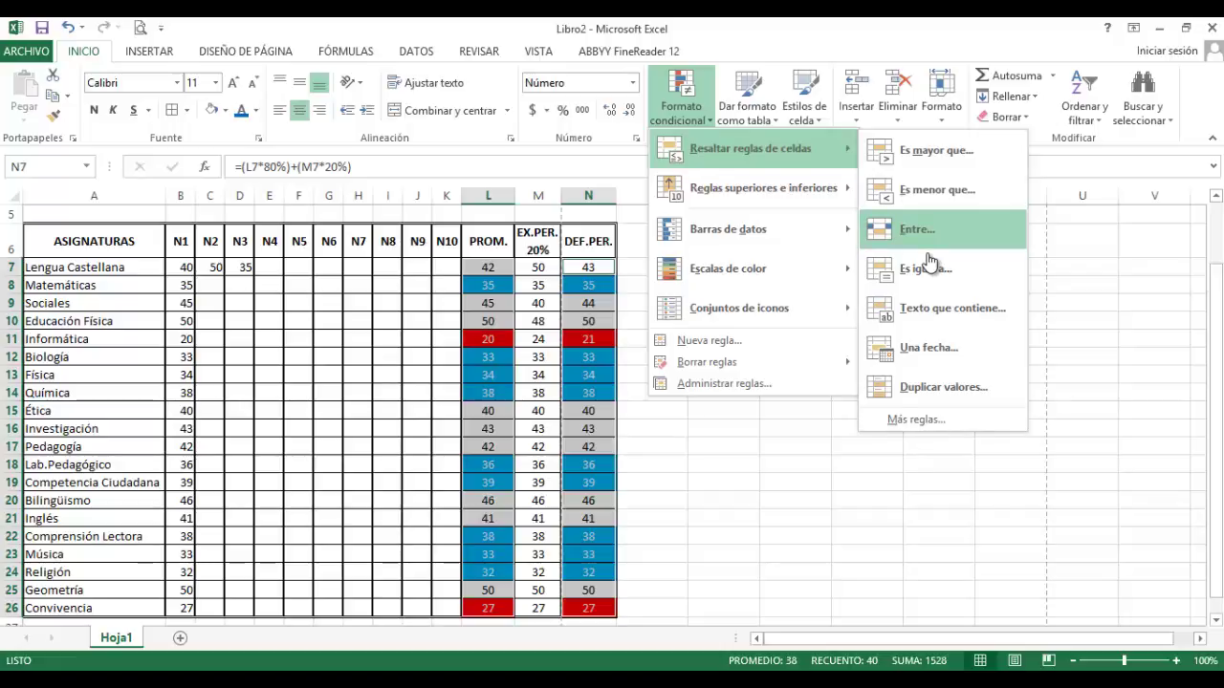
key("Return")
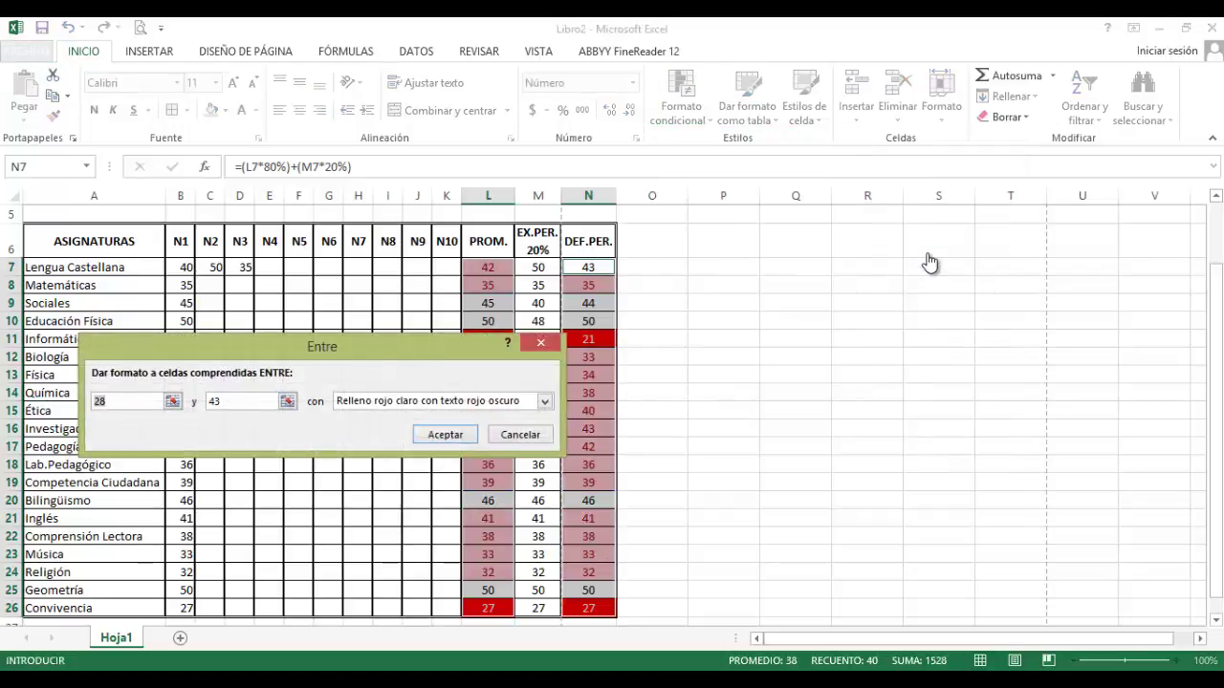
type("34")
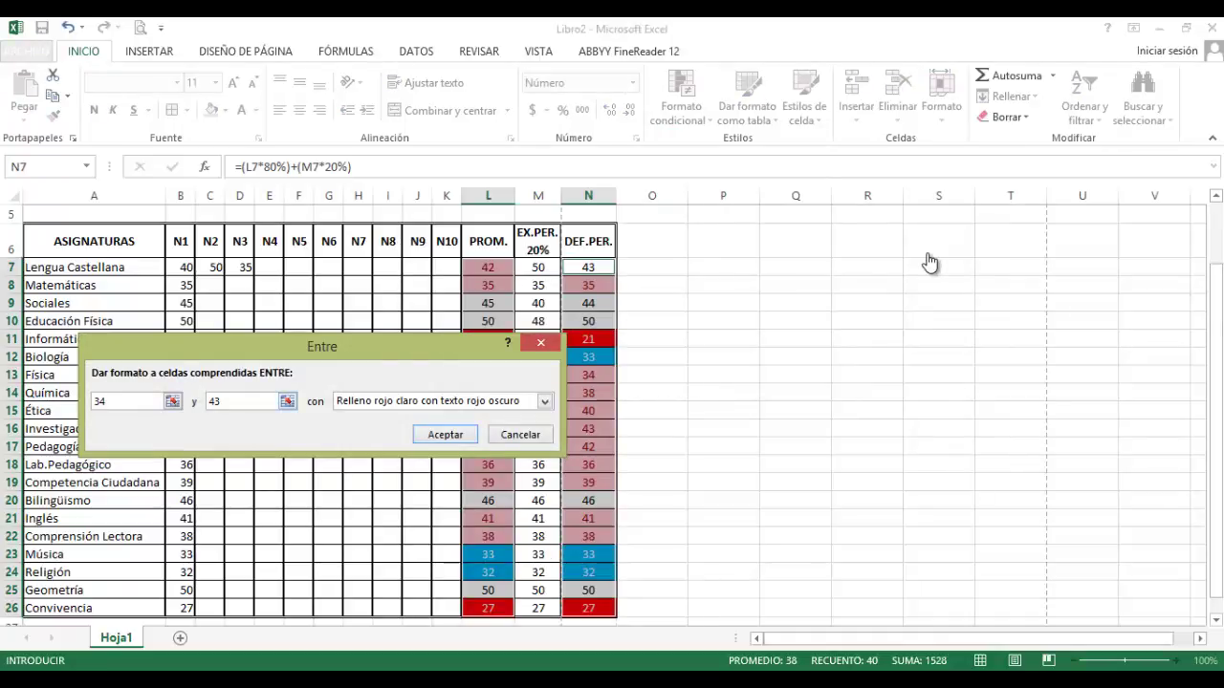
key("Tab")
type("5")
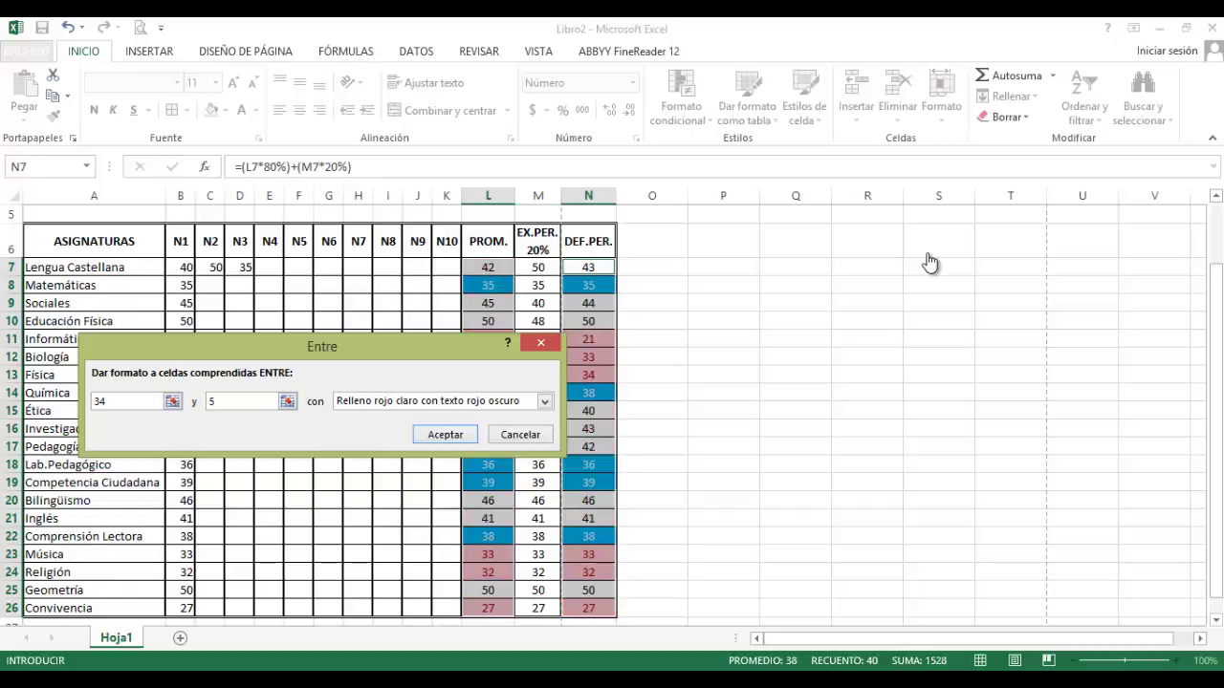
type("0")
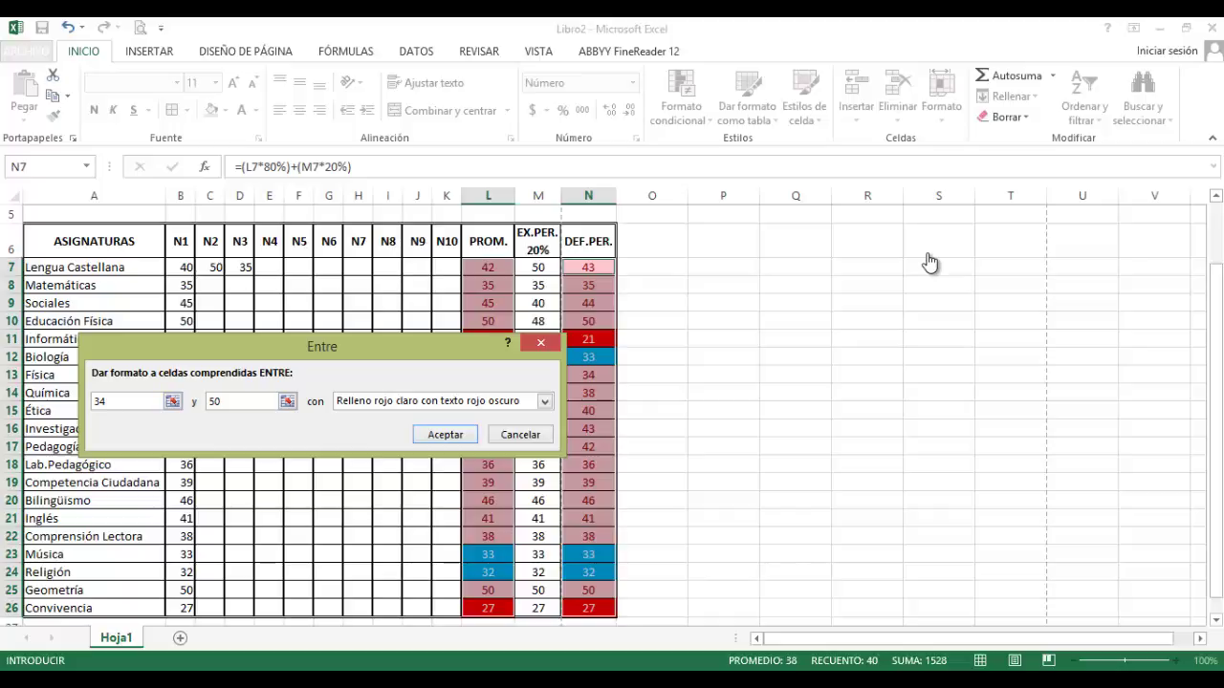
Choose a custom format instead of the preset styles for the rule covering values between 34 and 50
key("alt+Down")
key("Down")
key("Down")
key("Down")
key("Down")
key("Down")
key("Down")
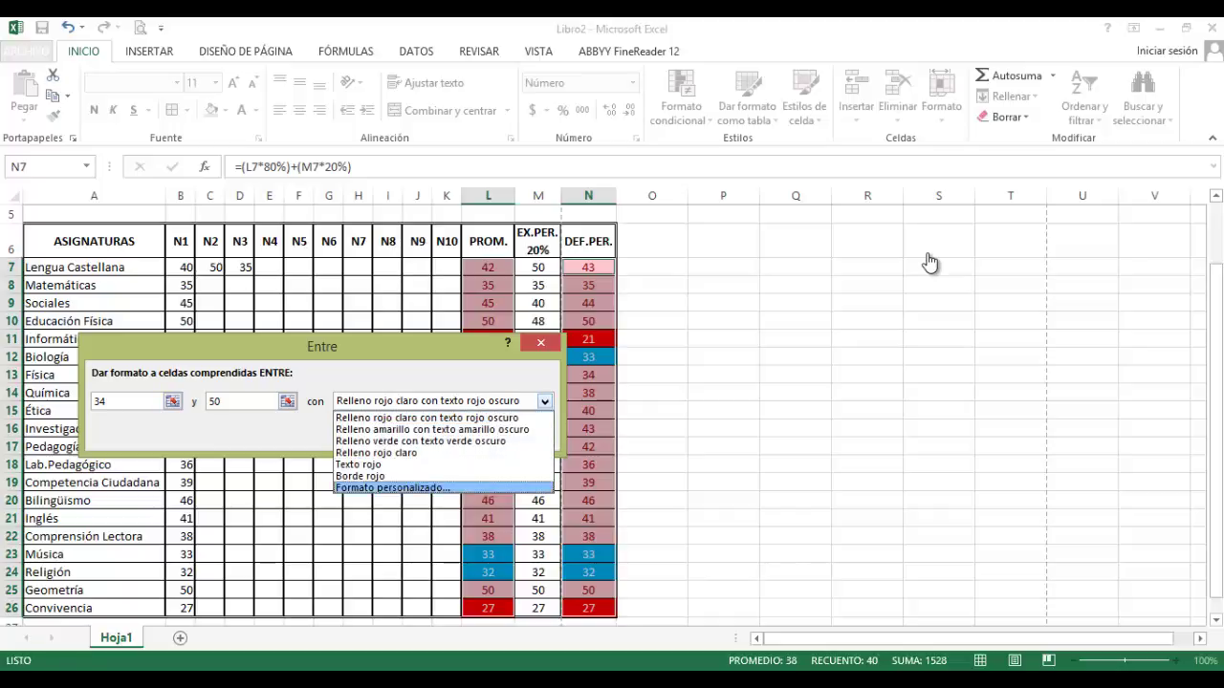
key("Return")
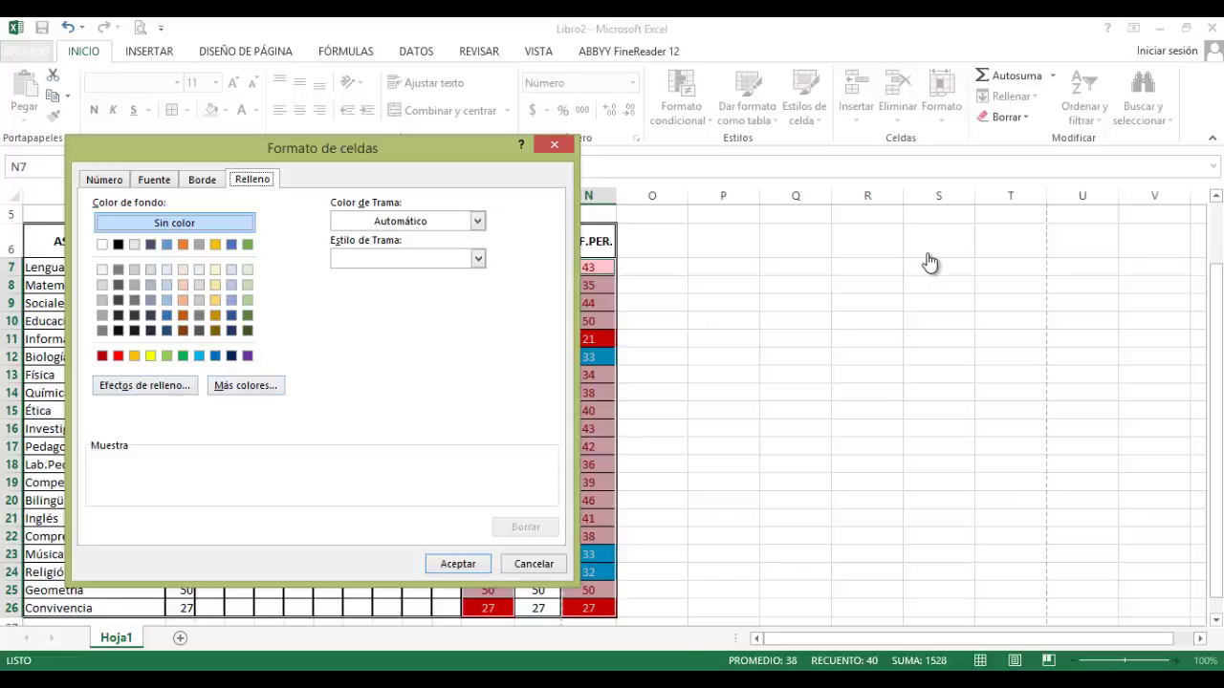
Choose bright green from the standard colours as the conditional format's fill
key("alt+m")
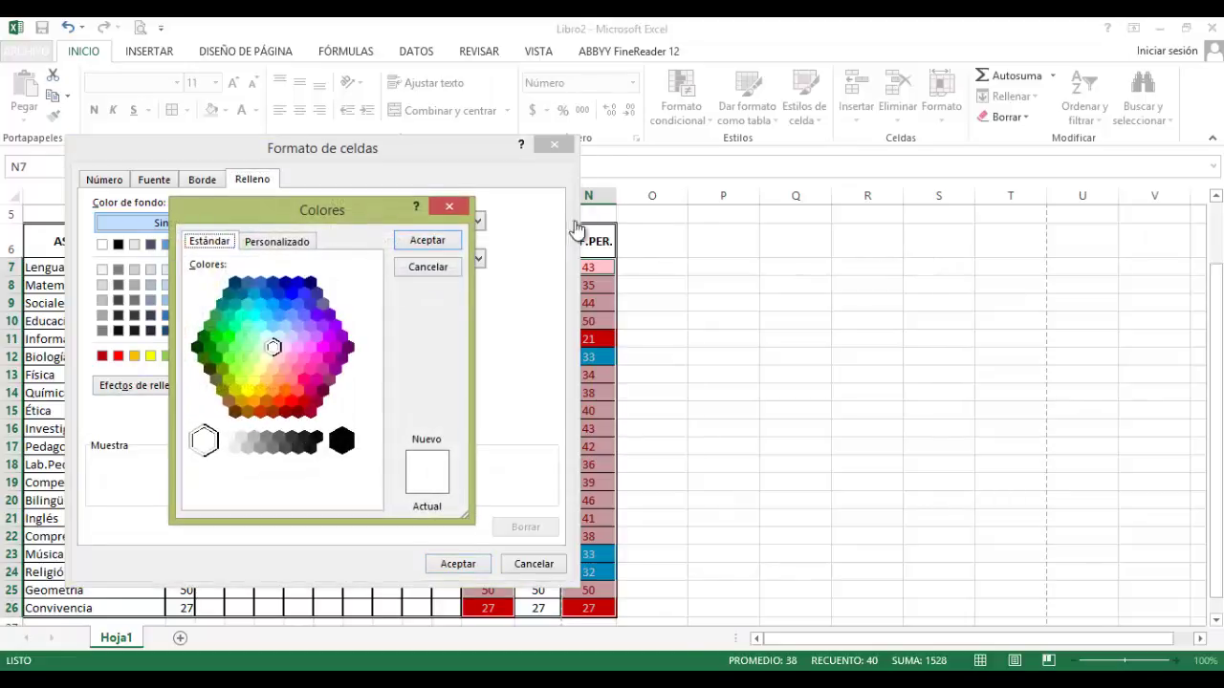
key("Left")
key("Left")
key("Left")
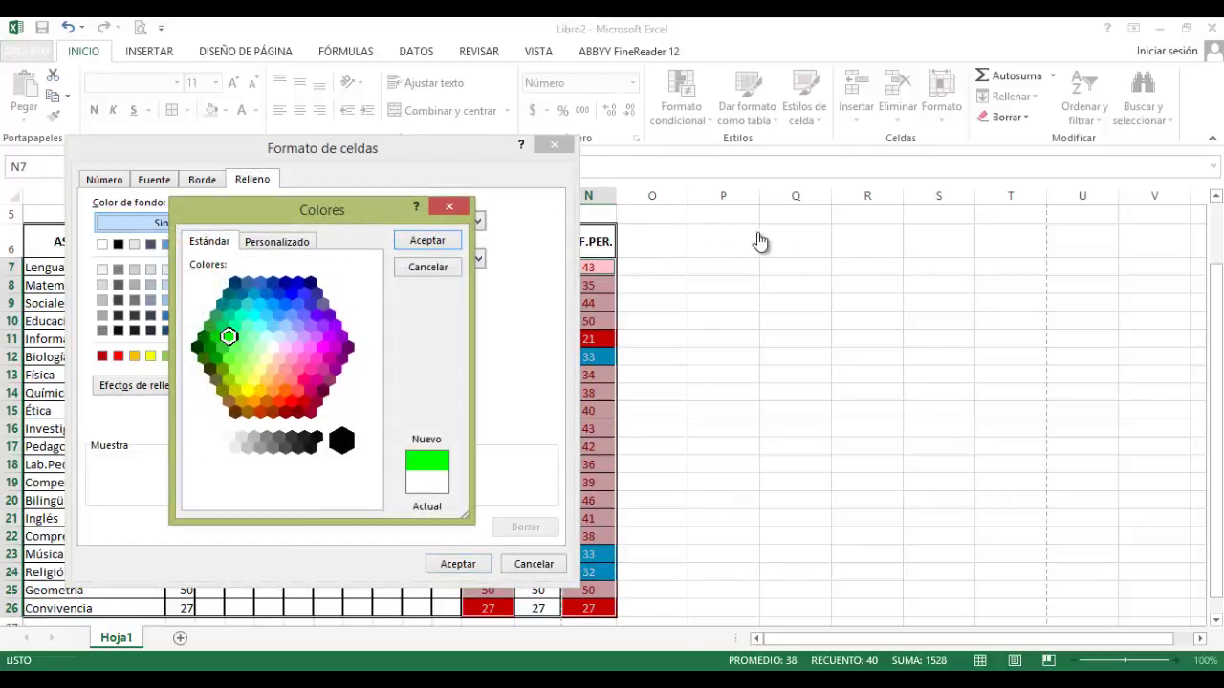
key("Return")
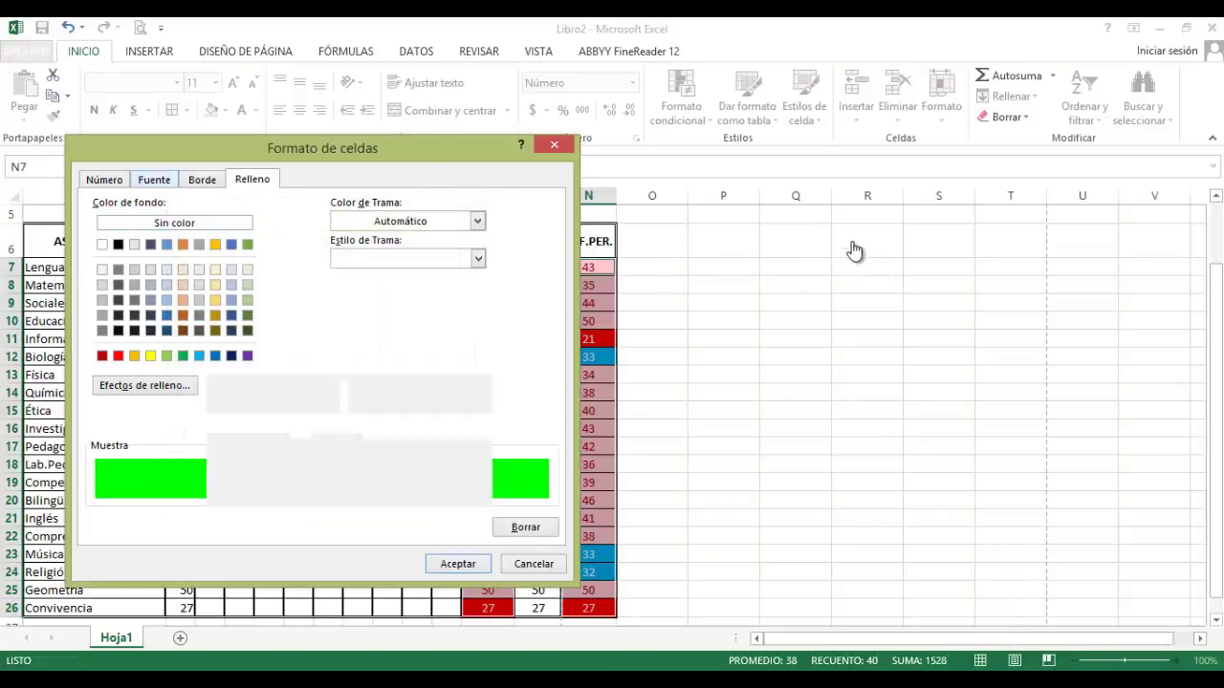
Set the conditional format's font colour to Automático and apply the rule for values between 34 and 50
key("ctrl+shift+Tab")
key("ctrl+shift+Tab")
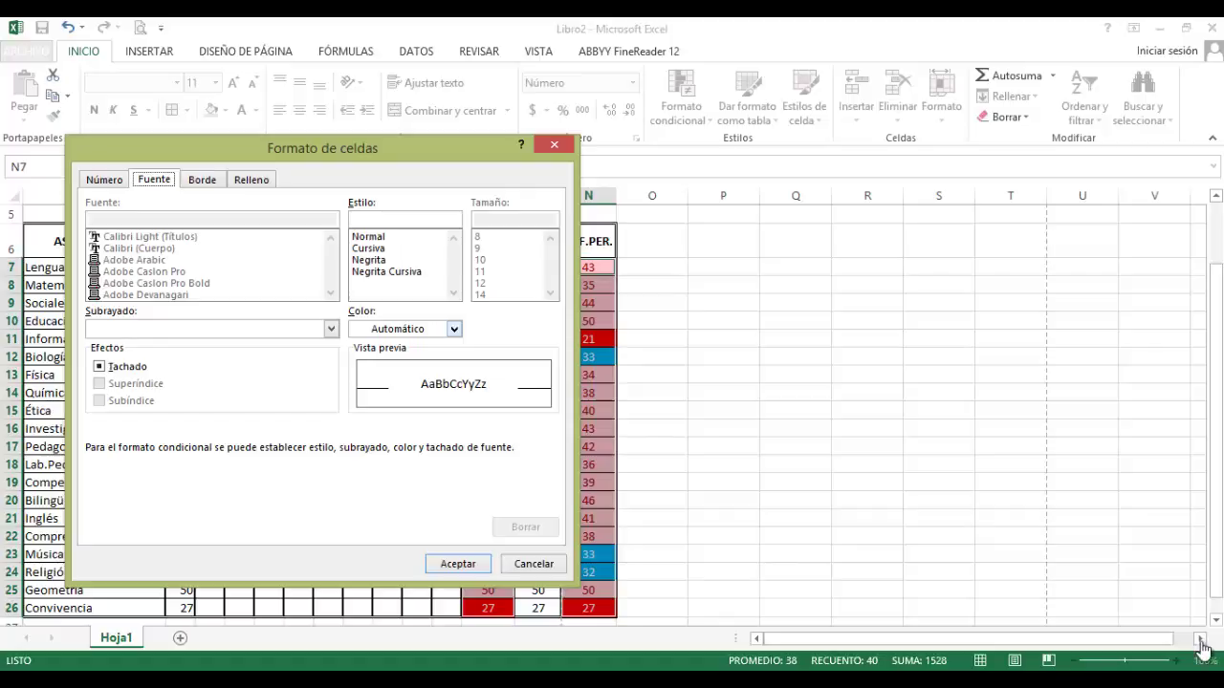
key("alt+c")
key("Return")
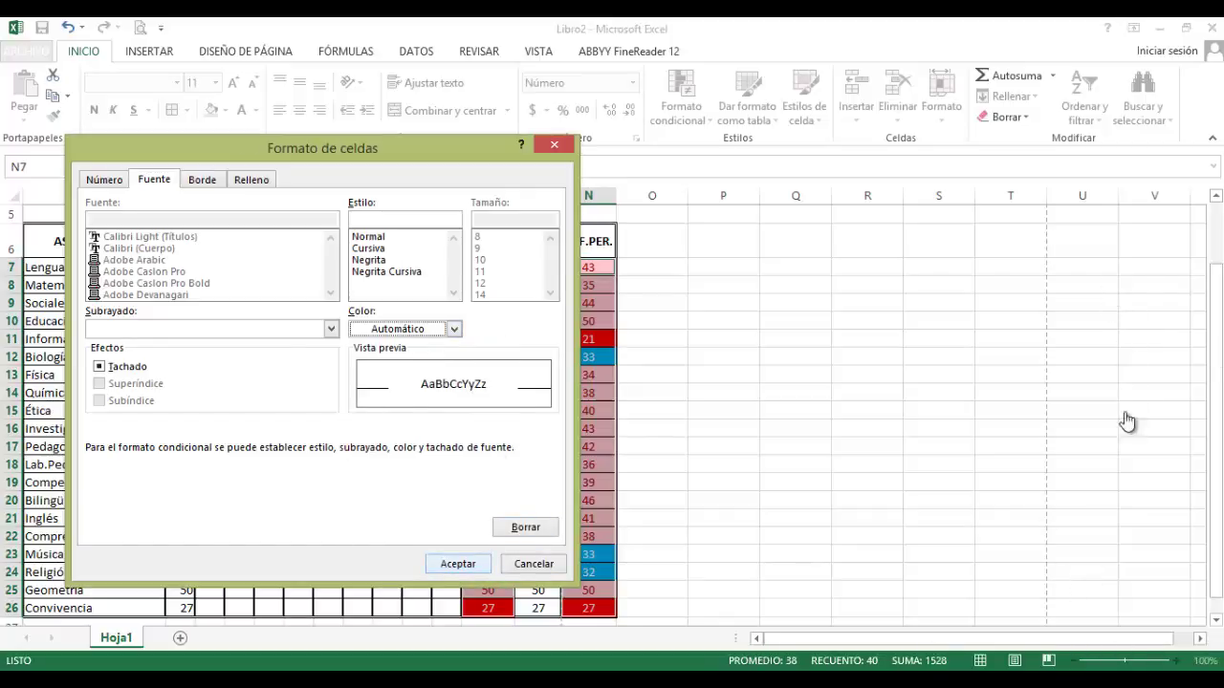
key("Return")
key("Tab")
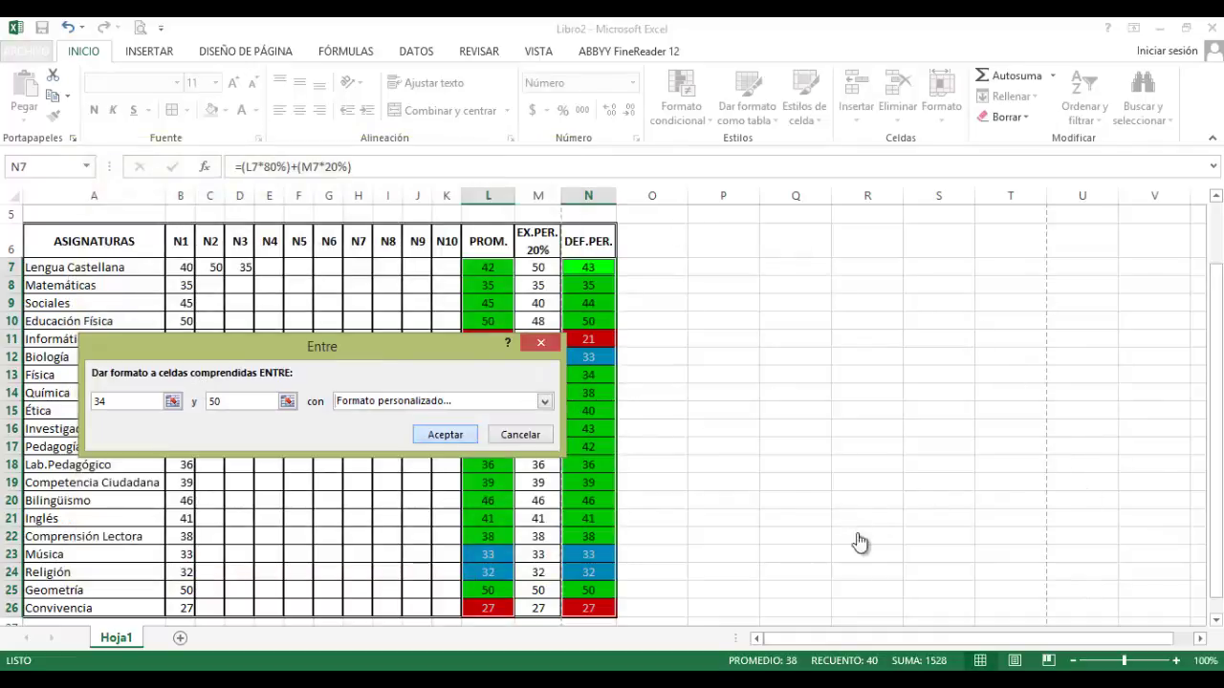
key("Return")
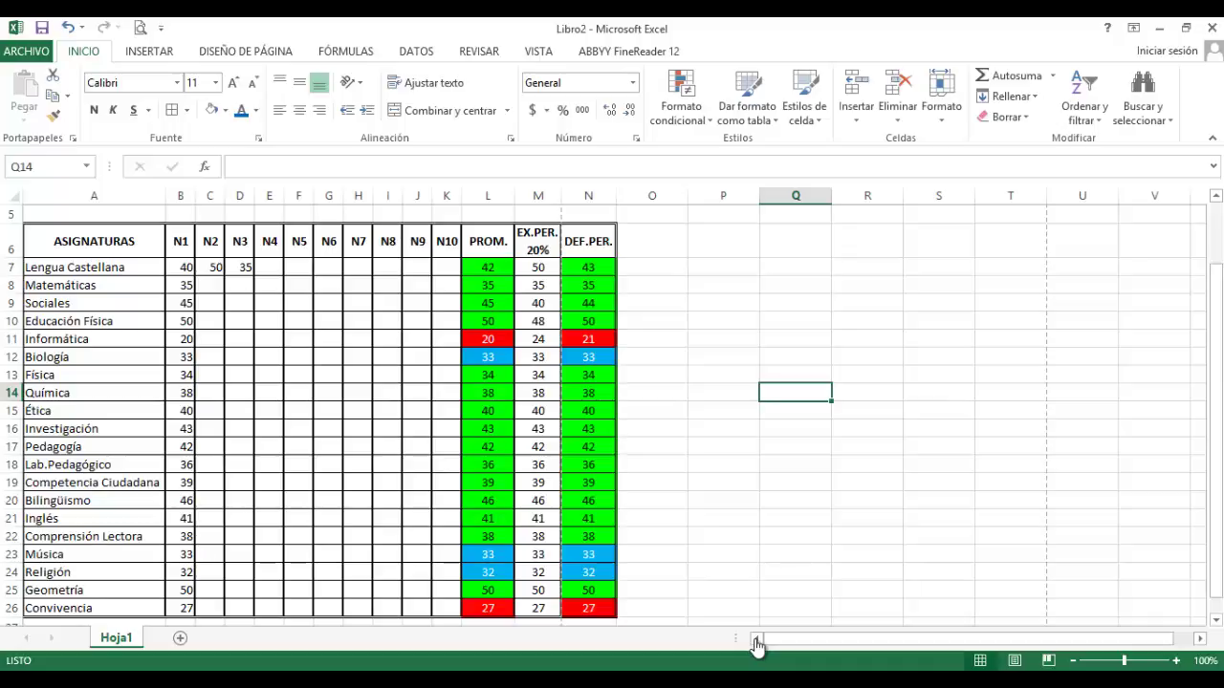
Enter 50 as the N2 grade for Informática in cell C11
key("Left")
key("Left")
key("Left")
key("Left")
key("Up")
key("Up")
key("Up")
key("Left")
key("Left")
key("Left")
key("Left")
key("Left")
key("Left")
key("Left")
key("Left")
key("Left")
key("Left")
key("Up")
key("Up")
key("Up")
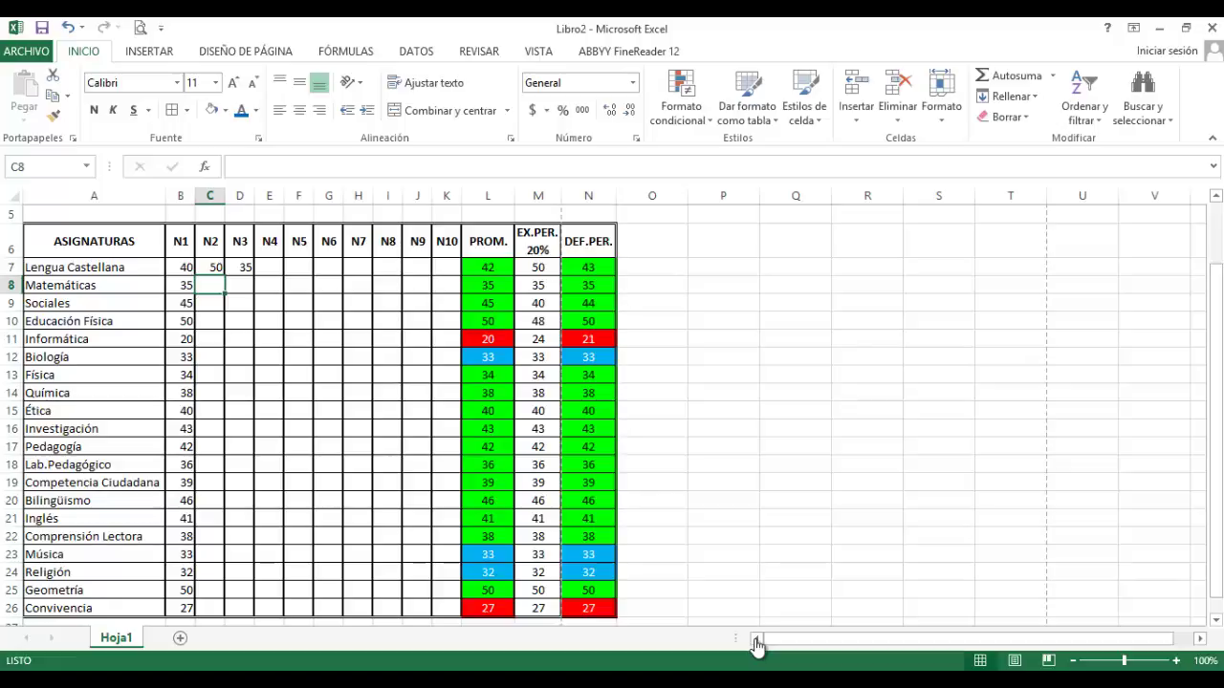
key("Down")
key("Down")
key("Down")
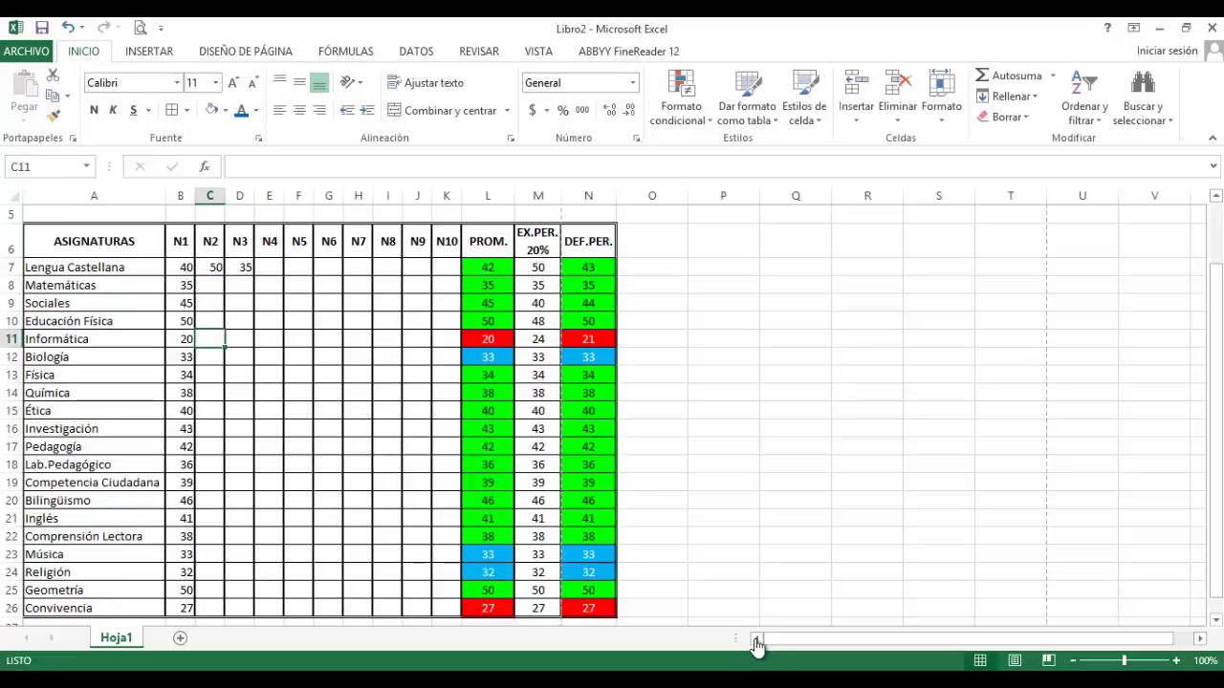
left_click(938, 571)
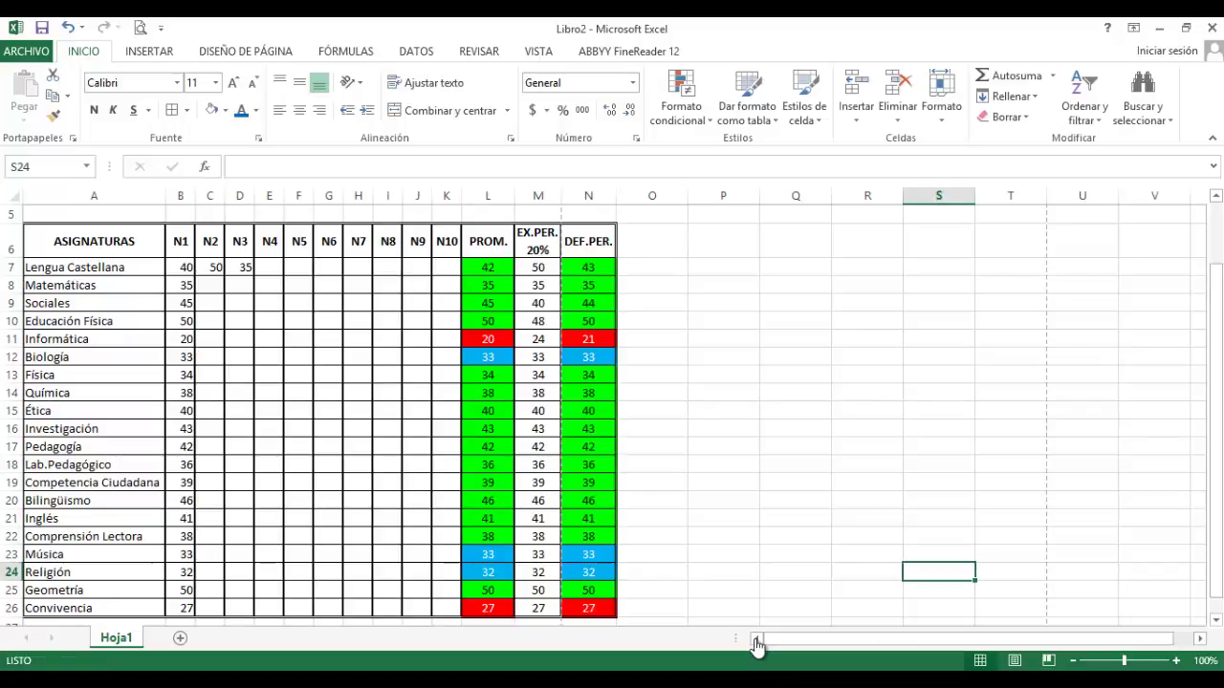
left_click(210, 339)
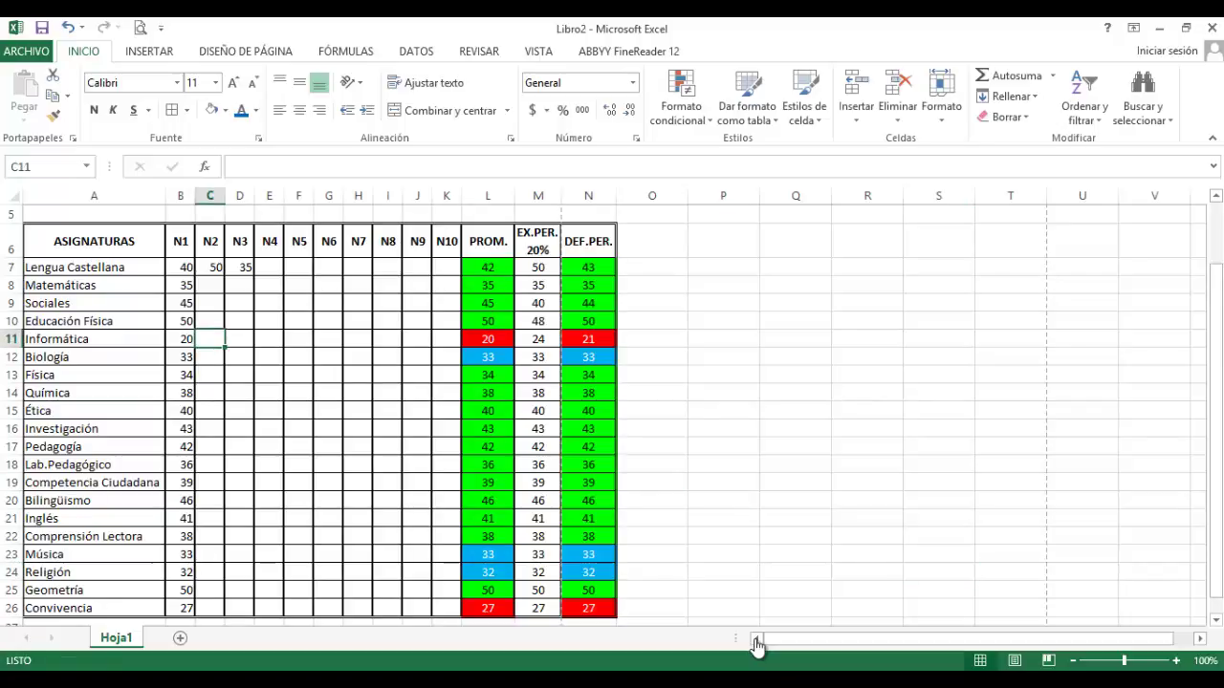
type("50")
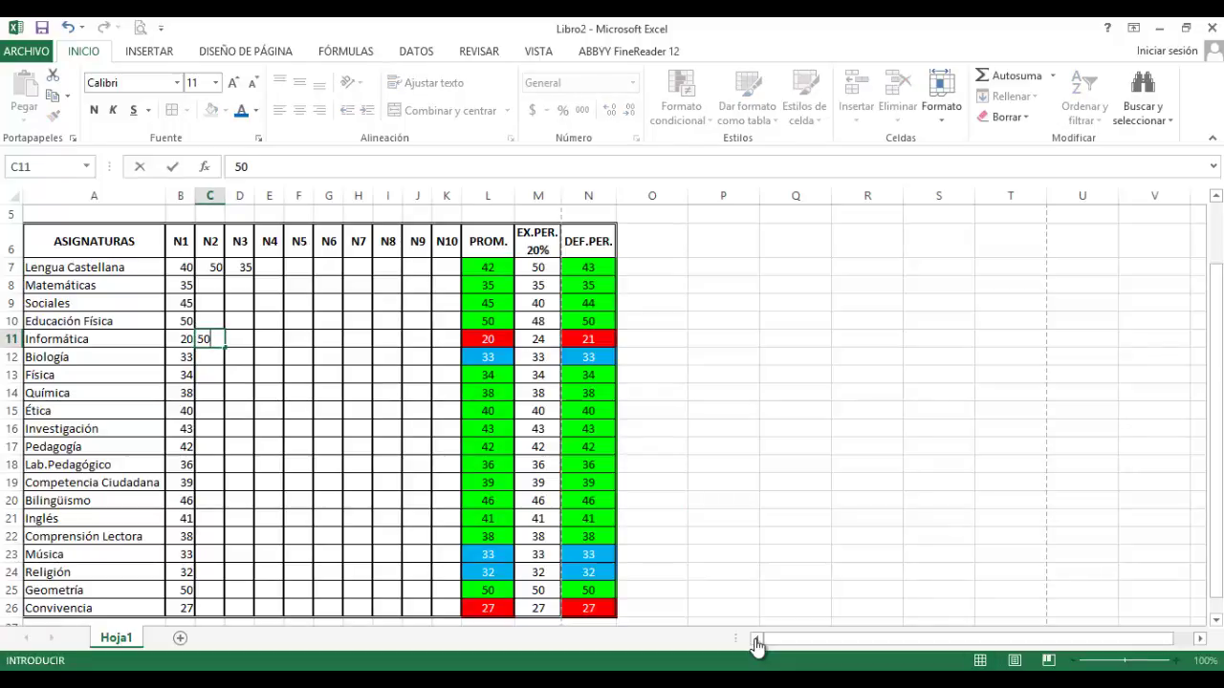
key("Tab")
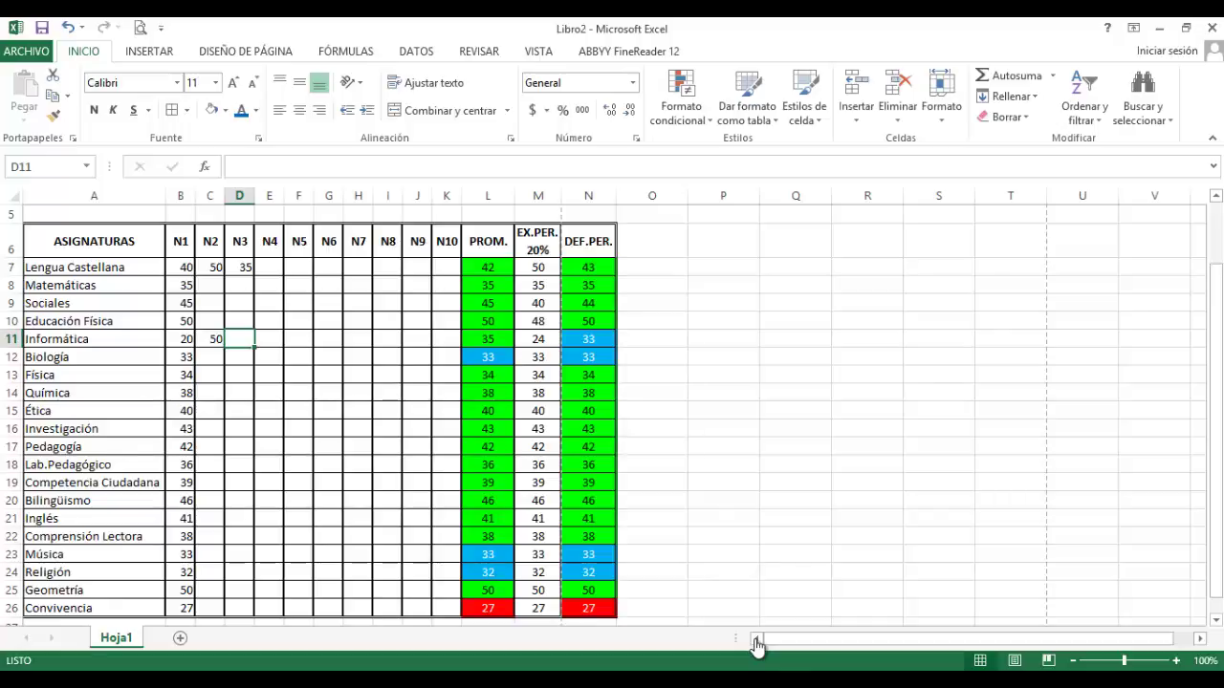
Merge and centre cells B5:N5 above the grade headers and enter the title CALIFICACIONES
scroll(755, 645, "up", 2)
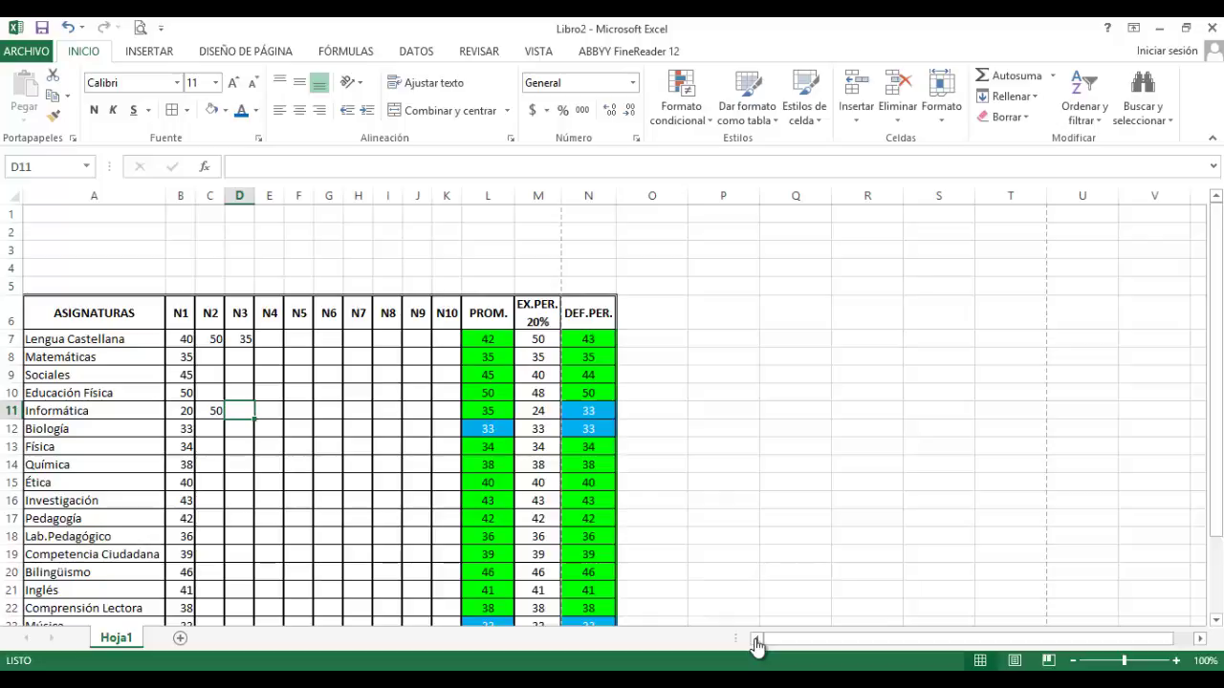
left_click_drag(180, 285, 588, 285)
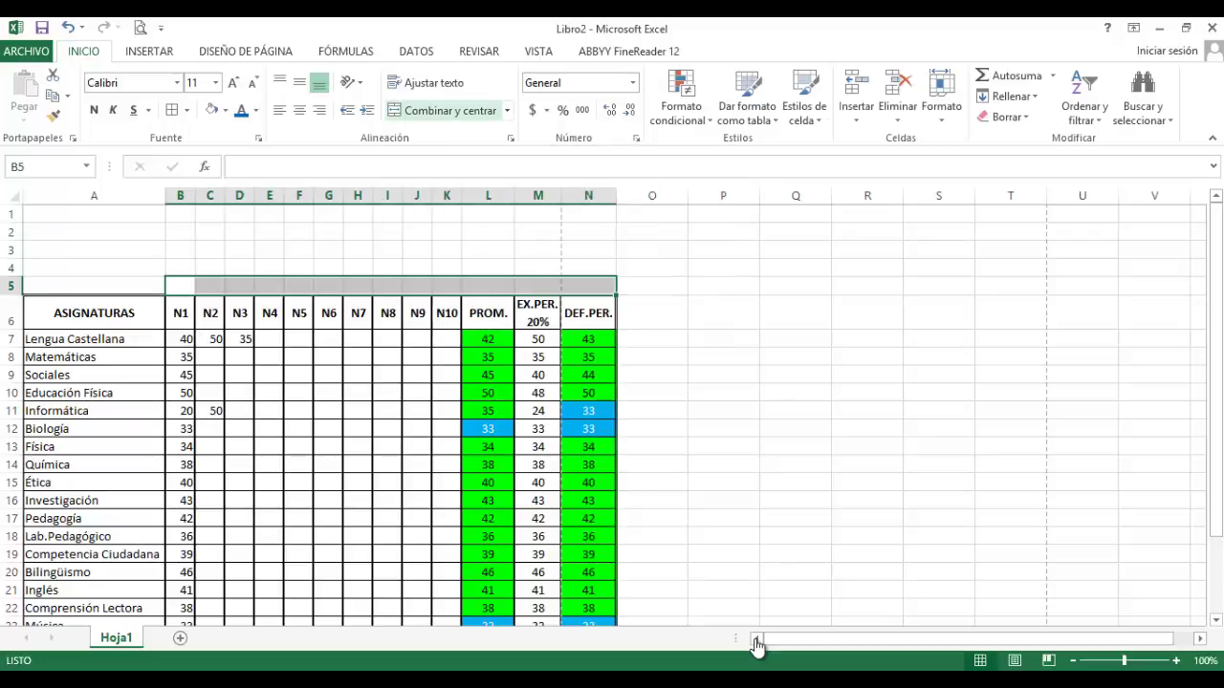
left_click(445, 110)
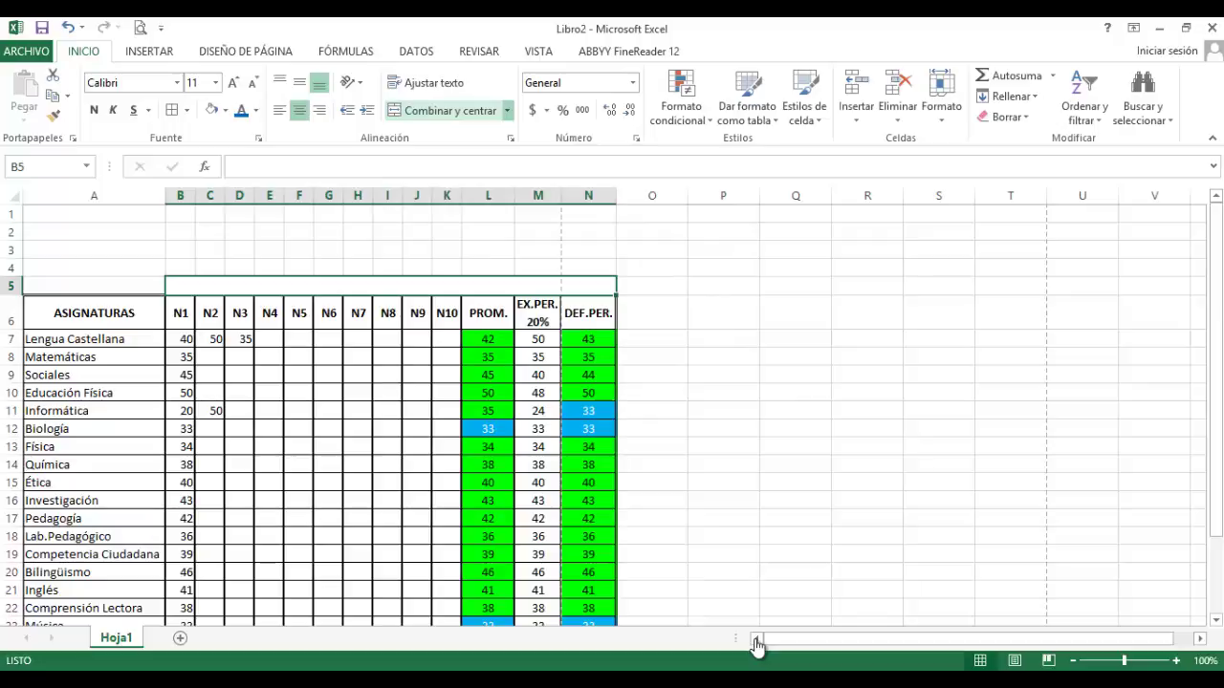
type("CALIFI")
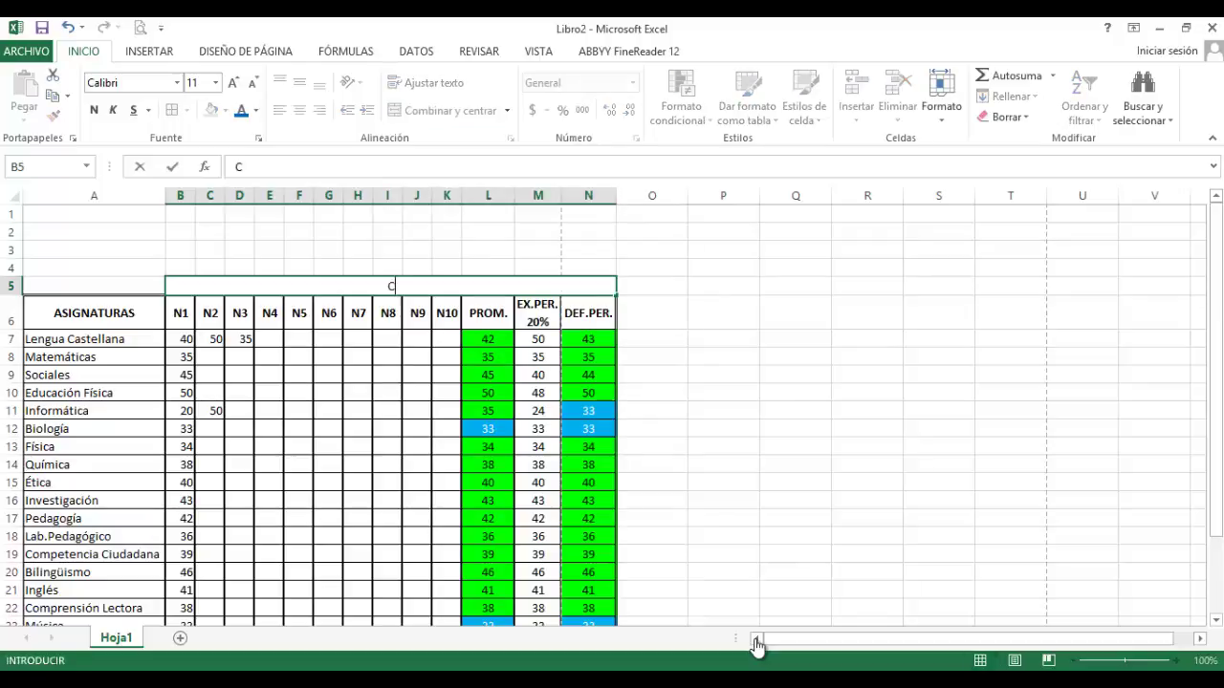
type("CIONES")
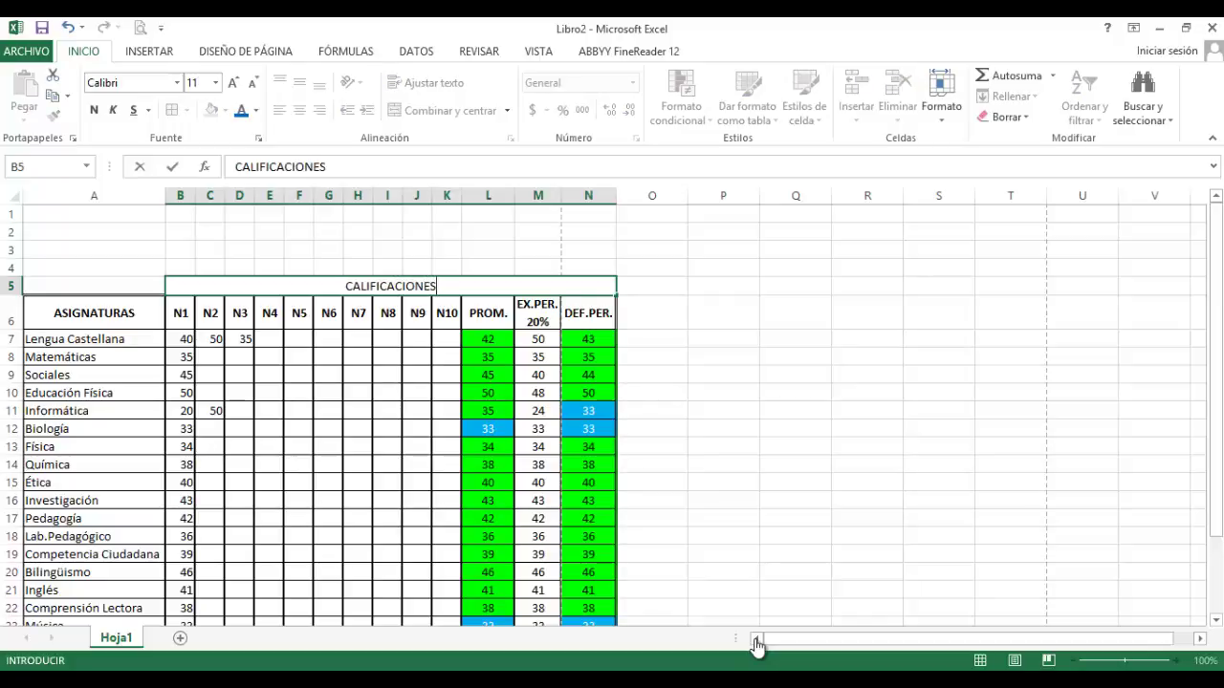
Insert spaces between the letters of the B5 title so it reads "C A L I F I C A C I O N E S", and make it bold
key("F2")
key("Left")
key("Left")
key("Left")
key("Left")
key("Left")
key("Left")
key("Left")
key("Left")
key("Left")
key("Left")
key("Left")
key("Right")
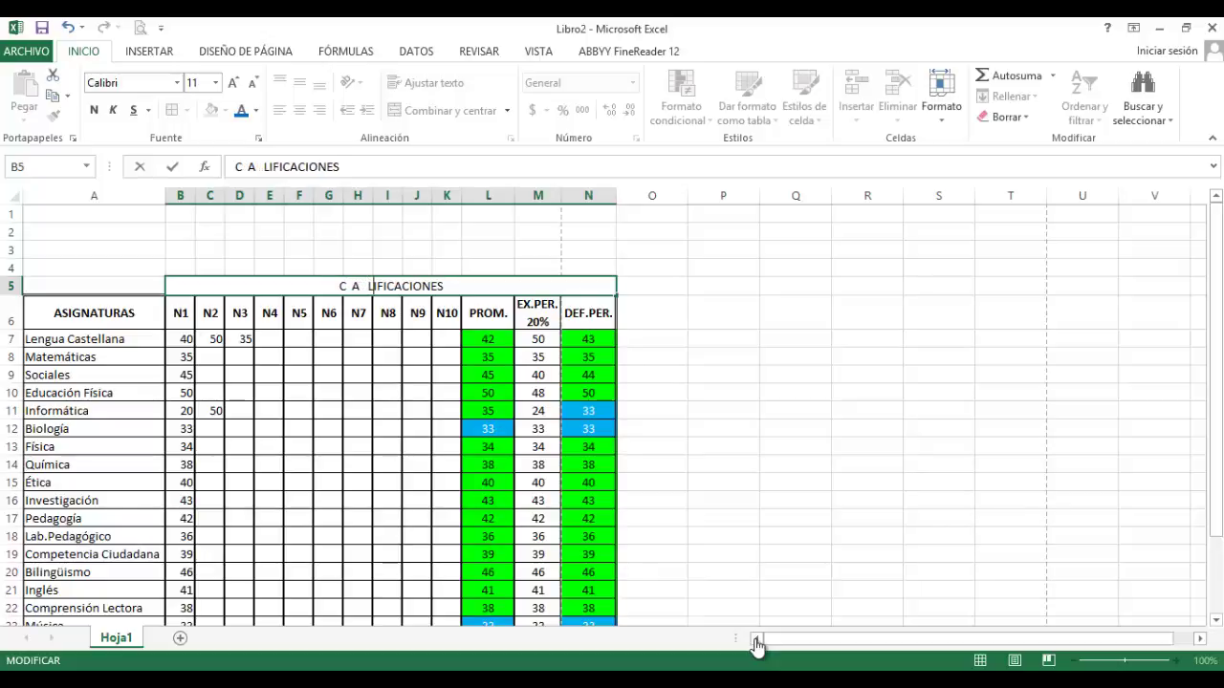
key("BackSpace")
key("Right")
key("Right")
key("Right")
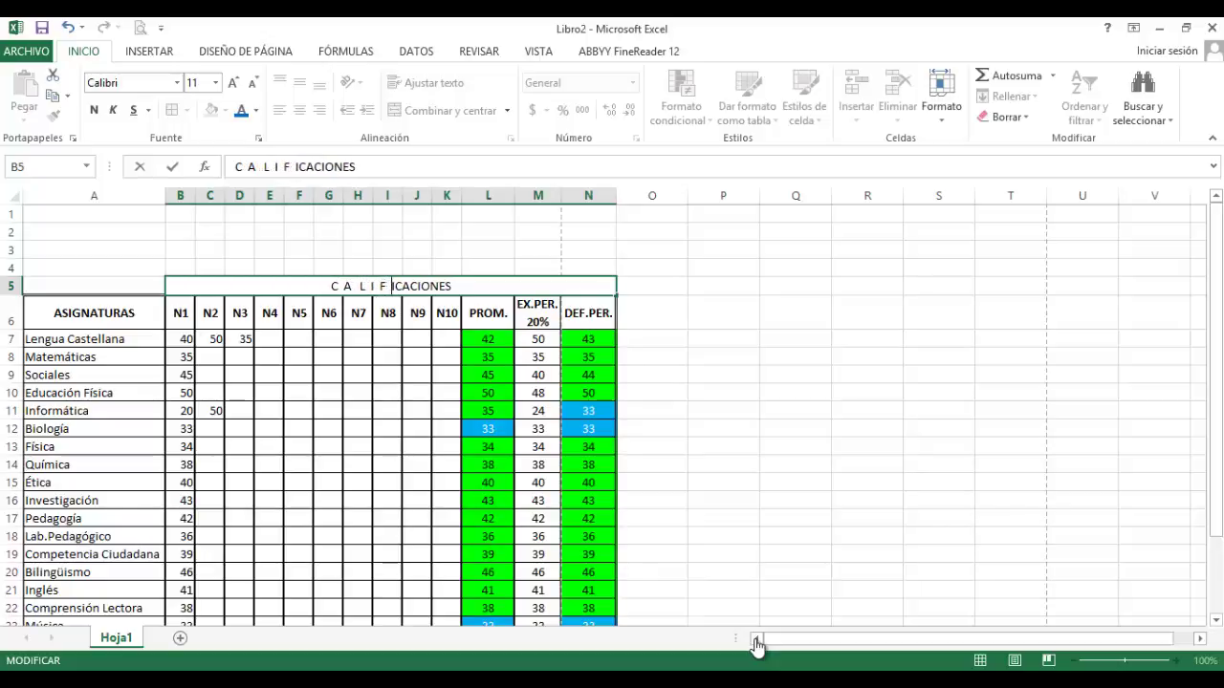
key("Right")
key("Right")
key("Right")
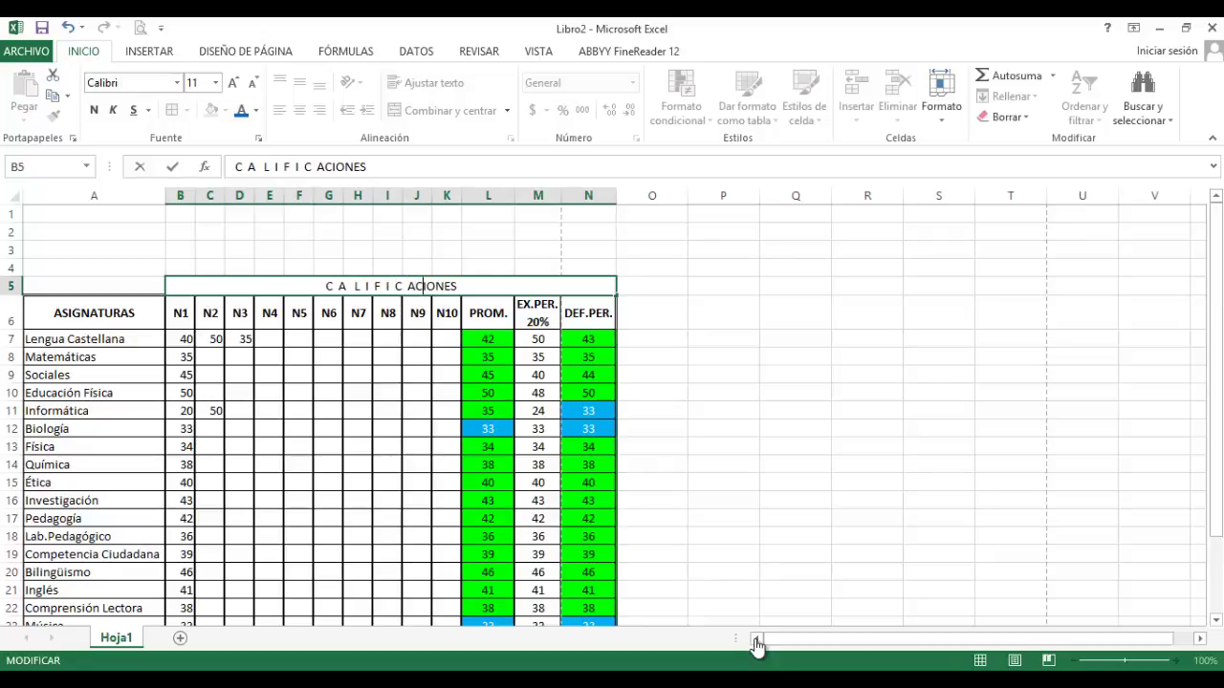
key("Right")
key("Right")
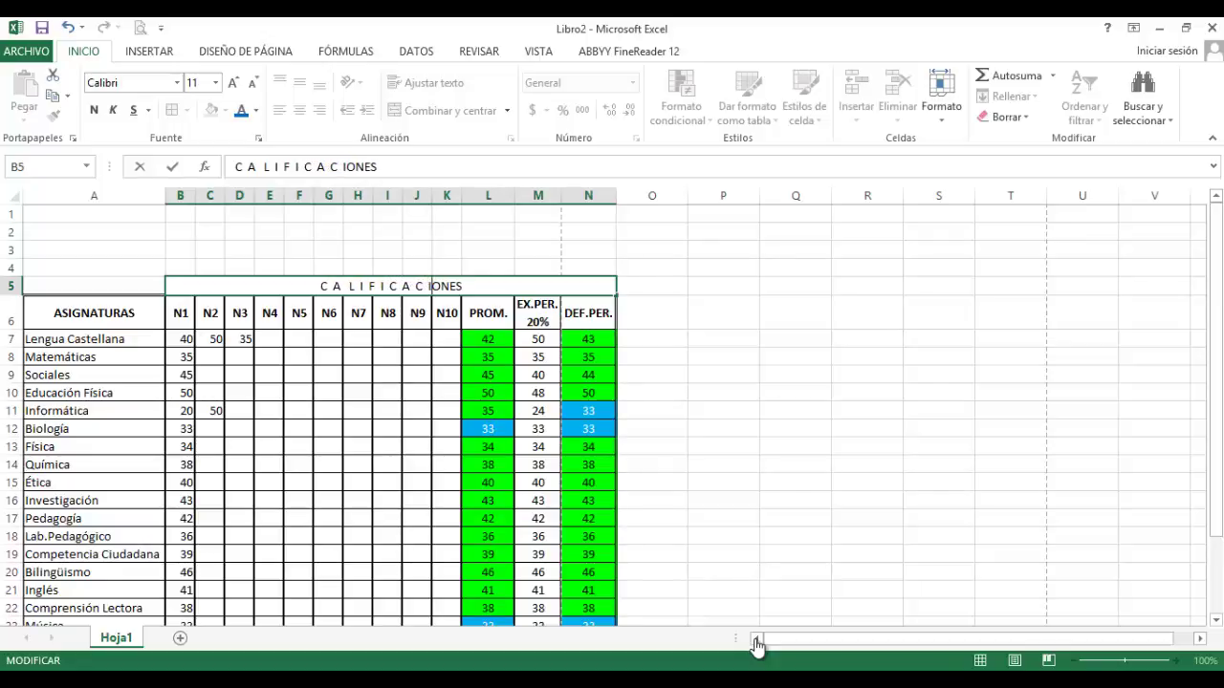
key("Right")
key("Right")
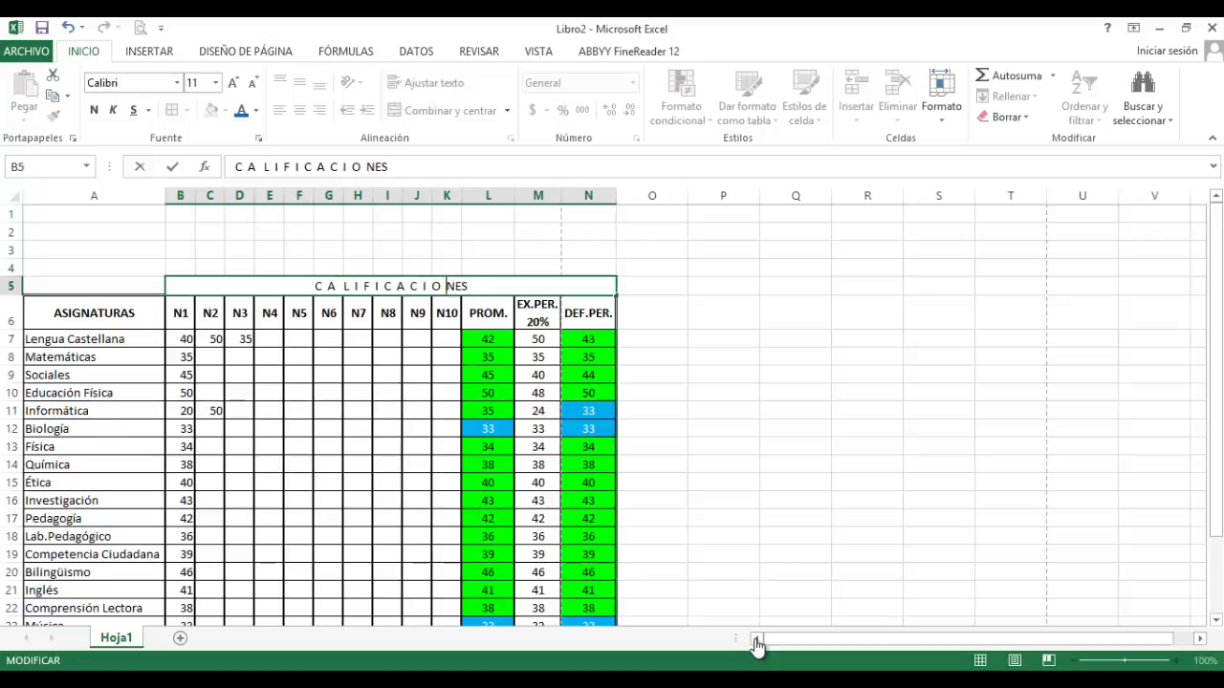
key("ctrl+Return")
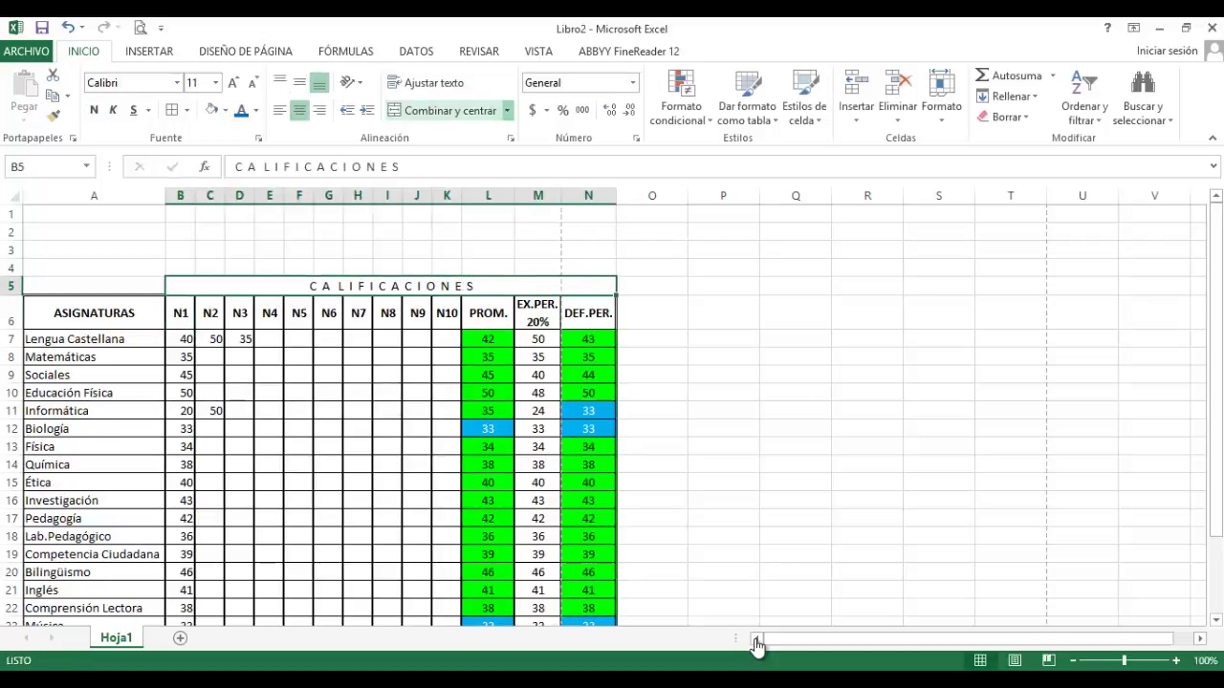
key("ctrl+n")
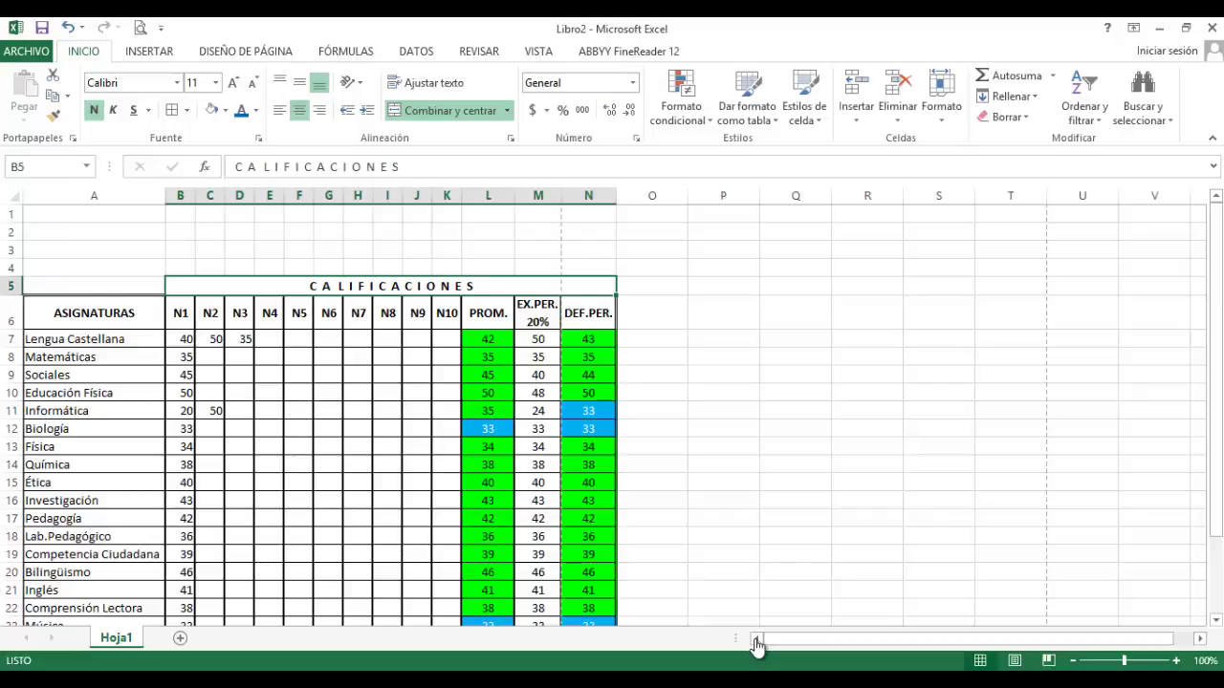
Merge and centre cells B4:N4 above the CALIFICACIONES title and enter PRIMERO PERÍODO
key("Up")
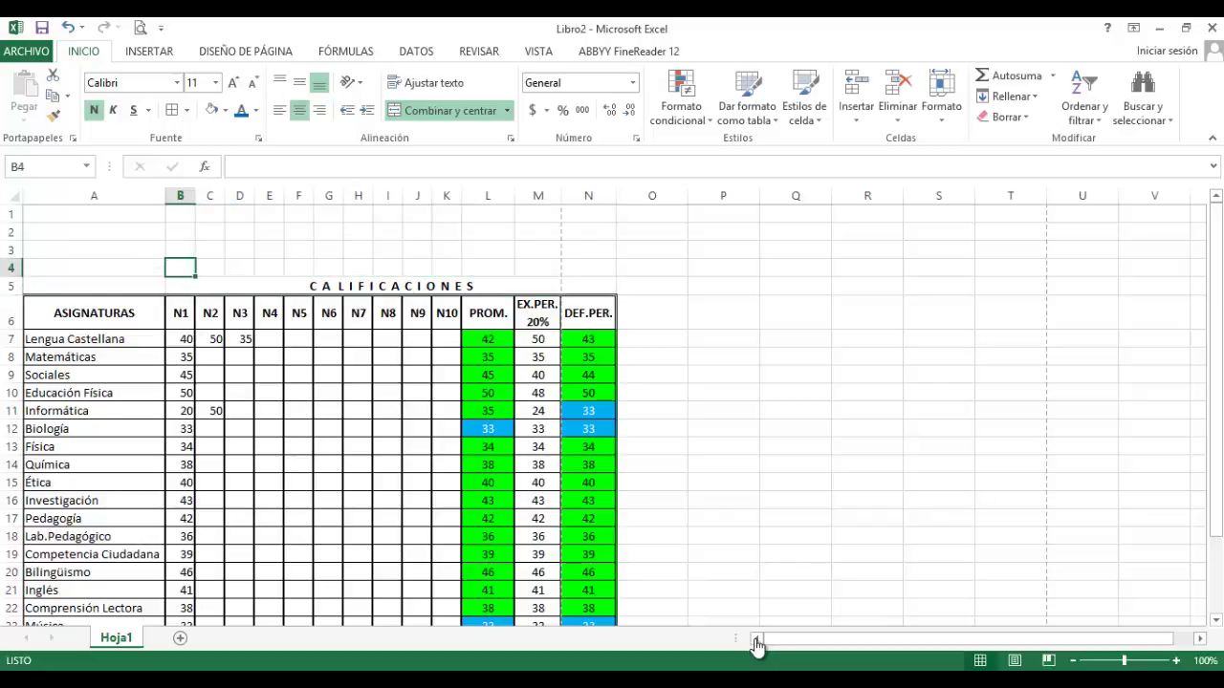
key("shift+Right")
key("shift+Right")
key("shift+Right")
key("shift+Right")
key("shift+Right")
key("shift+Right")
key("shift+Right")
key("shift+Right")
key("shift+Right")
key("shift+Right")
key("shift+Right")
key("shift+Right")
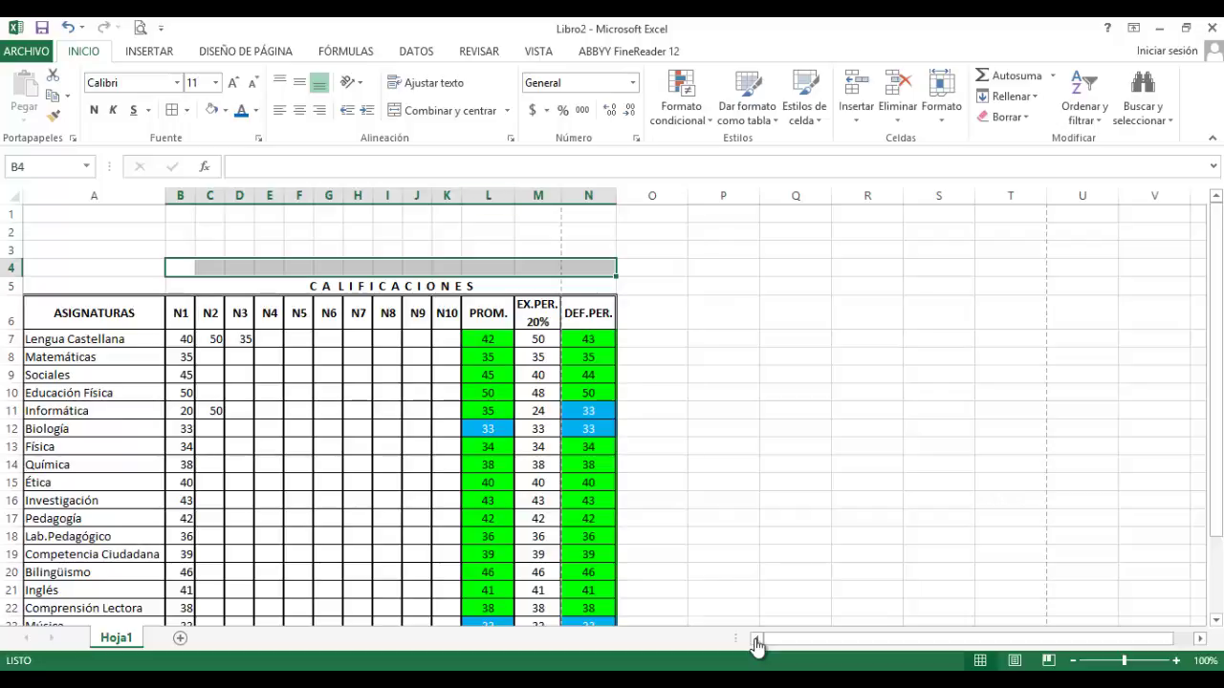
key("Return")
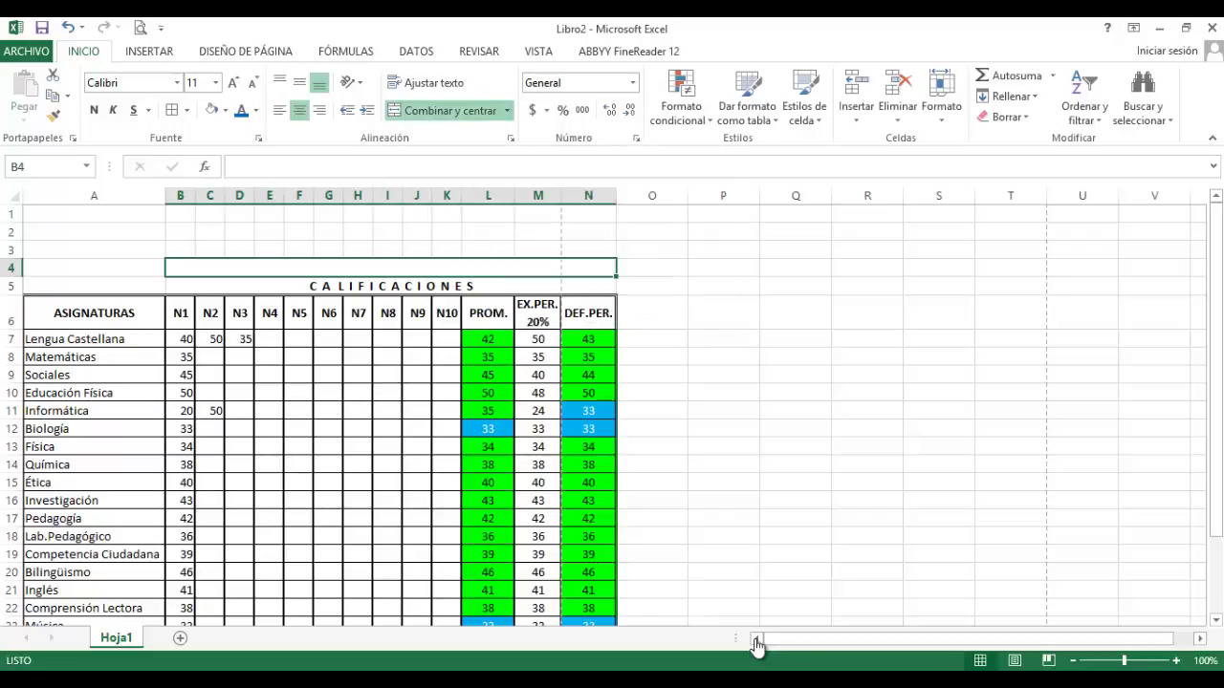
type("PRIMER")
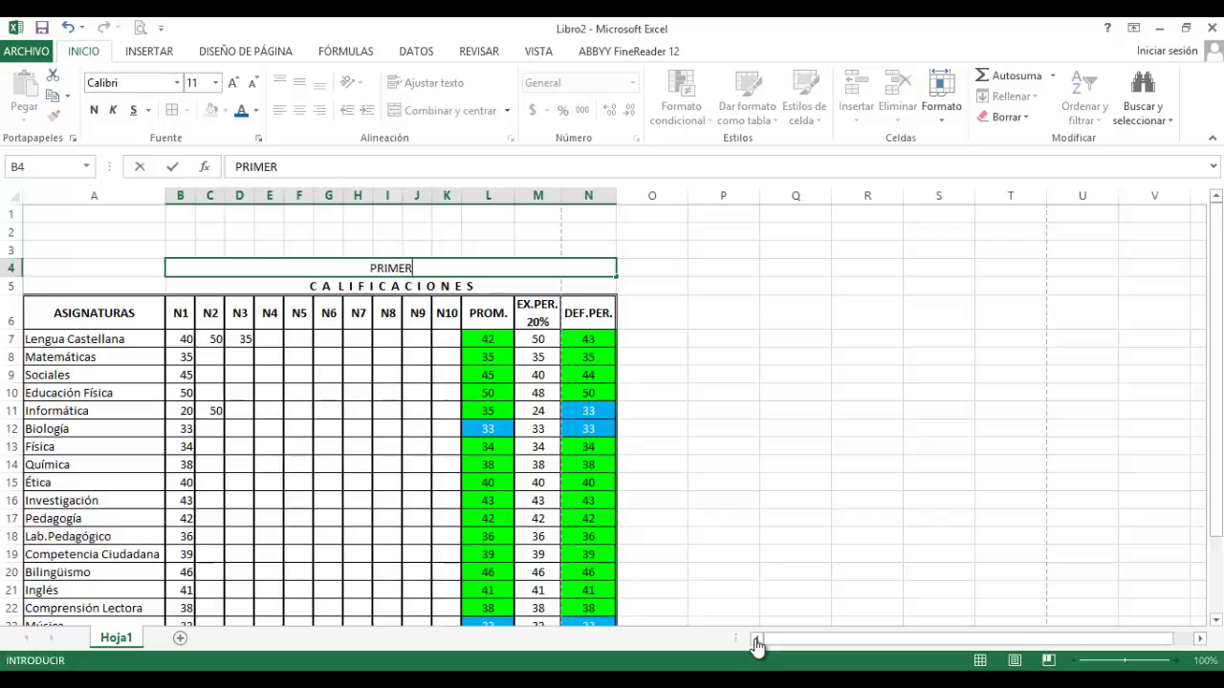
type("O PERÍODO")
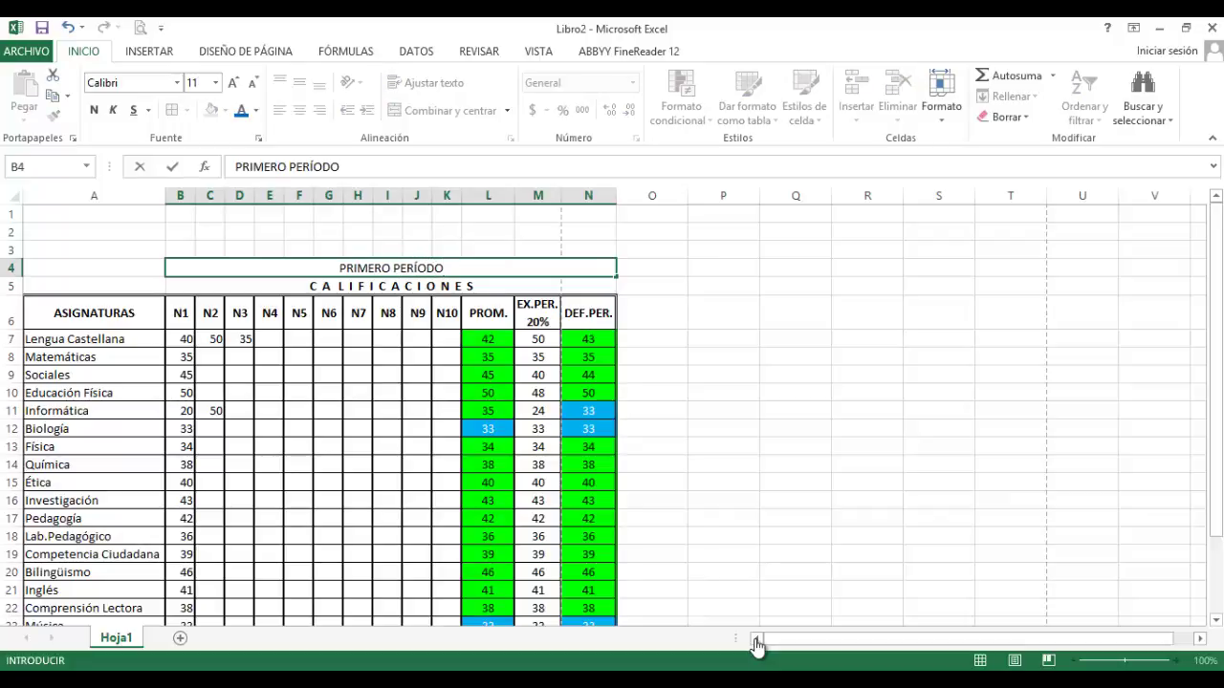
Insert spaces between the letters of the B4 title so it reads "P R I M E R O P E R Í O D O"
key("F2")
key("Left")
key("Left")
key("Left")
key("Left")
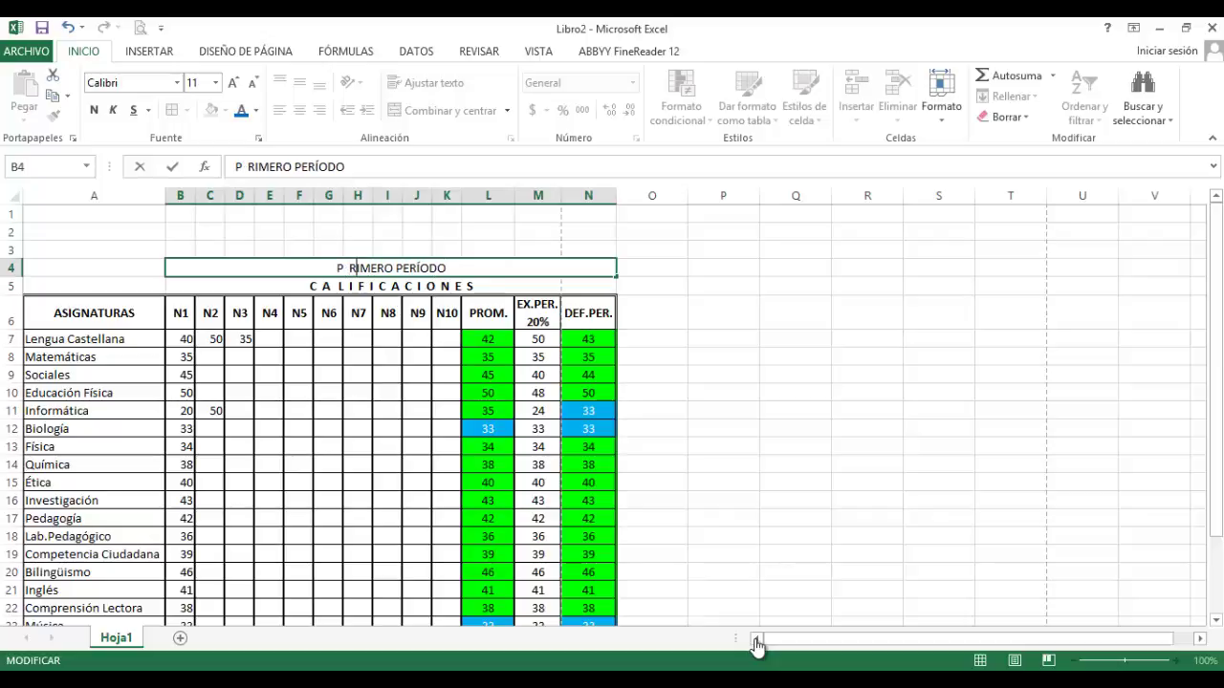
key("Right")
key("Right")
key("Right")
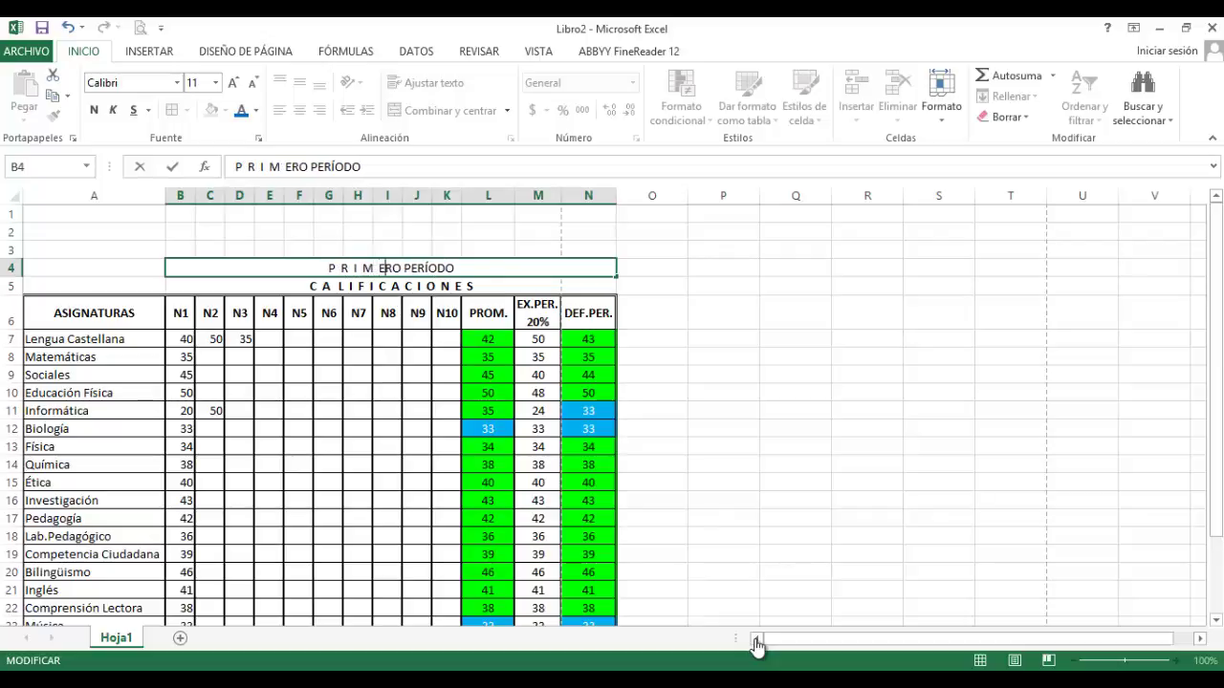
key("Right")
key("Right")
key("Right")
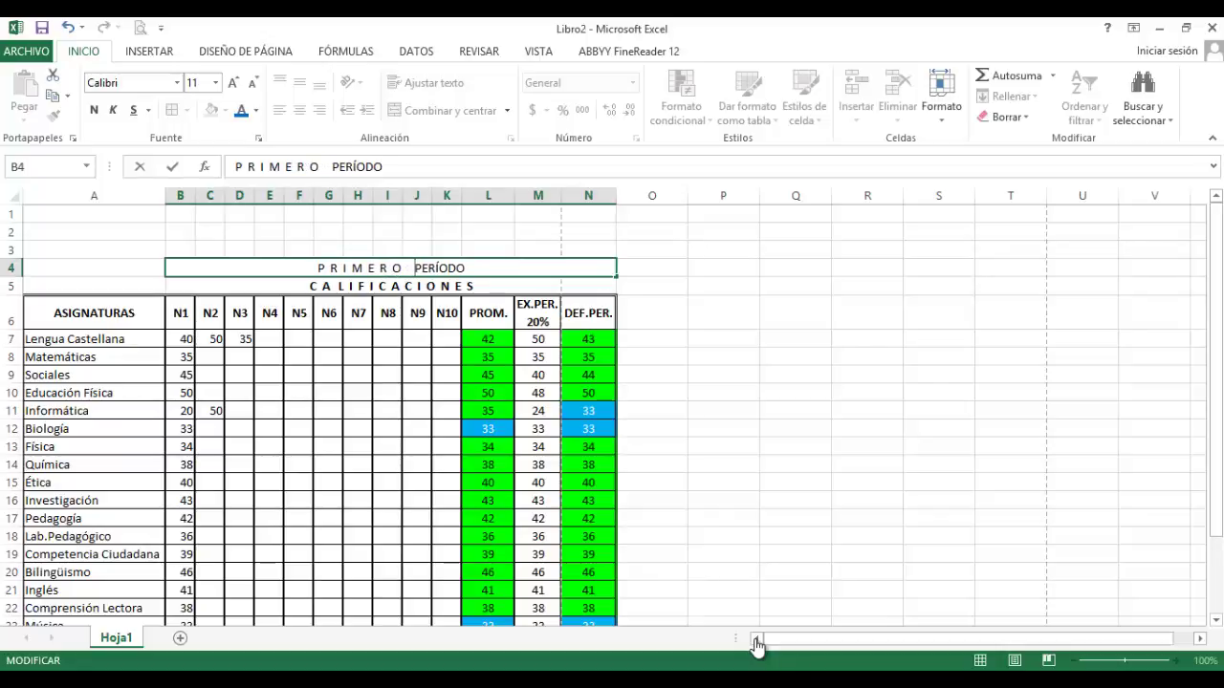
key("Right")
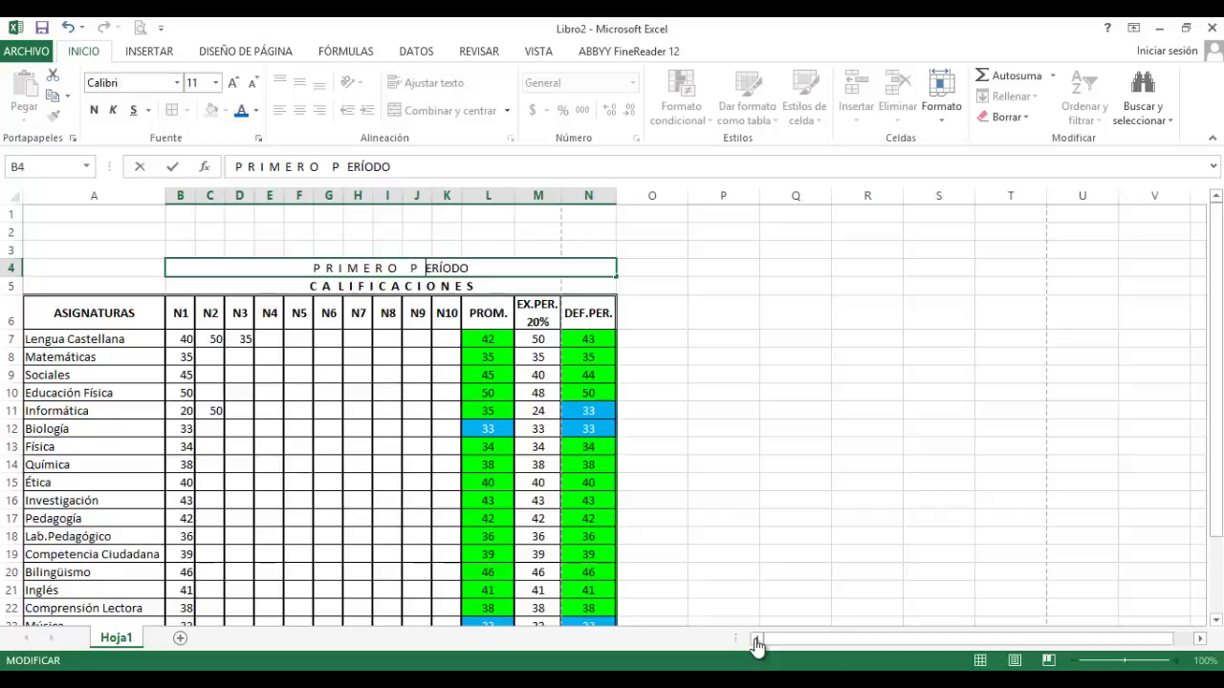
key("Right")
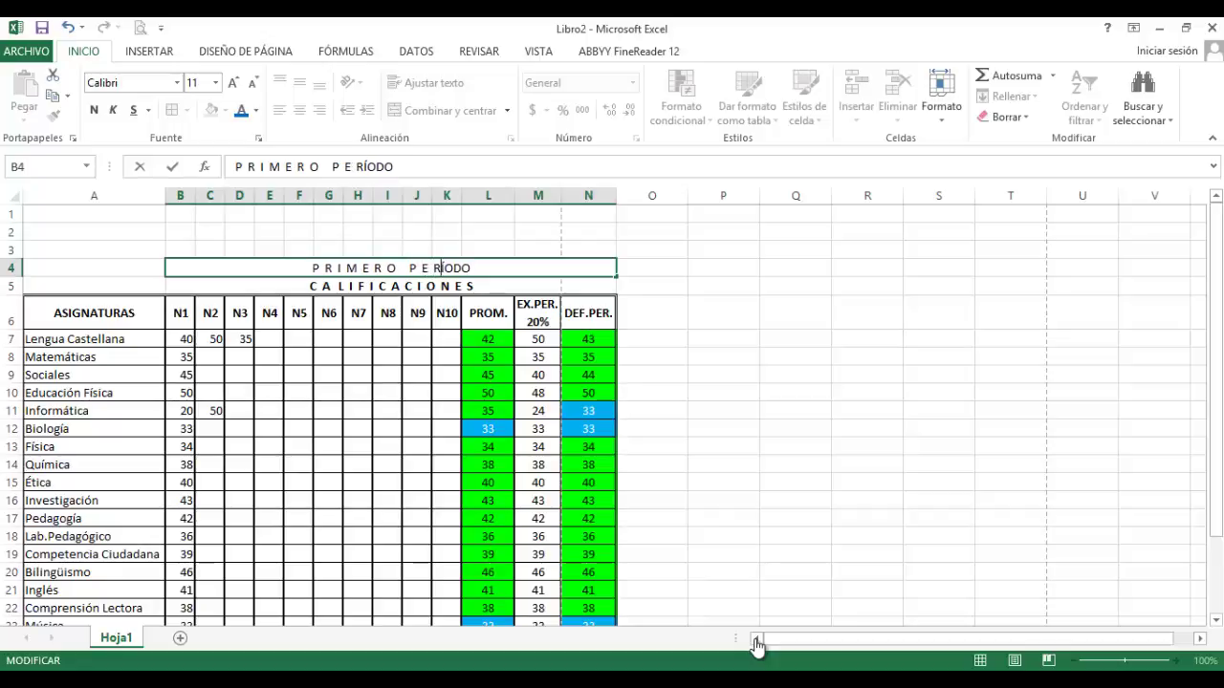
key("Right")
key("Right")
key("Right")
key("Right")
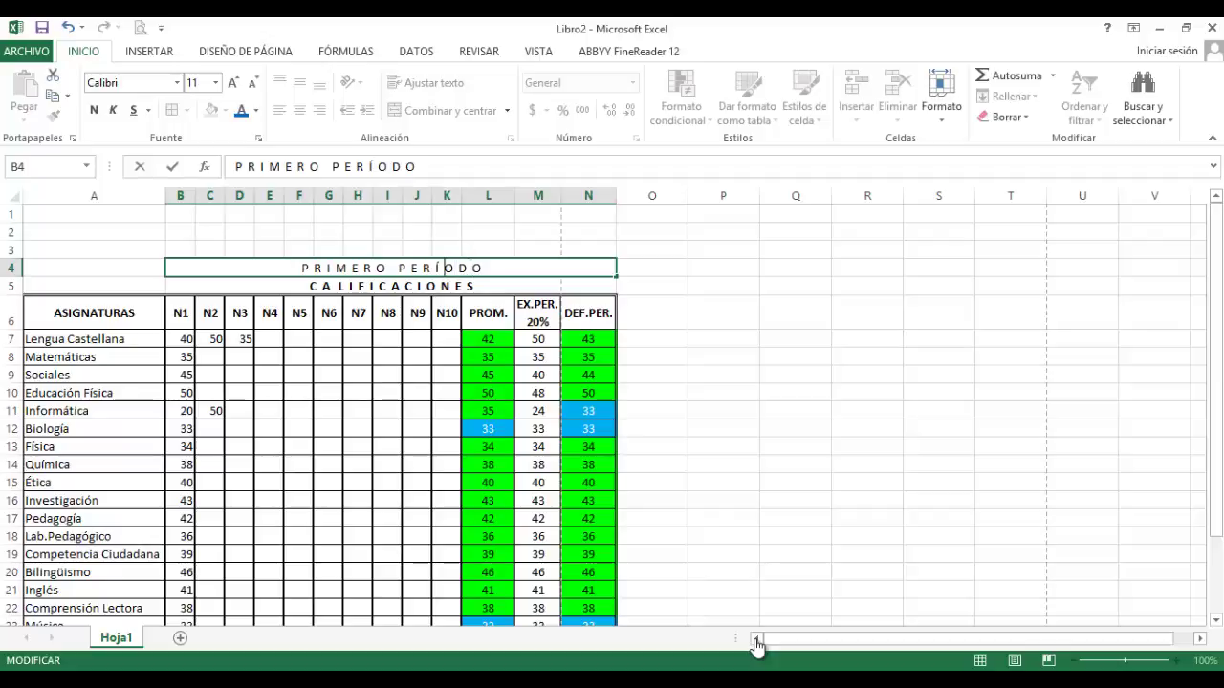
Remove the final O from the first word of the B4 title so it reads "P R I M E R P E R Í O D O", and make it bold
key("Left")
key("Left")
key("Left")
key("Left")
key("Left")
key("Left")
key("Left")
key("Left")
key("Left")
key("BackSpace")
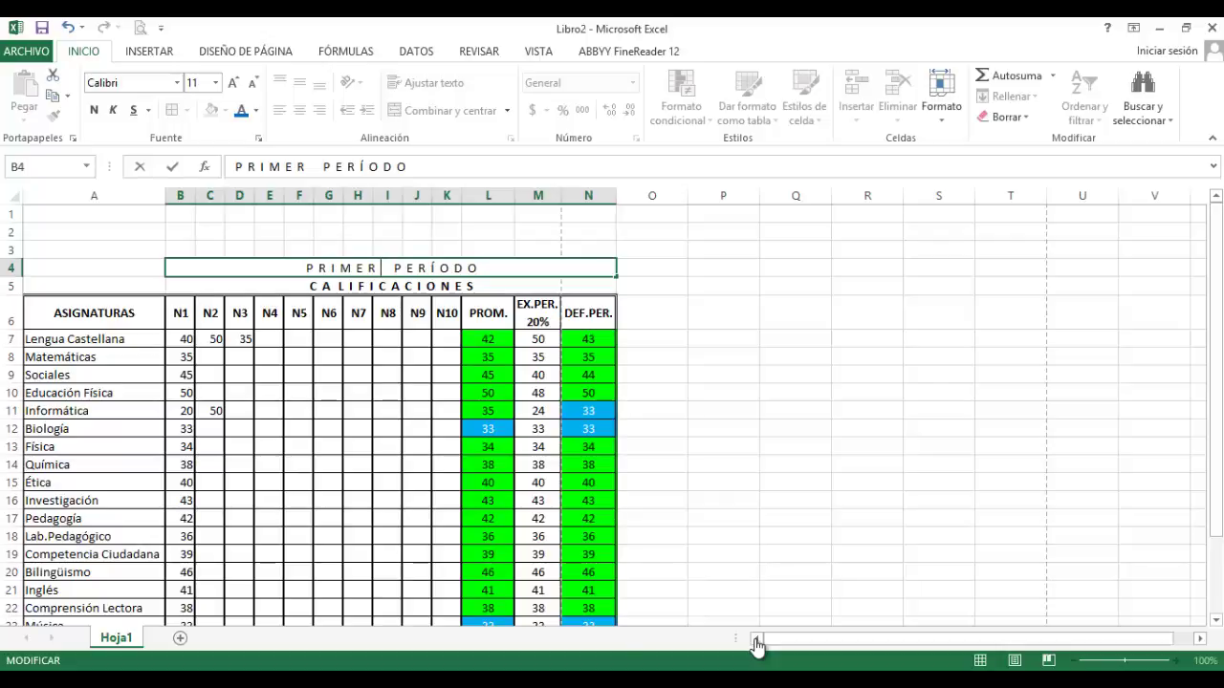
key("ctrl+Return")
key("Return")
key("Up")
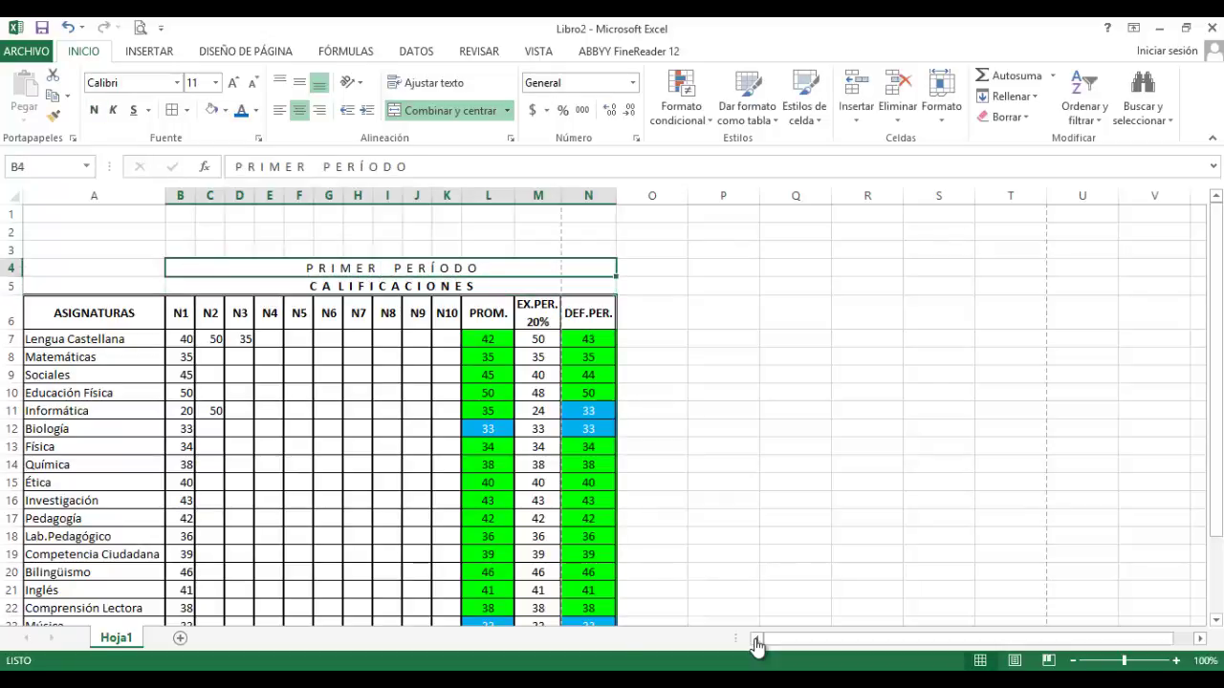
key("ctrl+n")
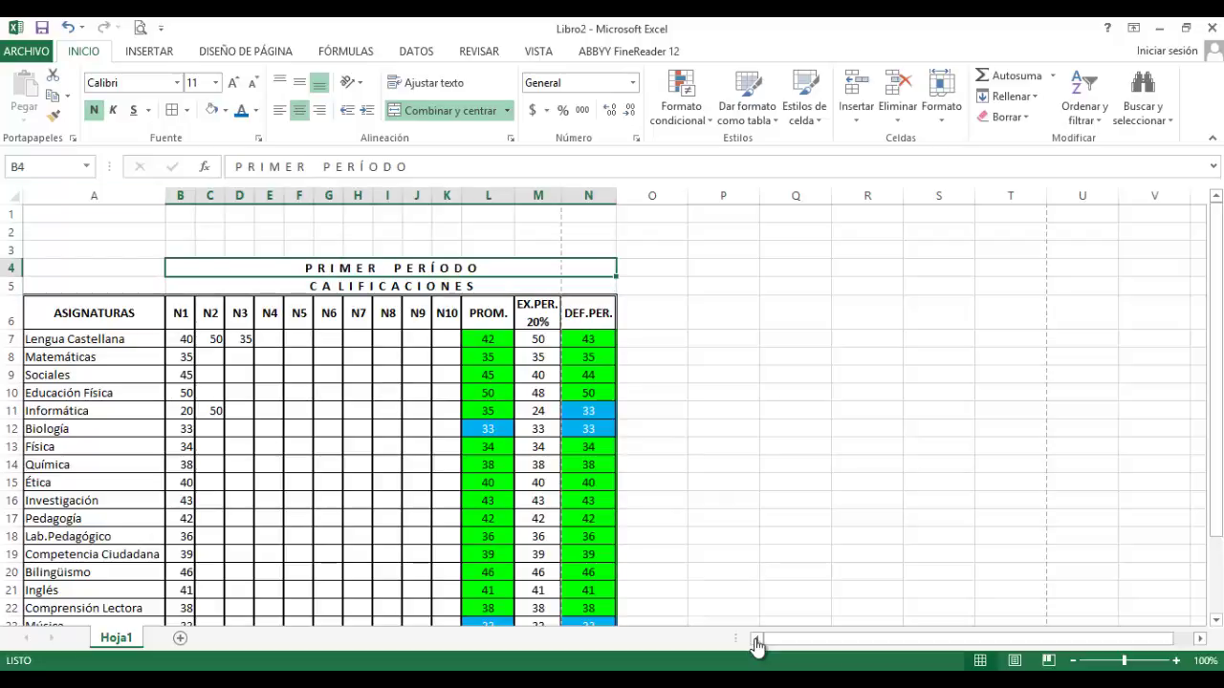
Fill the merged CALIFICACIONES title cell B5 with a light gold theme colour
key("Down")
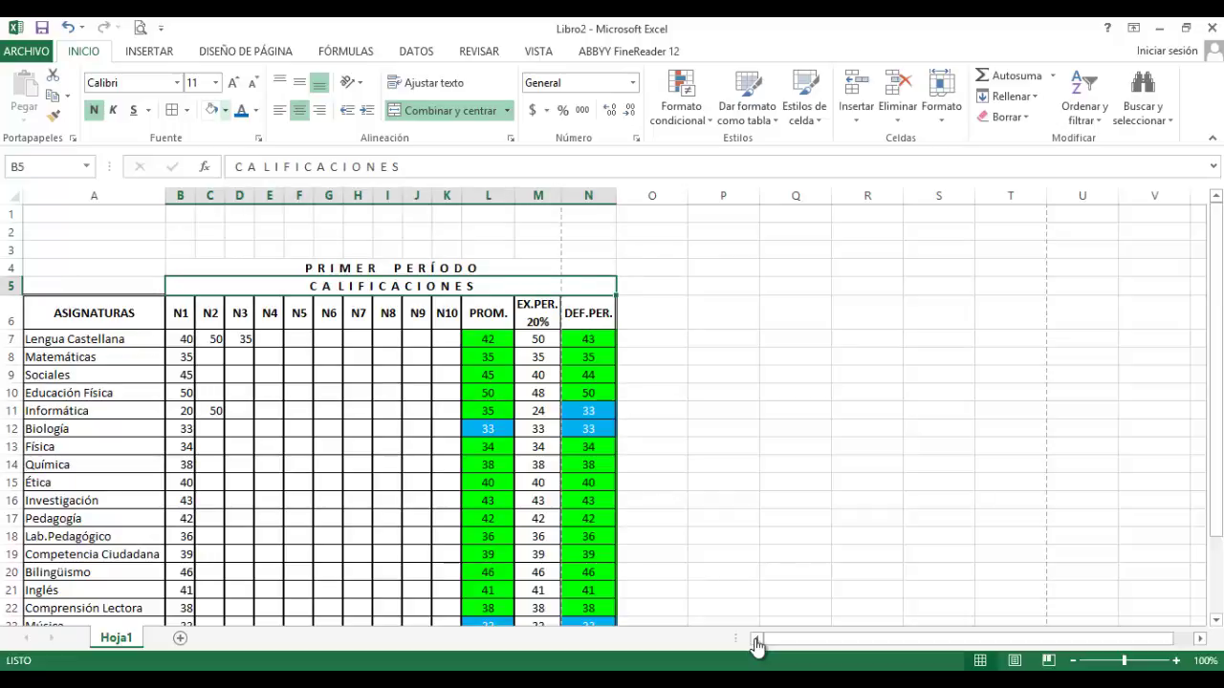
key("alt+o")
key("s")
key("r")
key("Down")
key("Down")
key("Down")
key("Down")
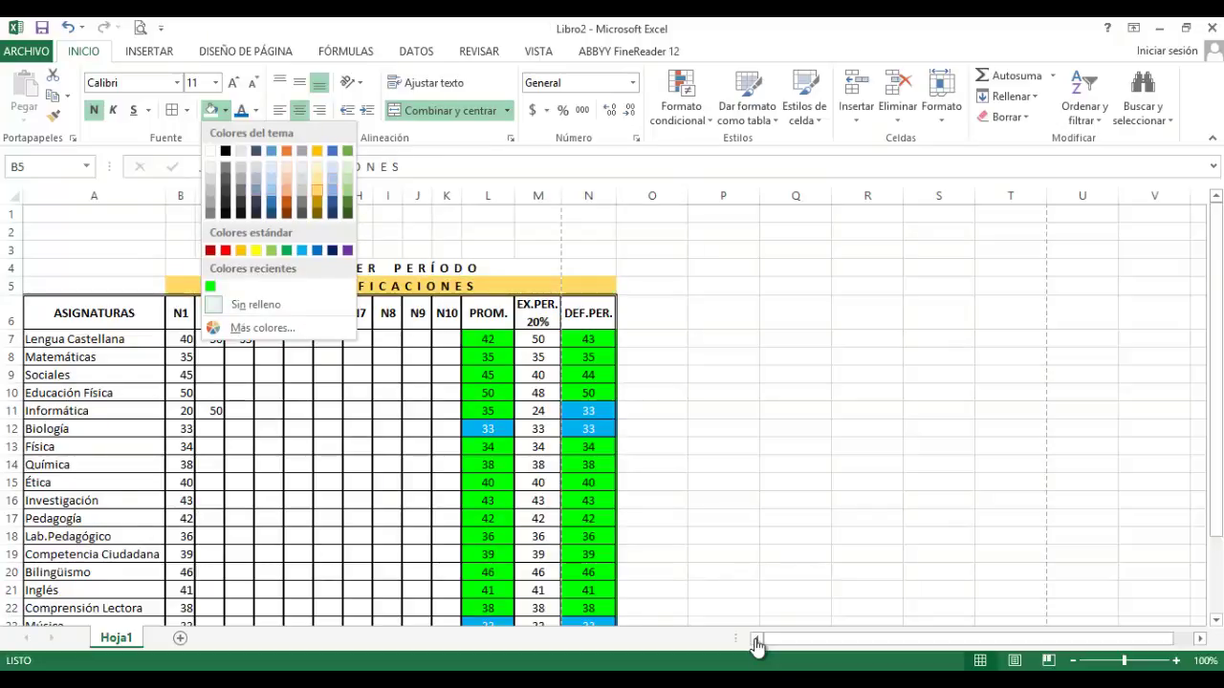
key("Up")
key("Return")
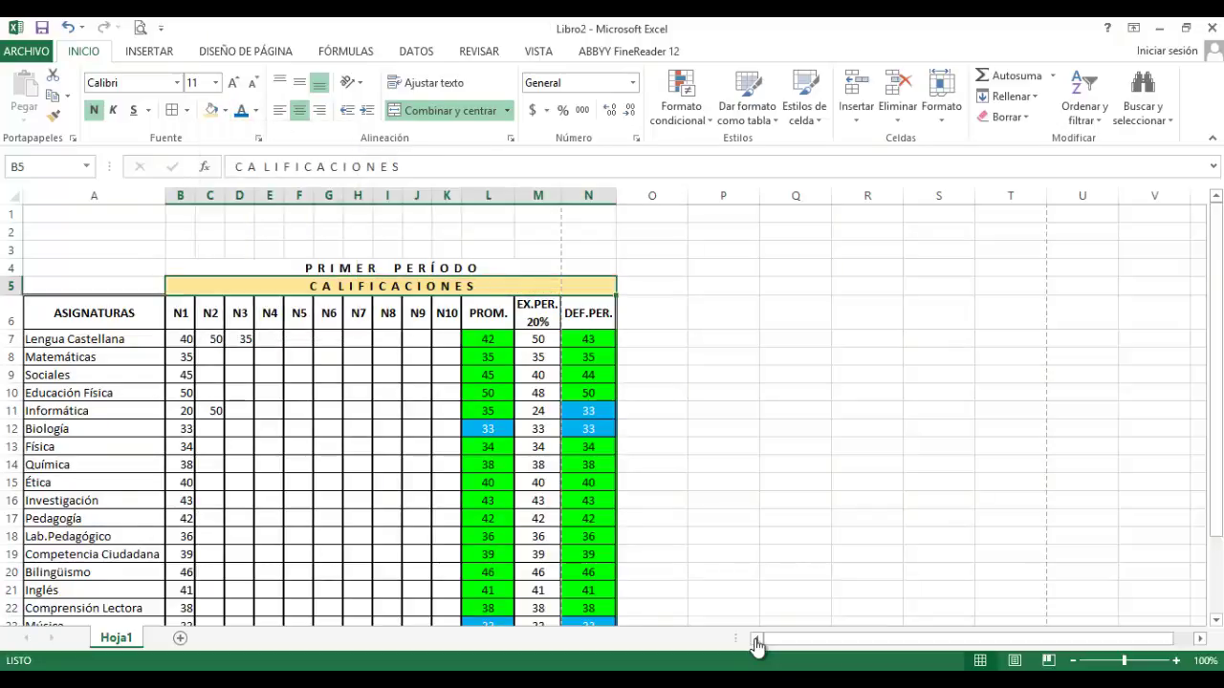
Fill the merged PRIMER PERÍODO title cell B4 with the same light gold colour
key("Up")
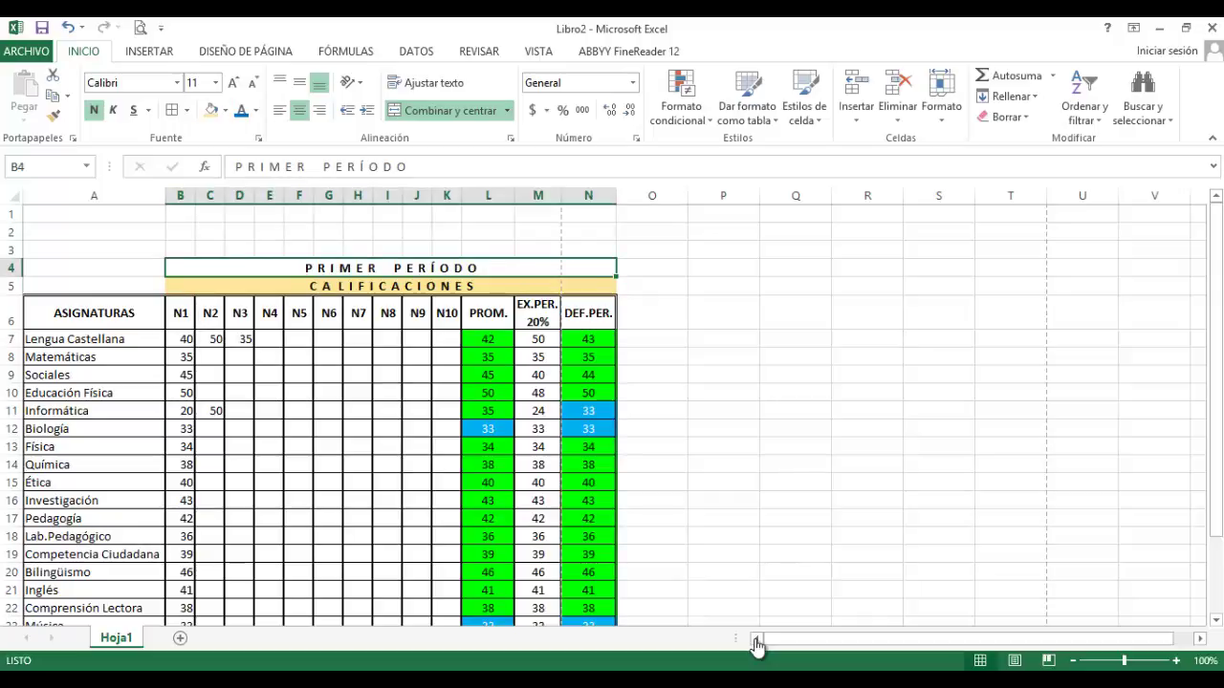
key("alt+h")
key("h")
key("Return")
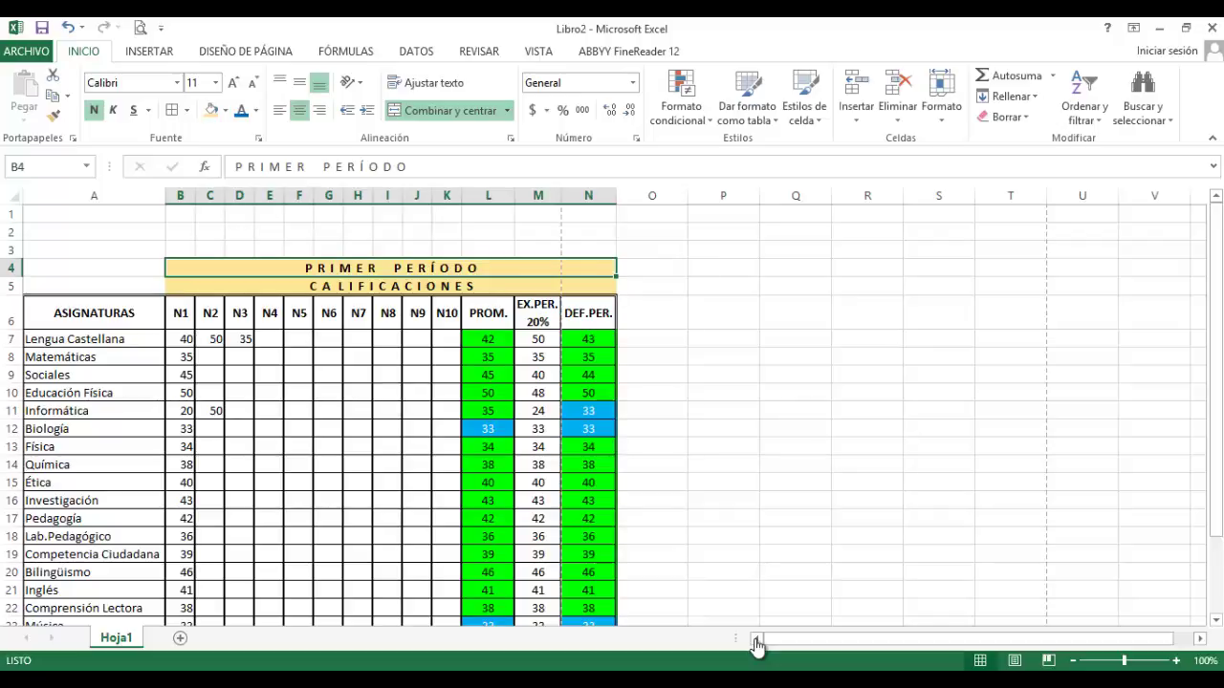
Set a double-line outer border on all four sides of the title rows A4:N5
key("Left")
key("shift+Down")
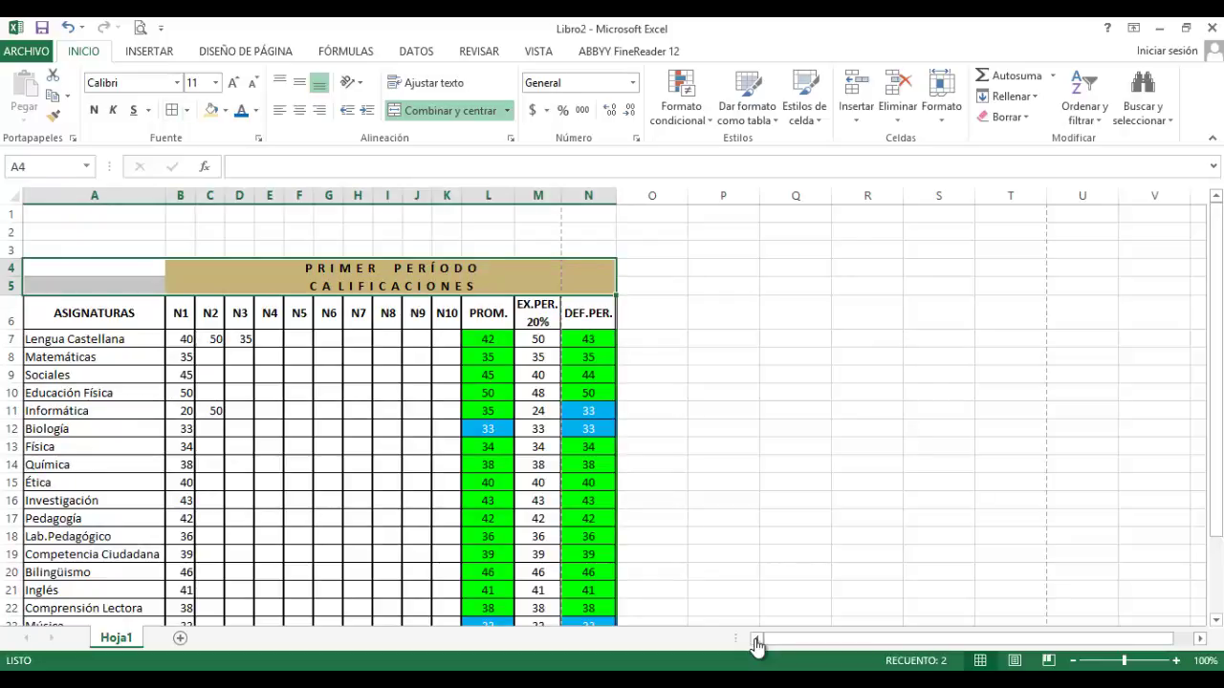
key("alt+h")
key("b")
key("Up")
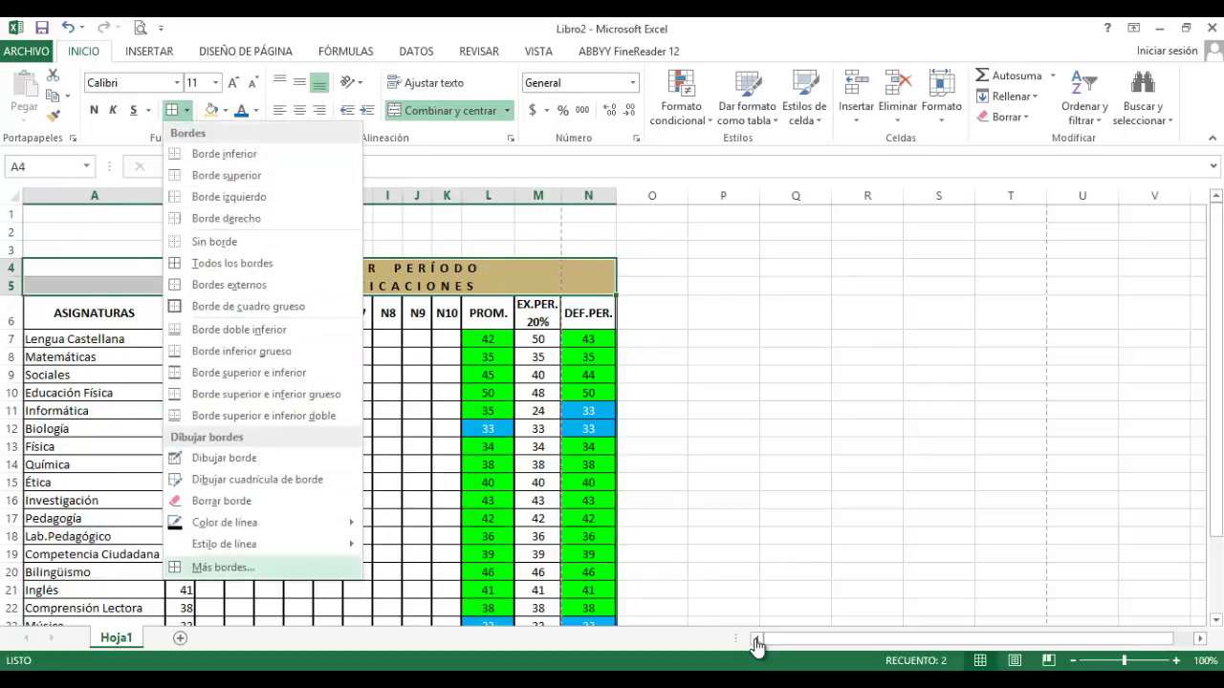
key("Return")
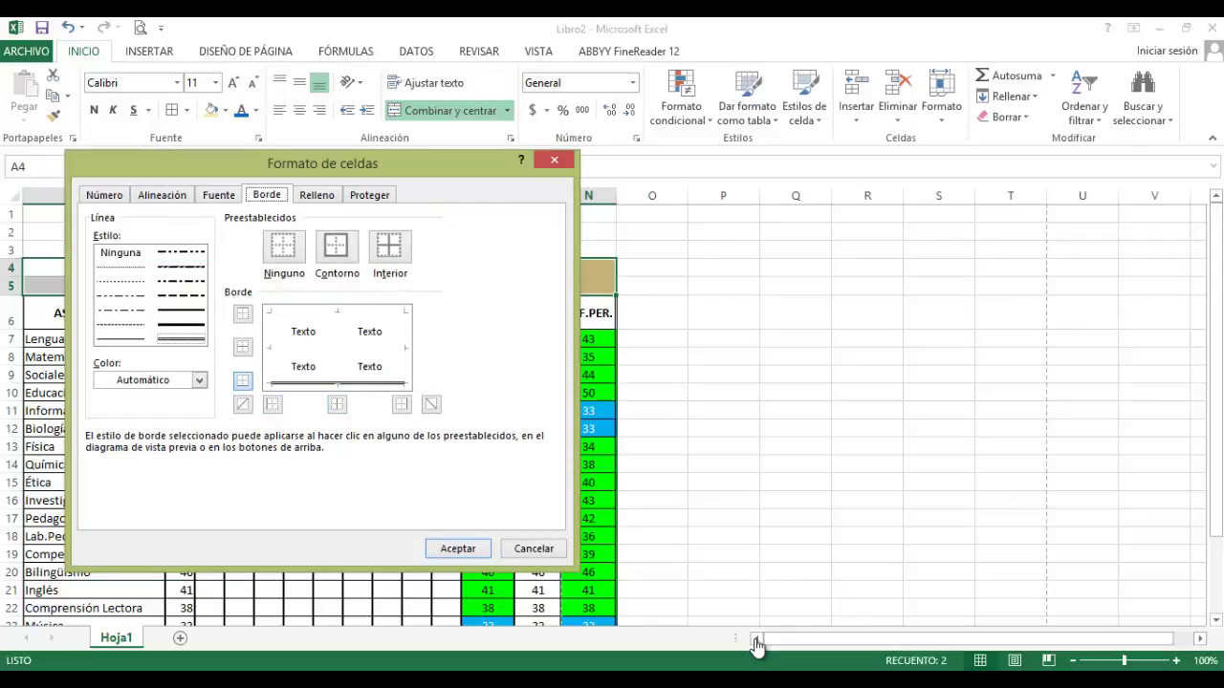
key("alt+i")
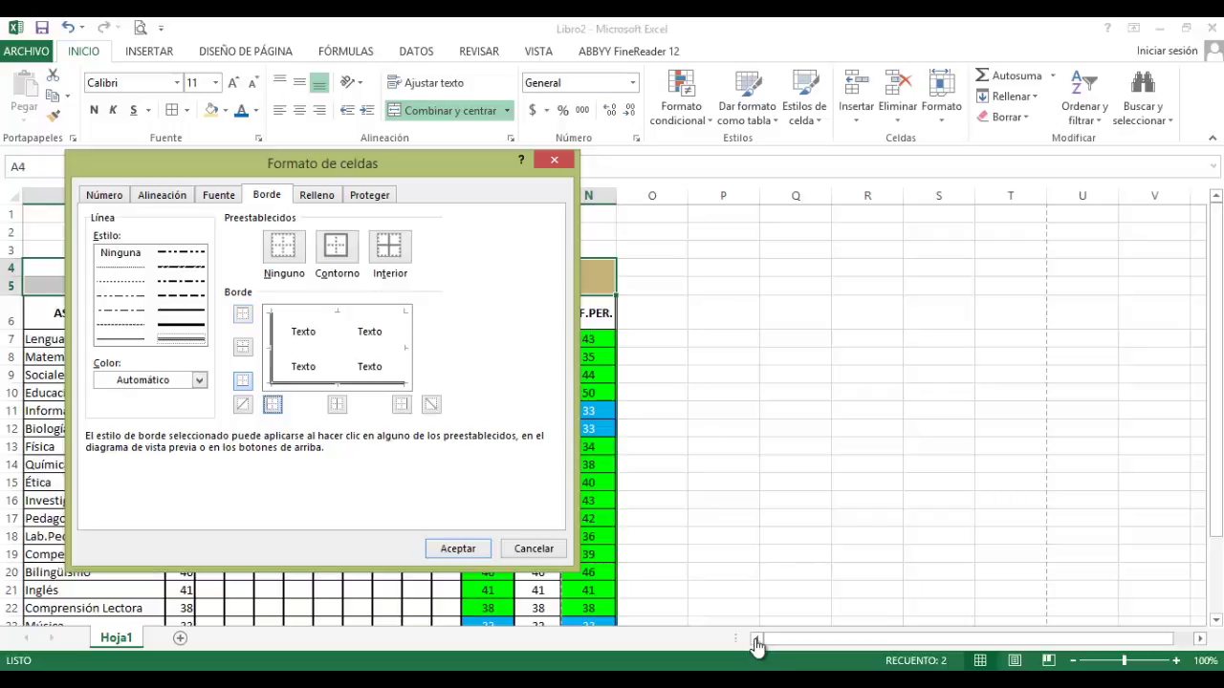
key("alt+s")
key("alt+d")
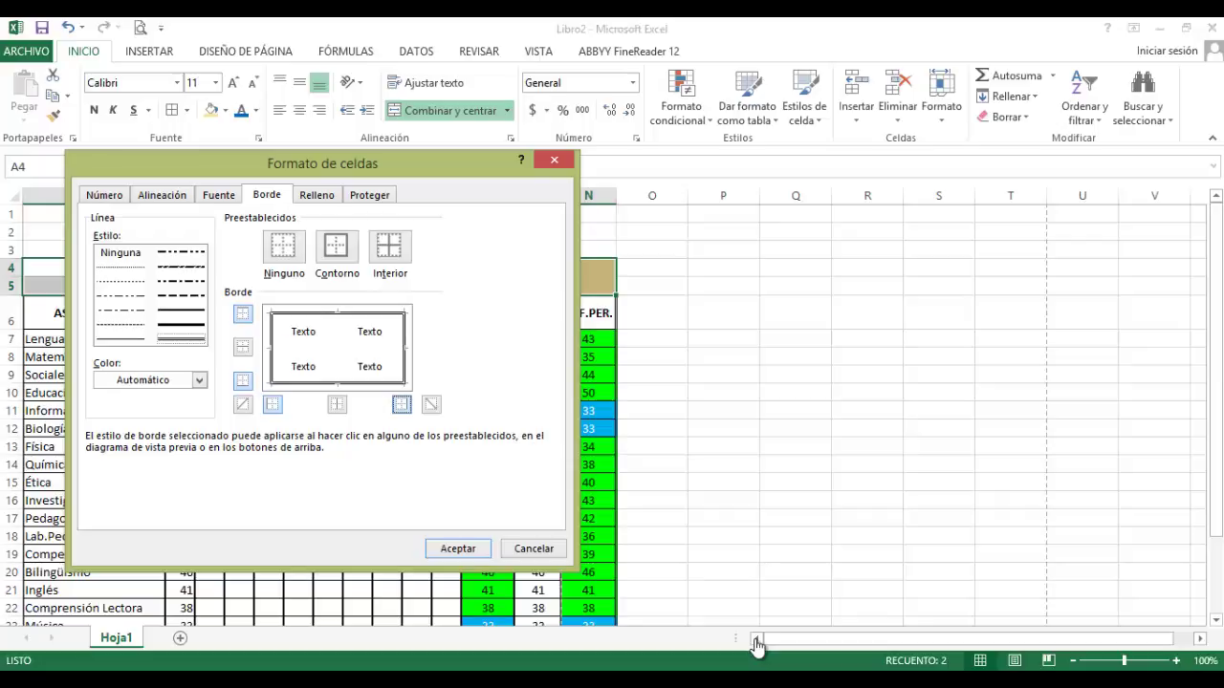
Add a solid single-line horizontal border between title rows 4 and 5, and apply the border settings
key("Up")
key("Up")
key("alt+h")
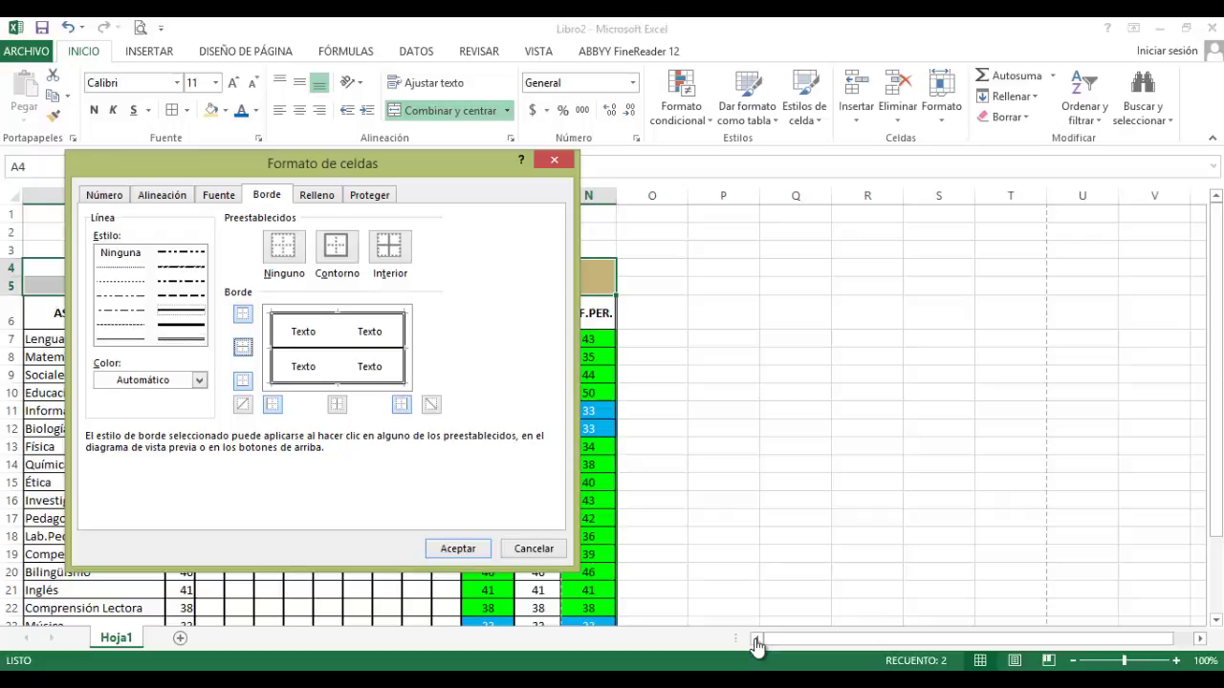
key("Return")
left_click(724, 467)
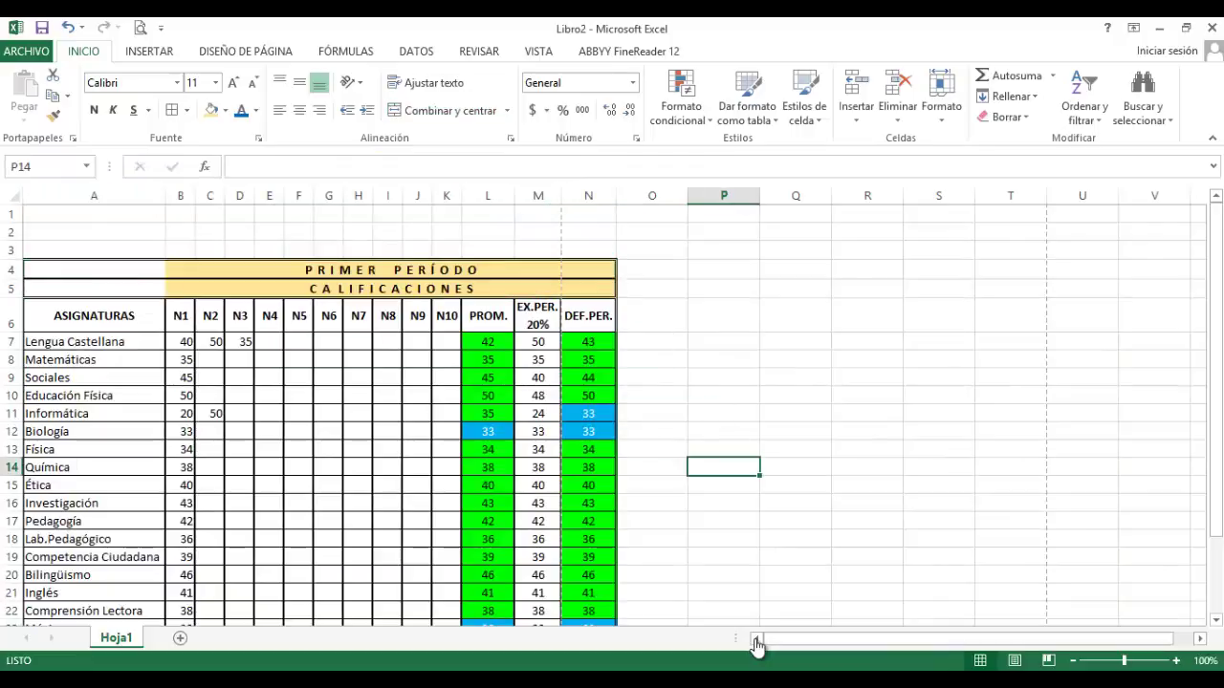
Copy the whole grades table A4:N26 and paste it beside the original, starting at O4
scroll(755, 645, "down", 1)
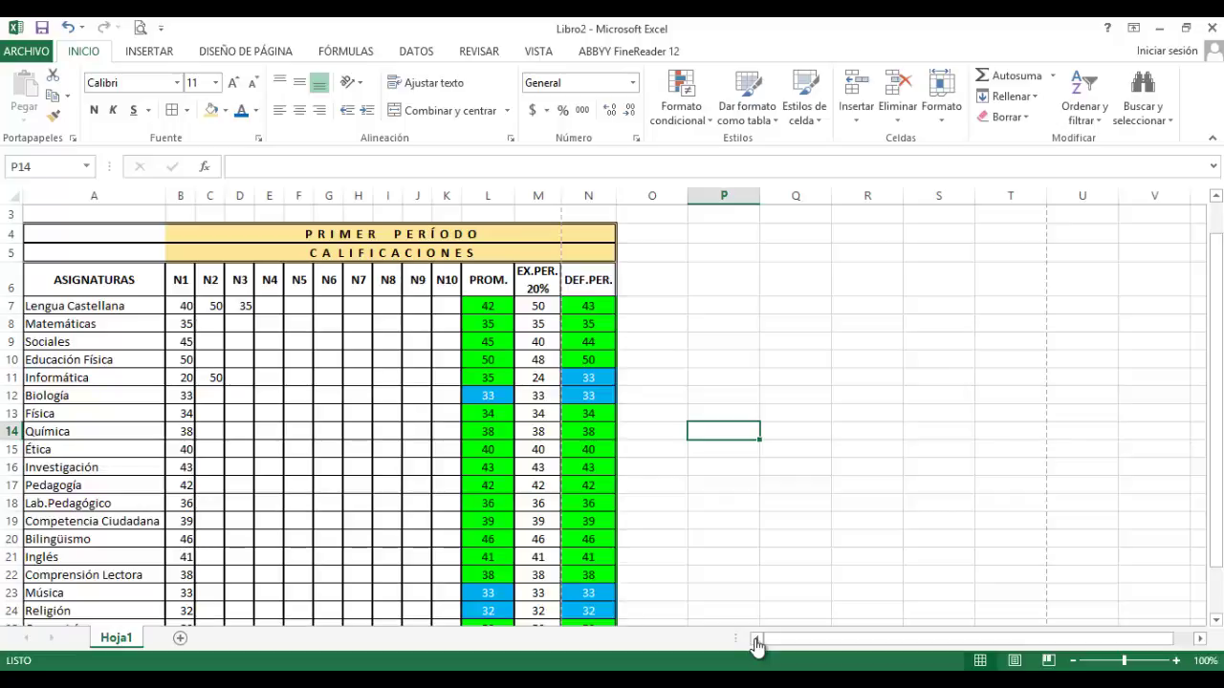
left_click_drag(93, 233, 588, 621)
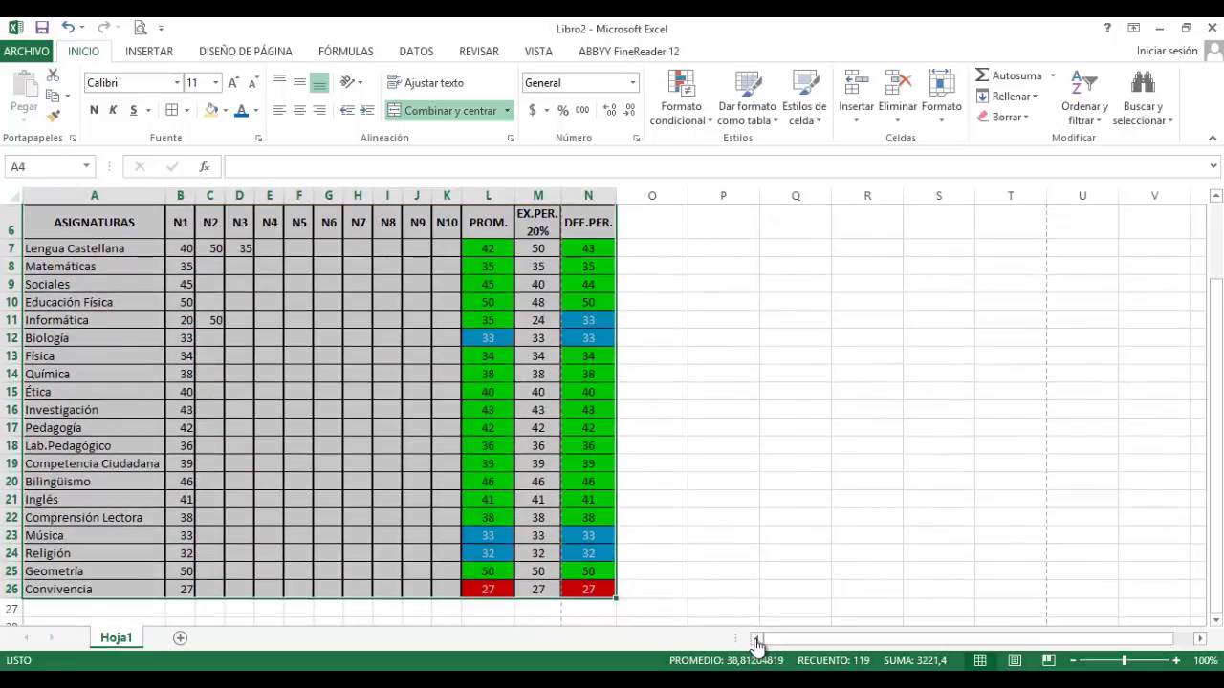
key("ctrl+c")
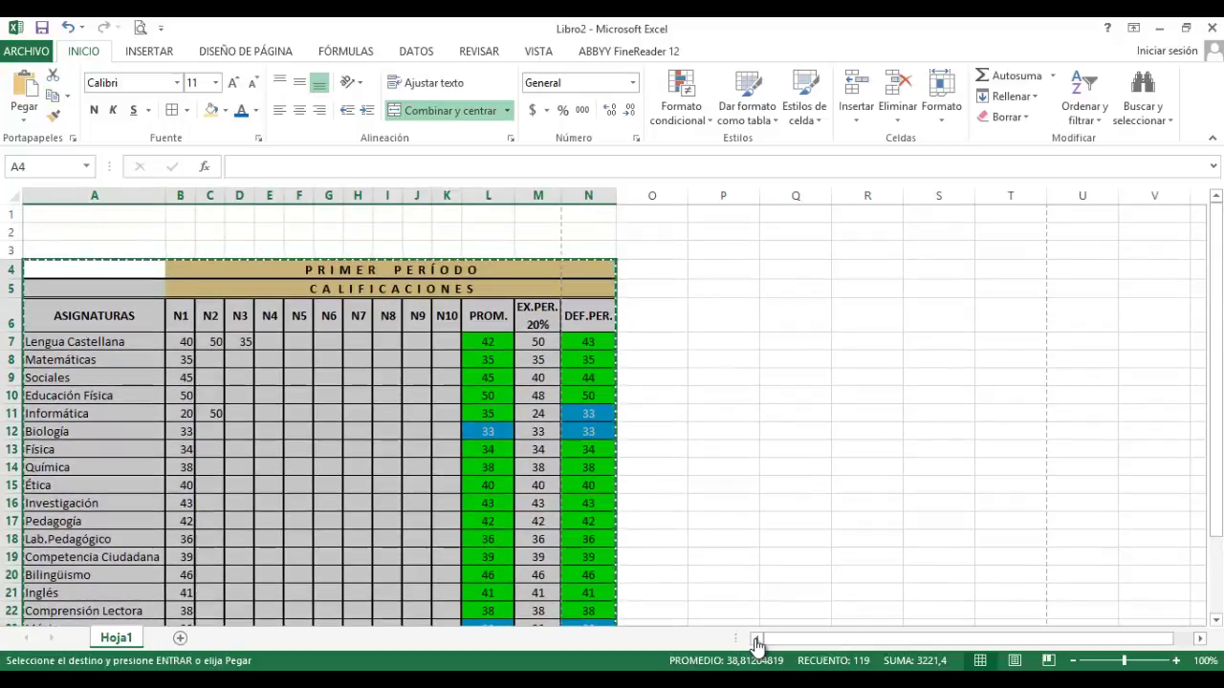
key("Right")
key("Right")
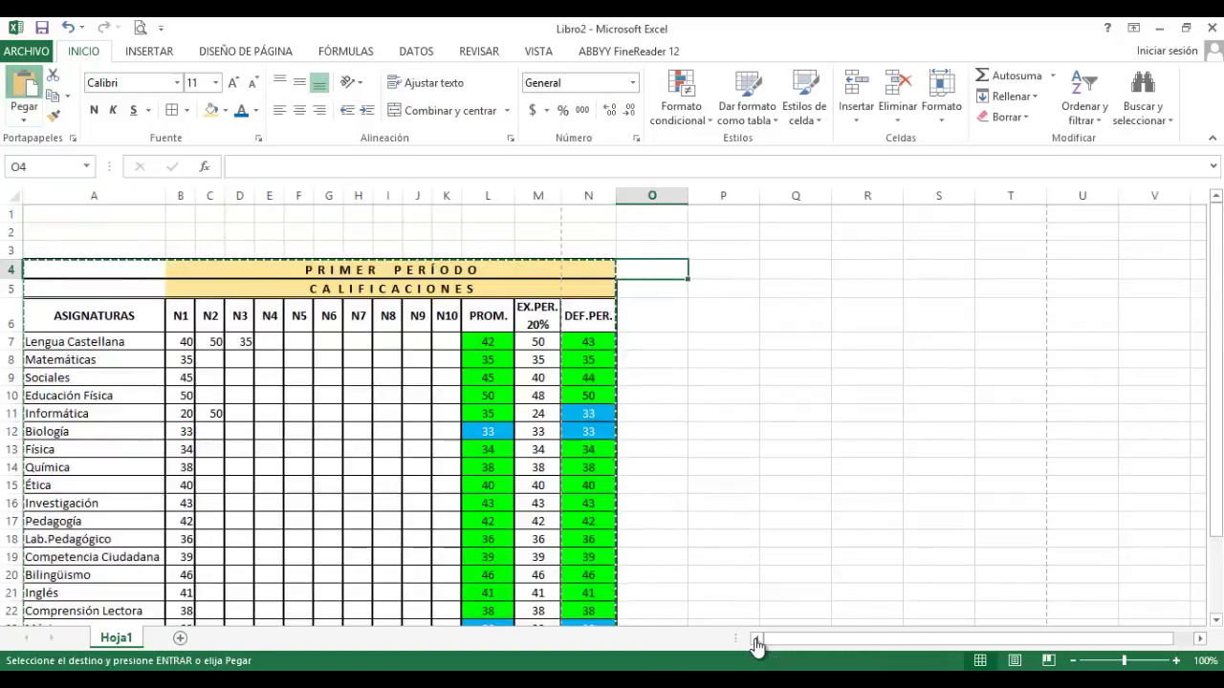
key("ctrl+v")
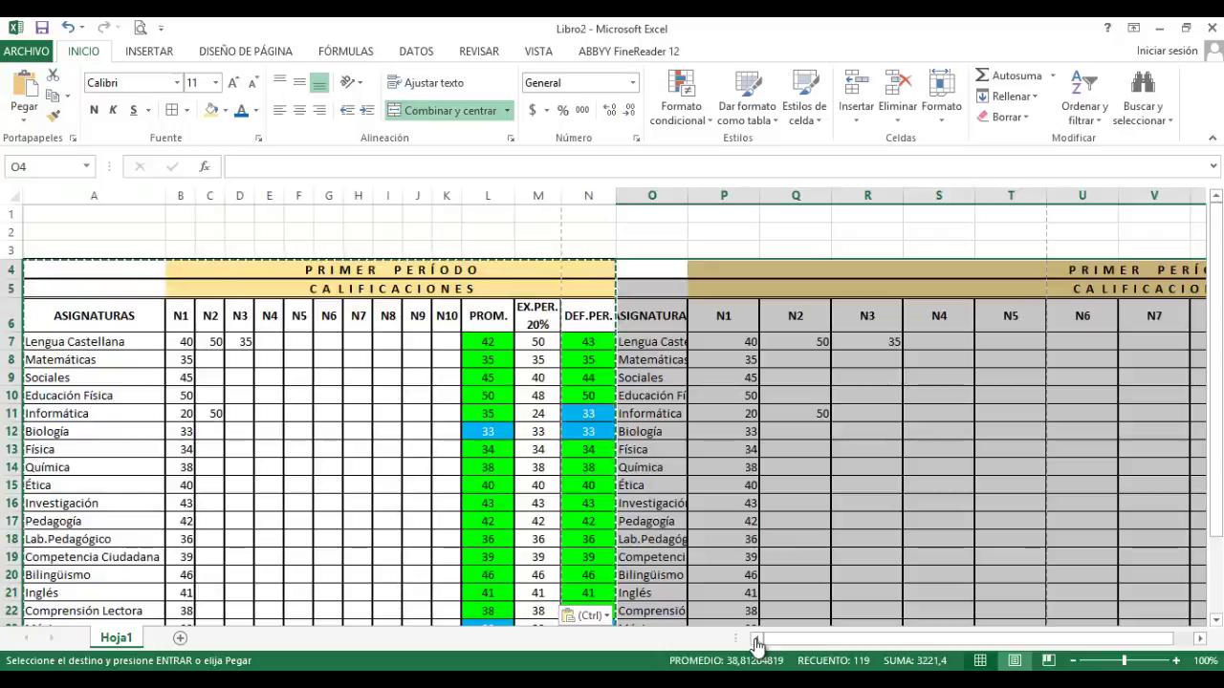
Examine the column widths across the pasted grades table, and undo the paste
key("Down")
key("Down")
key("Down")
key("Down")
key("Down")
key("Down")
key("Down")
key("Down")
key("Down")
key("Down")
key("Down")
key("Down")
key("Down")
key("Down")
key("Down")
key("Down")
key("Down")
key("Down")
key("Right")
key("Right")
key("Right")
key("Right")
key("Right")
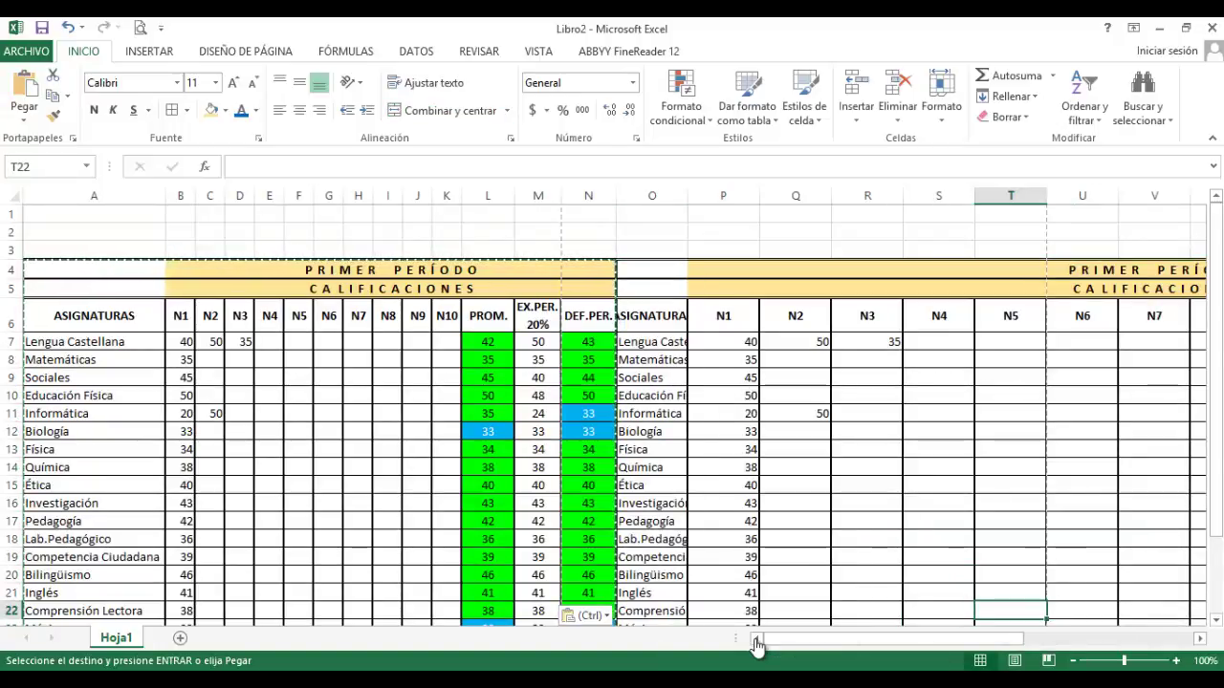
scroll(755, 645, "right", 3)
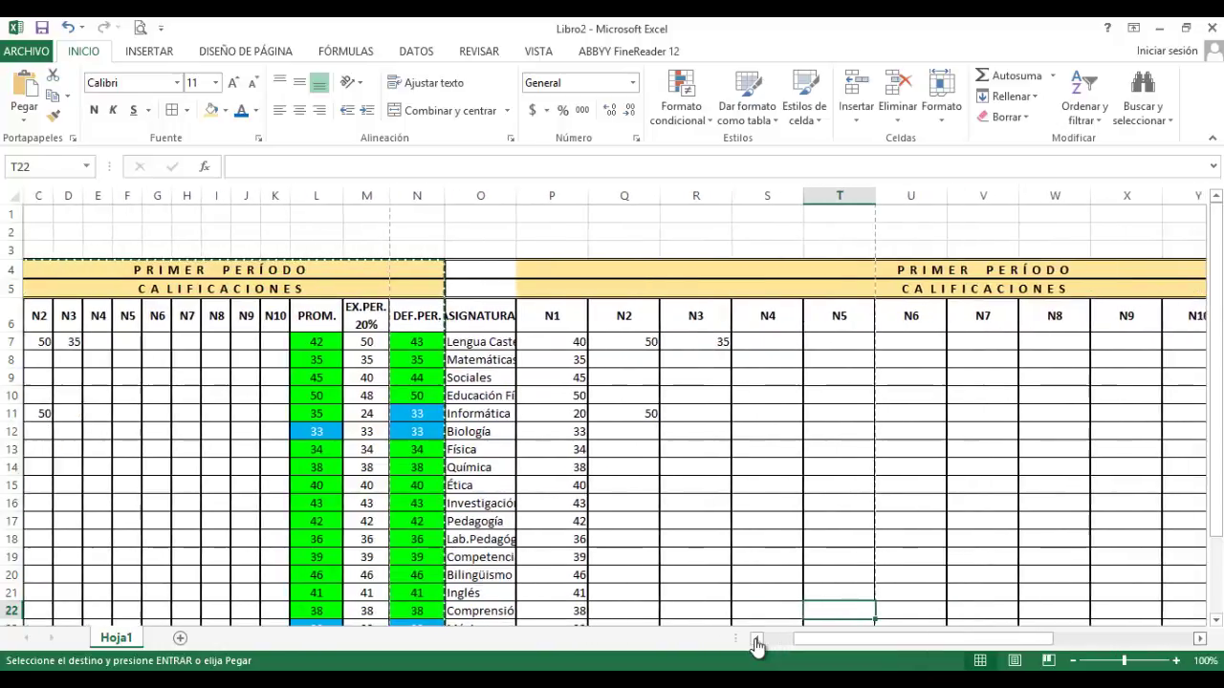
scroll(755, 645, "right", 2)
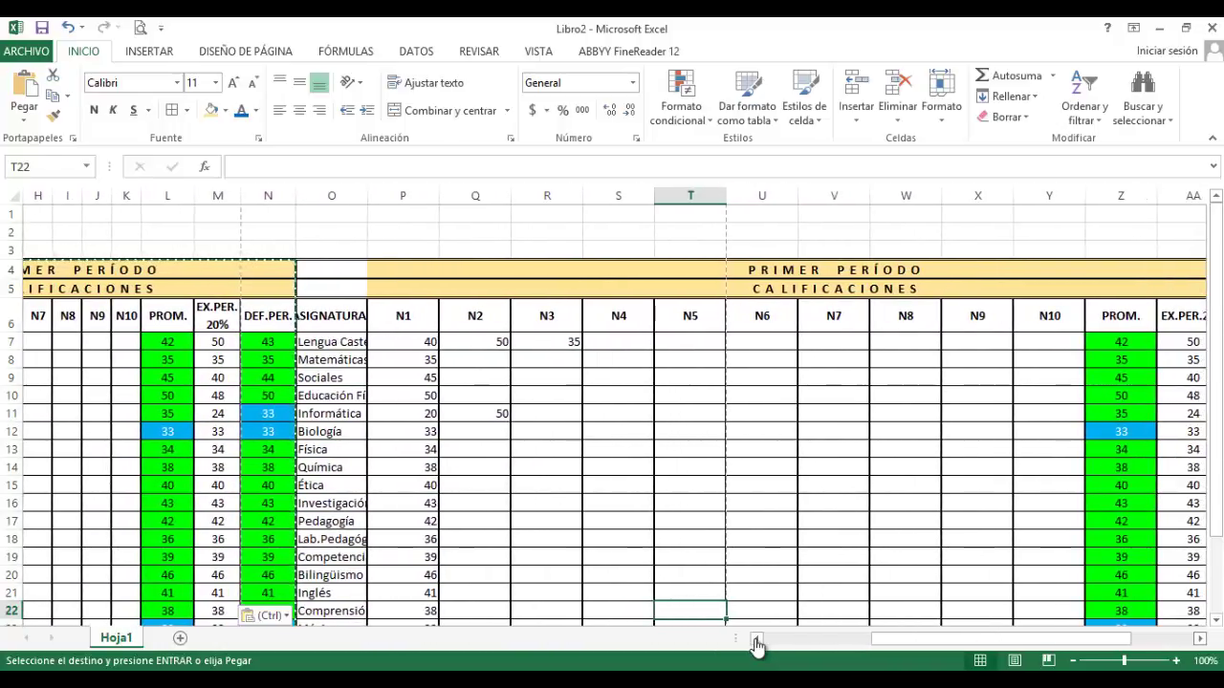
scroll(755, 646, "right", 2)
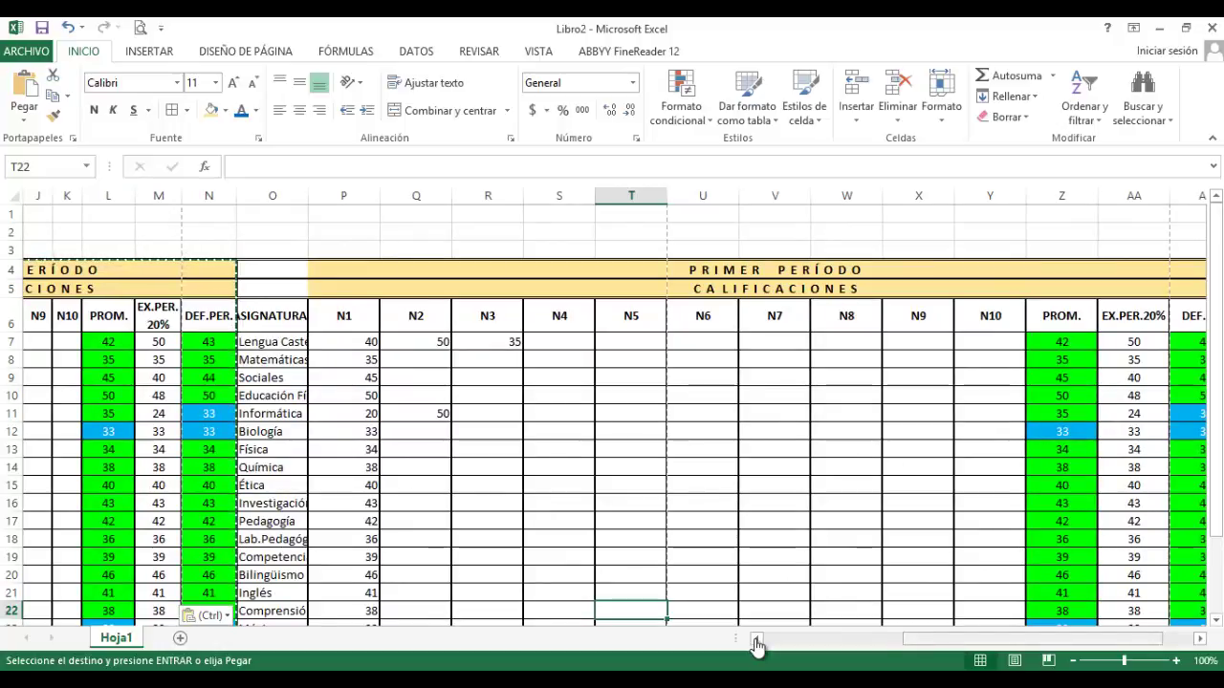
scroll(755, 645, "left", 2)
scroll(755, 645, "left", 7)
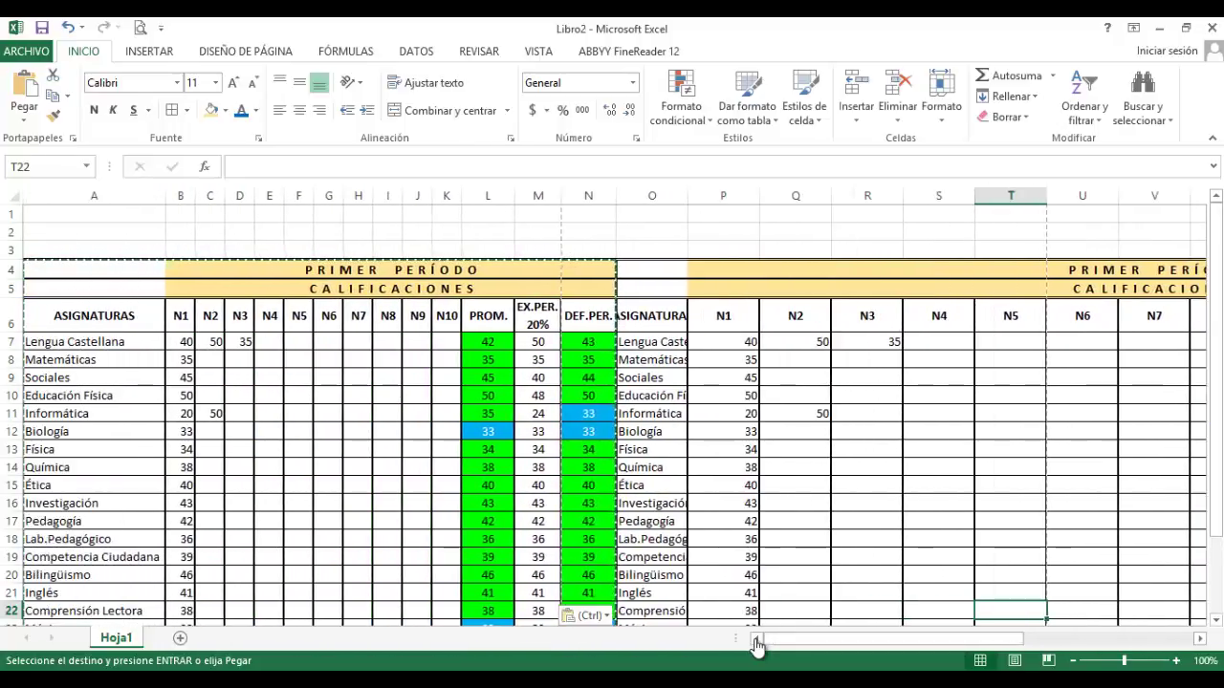
key("ctrl+z")
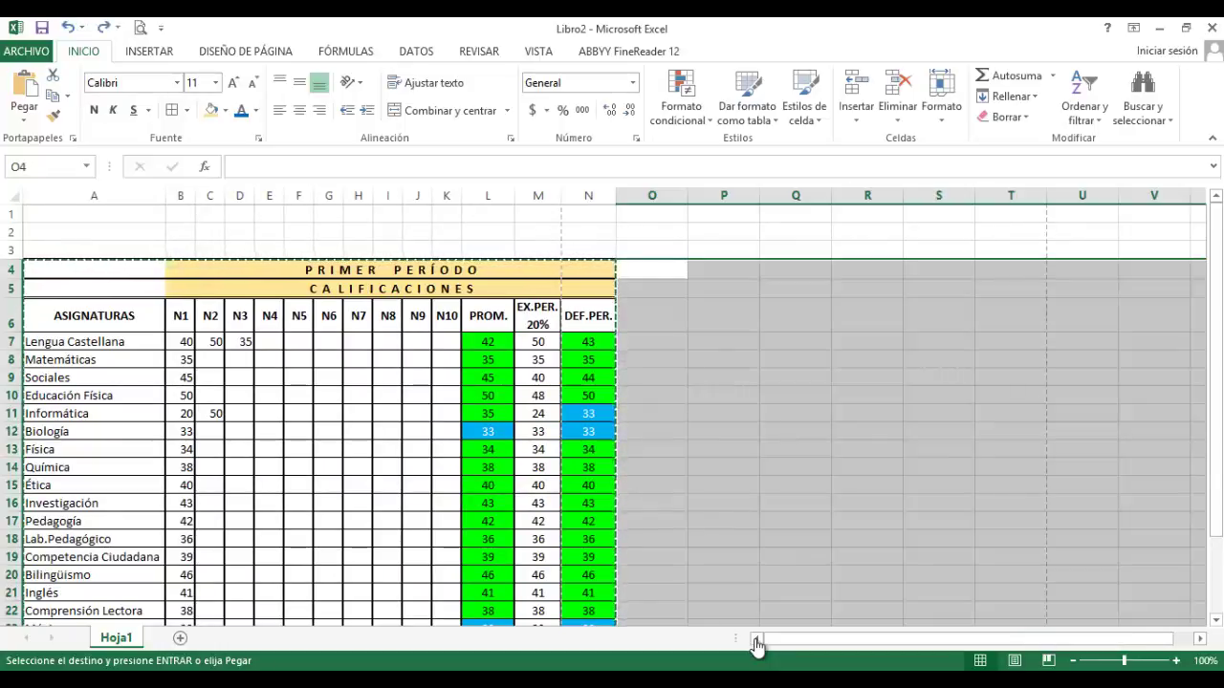
Copy the entire columns A to N and paste them beside the original table, starting at column O
left_click_drag(94, 270, 588, 521)
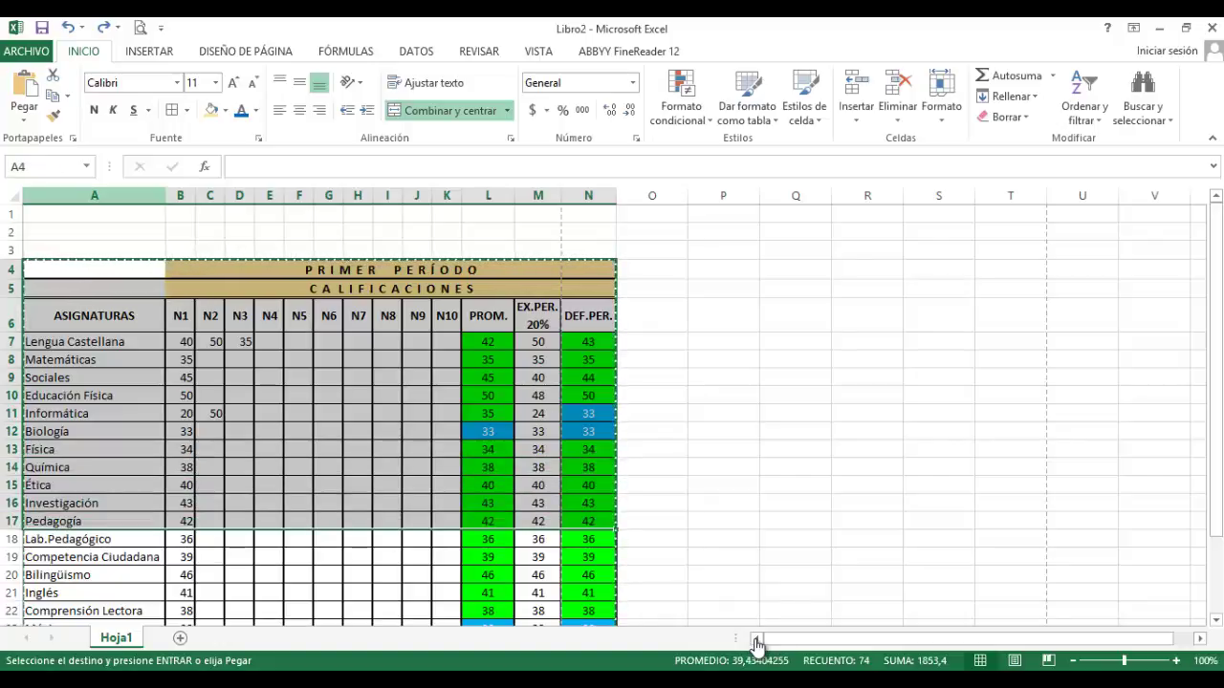
left_click_drag(94, 195, 588, 195)
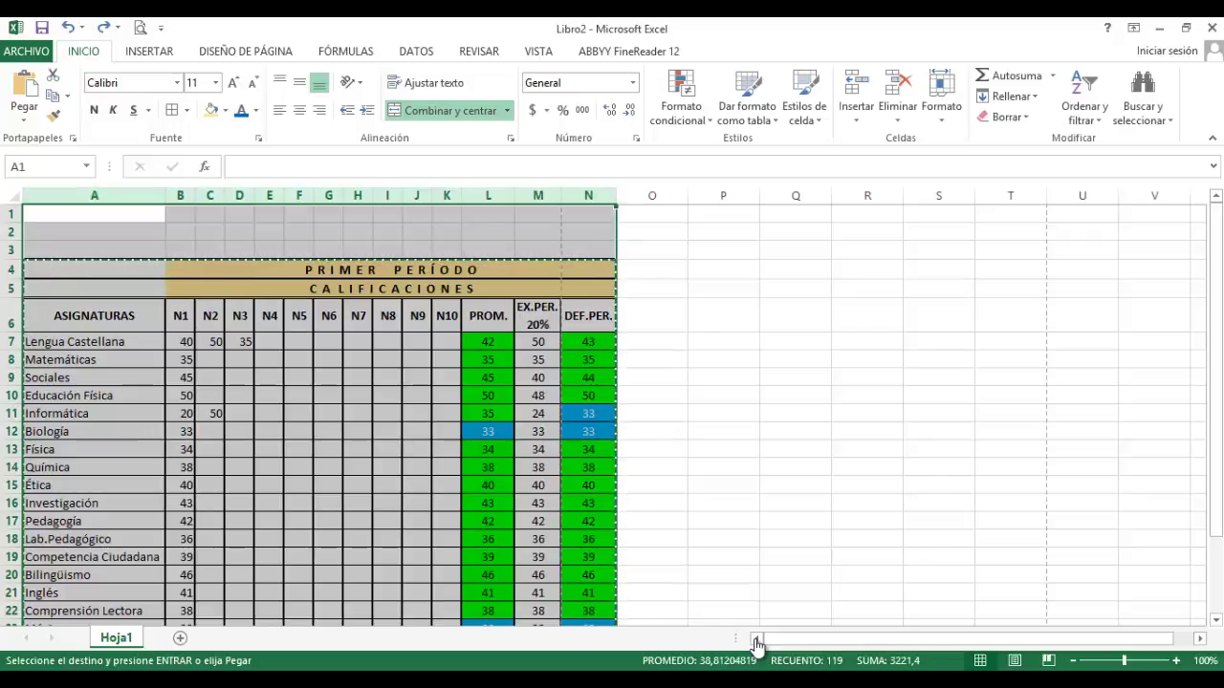
key("ctrl+c")
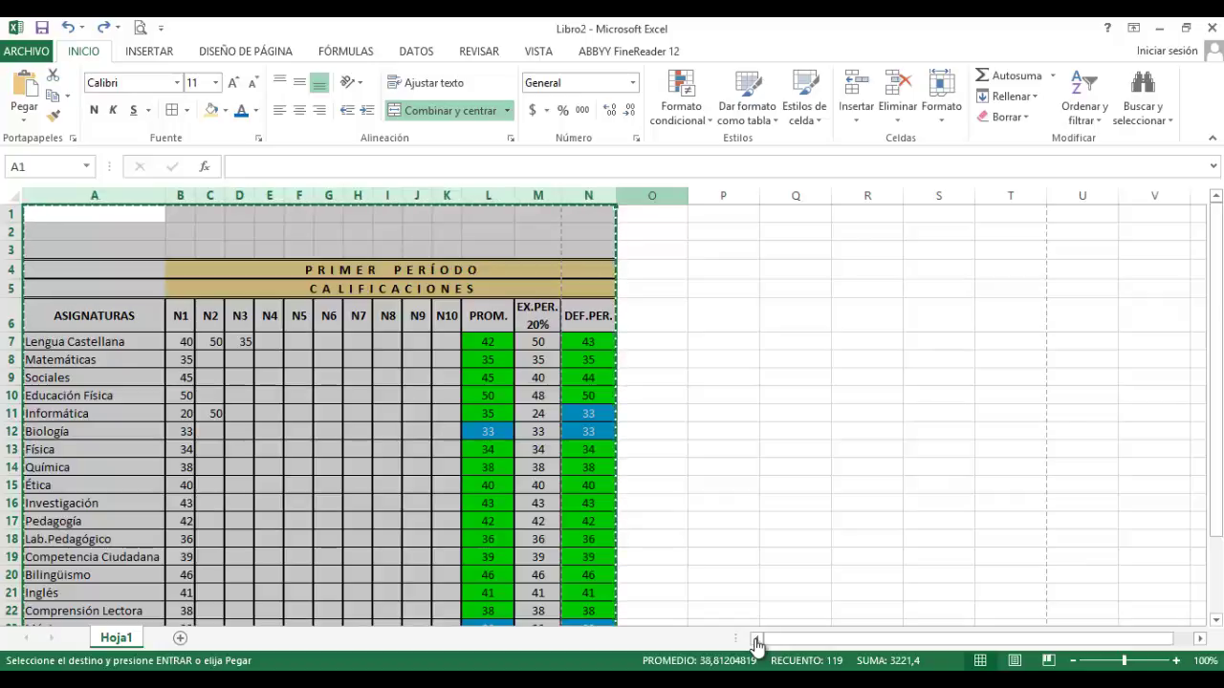
key("ctrl+space")
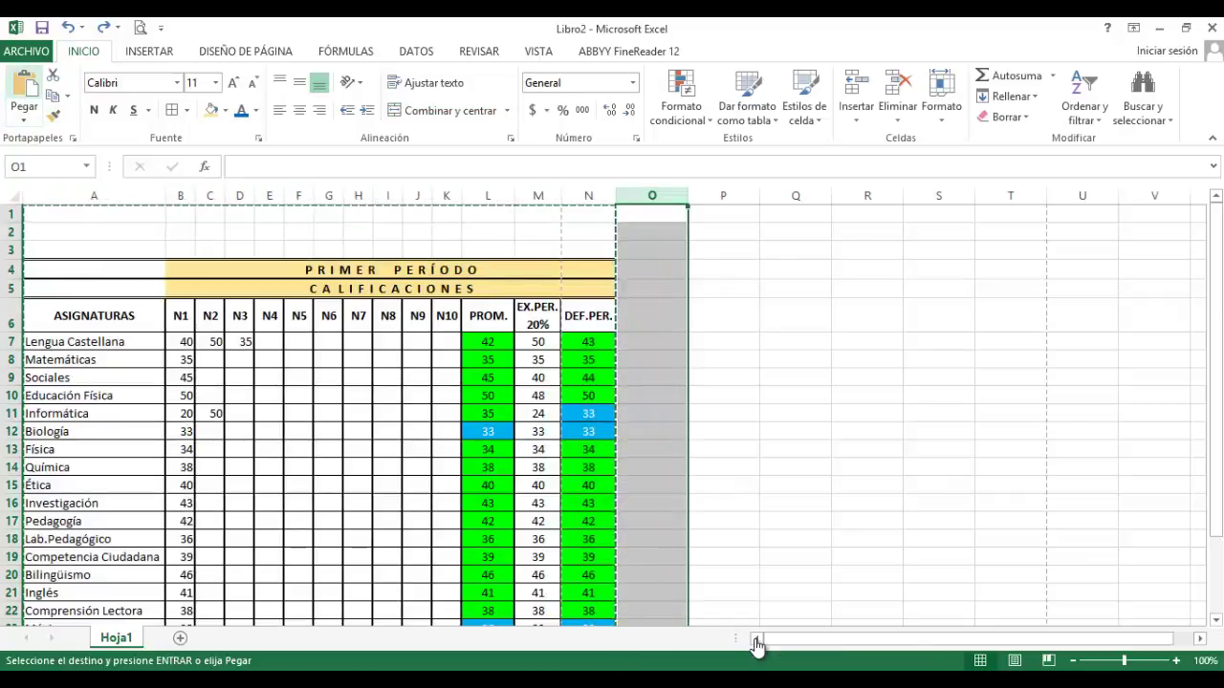
key("ctrl+v")
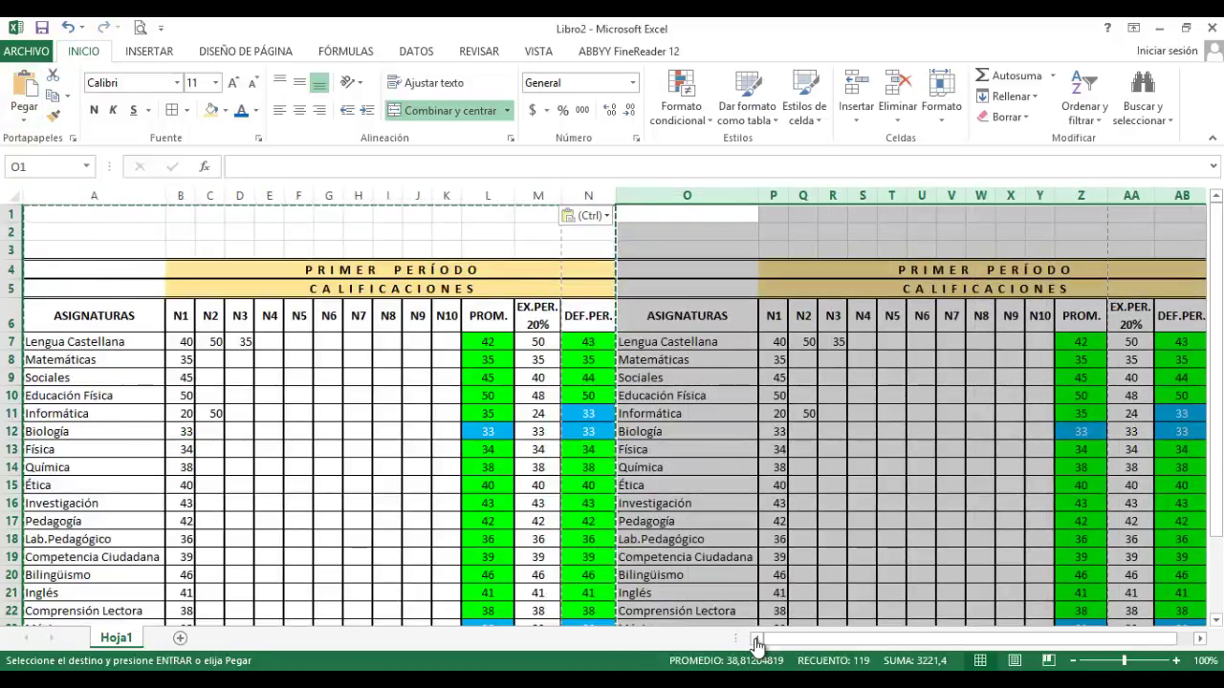
Paste the copied columns again starting at column AC to create a third grades table
scroll(755, 645, "right", 1)
scroll(756, 645, "right", 4)
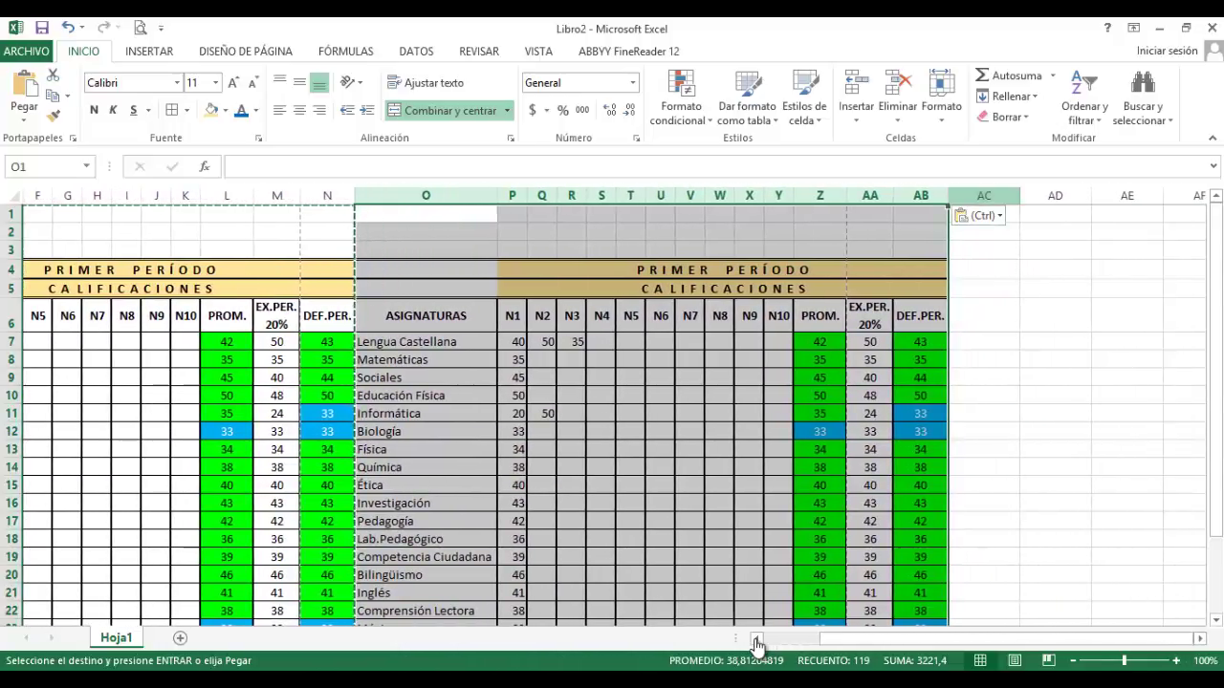
key("Right")
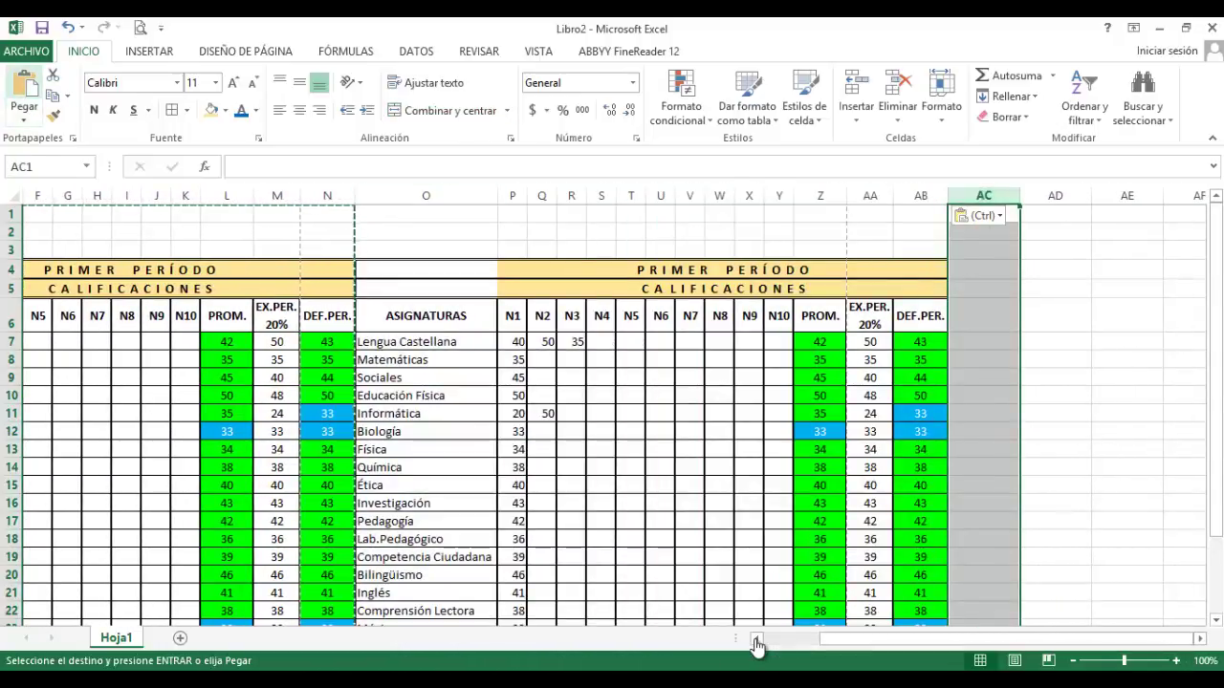
key("shift+Right")
key("shift+Right")
key("shift+Right")
key("ctrl+v")
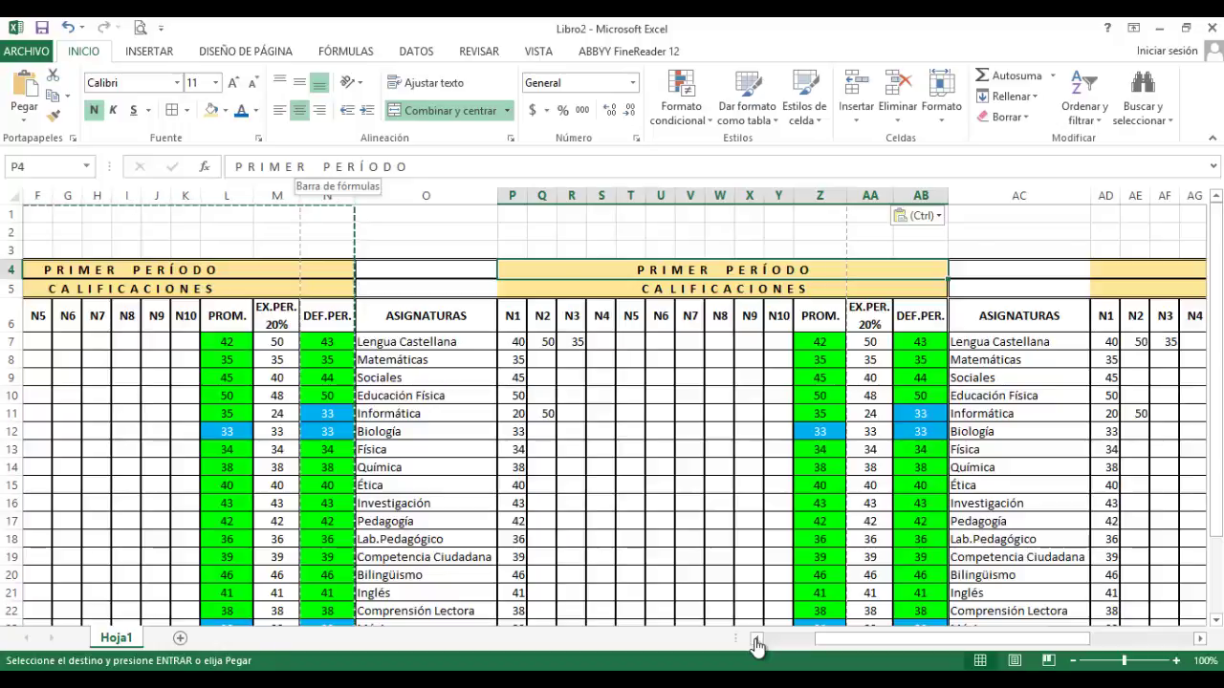
Change the second table's title in P4 to "S E G U N D O P E R Í O D O", keeping the letters spaced
left_click(272, 166)
key("BackSpace")
key("BackSpace")
key("BackSpace")
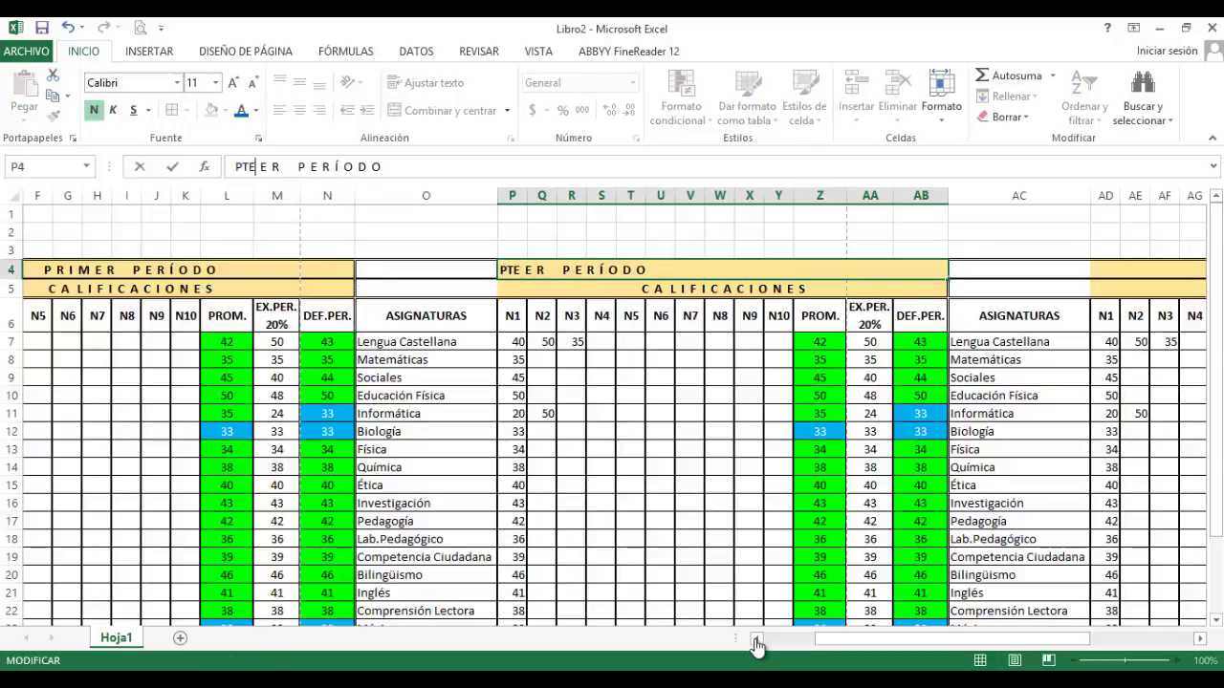
key("BackSpace")
type("S E G ")
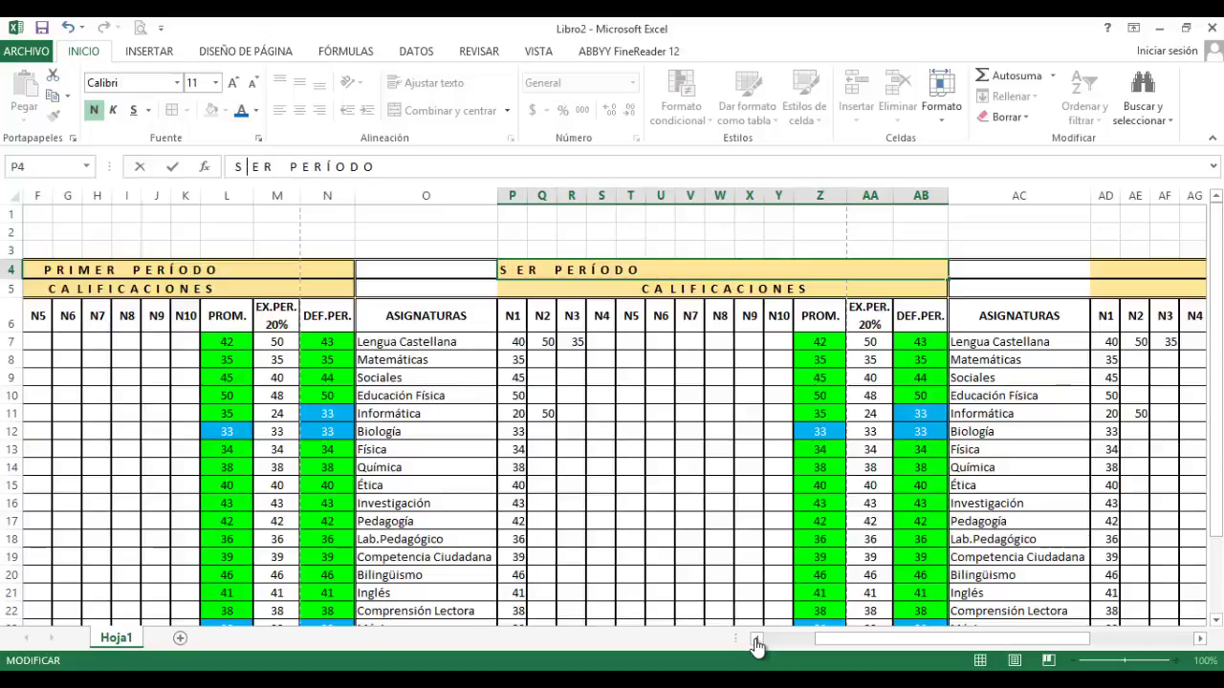
type("U N ")
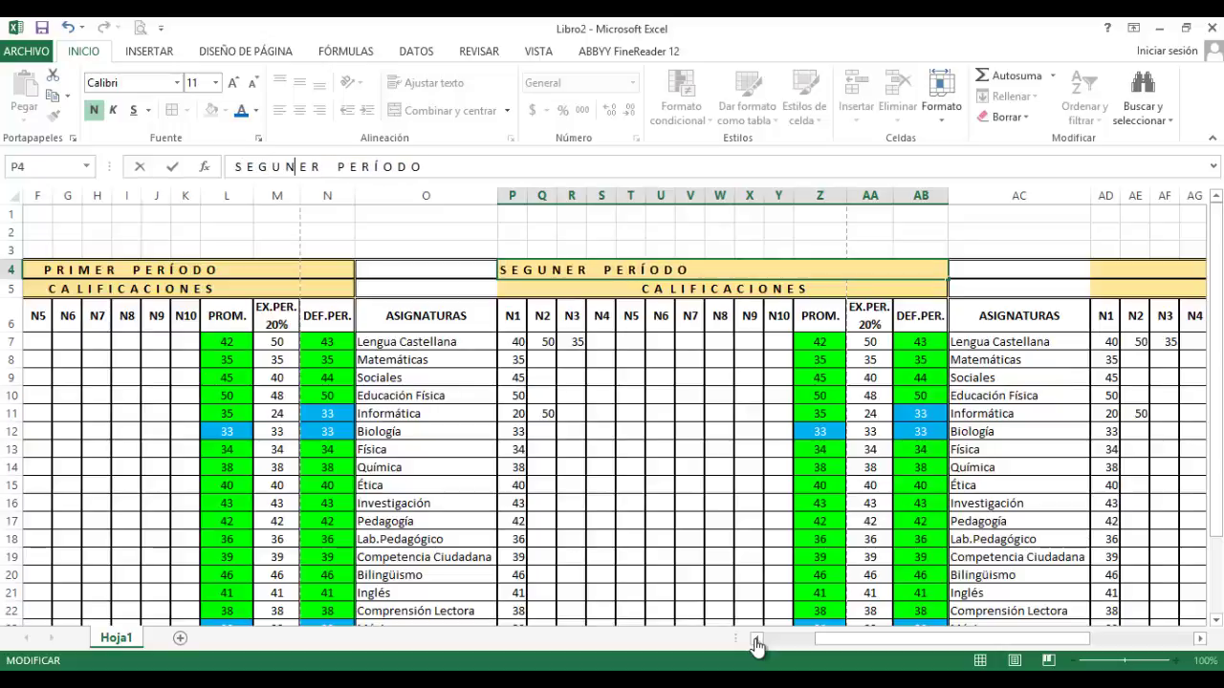
type("D ")
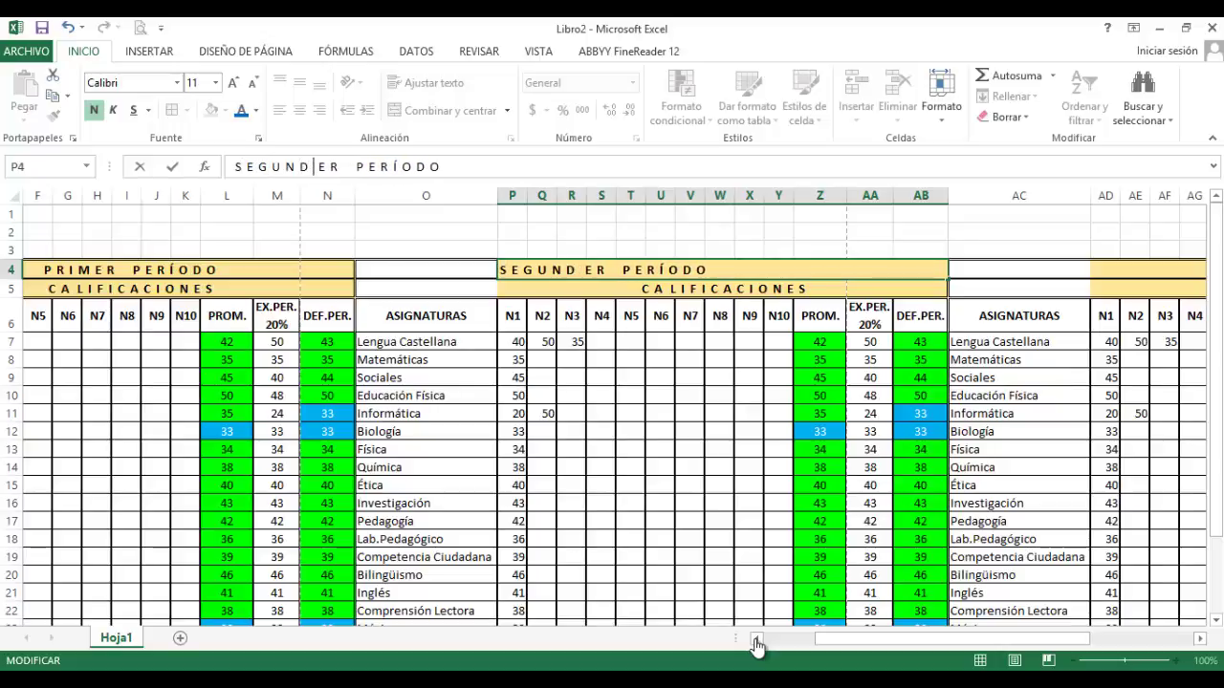
type("O")
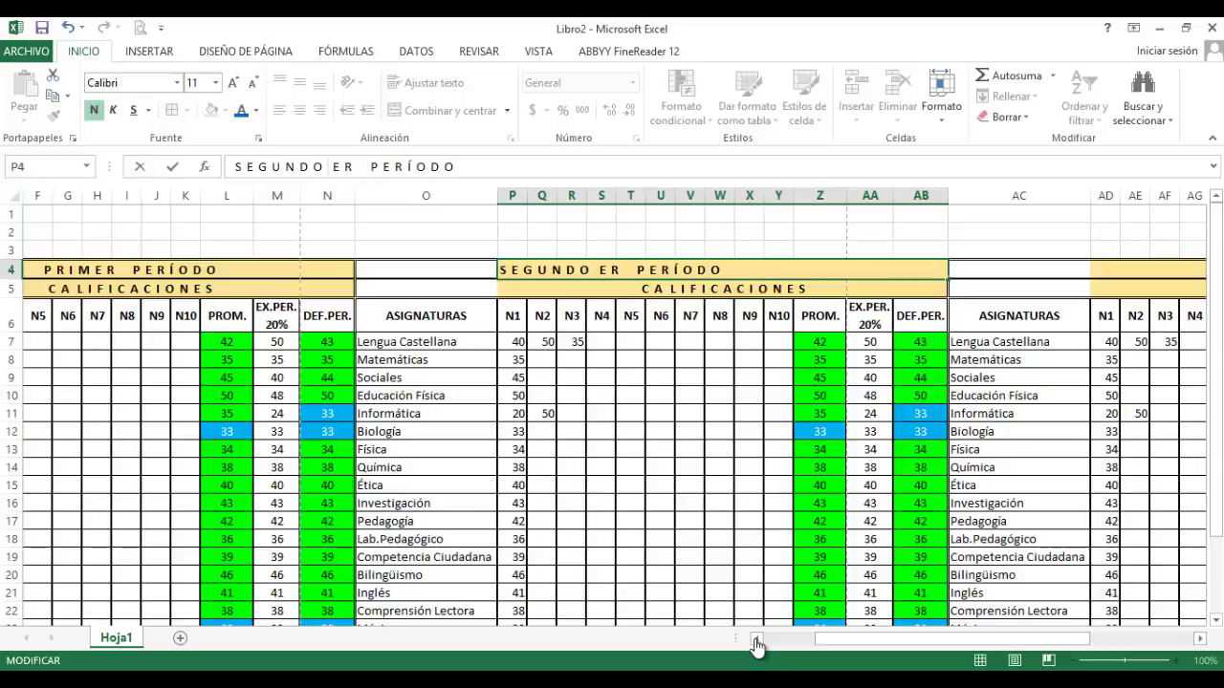
key("Delete")
key("Delete")
key("Delete")
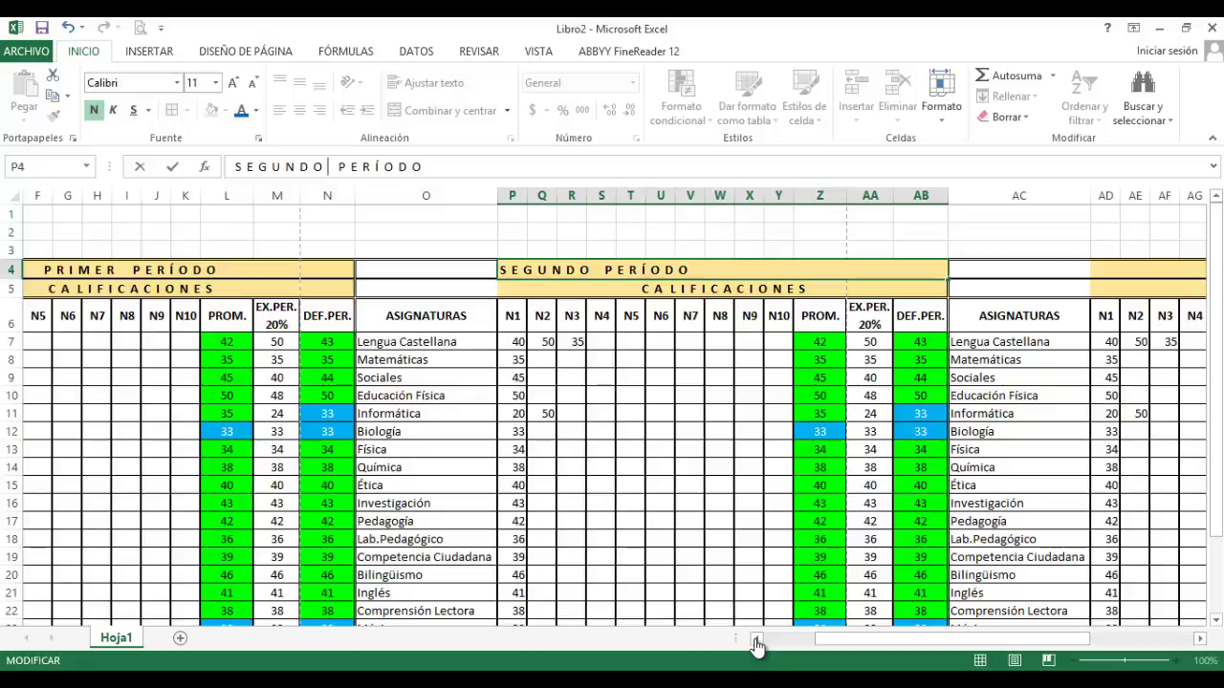
key("Return")
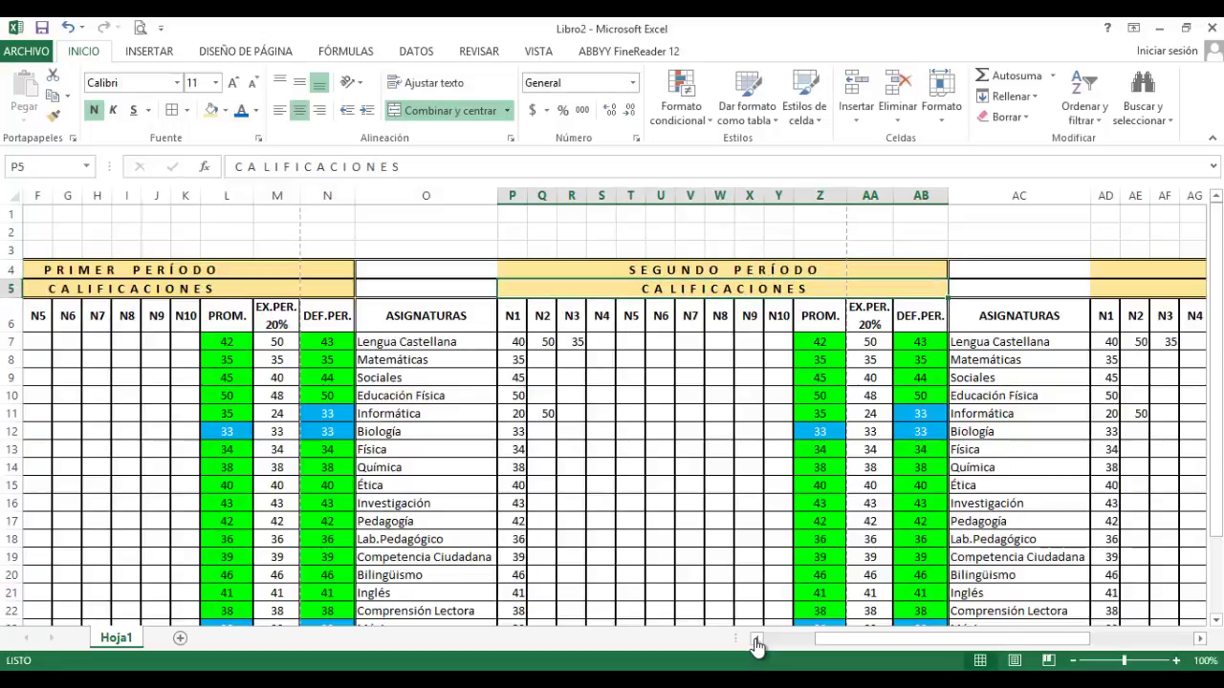
Change the third table's title in AD4 to "T E R C E R P E R Í O D O" with spaced letters
key("Up")
key("Right")
key("Right")
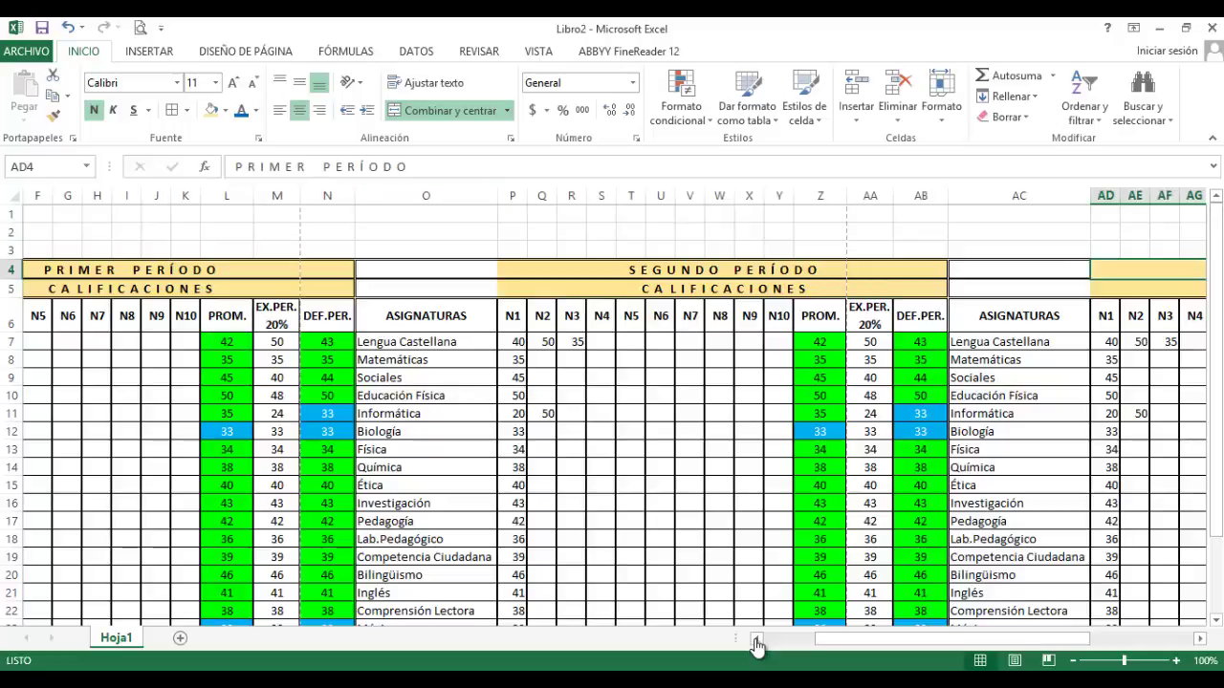
scroll(755, 646, "right", 5)
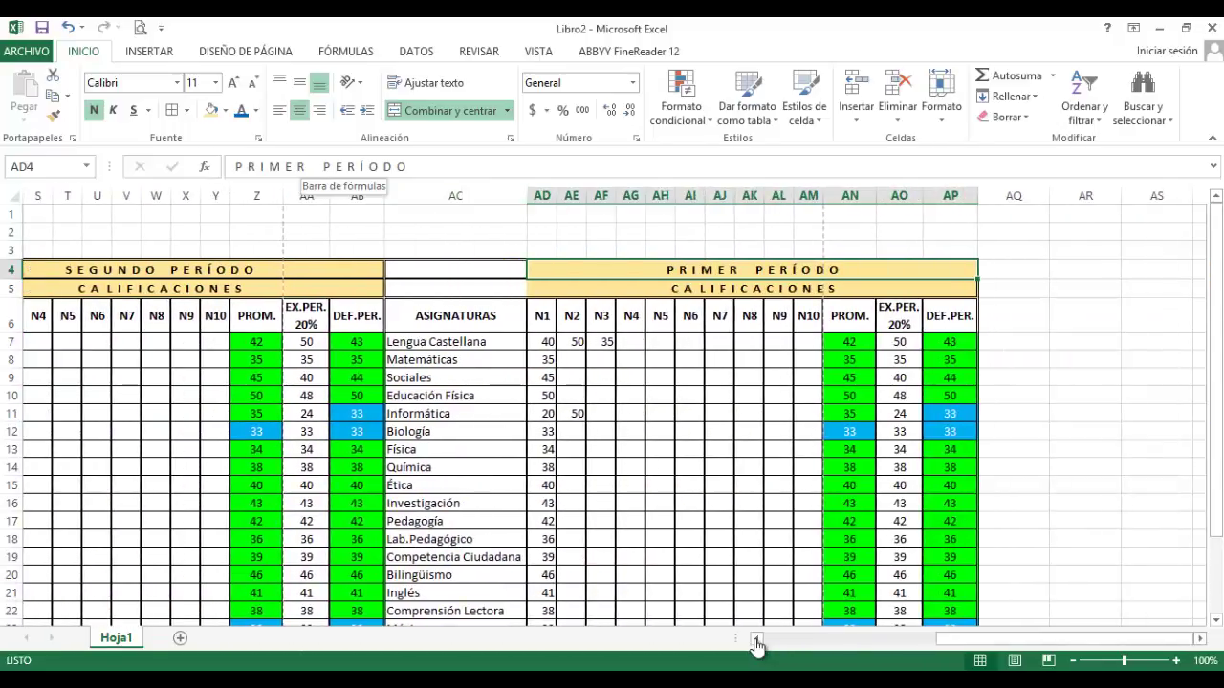
left_click_drag(306, 167, 235, 166)
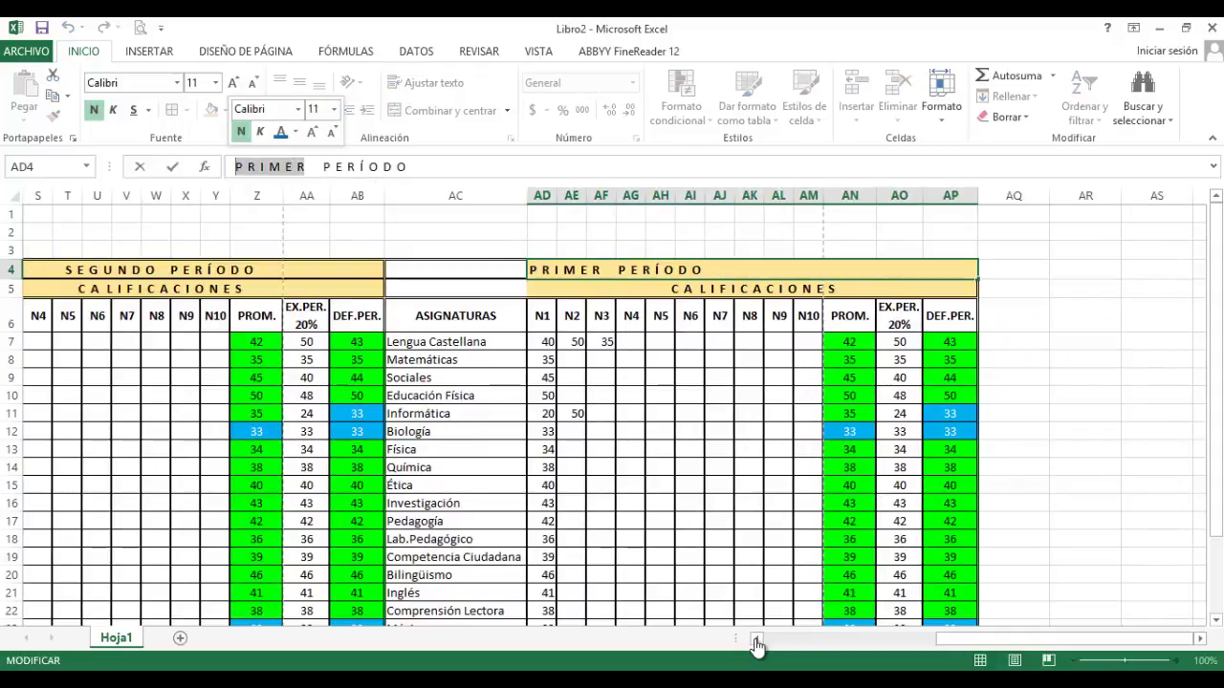
type("T")
type(" E R")
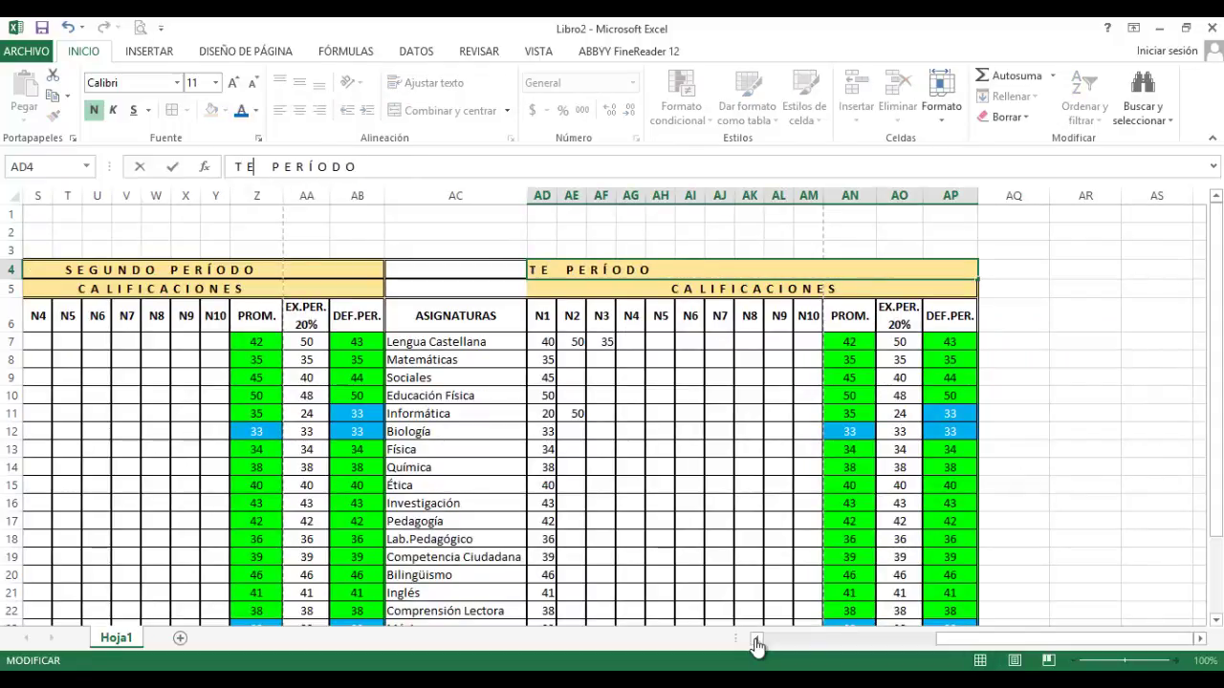
type(" C E R")
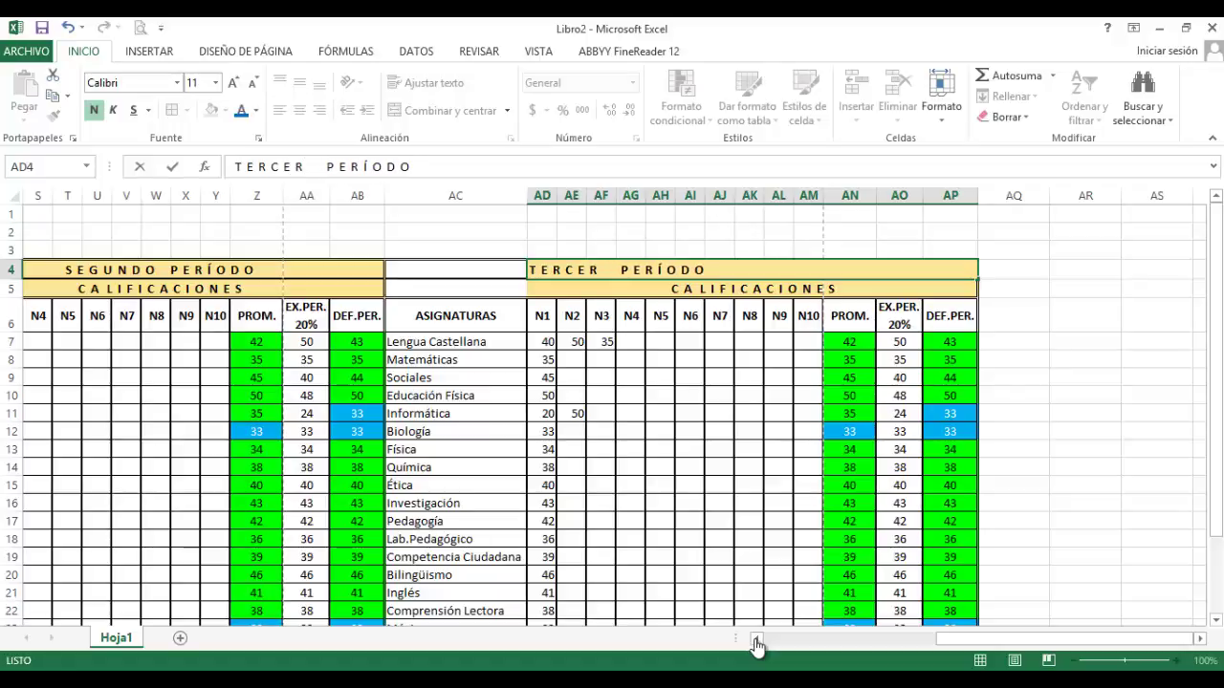
key("Return")
Fill the third-period title rows AD4:AP5 with a deep pink from the standard colour palette
key("Up")
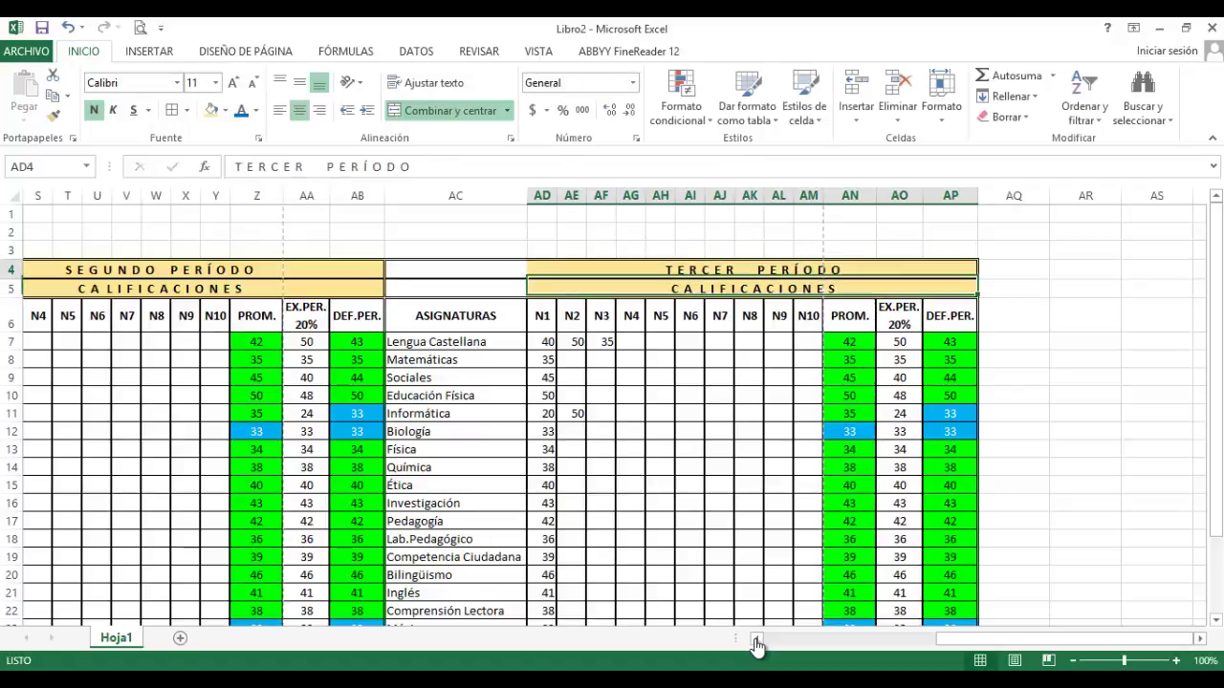
key("shift+Down")
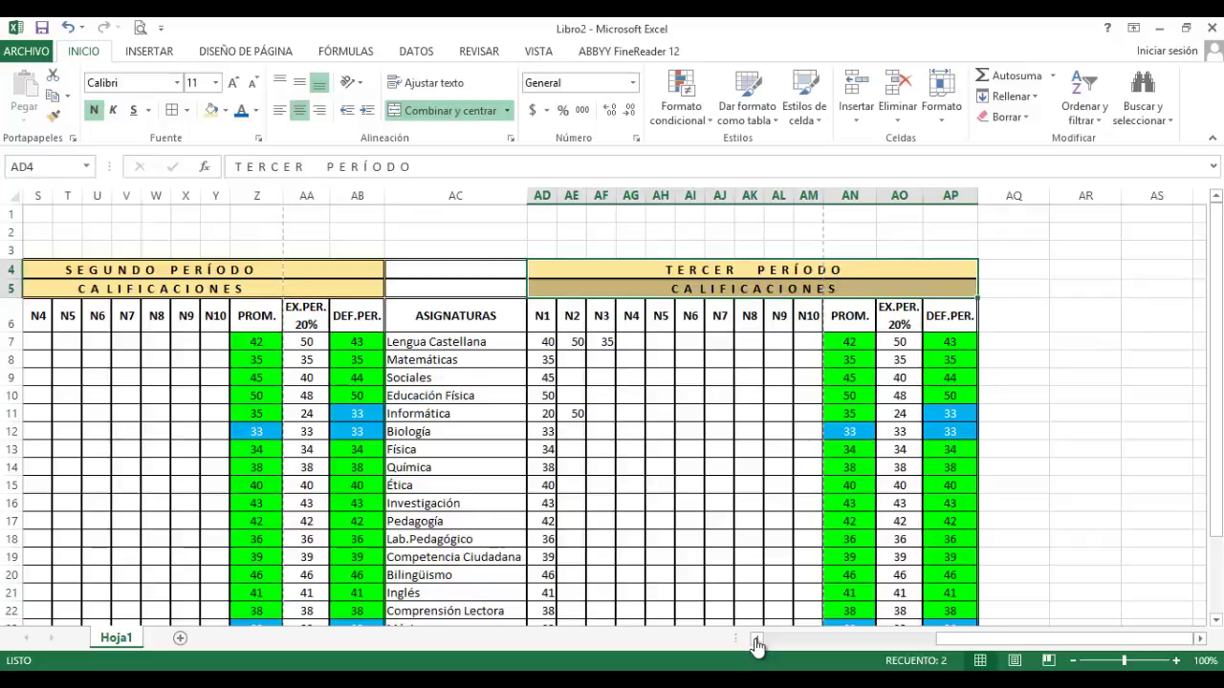
left_click(226, 110)
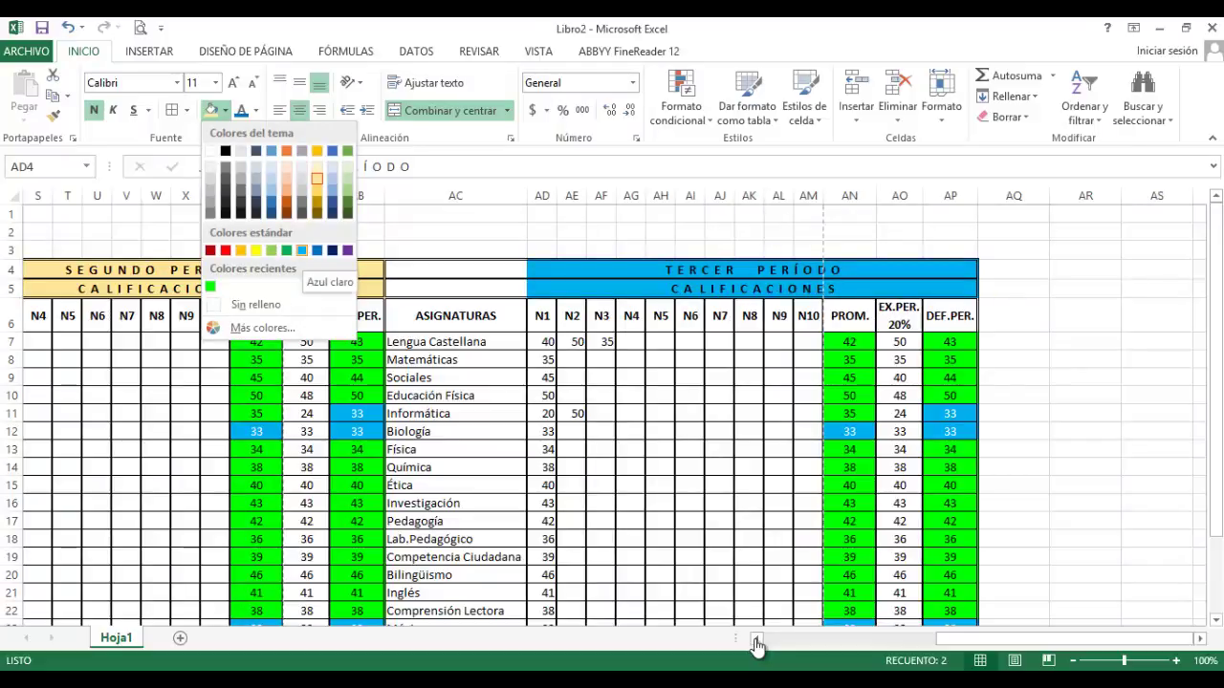
left_click(262, 327)
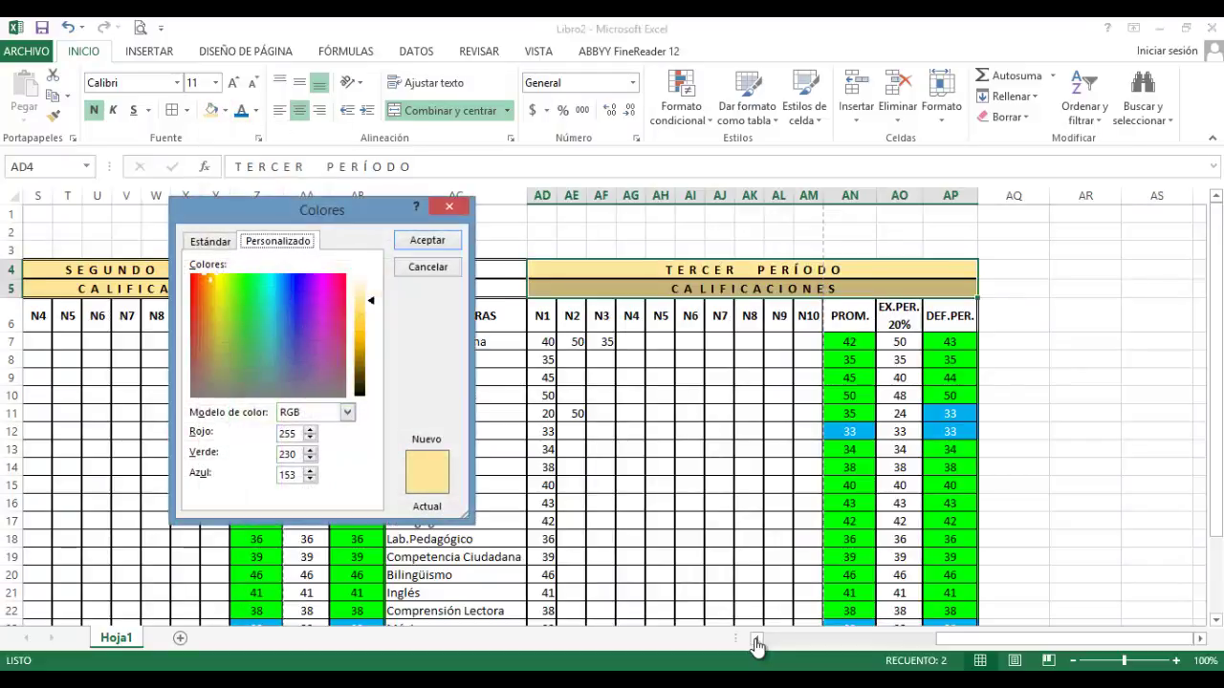
key("ctrl+Tab")
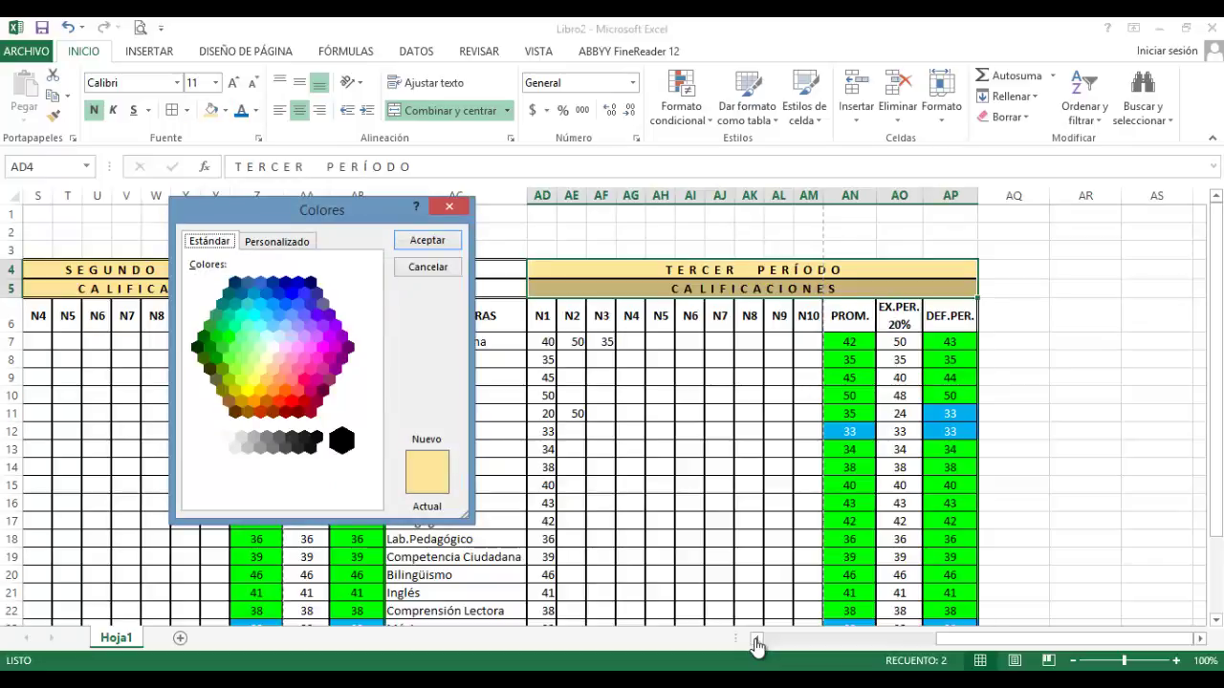
left_click(303, 379)
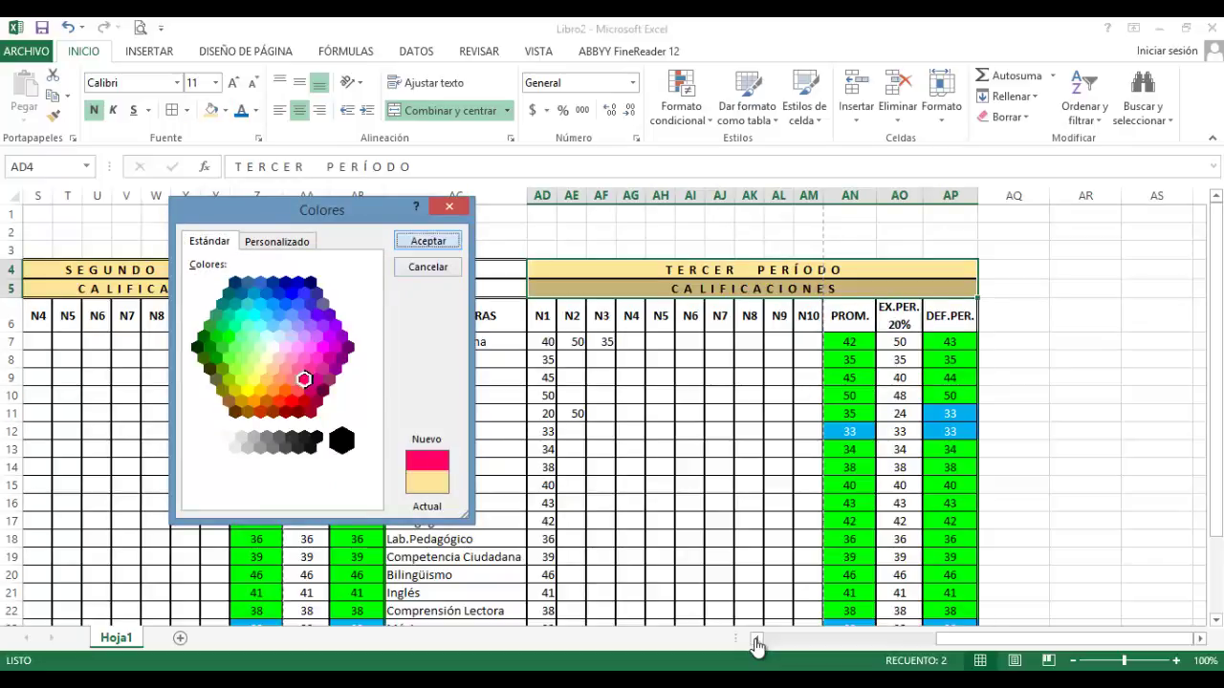
key("Return")
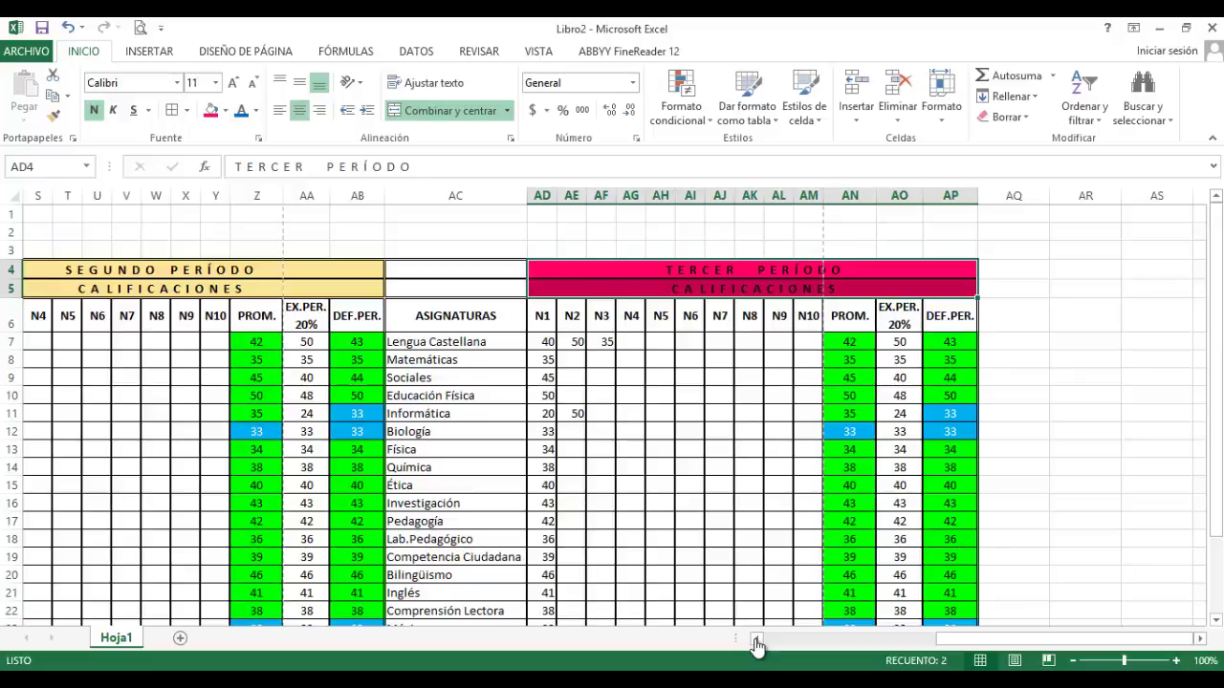
Repeat the deep pink fill on the blank title cells AC4:AC5 above the third table's ASIGNATURAS header
key("Left")
key("shift+Down")
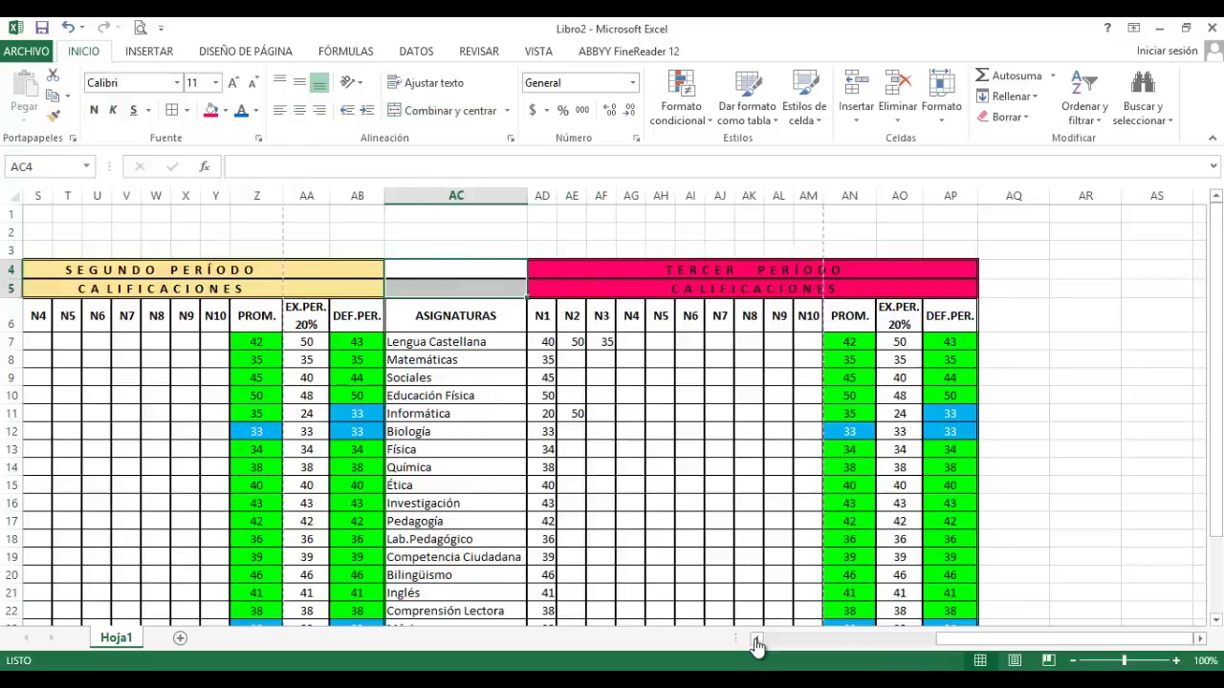
key("F4")
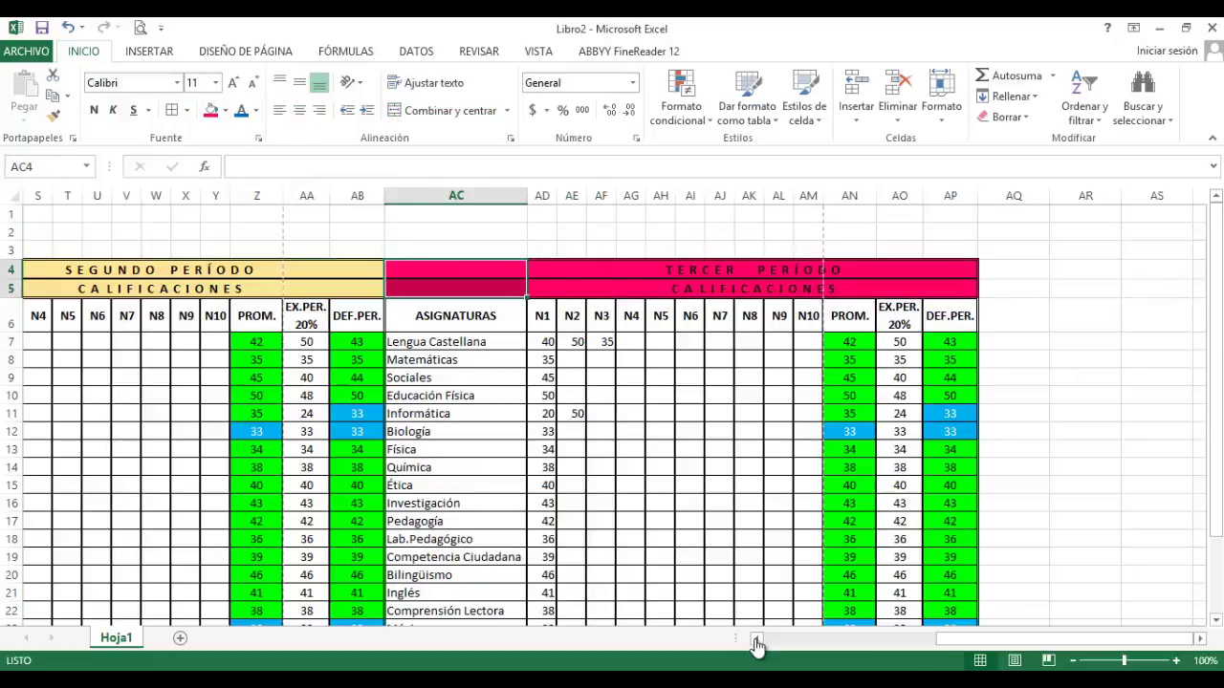
Fill the second-period title rows O4:AB5, including the blank cells above ASIGNATURAS, with standard yellow
key("Left")
key("shift+Down")
left_click(754, 639)
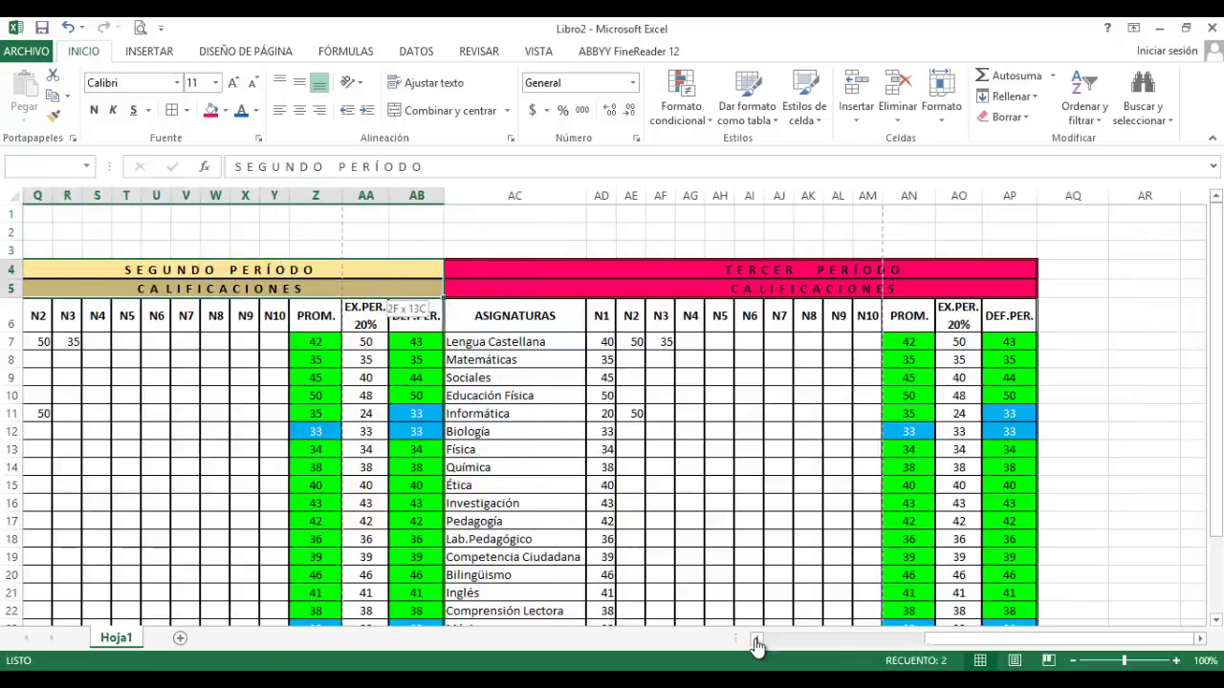
key("shift+Left")
key("shift+Down")
key("shift+Up")
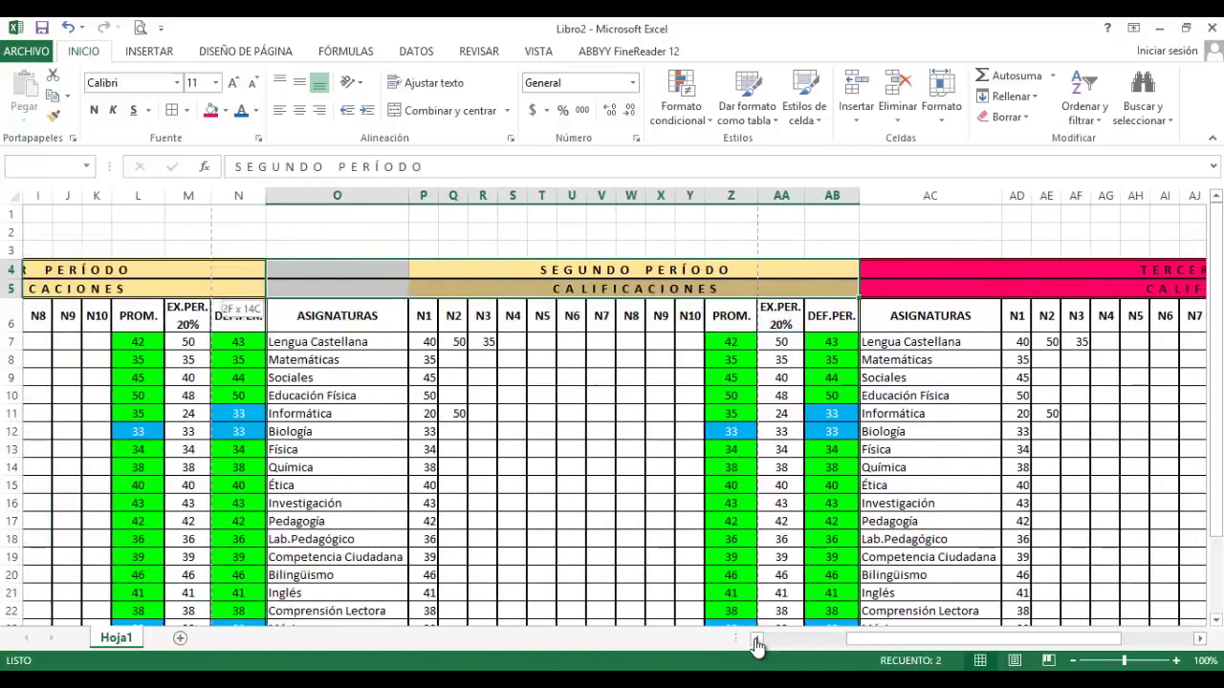
key("shift+Right")
key("alt+o")
key("r")
key("r")
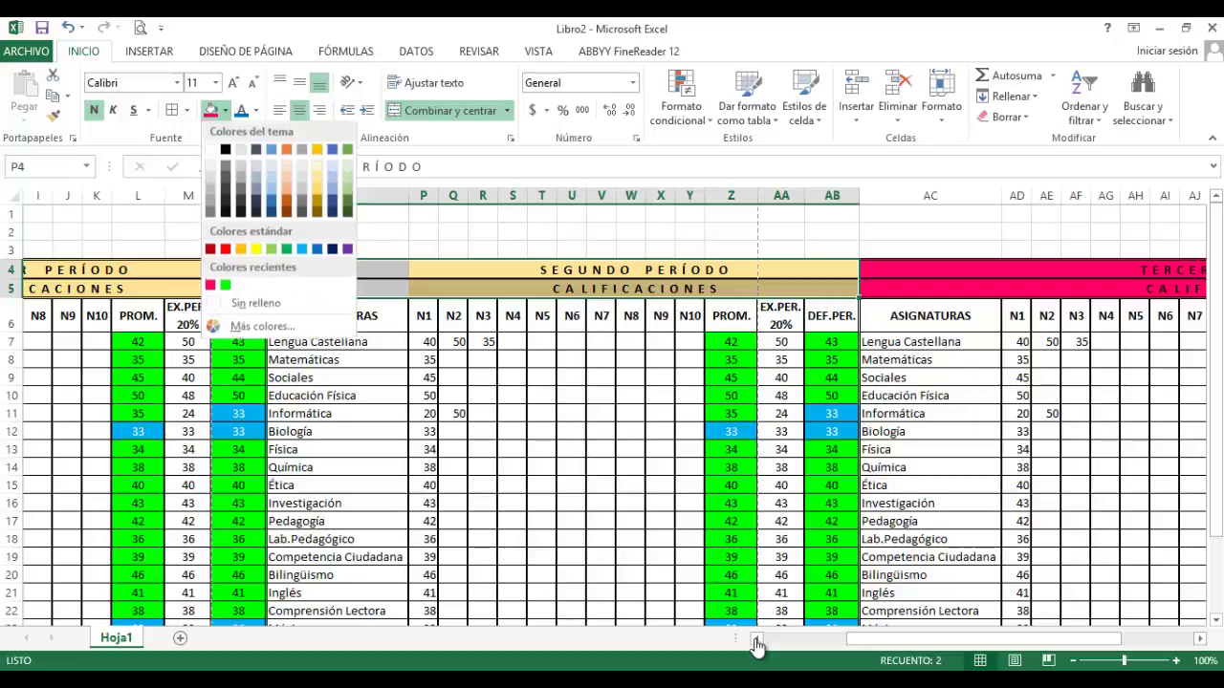
key("Down")
key("Down")
key("Down")
key("Down")
key("Down")
key("Down")
key("Right")
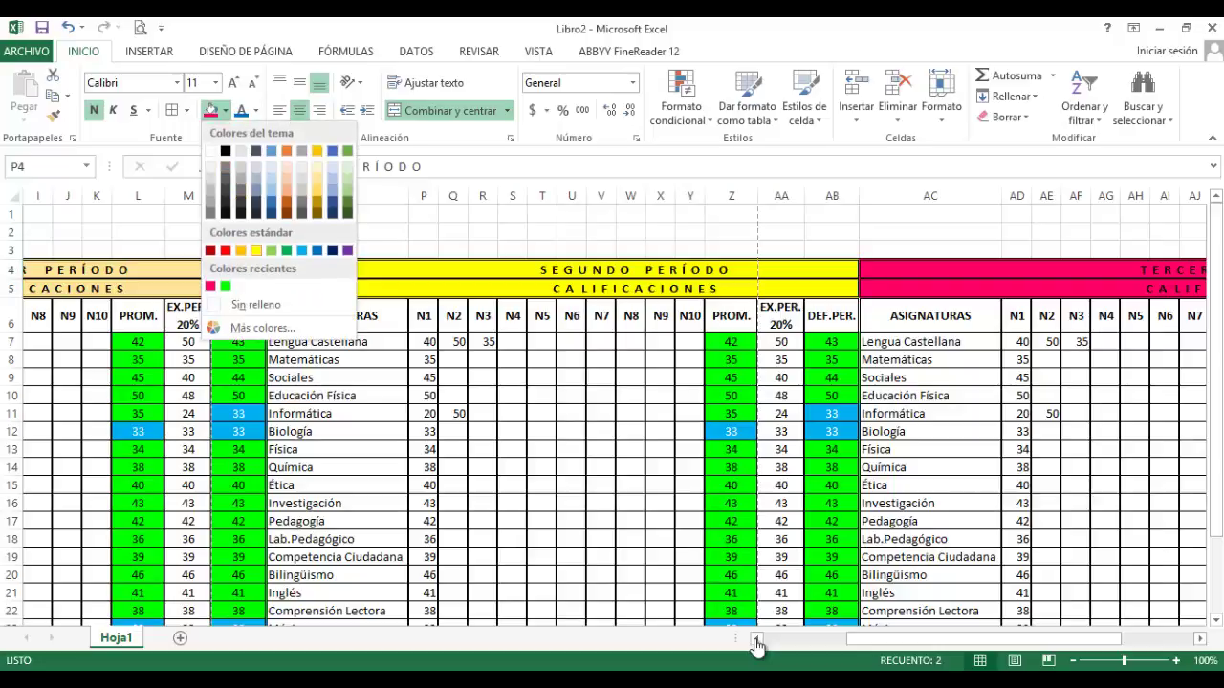
key("Return")
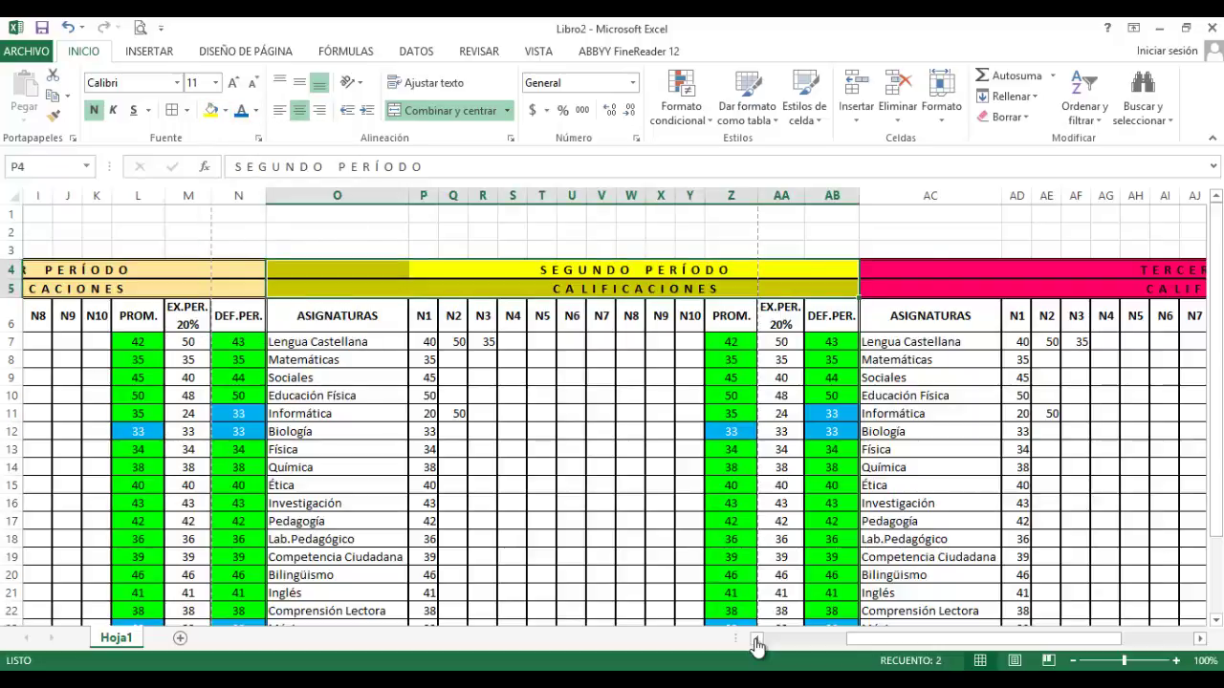
key("Right")
key("Up")
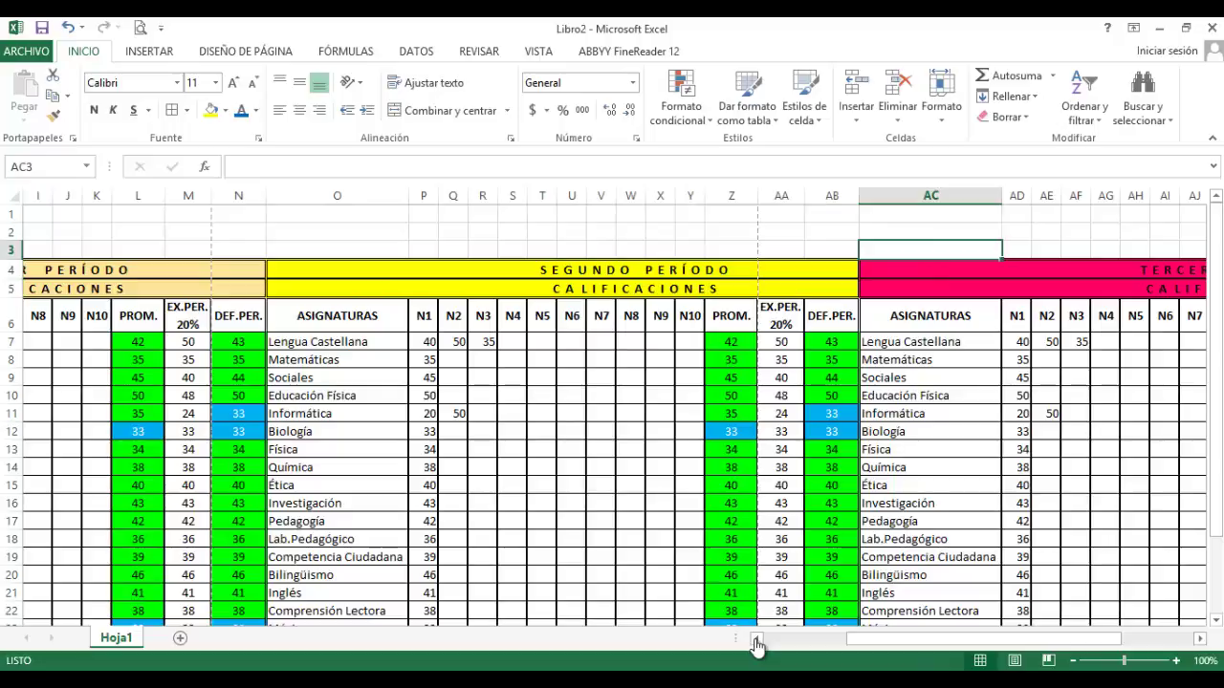
Compare the PROM. average formulas in row 7 of the first- and second-period tables, cells L7 and Z7
scroll(756, 645, "down", 4)
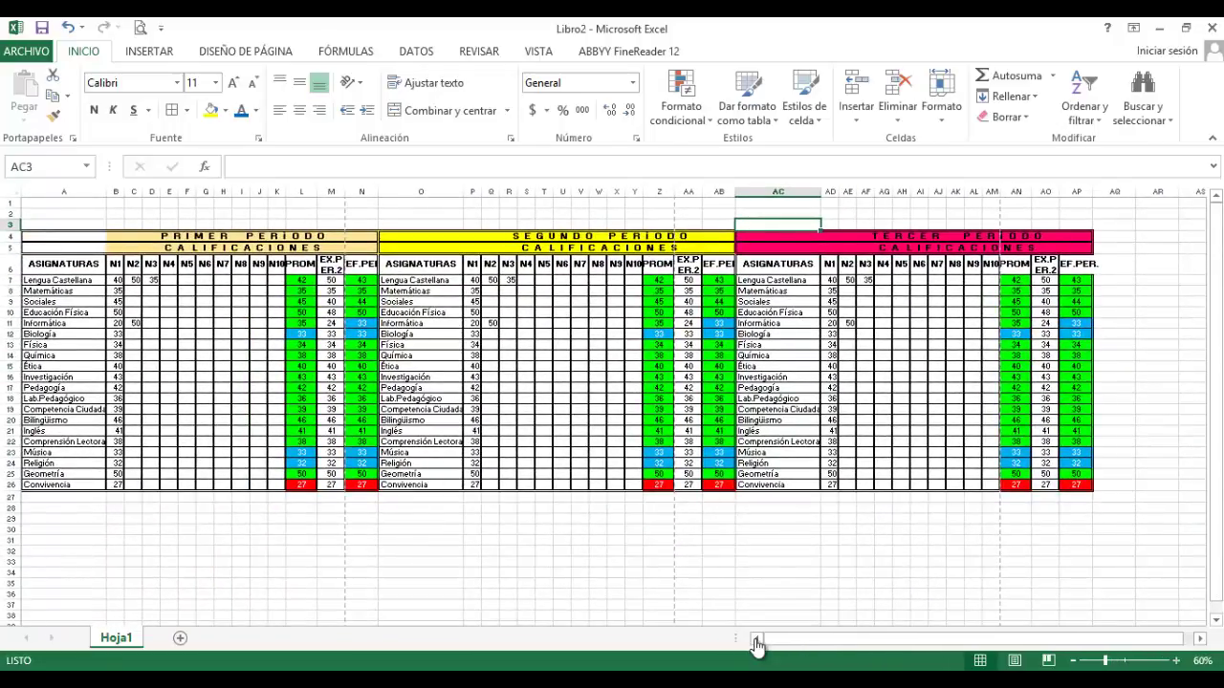
scroll(755, 645, "up", 4)
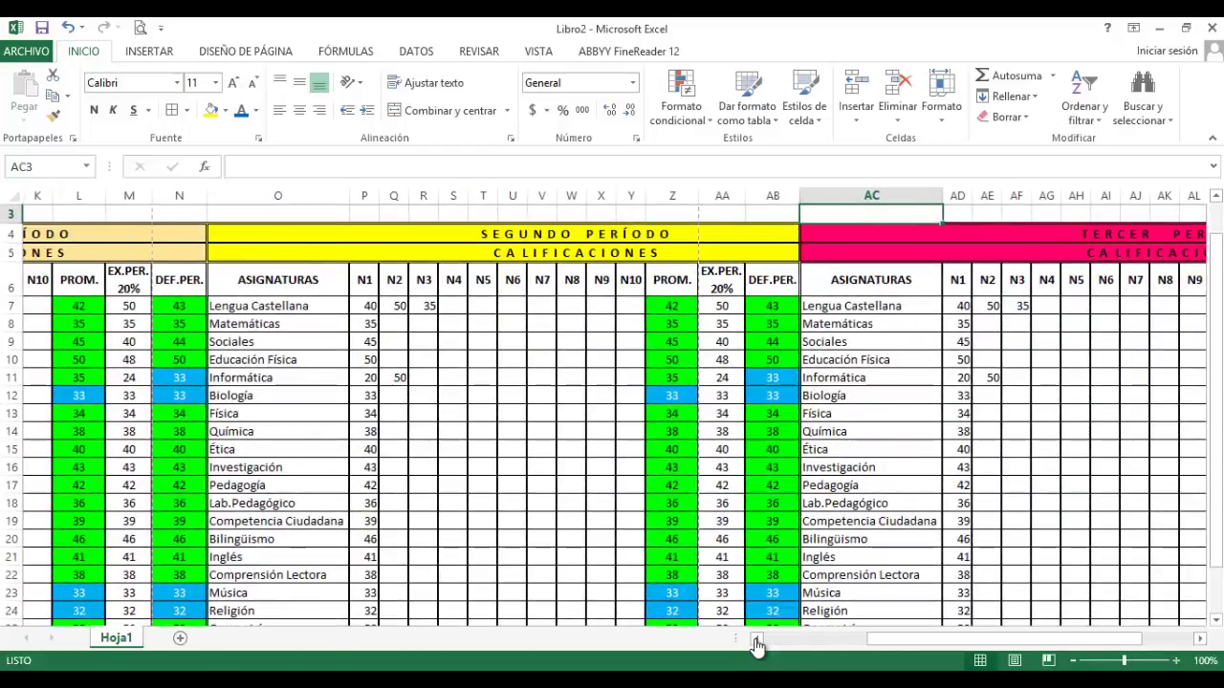
left_click(756, 638)
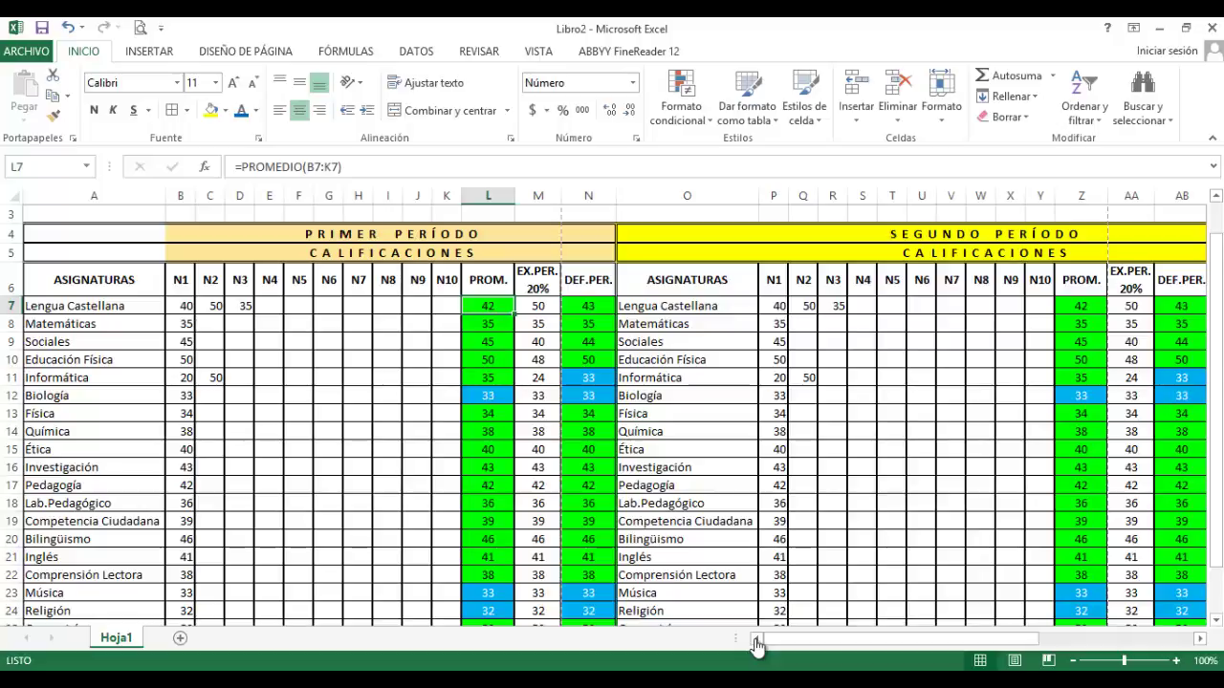
key("ctrl+Right")
key("ctrl+Right")
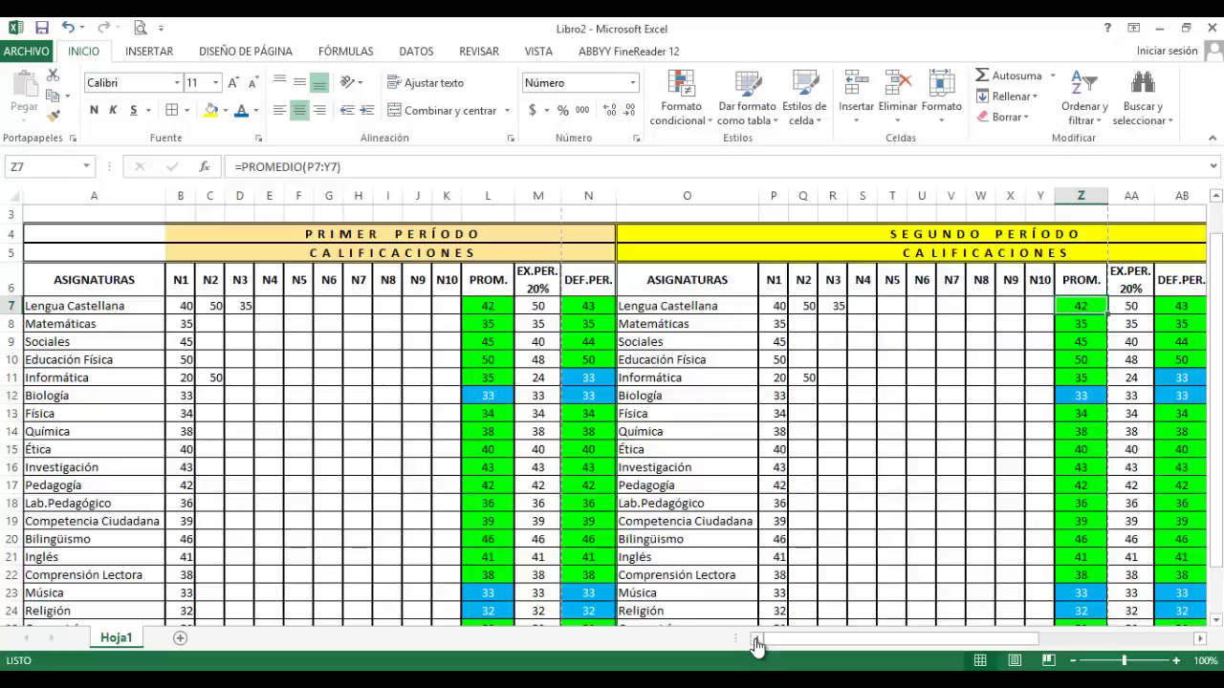
key("F2")
key("shift+Left")
key("shift+Left")
key("shift+Left")
key("shift+Left")
key("shift+Left")
key("shift+Left")
key("shift+Left")
key("shift+Left")
key("shift+Left")
key("shift+Left")
key("shift+Left")
key("shift+Left")
key("shift+Left")
key("shift+Left")
key("shift+Left")
key("shift+Left")
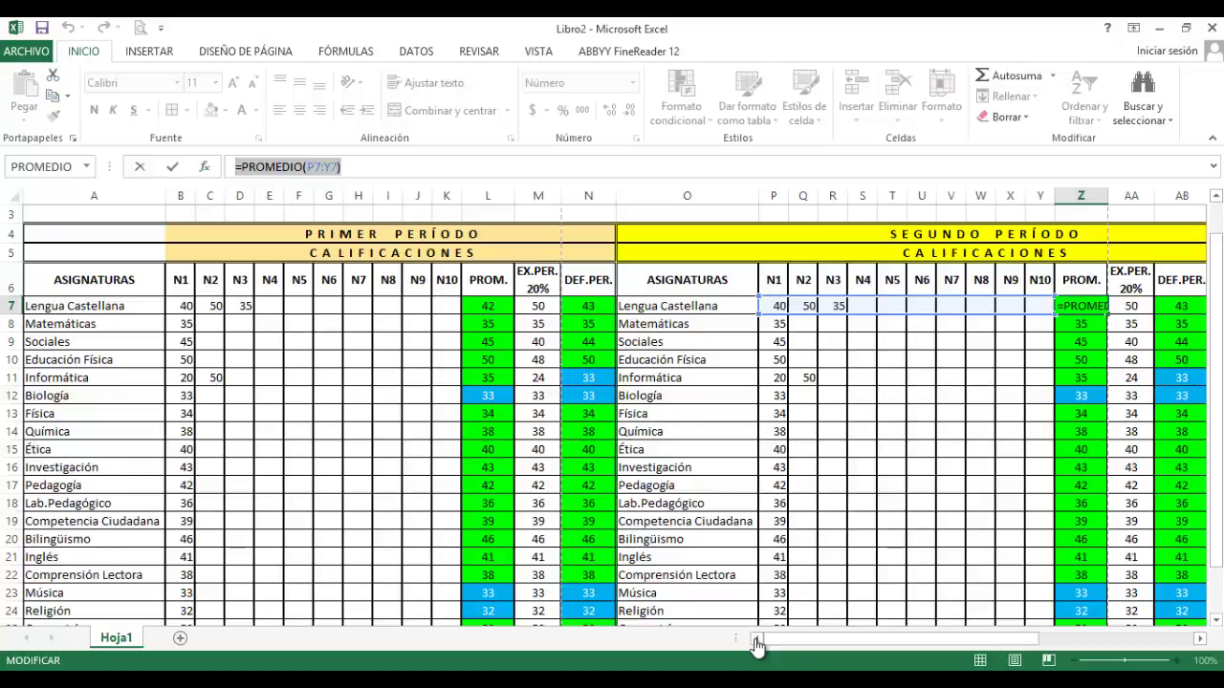
key("ctrl+Return")
Check the DEF.PER. formula in AB7 against the PROM. and EX.PER. cells Z7 and AA7 it draws on
key("Right")
key("Right")
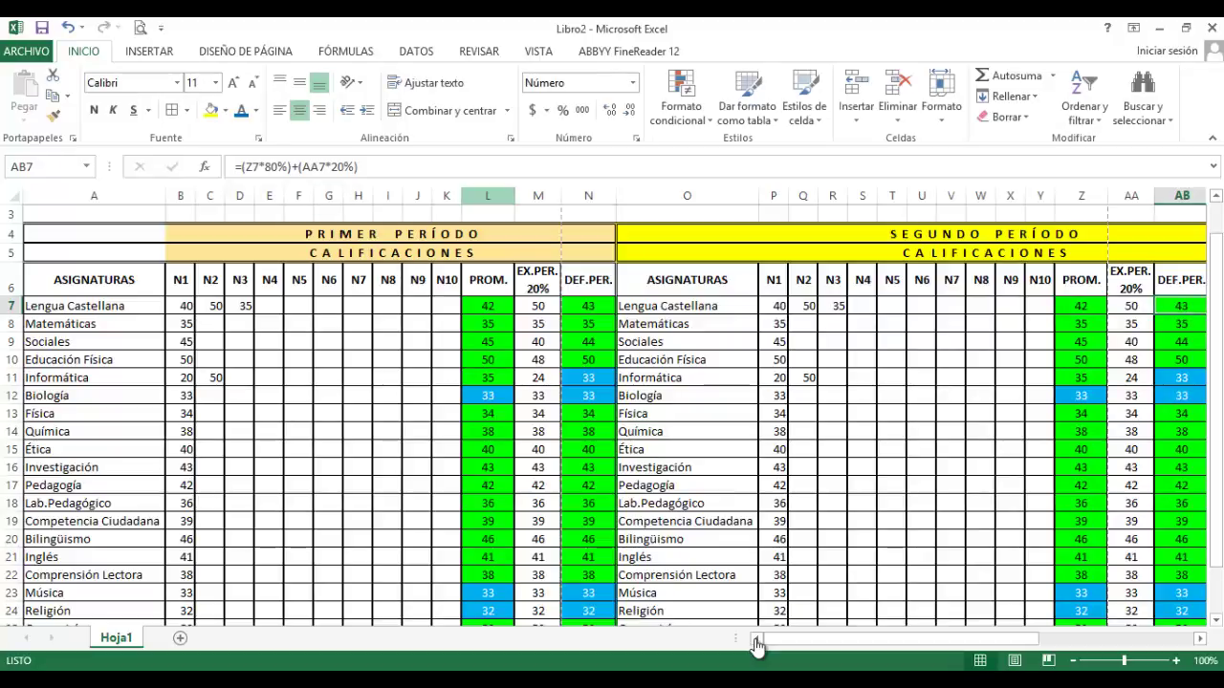
left_click_drag(487, 195, 538, 195)
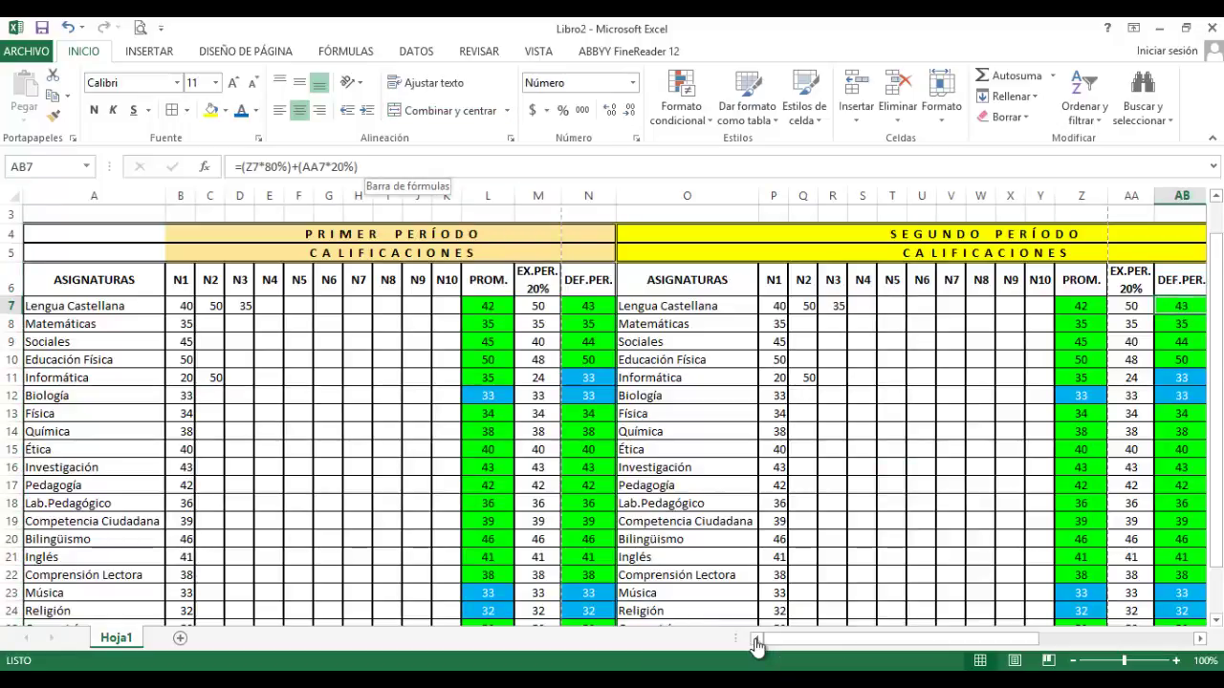
key("Left")
key("Left")
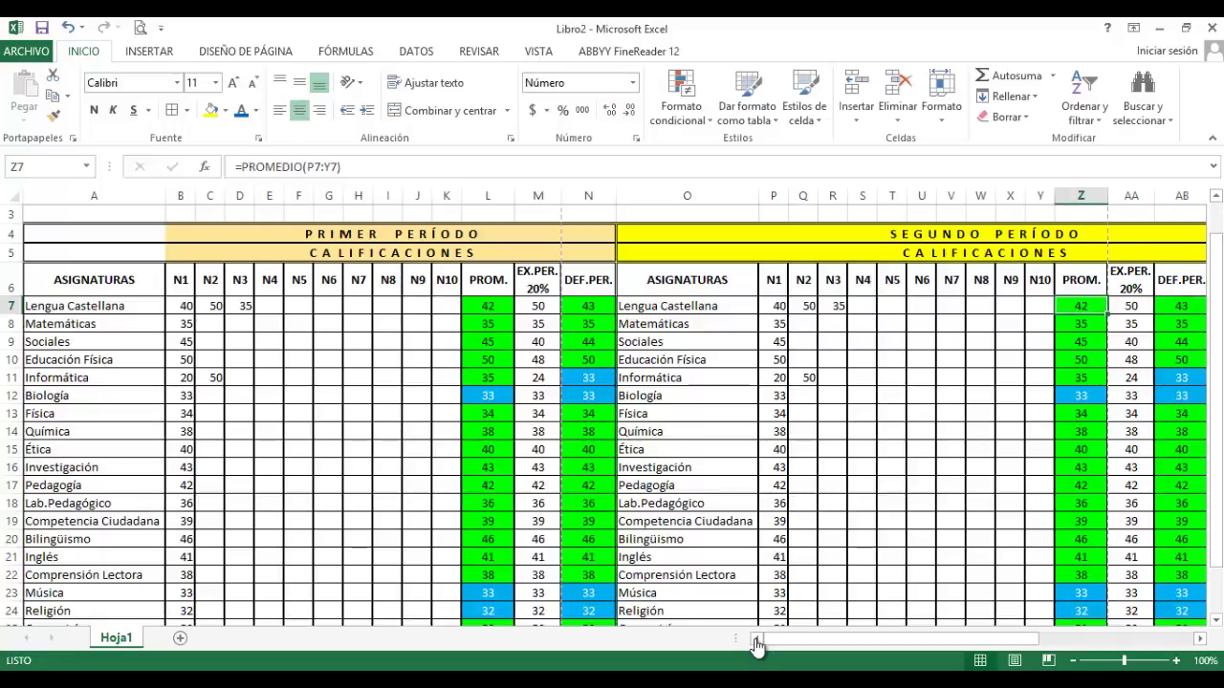
key("Right")
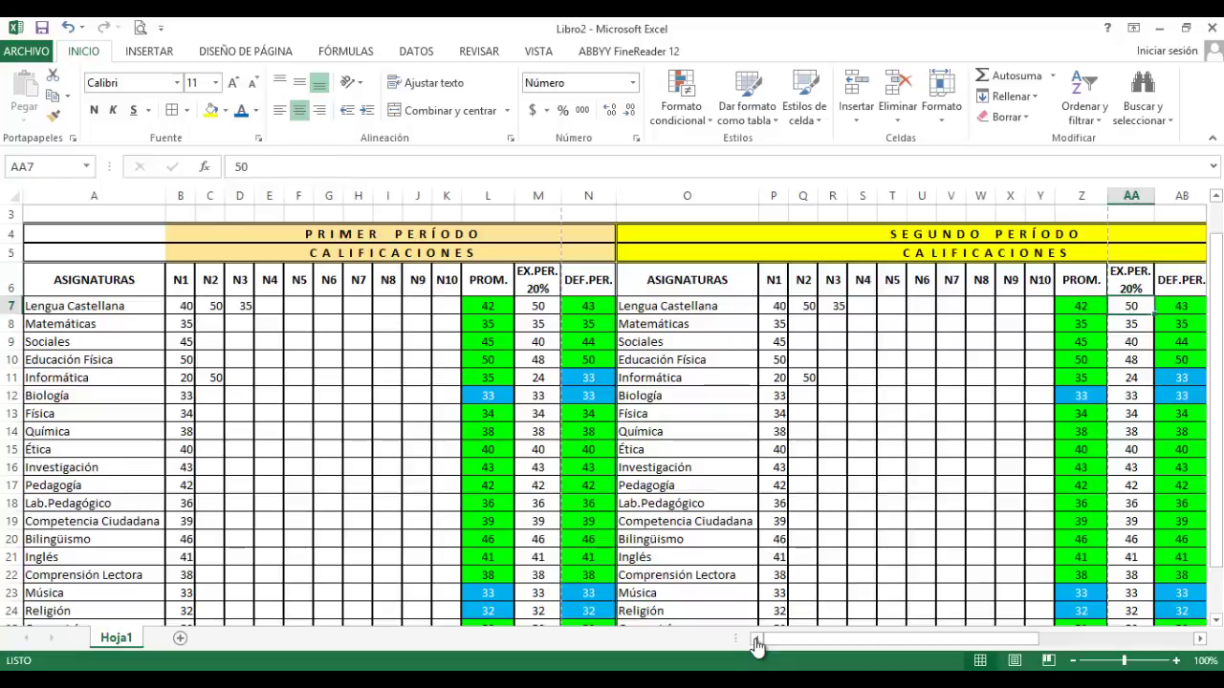
Review the third-period PROM. and DEF.PER. formulas for Lengua Castellana in AN7 and AP7
scroll(756, 645, "right", 5)
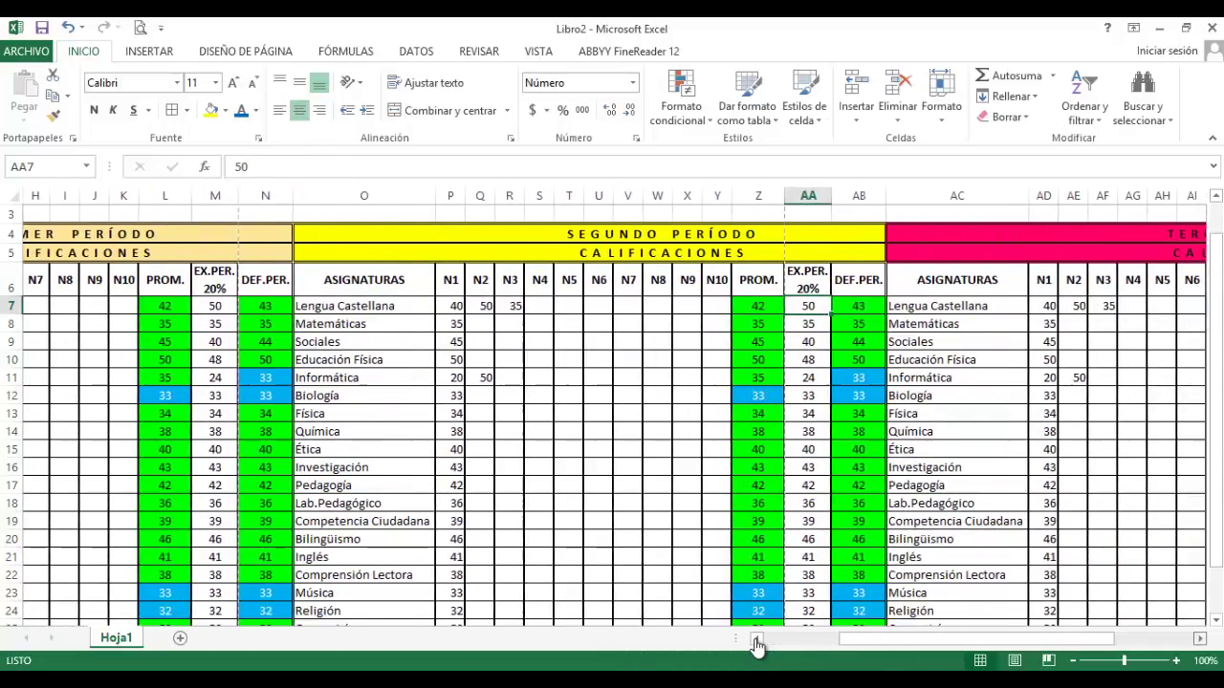
scroll(755, 645, "right", 6)
key("Right")
key("Right")
key("Right")
key("Right")
key("Right")
key("Right")
key("Right")
key("Right")
key("Right")
key("Right")
key("Right")
key("Right")
key("Right")
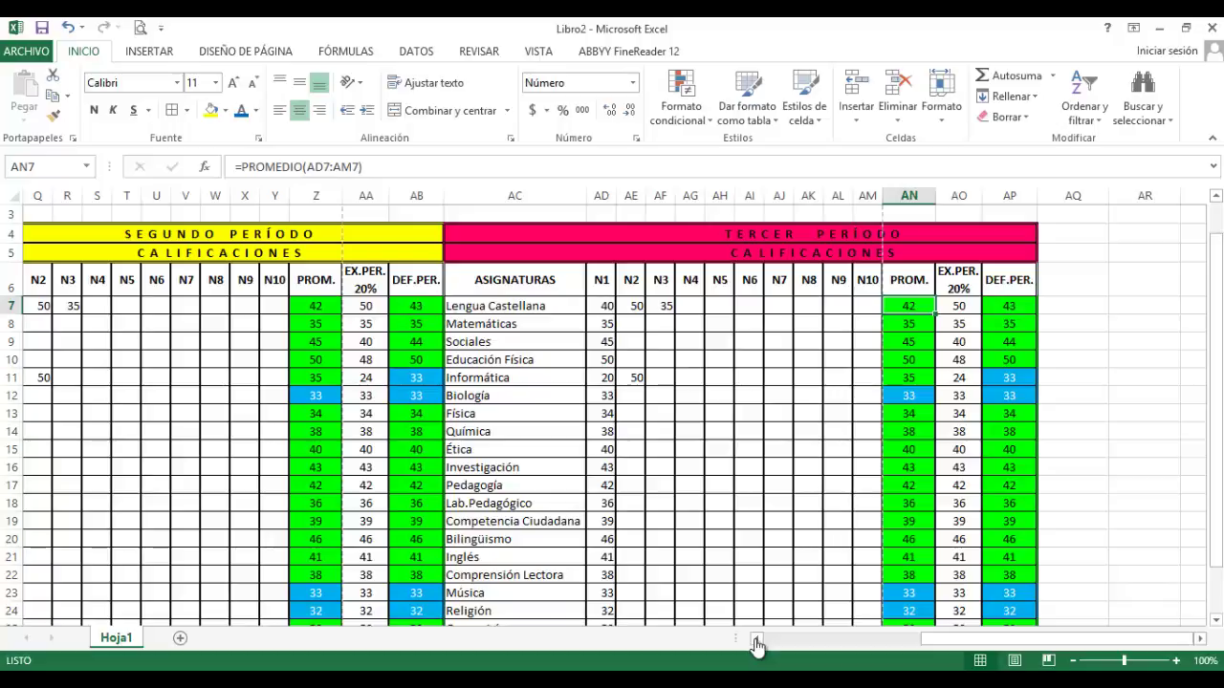
key("Right")
key("Right")
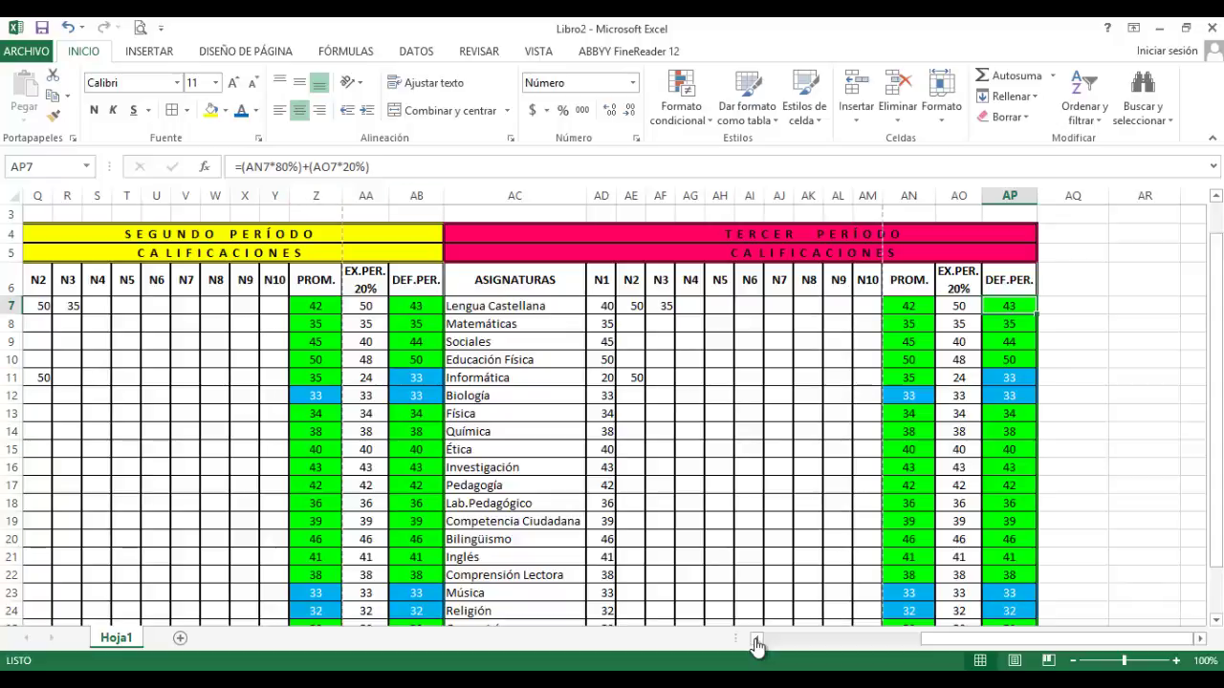
left_click(756, 640)
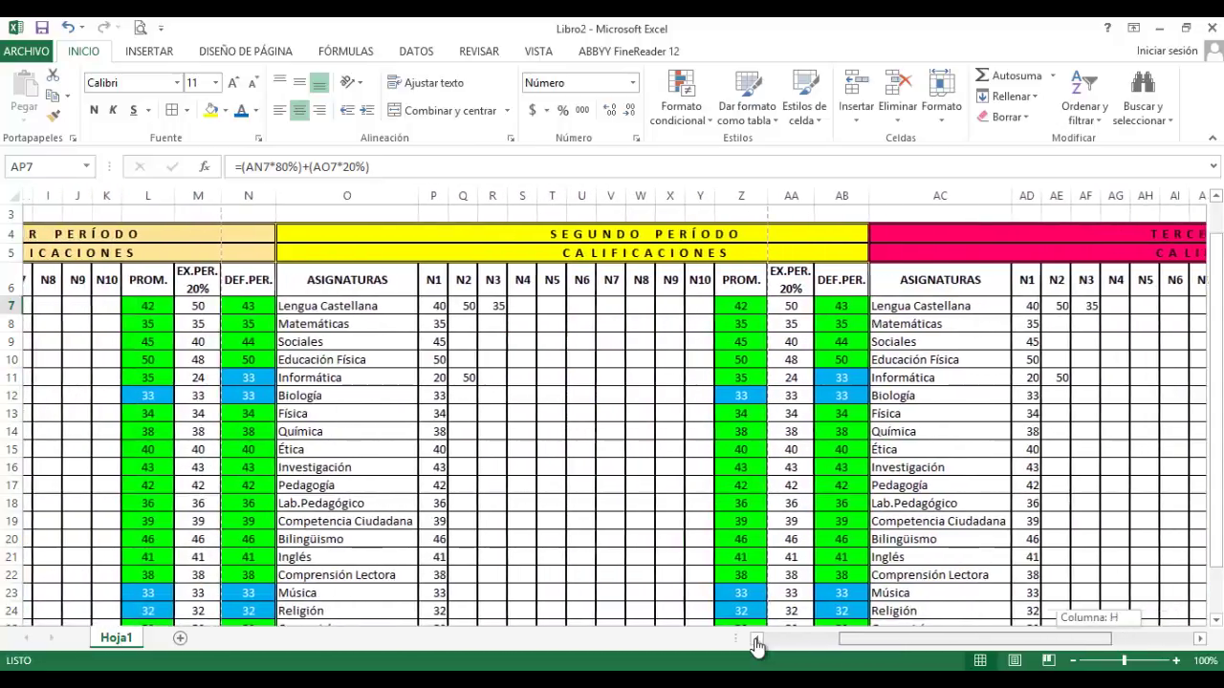
scroll(755, 643, "right", 3)
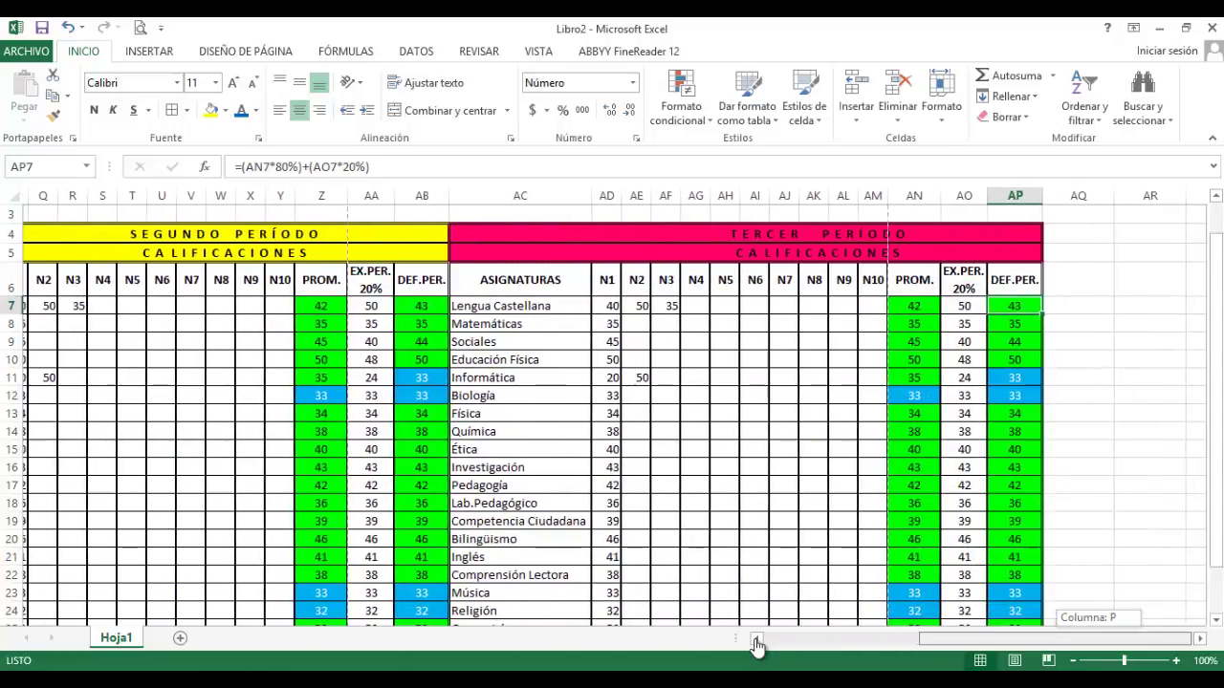
Add the column header "DEF.AÑO" in AQ6, beside the third period's DEF.PER. header
key("Up")
key("Right")
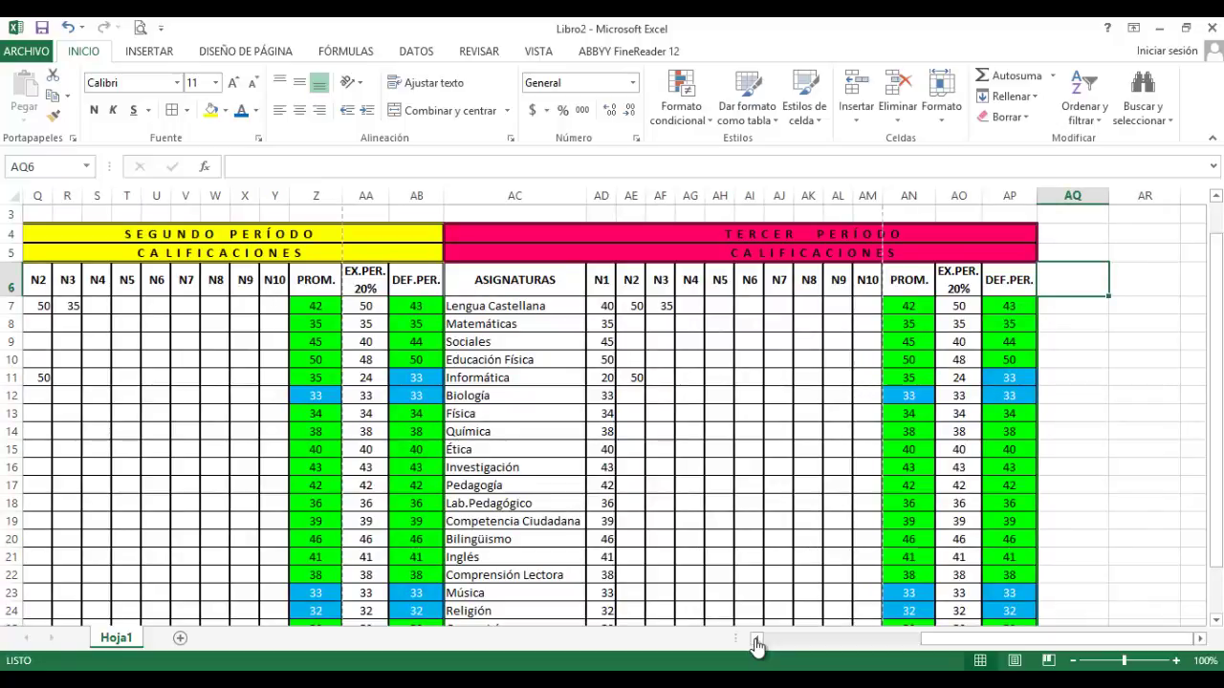
type("DEF")
type(".")
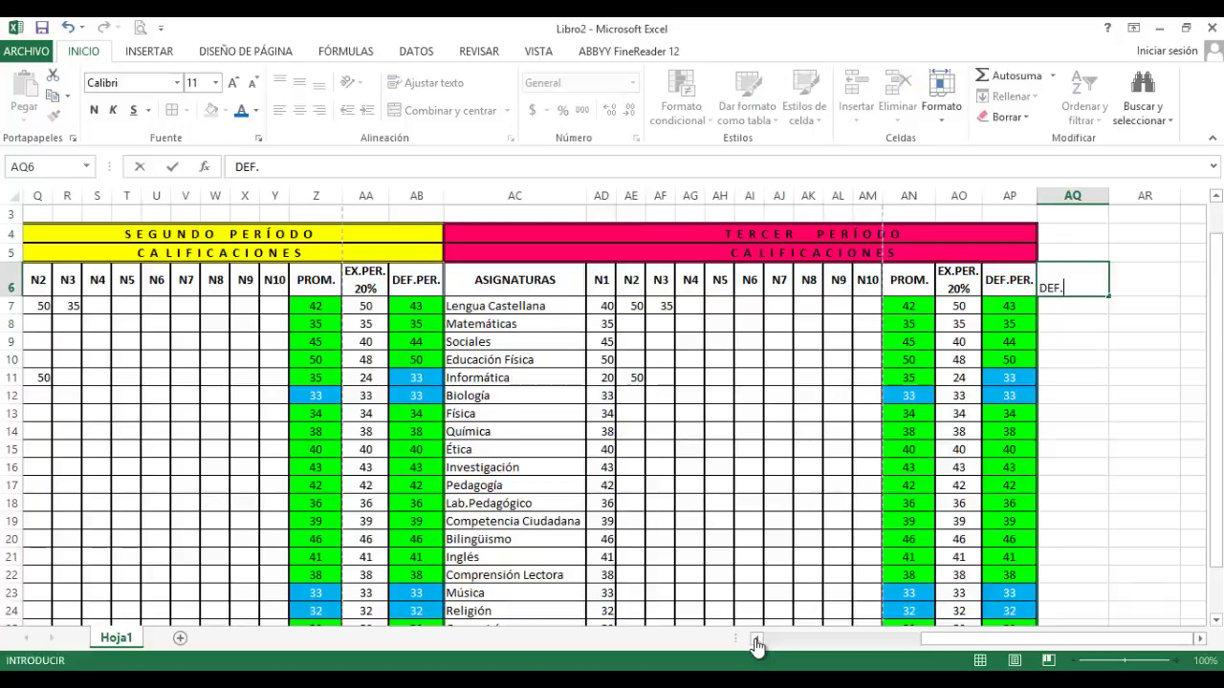
type("AÑO")
key("Return")
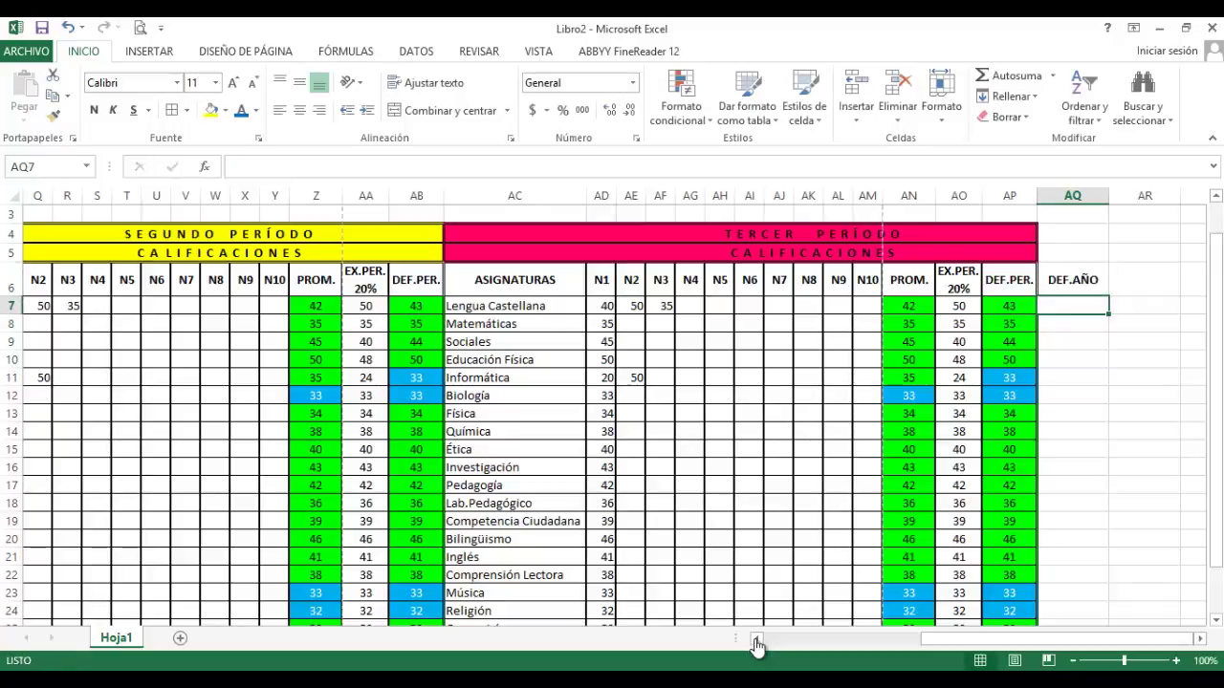
key("Up")
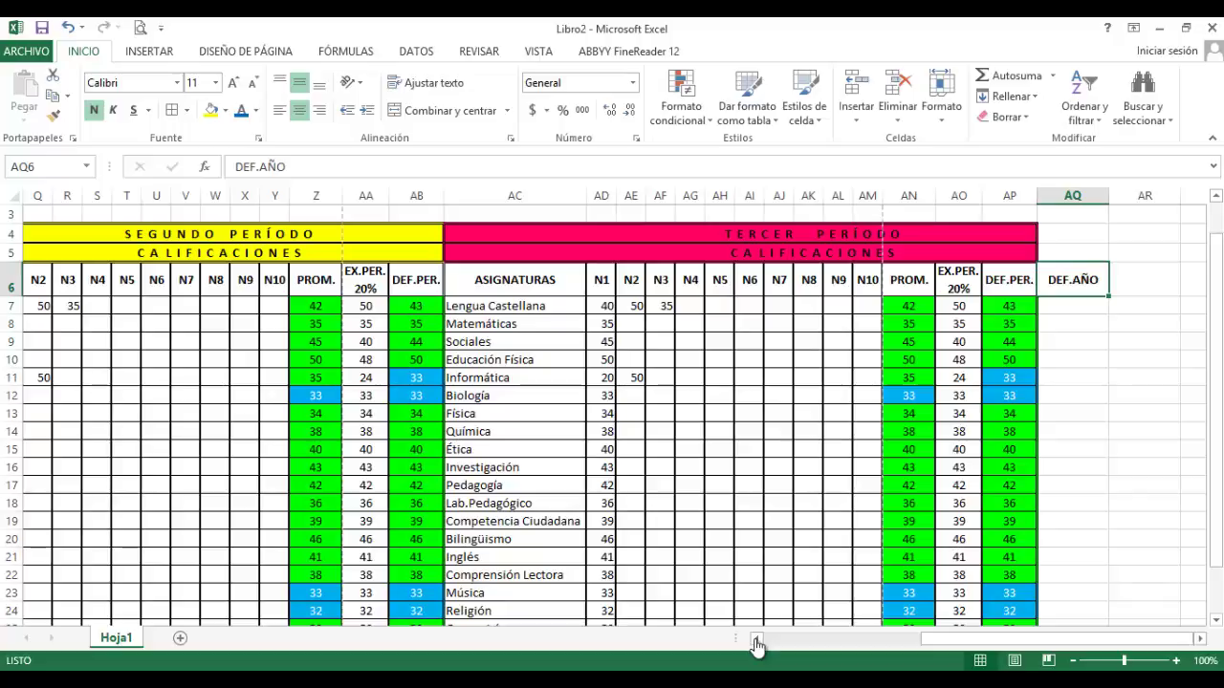
key("Return")
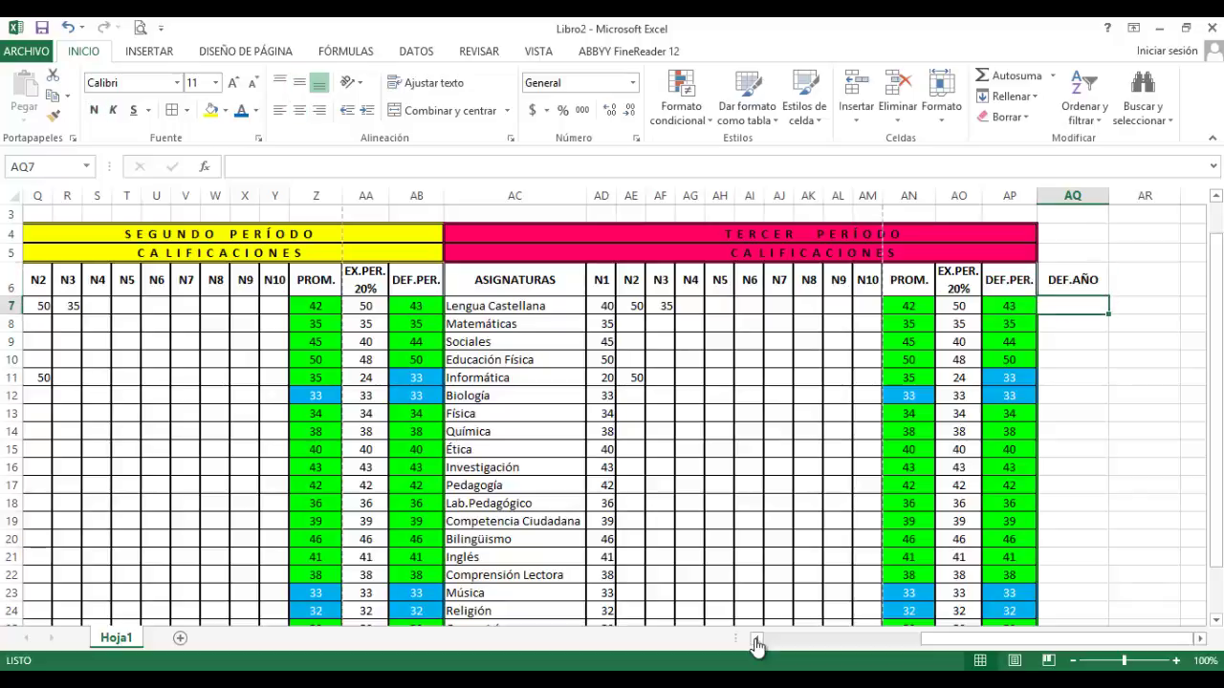
Begin the yearly grade formula in AQ7 with the first-period term (L7*30%) and open a second term
left_click_drag(755, 645, 755, 645)
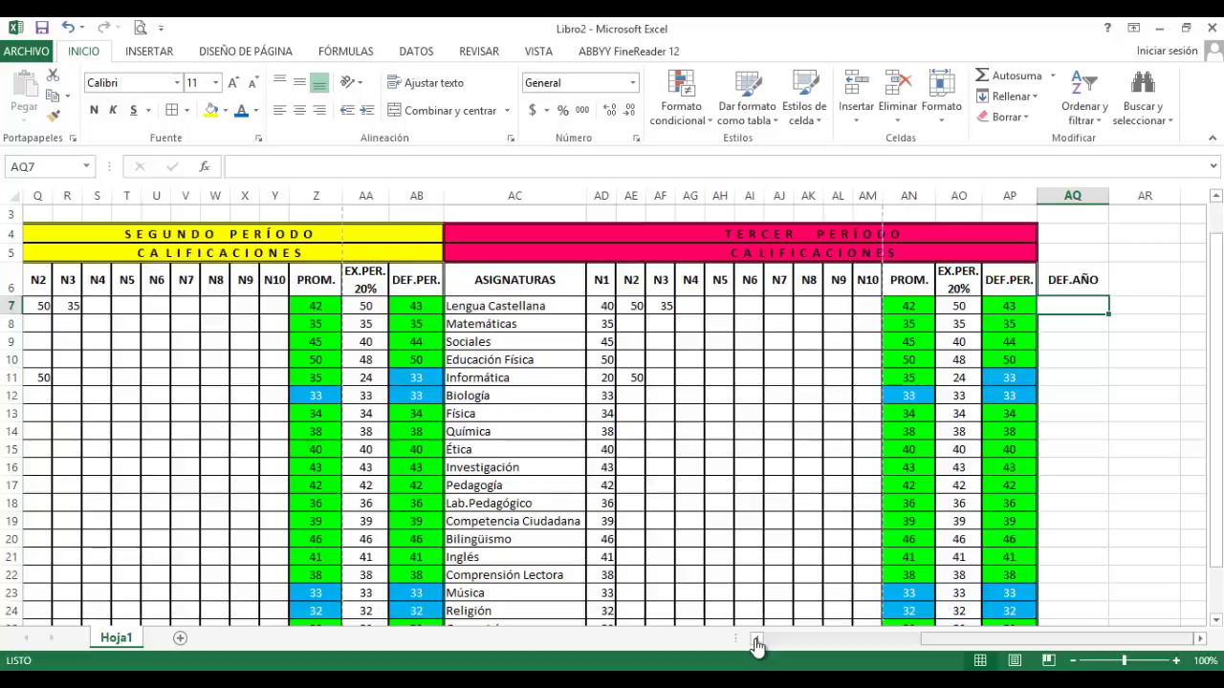
left_click_drag(755, 645, 756, 646)
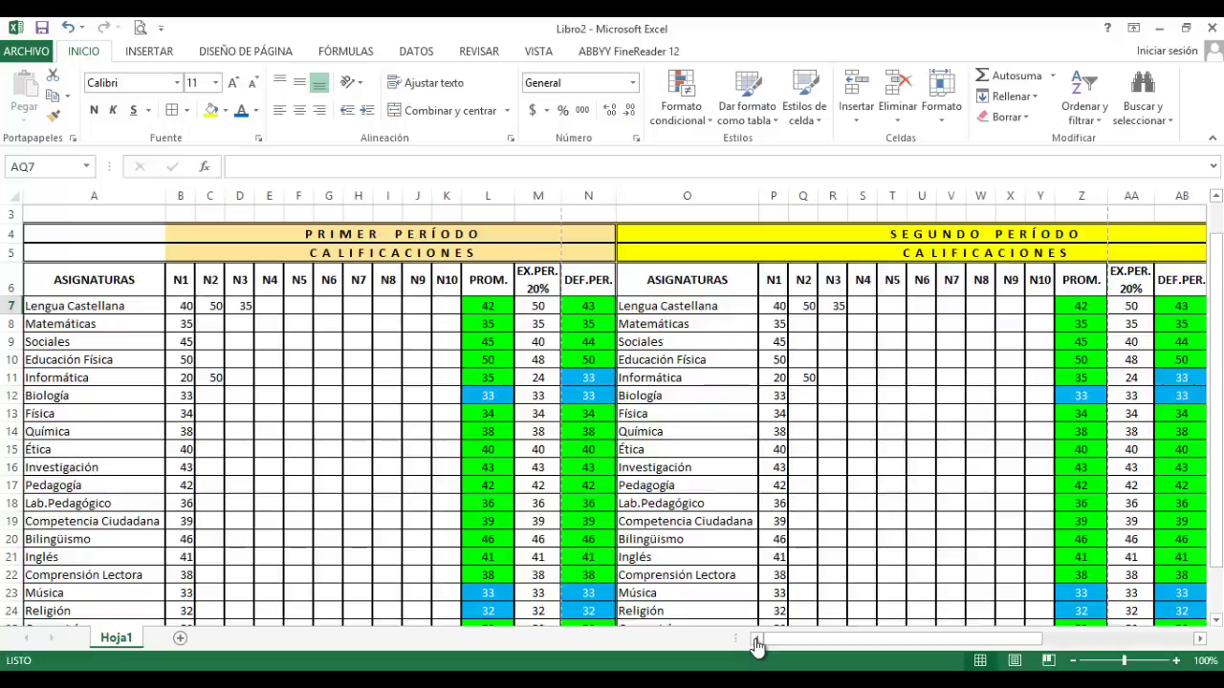
scroll(756, 645, "right", 5)
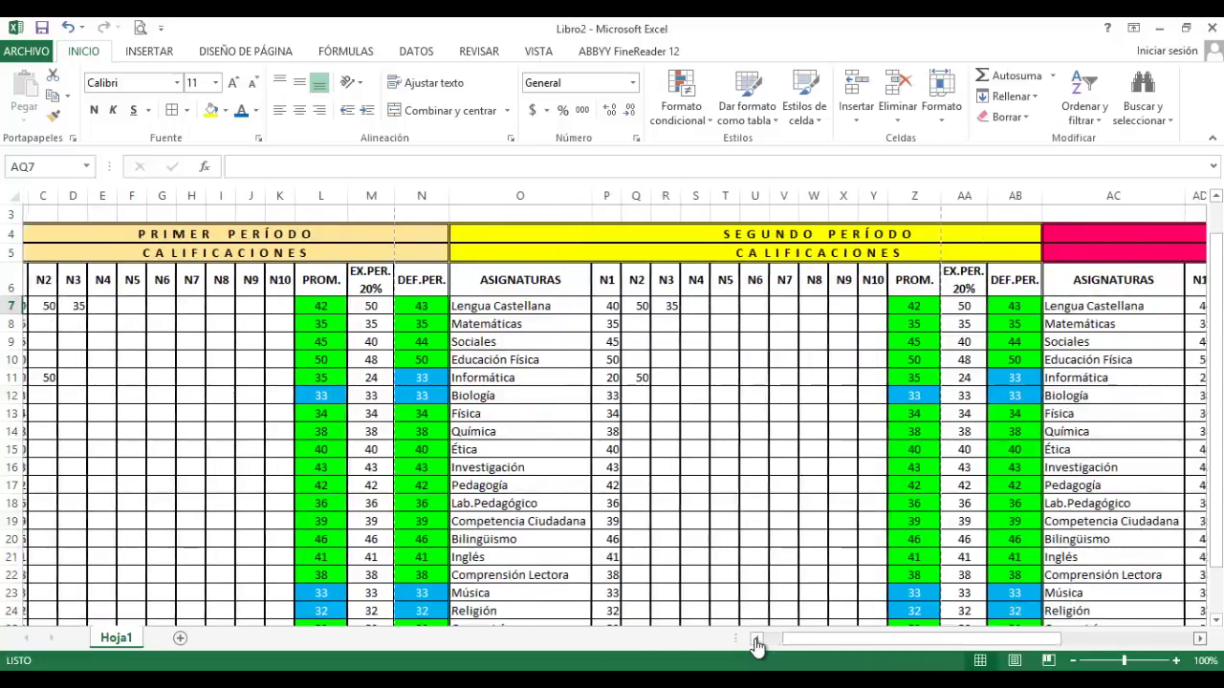
scroll(756, 646, "right", 3)
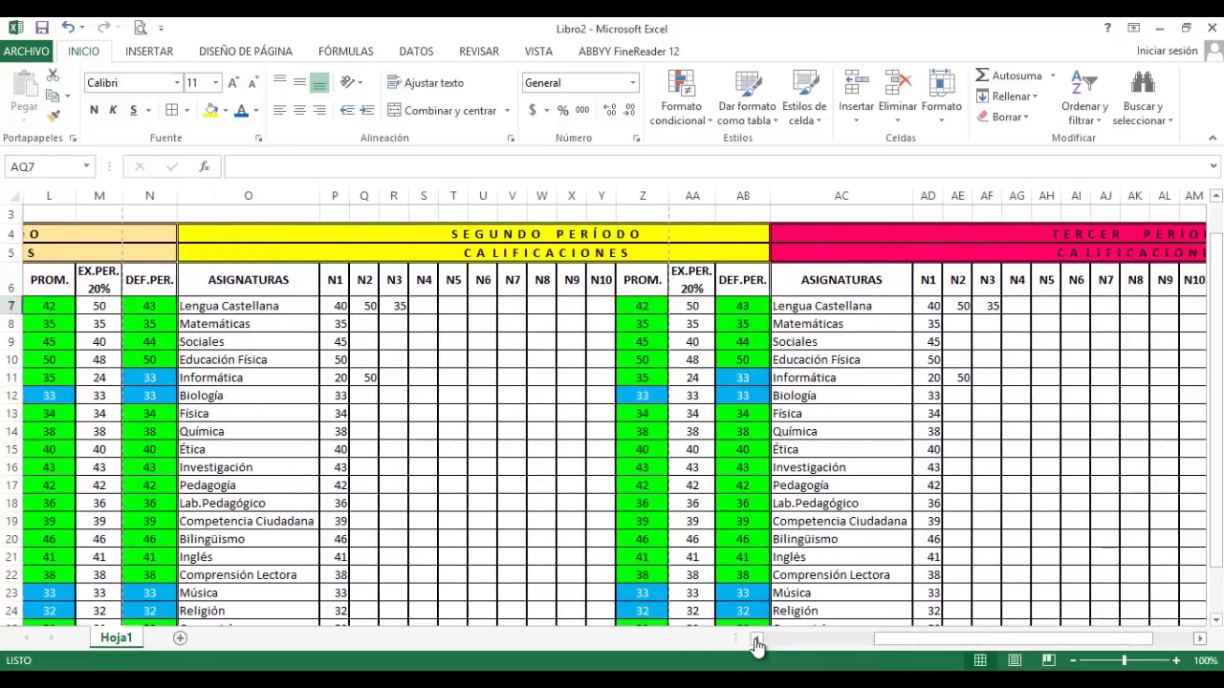
scroll(756, 646, "right", 5)
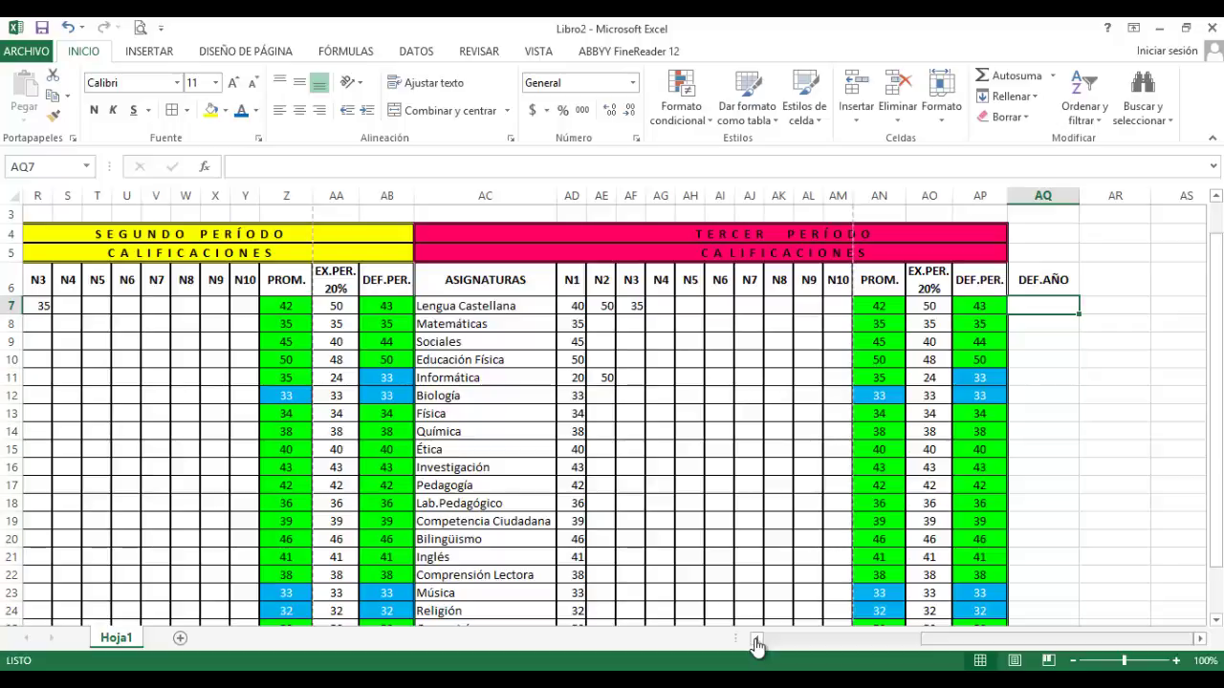
type("=")
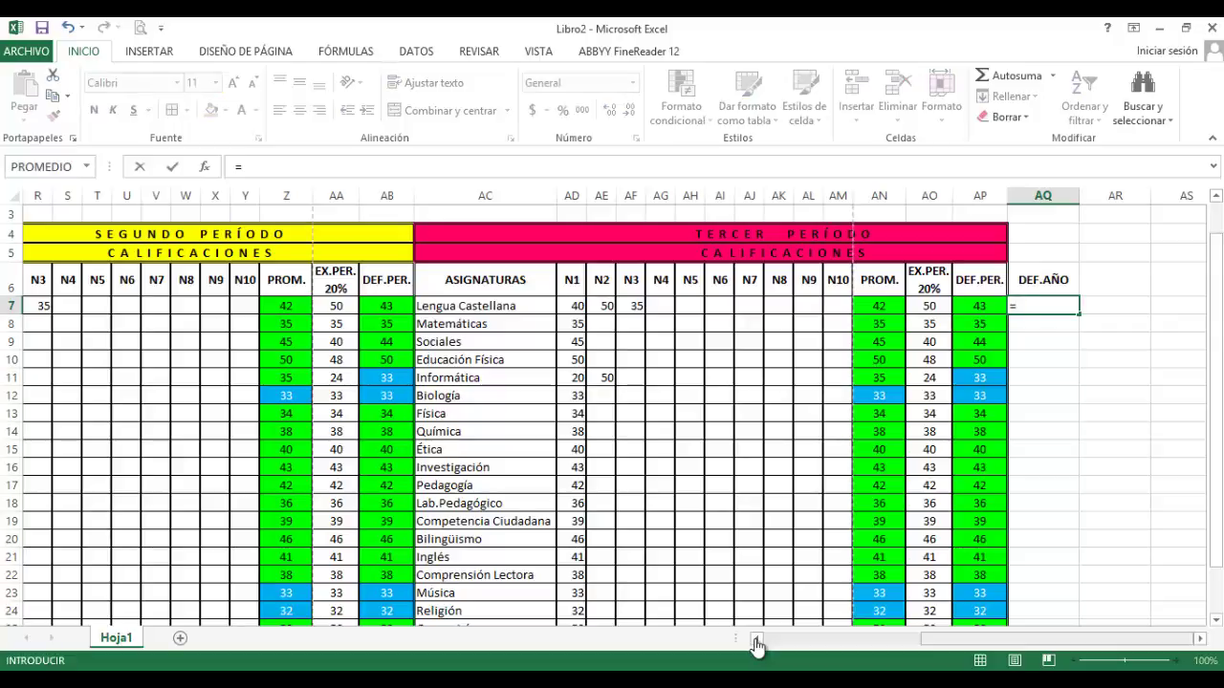
type("(")
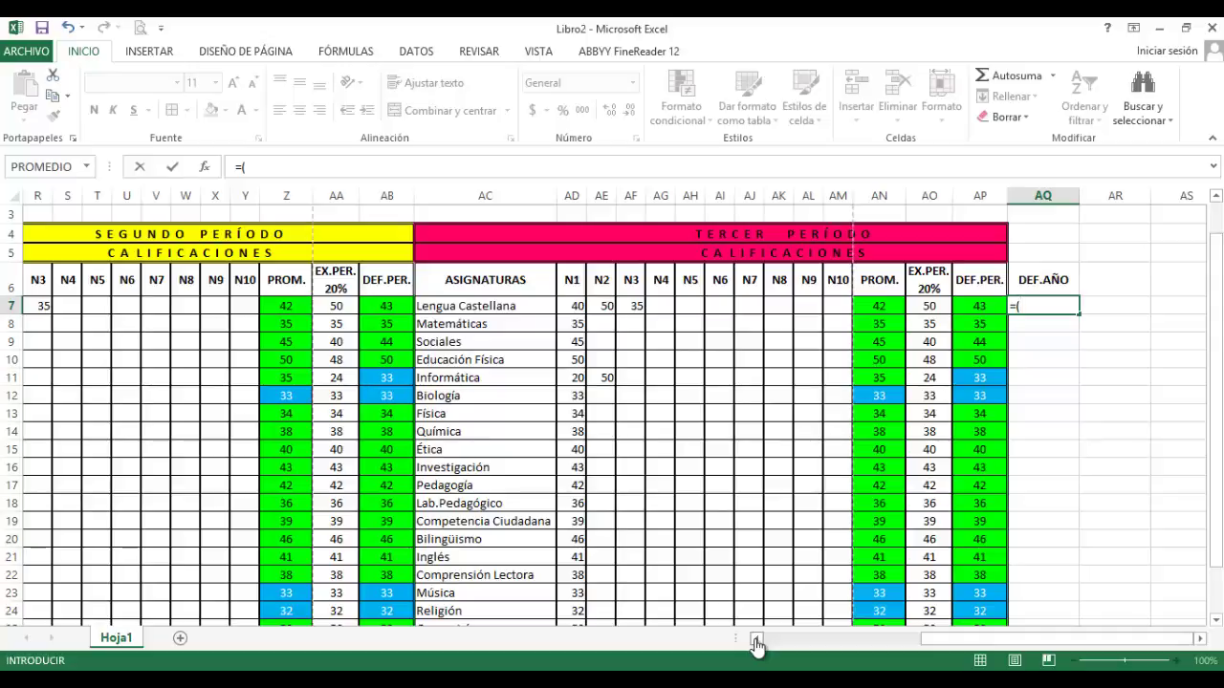
left_click_drag(756, 639, 756, 640)
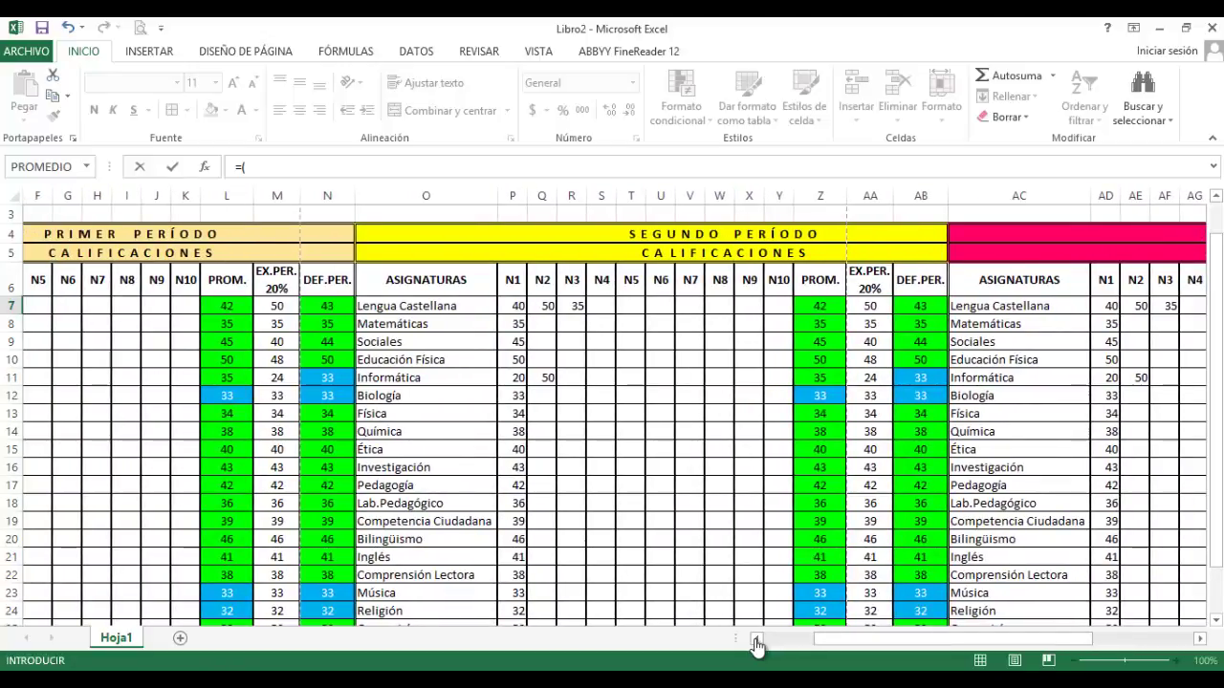
key("Up")
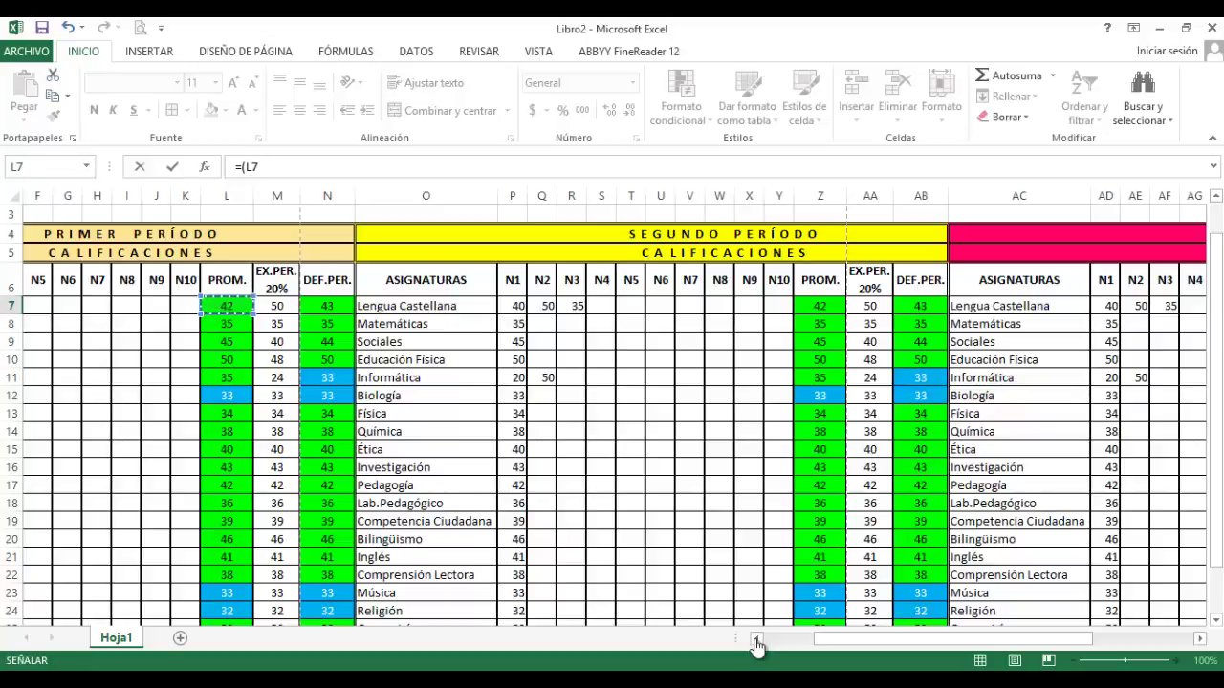
type("*")
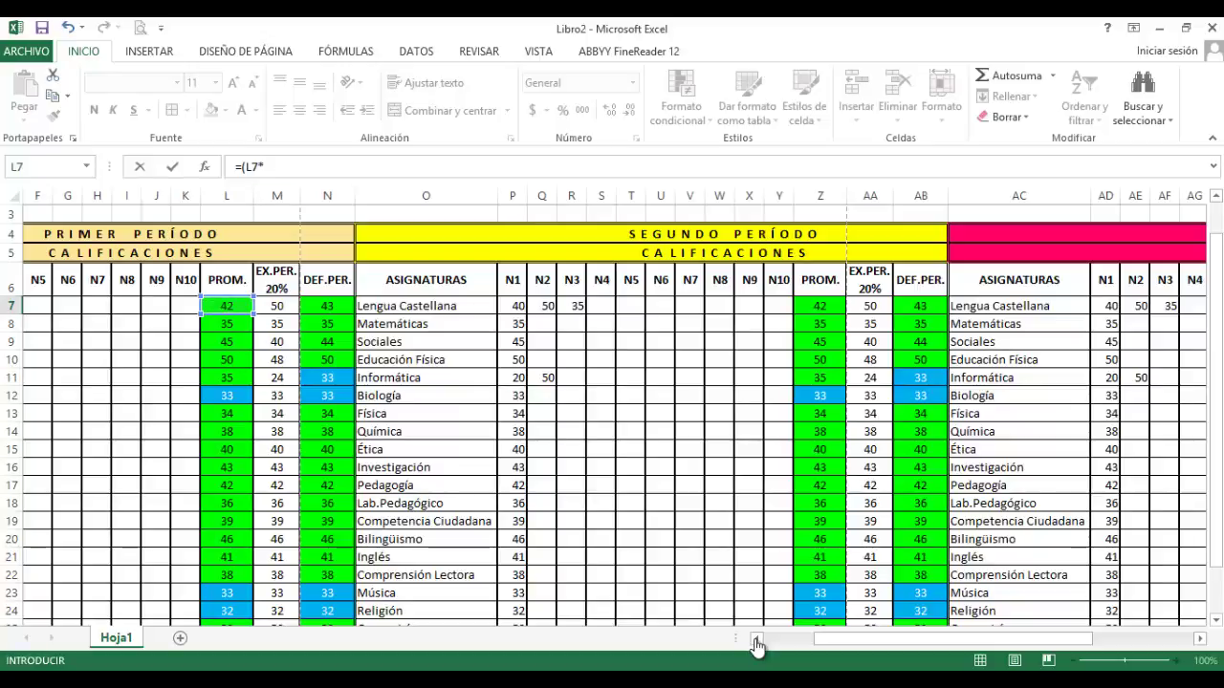
type("30%)+(")
Complete the second term of the AQ7 formula as (AB7*30%), using the second period's DEF.PER. grade
key("Right")
key("Right")
key("Right")
key("Right")
key("Right")
key("Right")
key("Right")
key("Right")
key("Right")
key("Right")
key("Right")
key("Right")
key("Right")
key("Right")
key("Right")
key("Right")
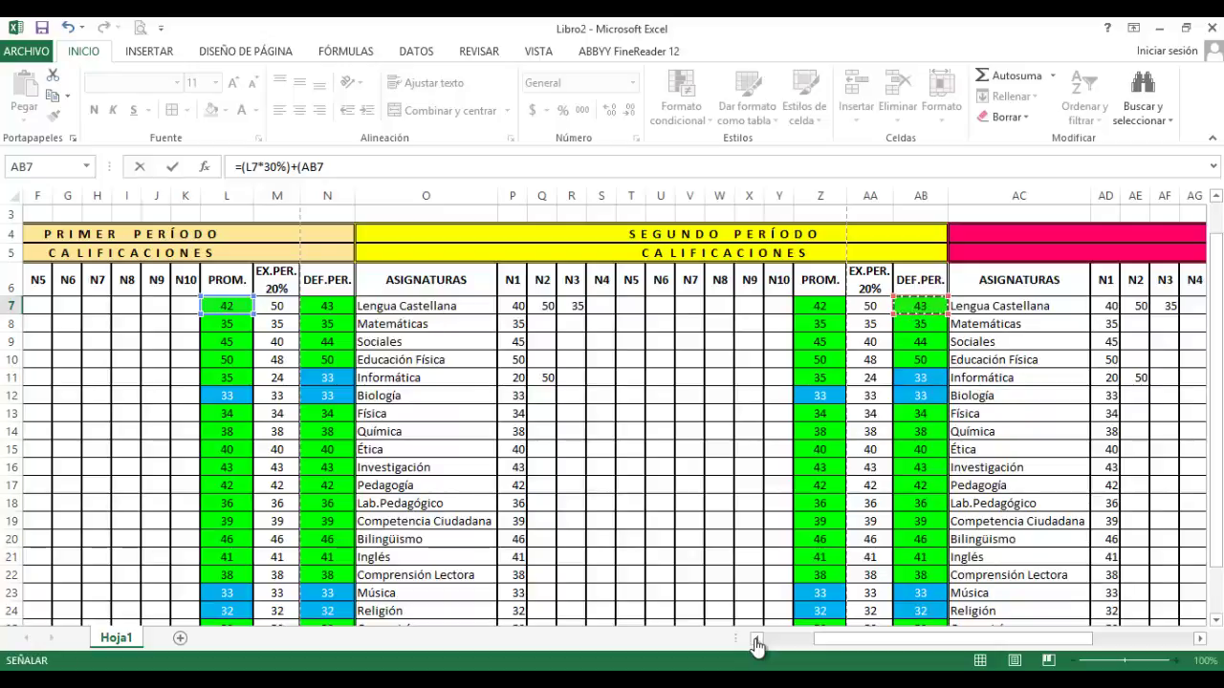
type("*30")
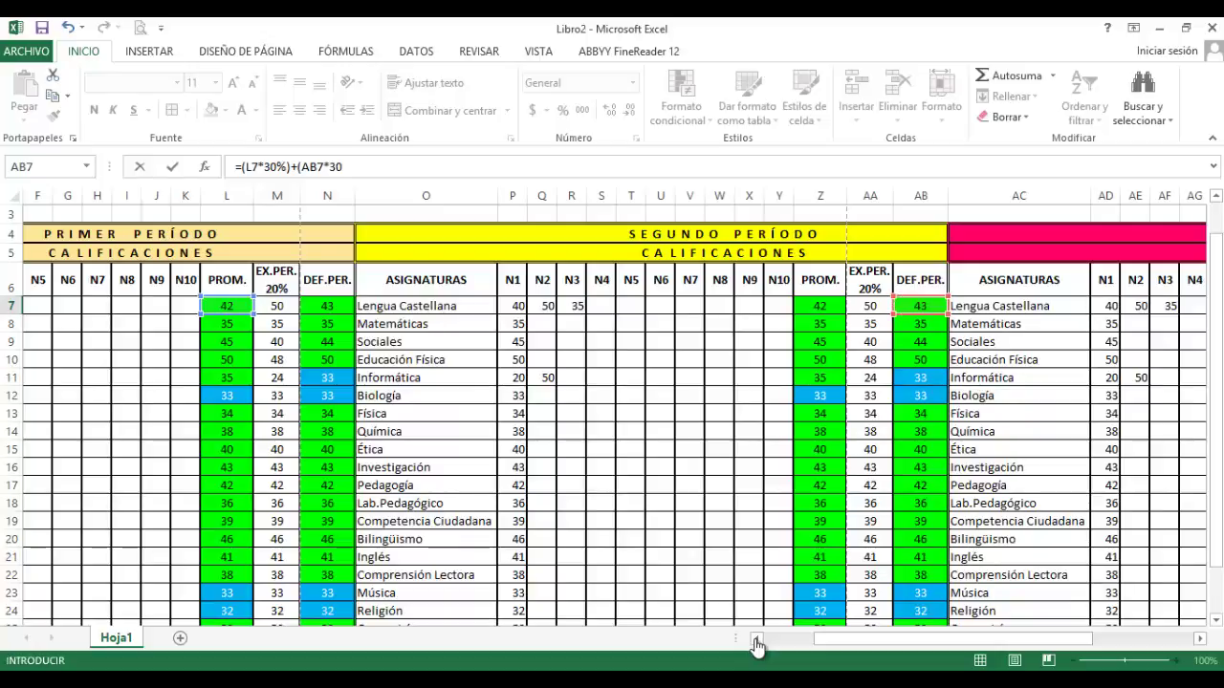
type("%)")
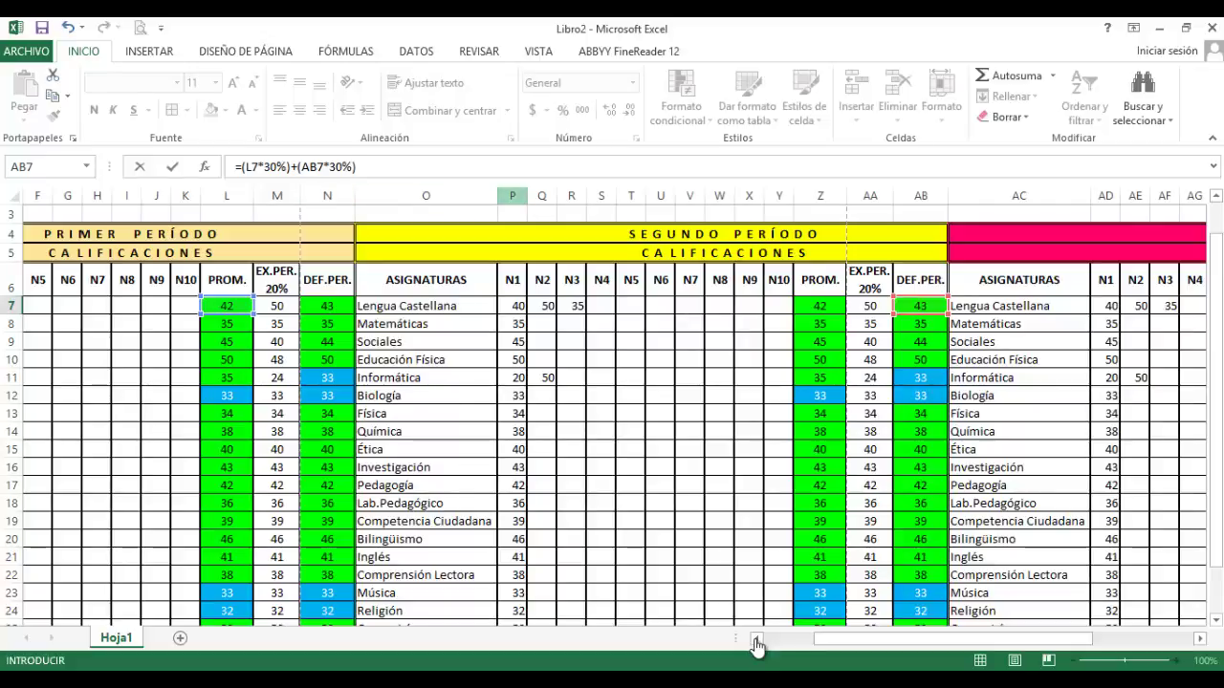
Finish the yearly grade formula in AQ7 with the third-period term (AP7*40%)
type("+(")
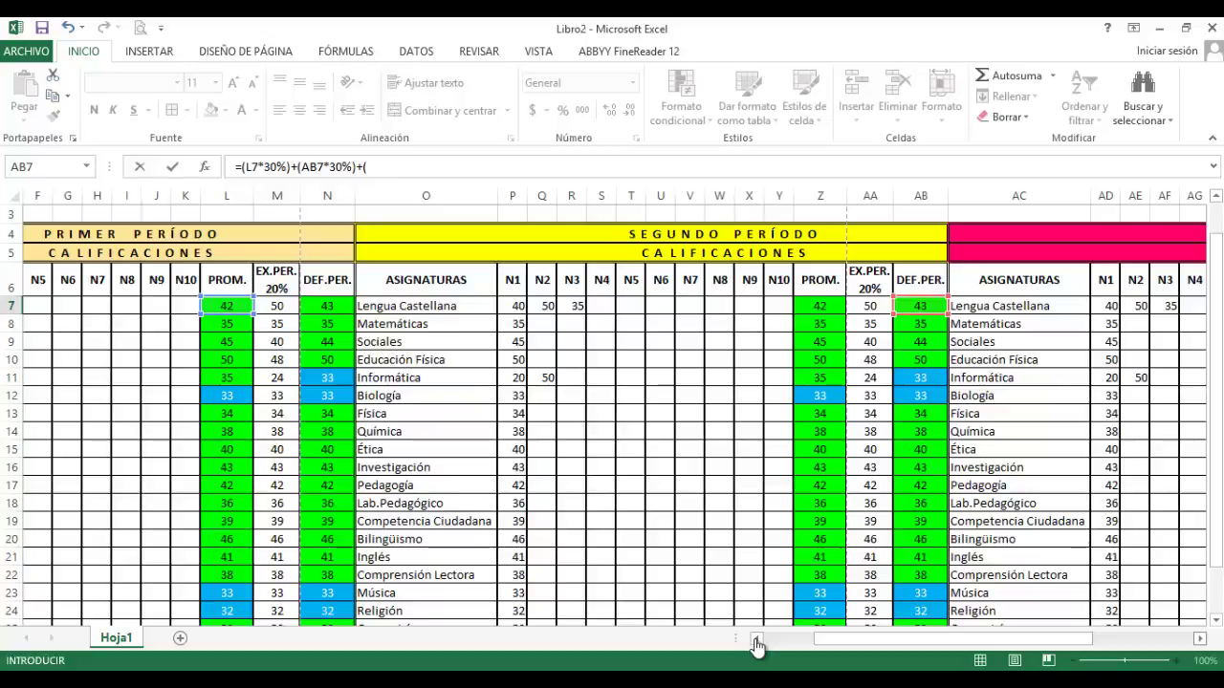
scroll(756, 642, "right", 2)
scroll(757, 645, "right", 5)
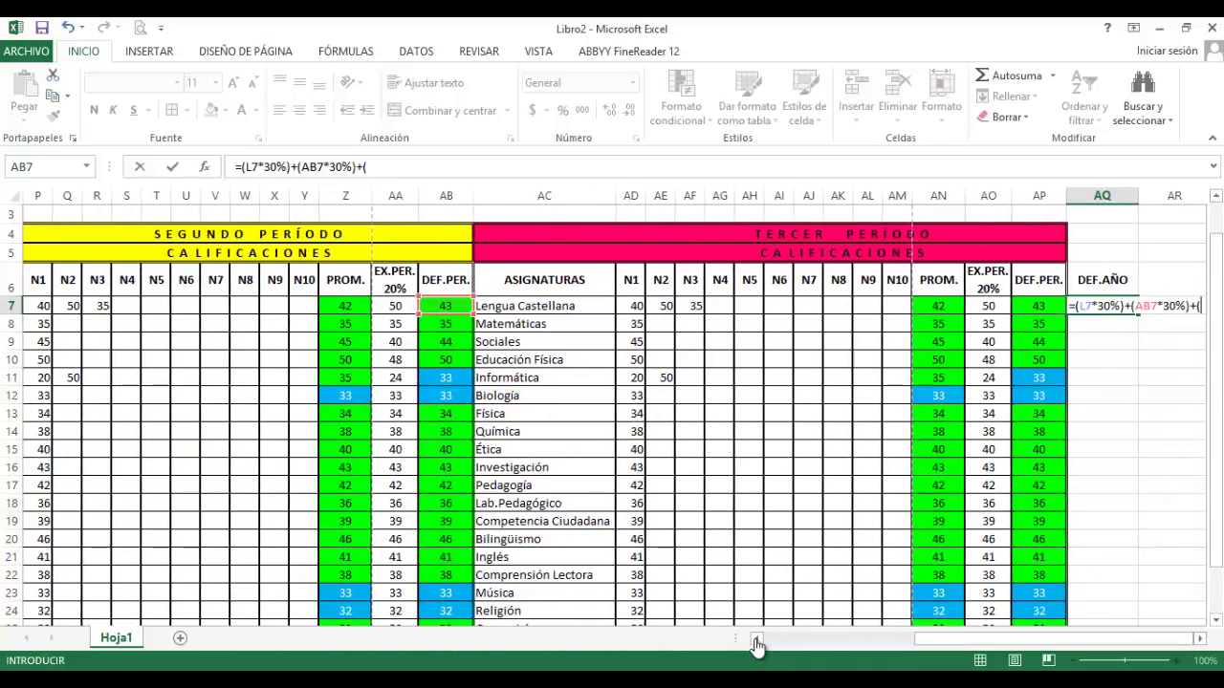
key("Left")
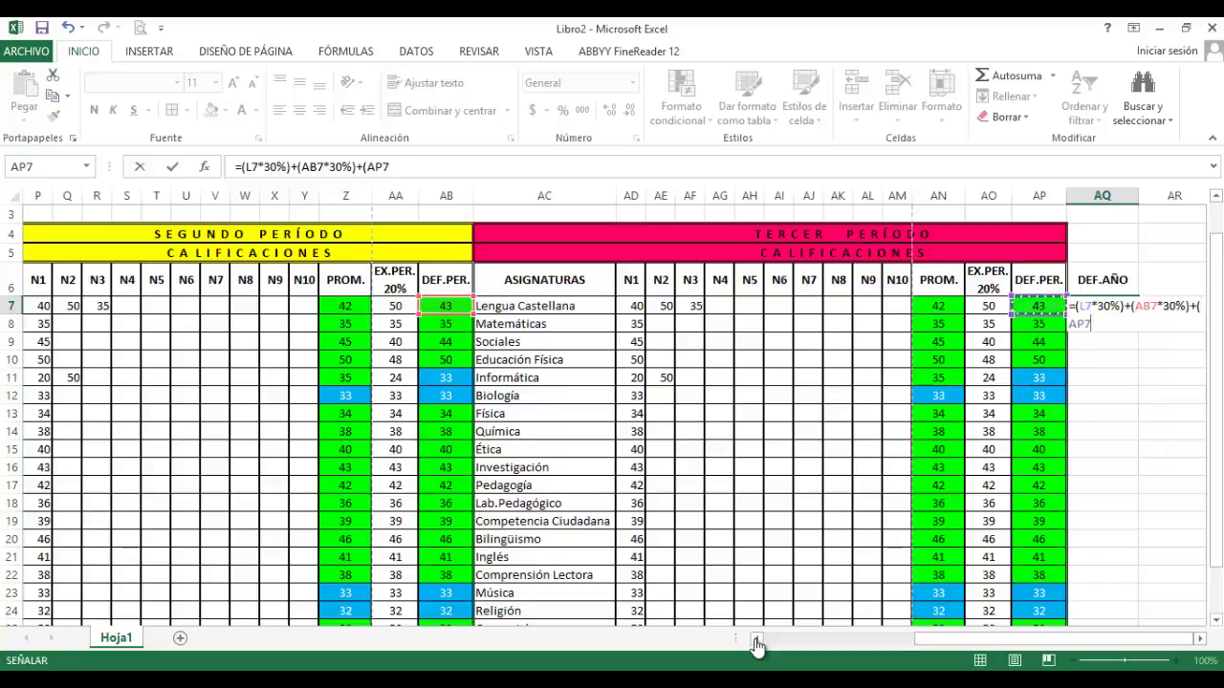
type("*40")
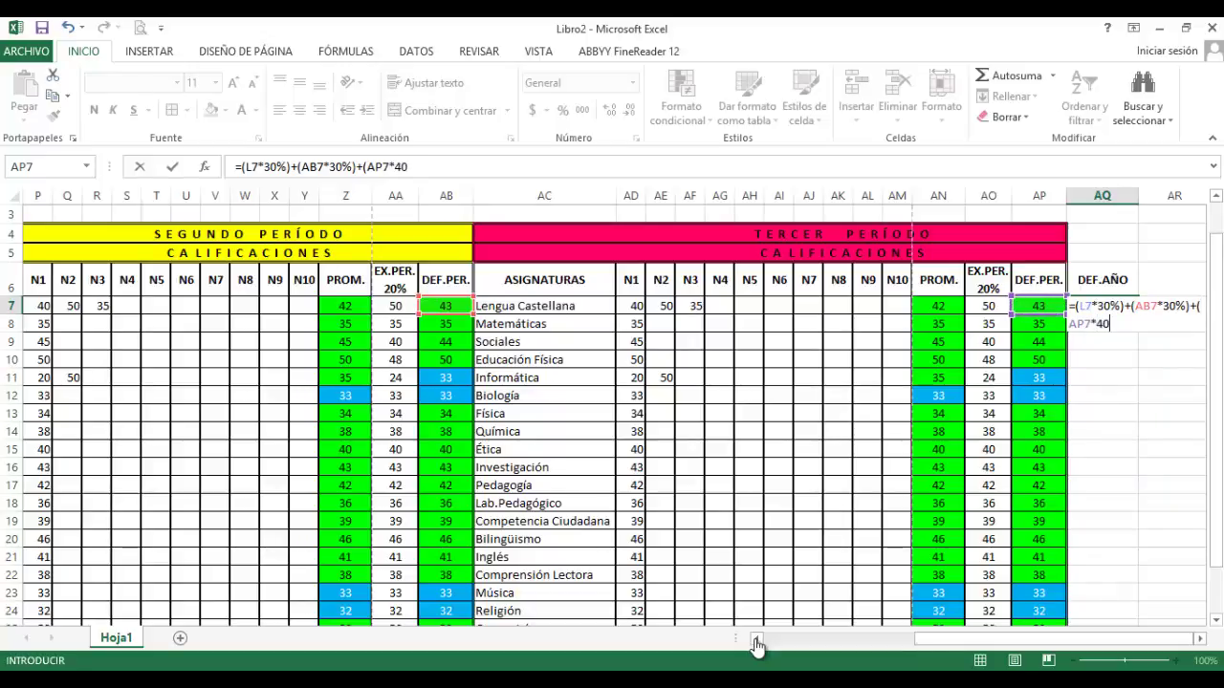
type("%)")
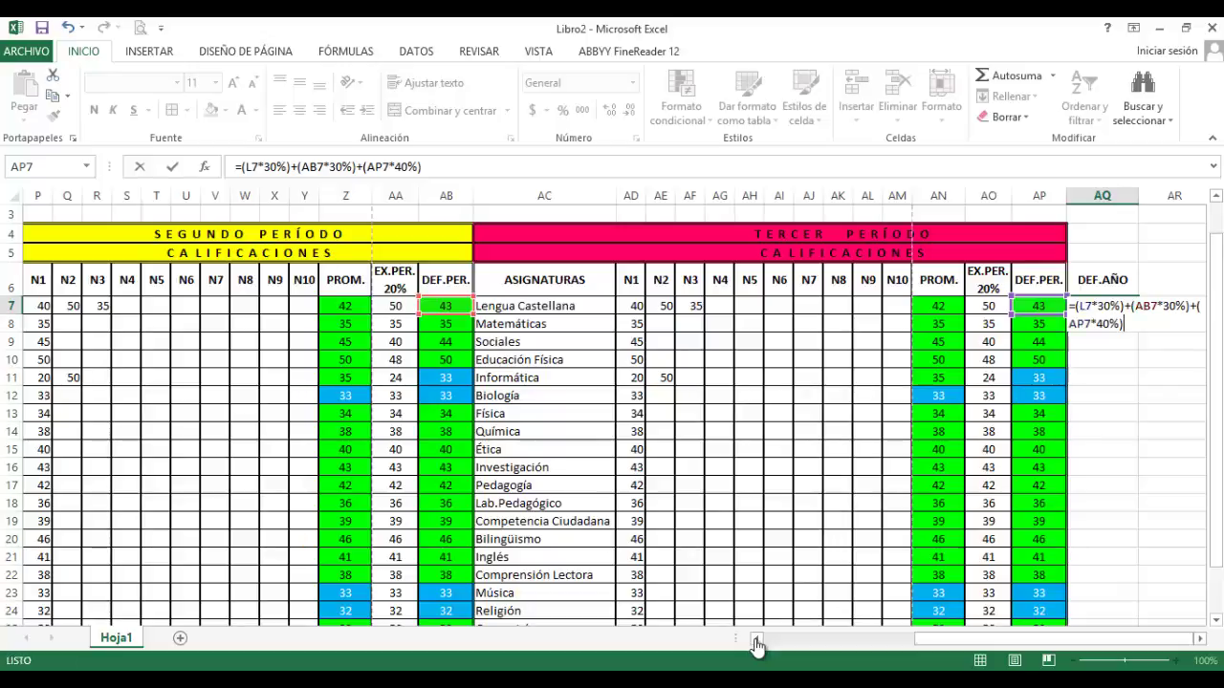
key("Return")
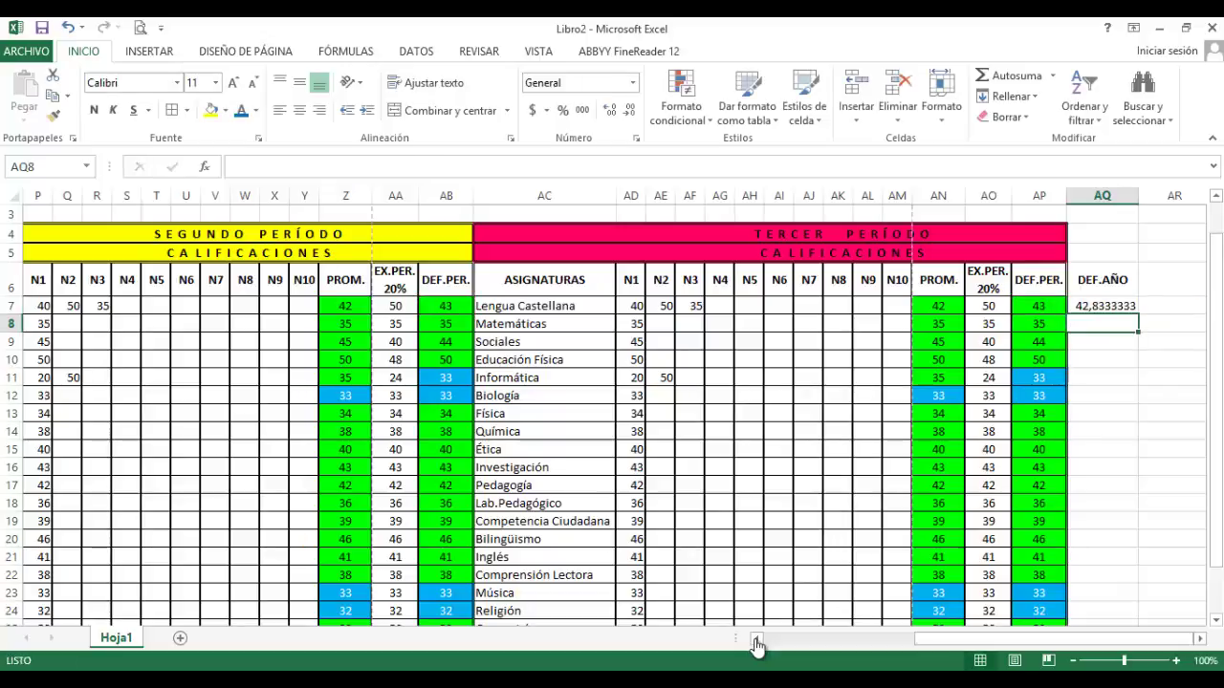
Reduce the displayed decimals of the yearly grade in AQ7 to a whole number
key("Up")
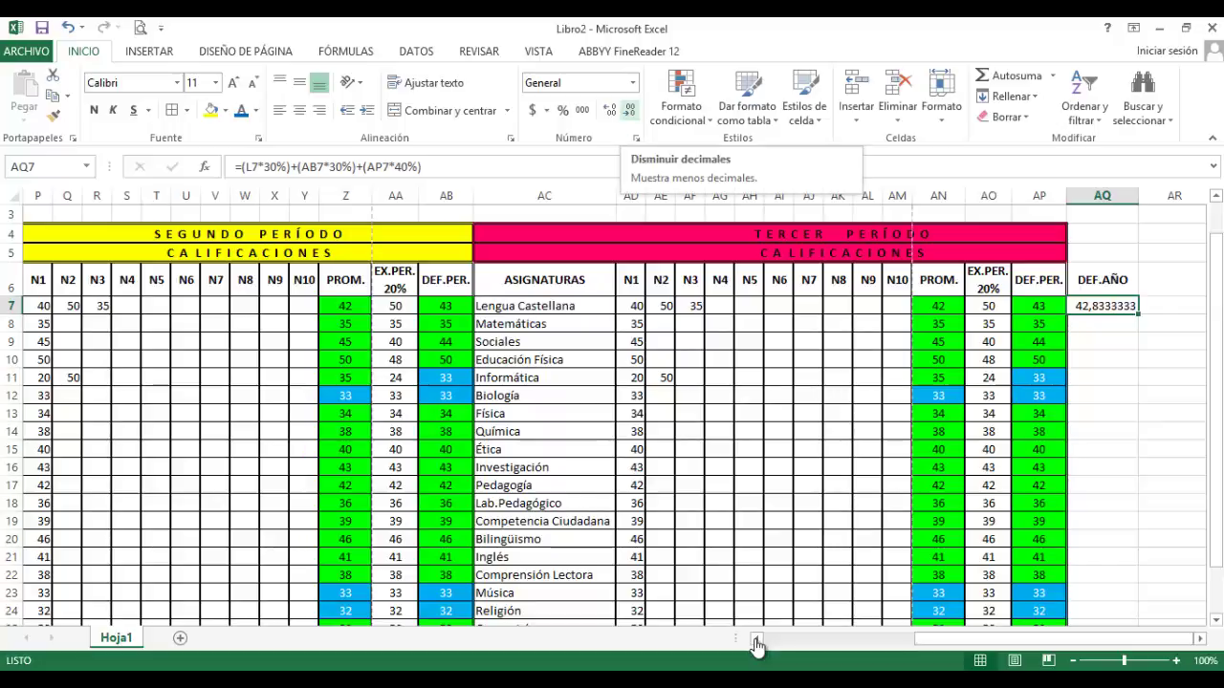
left_click(629, 110)
left_click(629, 110)
left_click(629, 110)
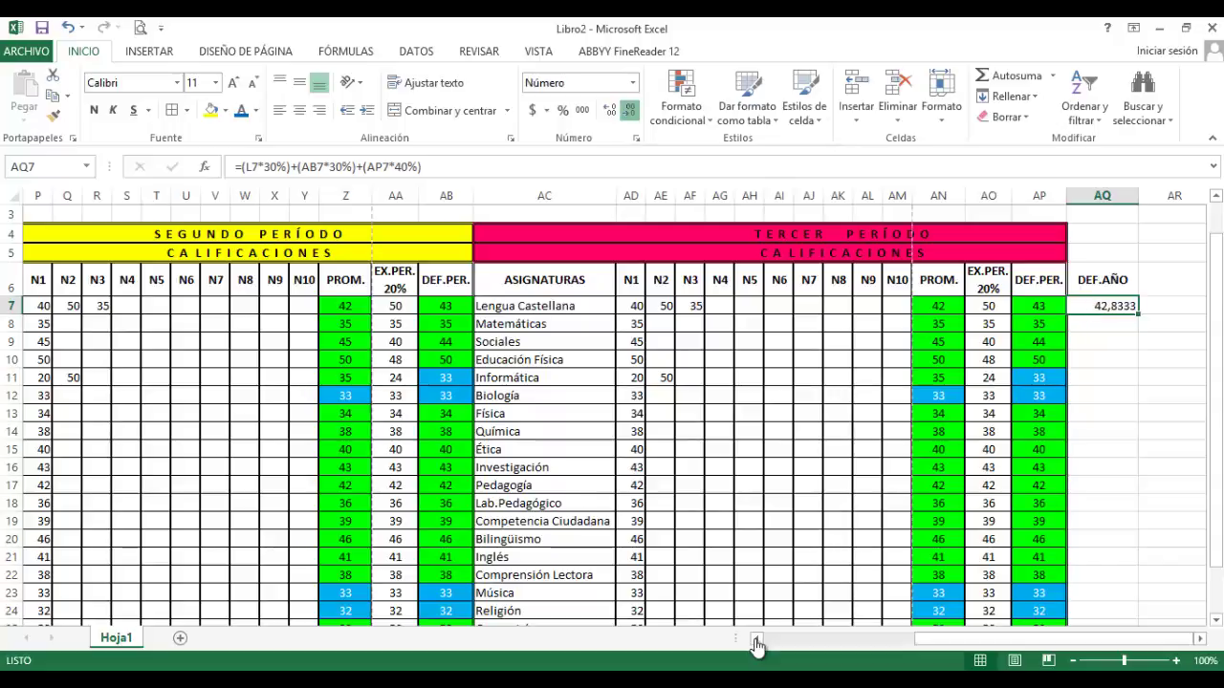
left_click(629, 110)
left_click(629, 110)
left_click(629, 110)
left_click(629, 110)
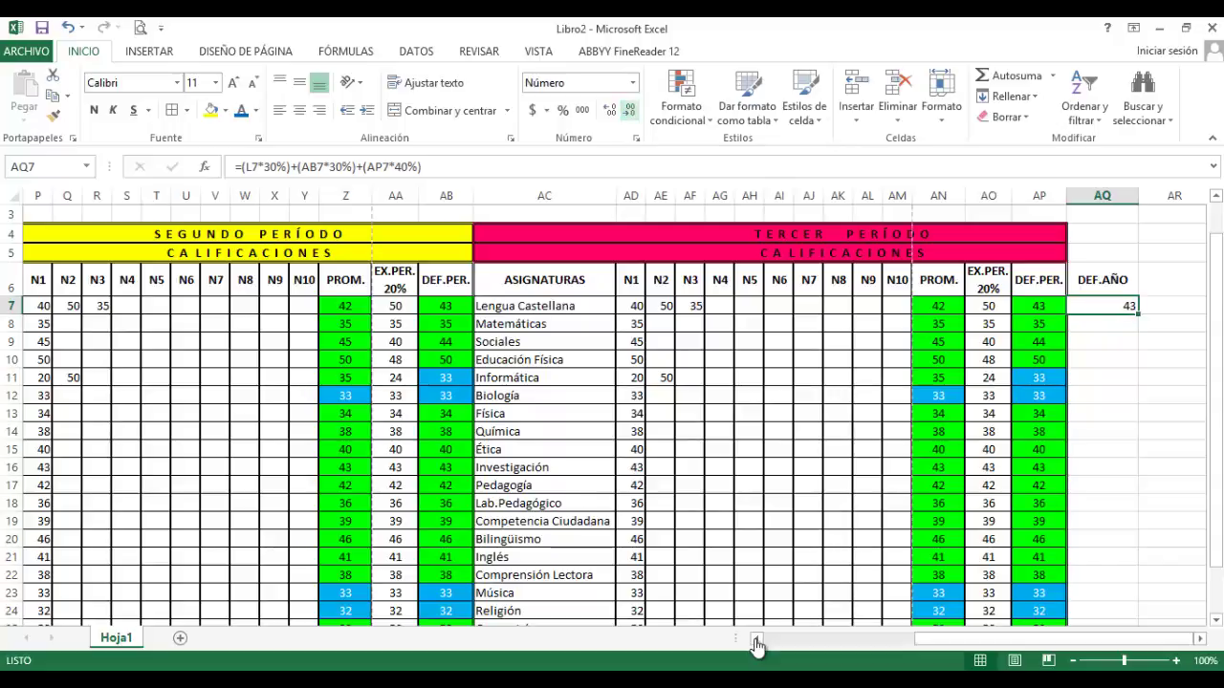
Show the AQ7 grade with five decimals and return it to a whole-number display
left_click(609, 110)
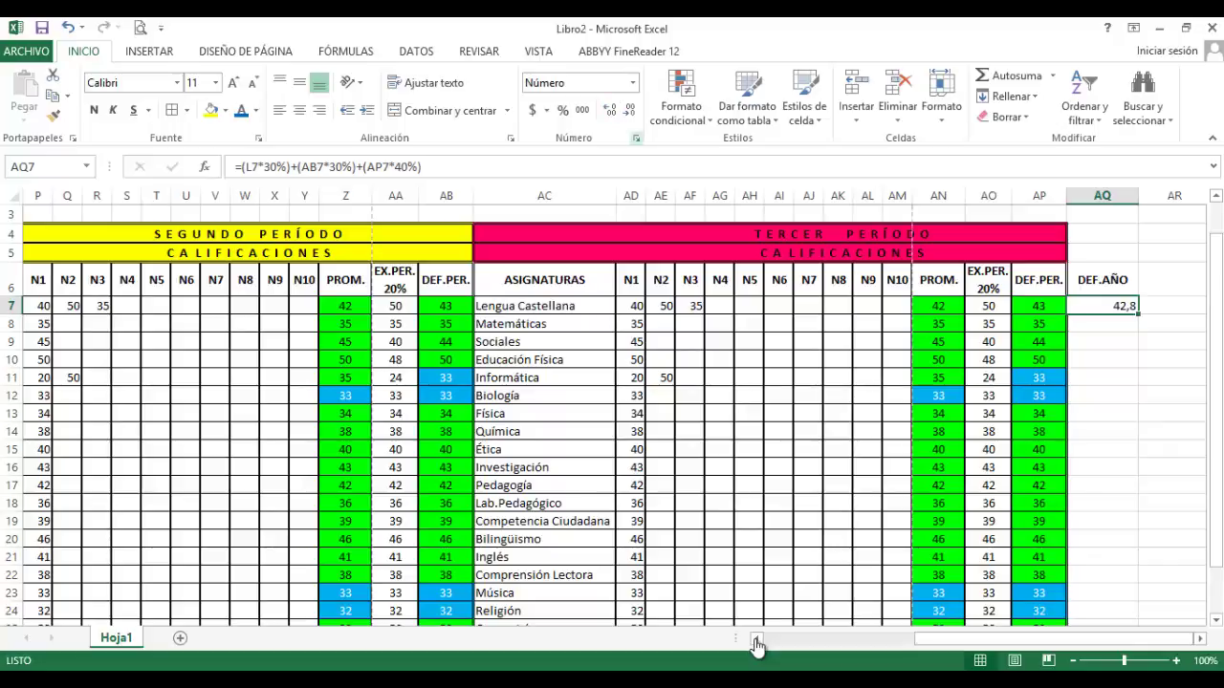
left_click(609, 110)
left_click(608, 109)
left_click(609, 110)
left_click(609, 110)
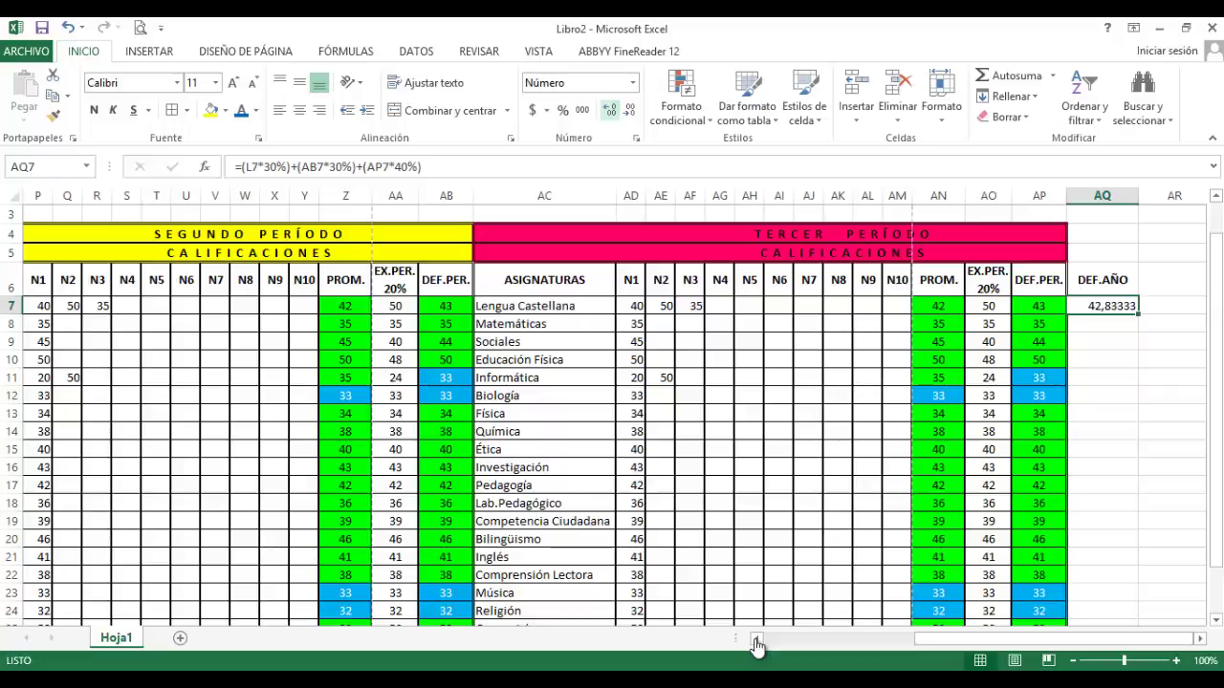
left_click(629, 110)
left_click(629, 110)
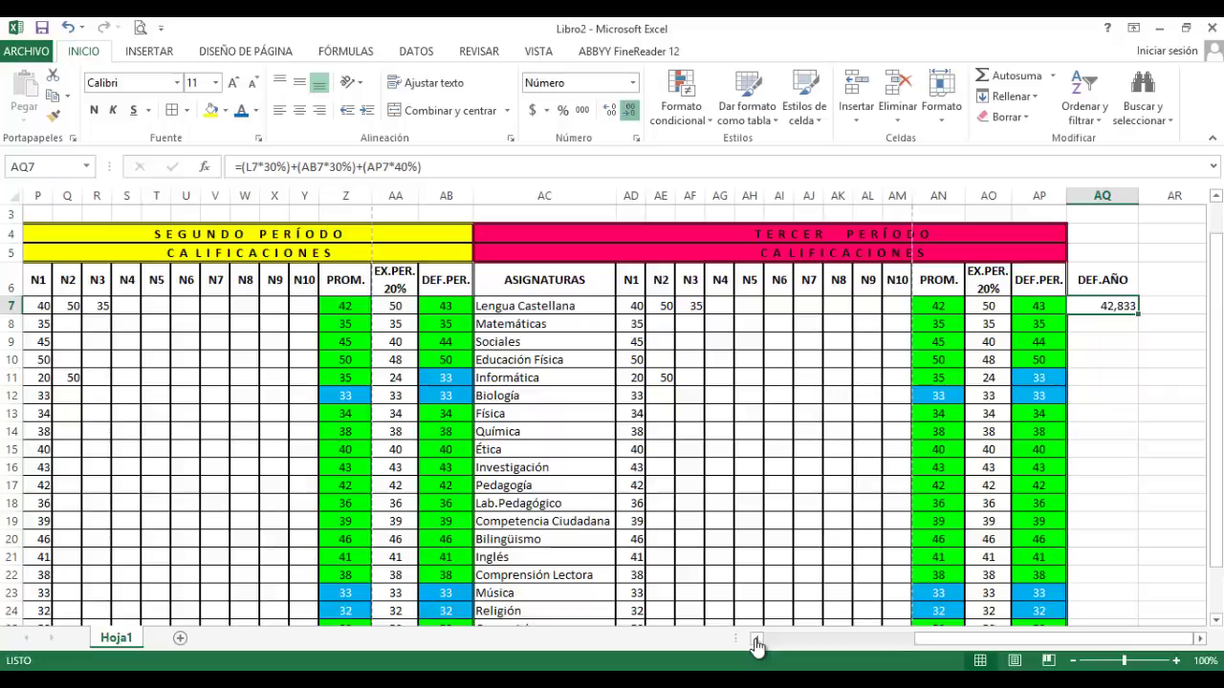
left_click(630, 110)
left_click(629, 110)
left_click(629, 110)
Centre the AQ7 grade horizontally and fill its formula down to AQ26 for all subjects
left_click(299, 109)
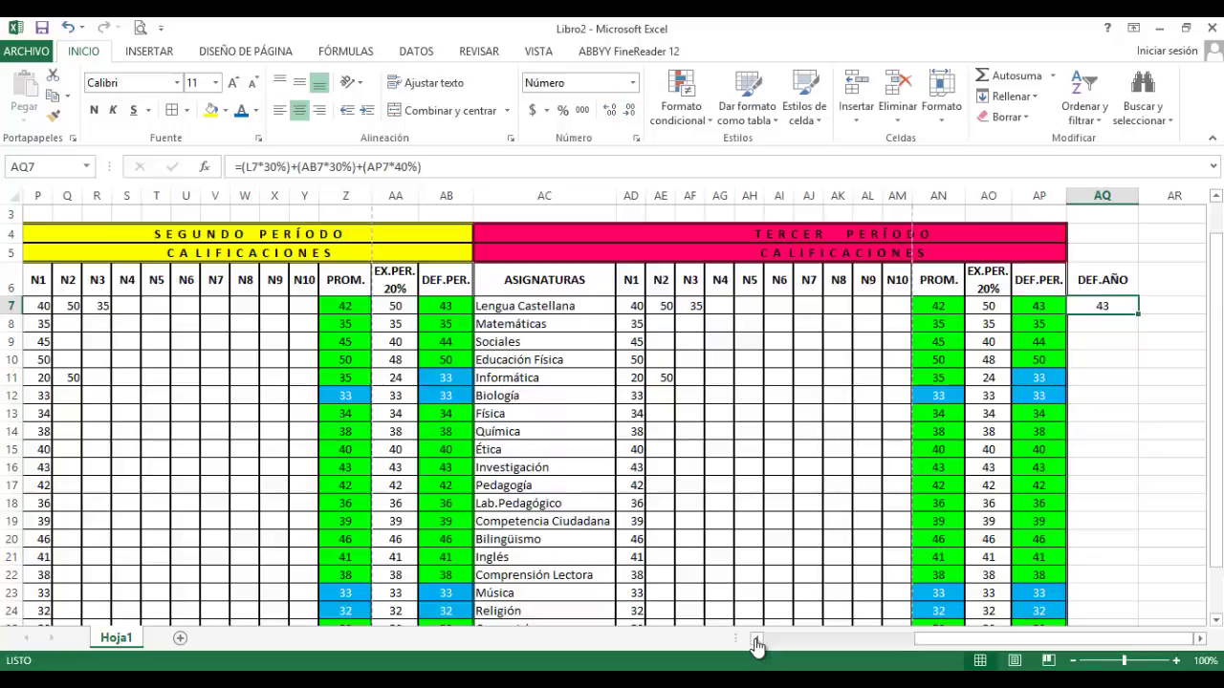
mouse_move(1137, 314)
left_mouse_down()
mouse_move(1124, 396)
mouse_move(1124, 621)
mouse_move(1123, 598)
left_mouse_up()
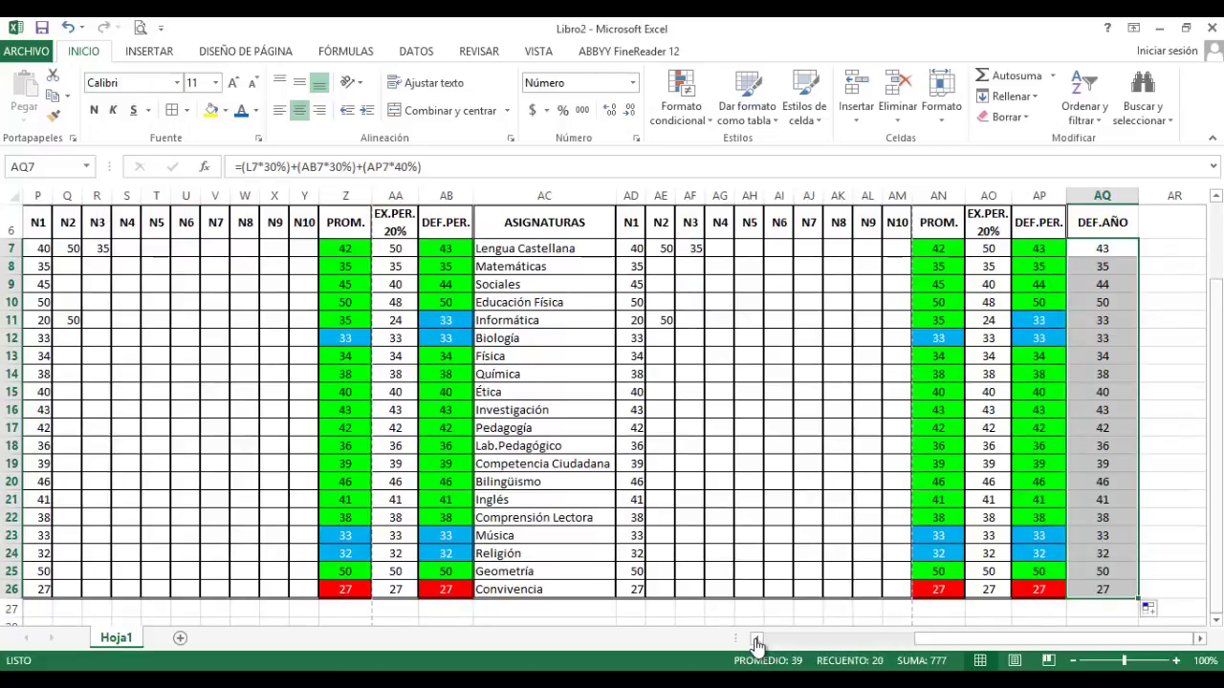
Apply a double-line outline and thin horizontal inner borders to the yearly grade column, AQ4:AQ26
scroll(755, 647, "up", 2)
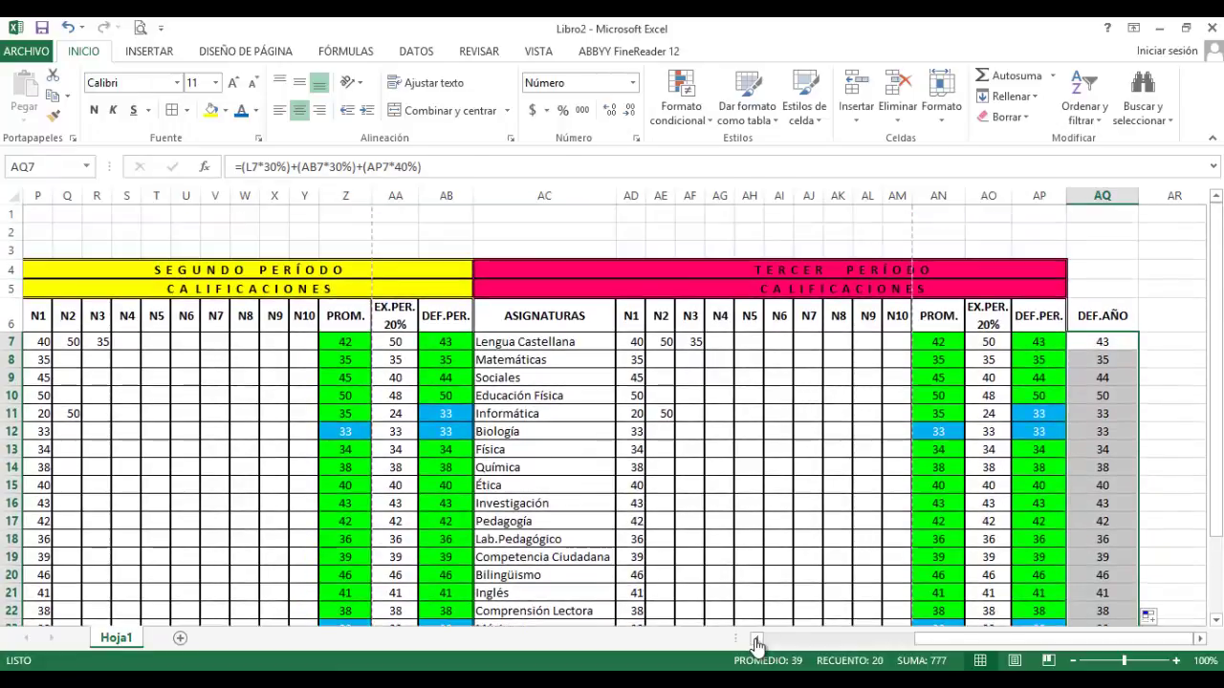
left_click_drag(1101, 269, 1109, 626)
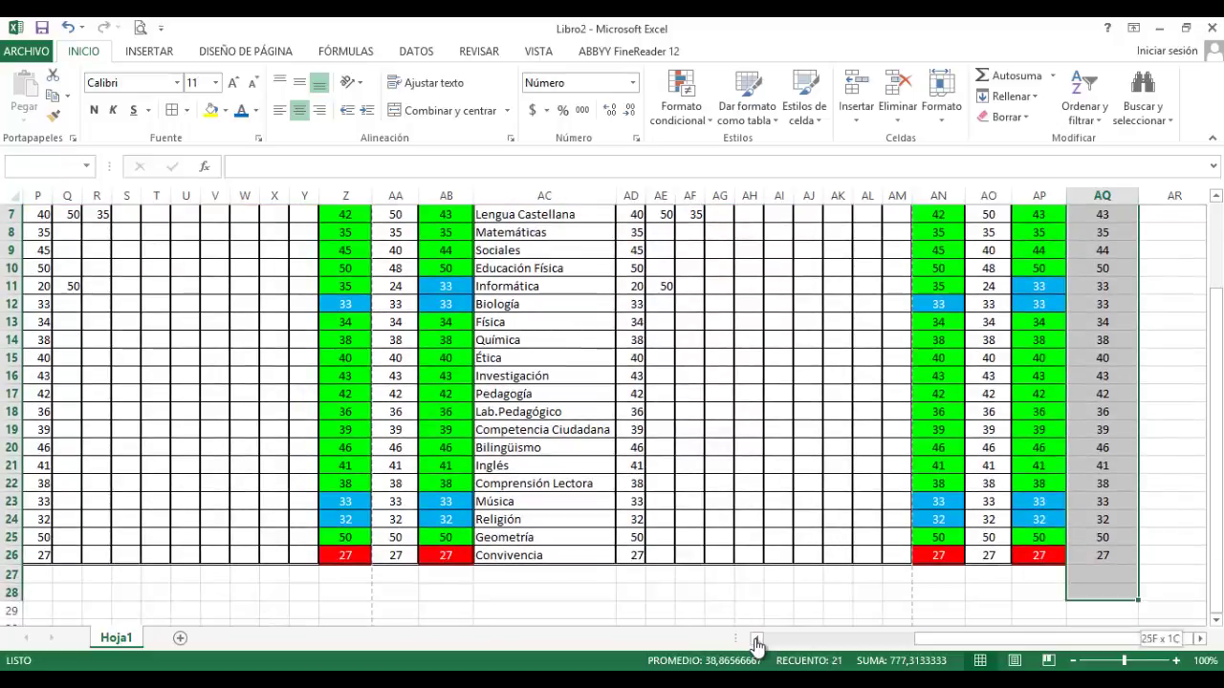
left_click_drag(756, 646, 755, 646)
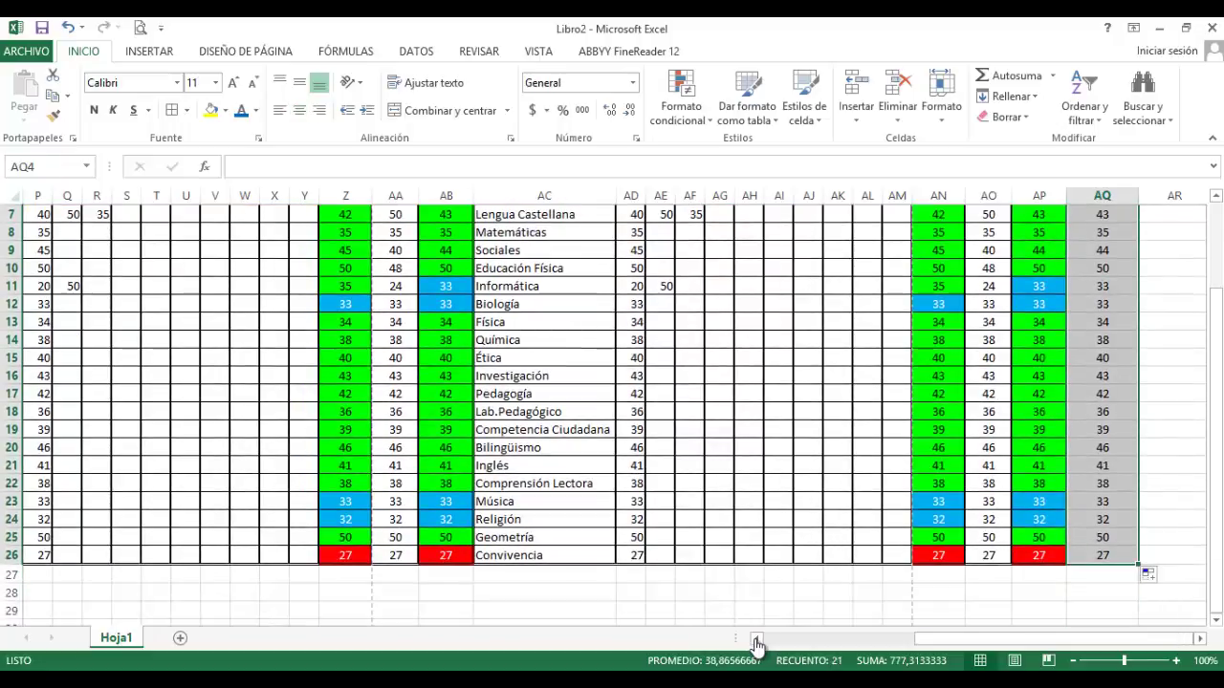
left_click(186, 110)
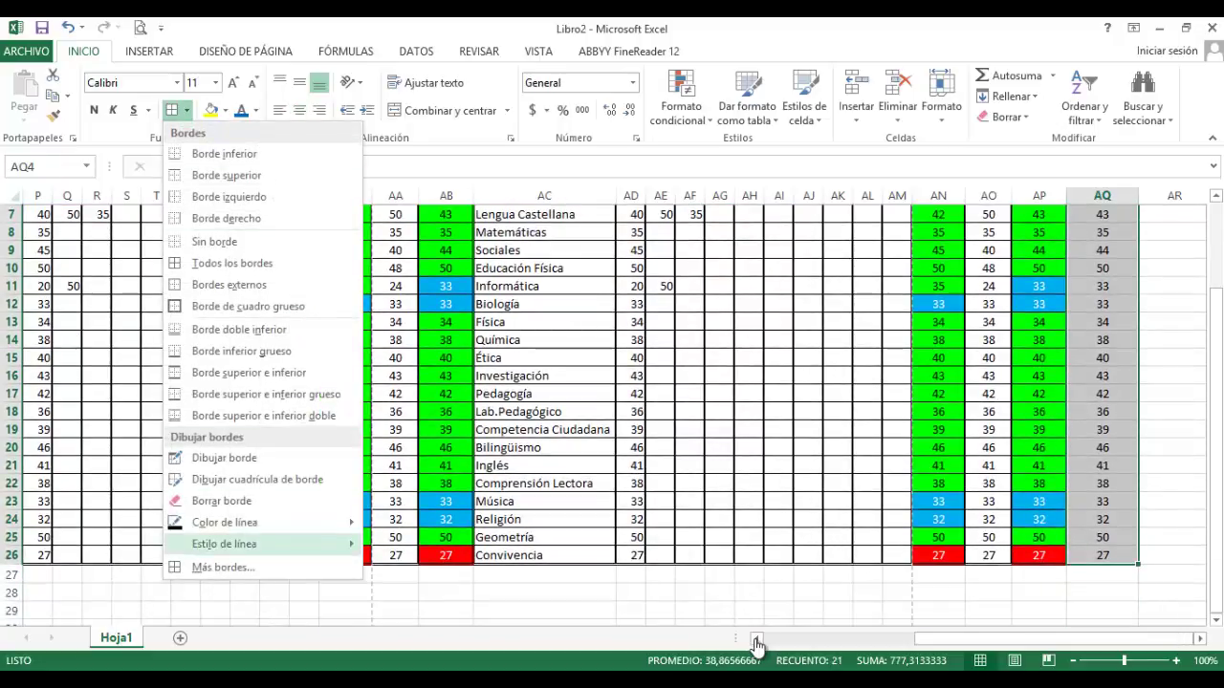
key("Down")
key("Return")
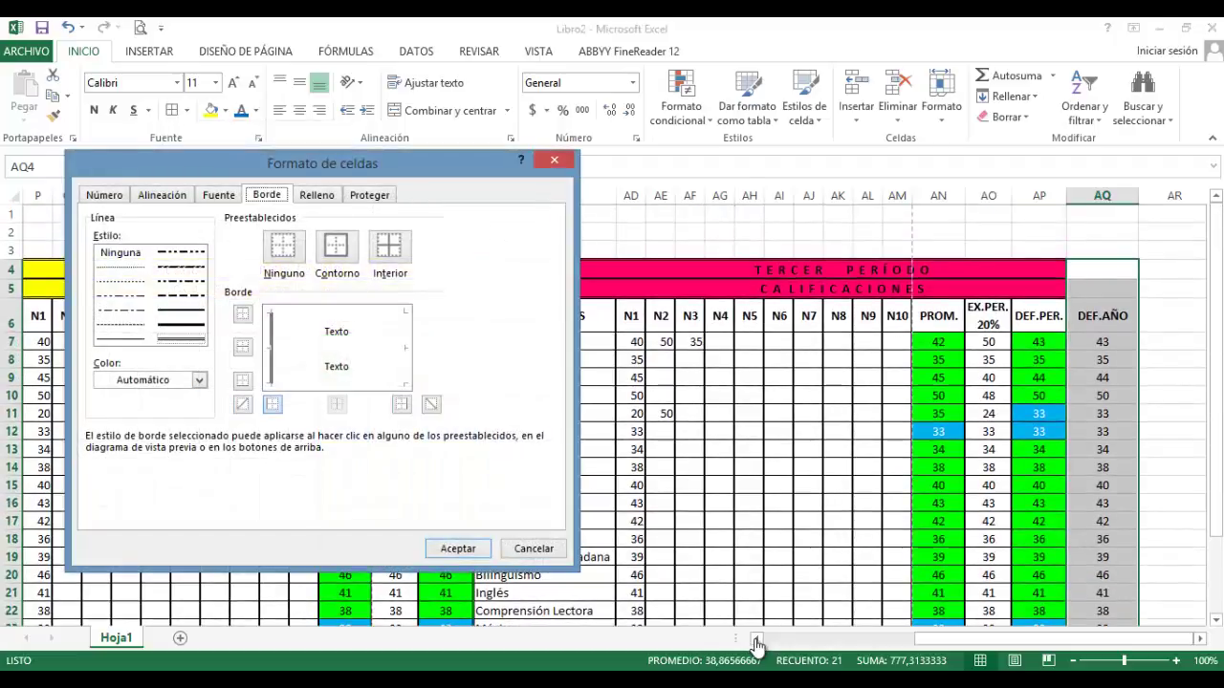
key("alt+b")
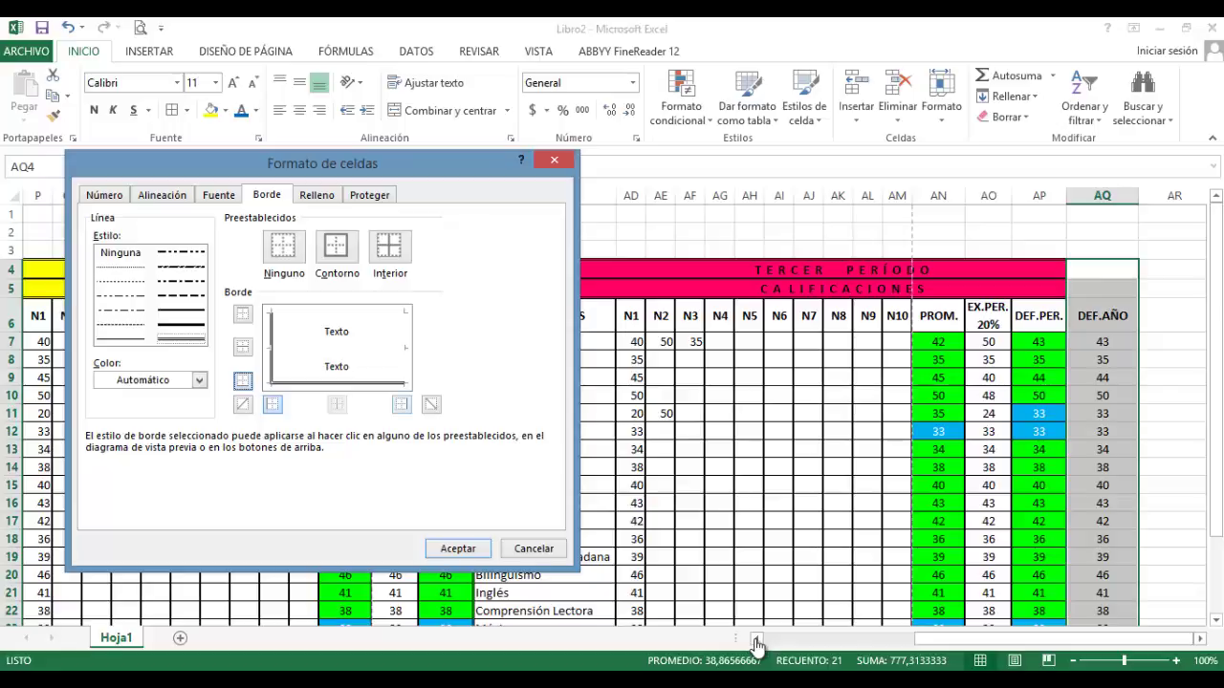
key("alt+r")
key("alt+t")
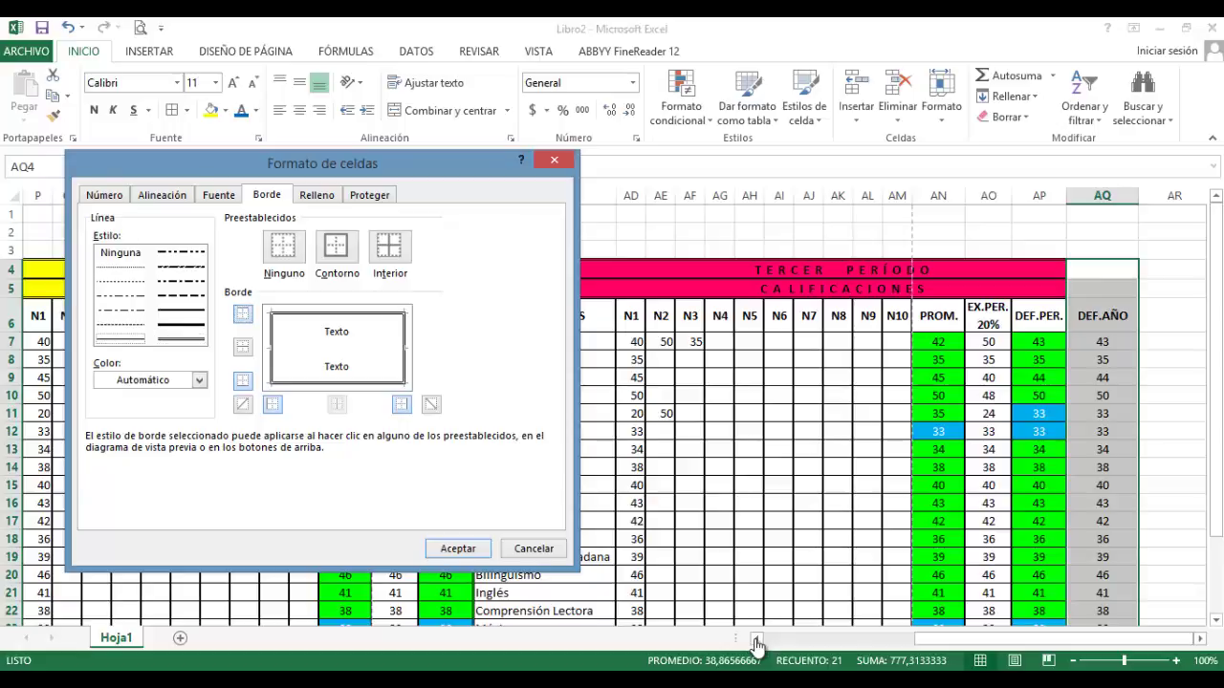
key("alt+h")
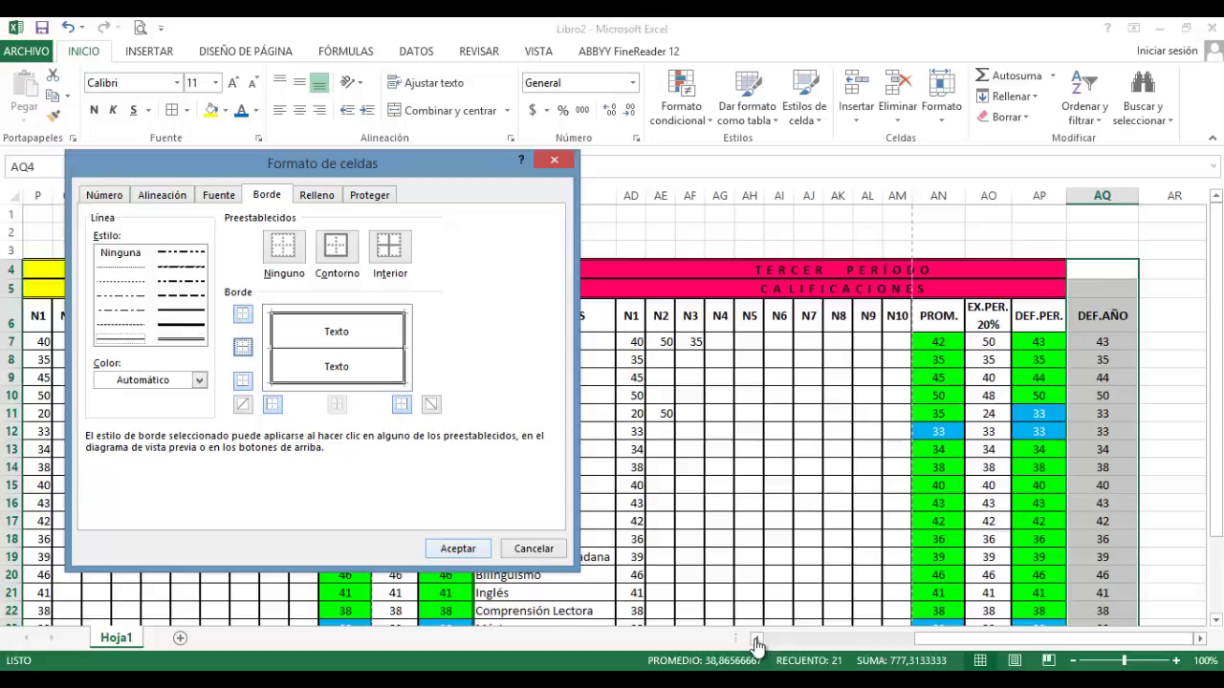
key("Return")
left_click(1174, 431)
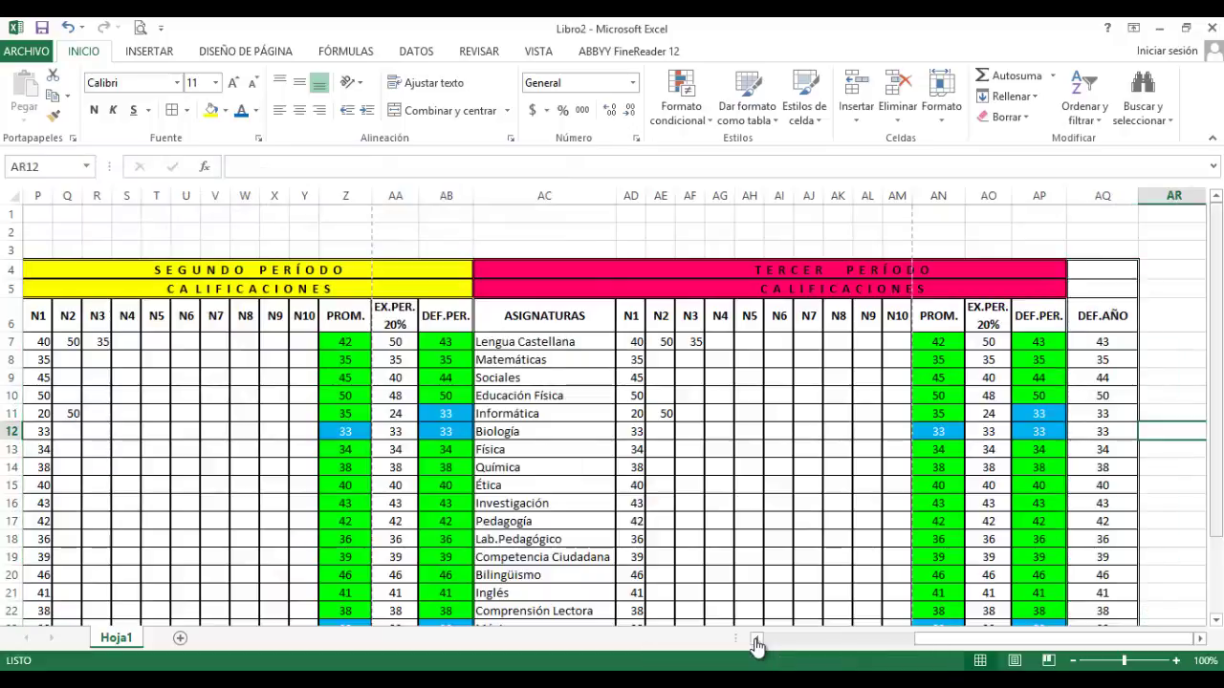
Merge and centre the empty cells AQ4:AQ5 above the DEF.AÑO header
left_click_drag(1102, 269, 1103, 288)
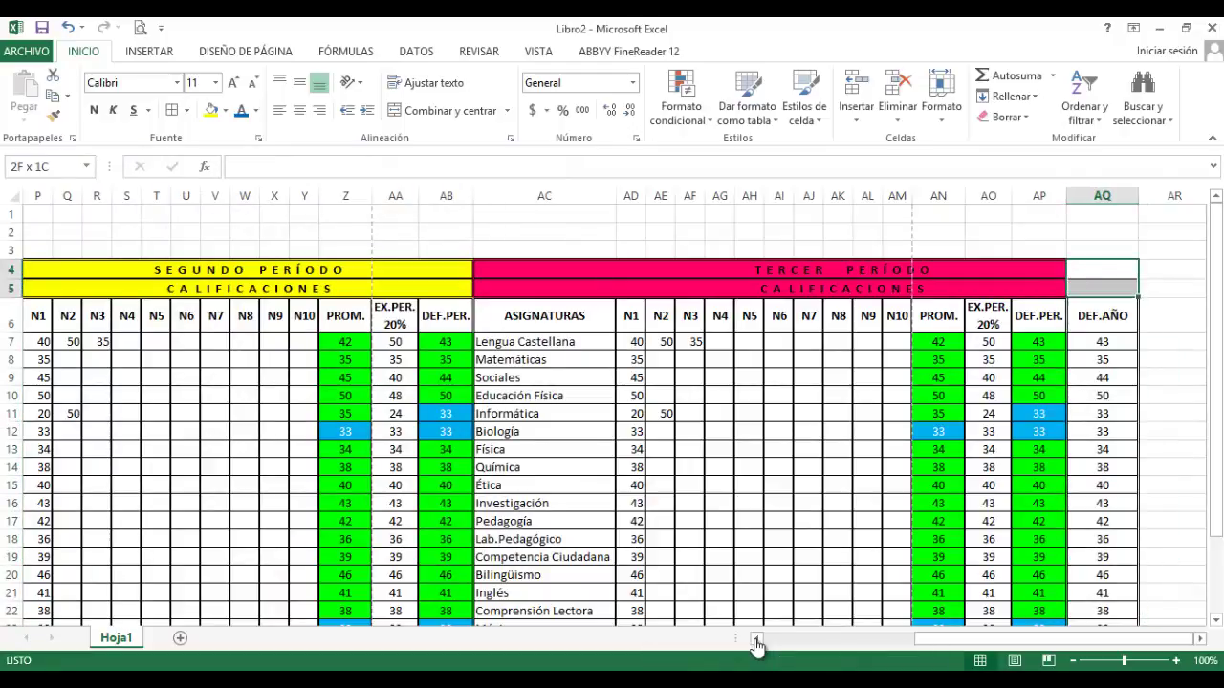
left_click(445, 110)
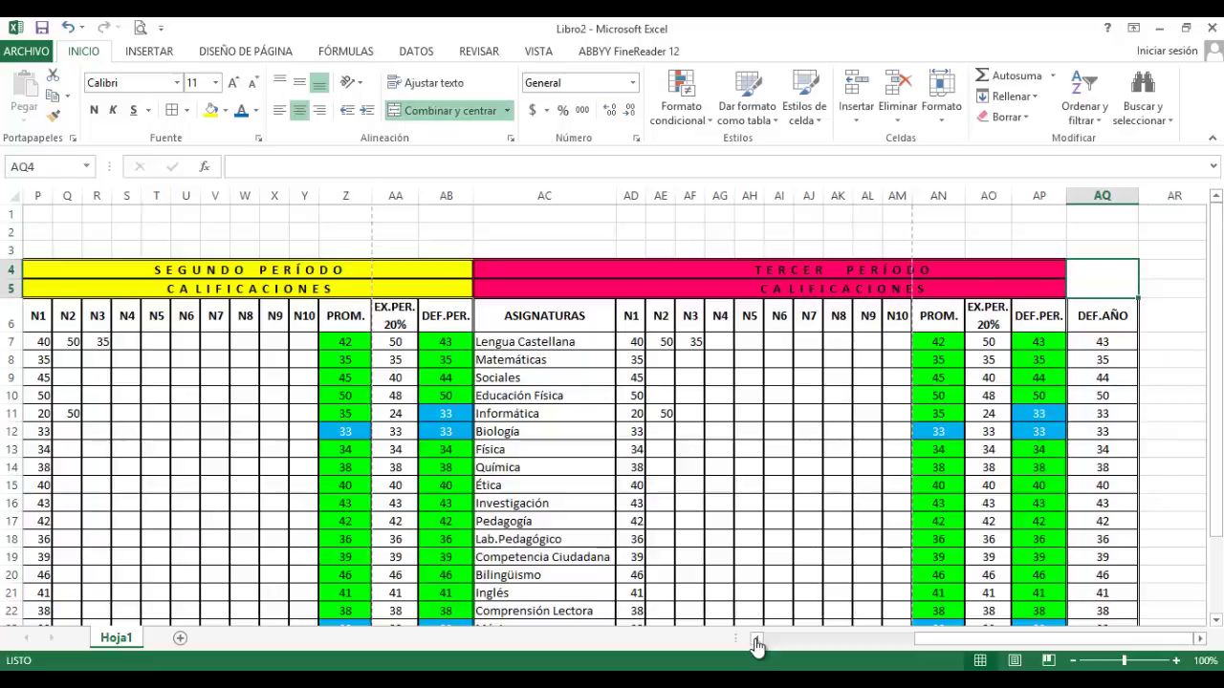
left_click(1171, 341)
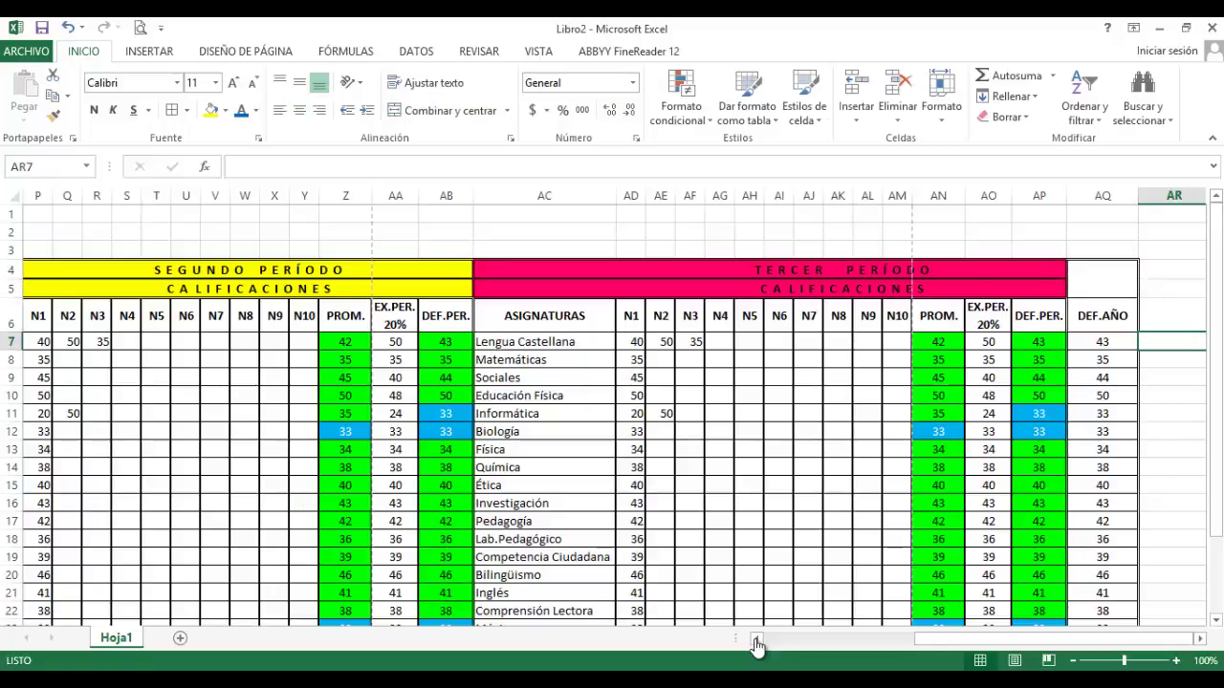
Fill the merged cell AQ4:AQ5 and the DEF.AÑO header in AQ6 with orange from the standard colour palette
left_click(1102, 278)
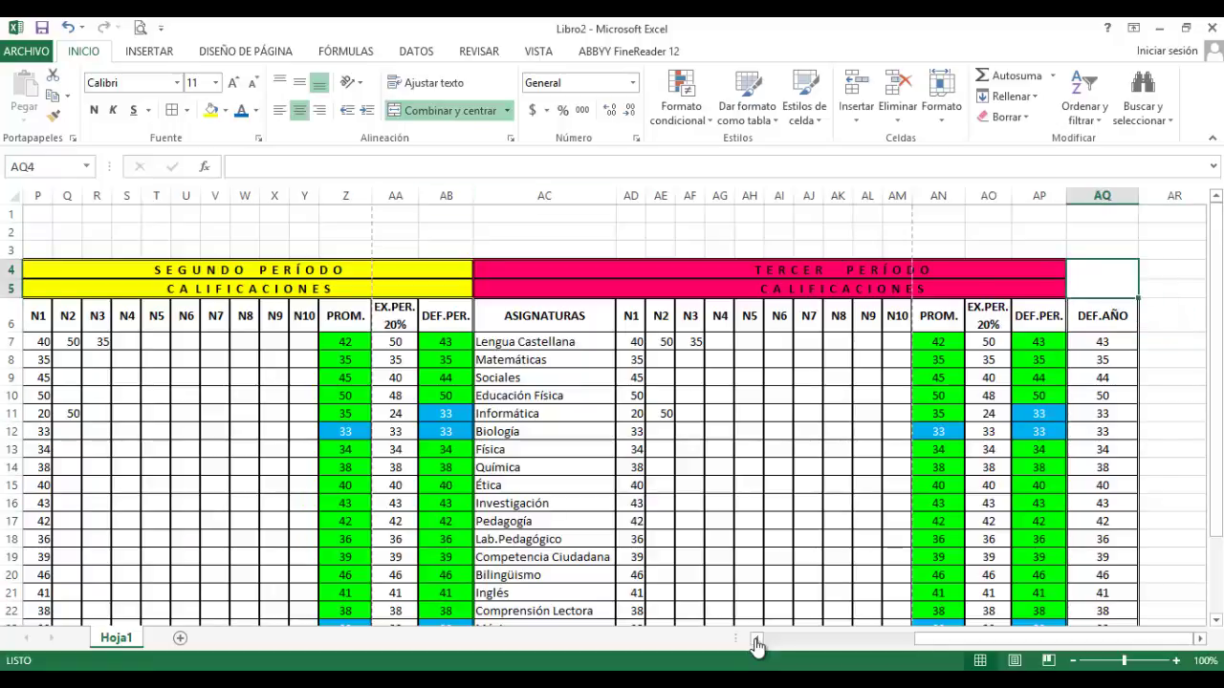
left_click(226, 110)
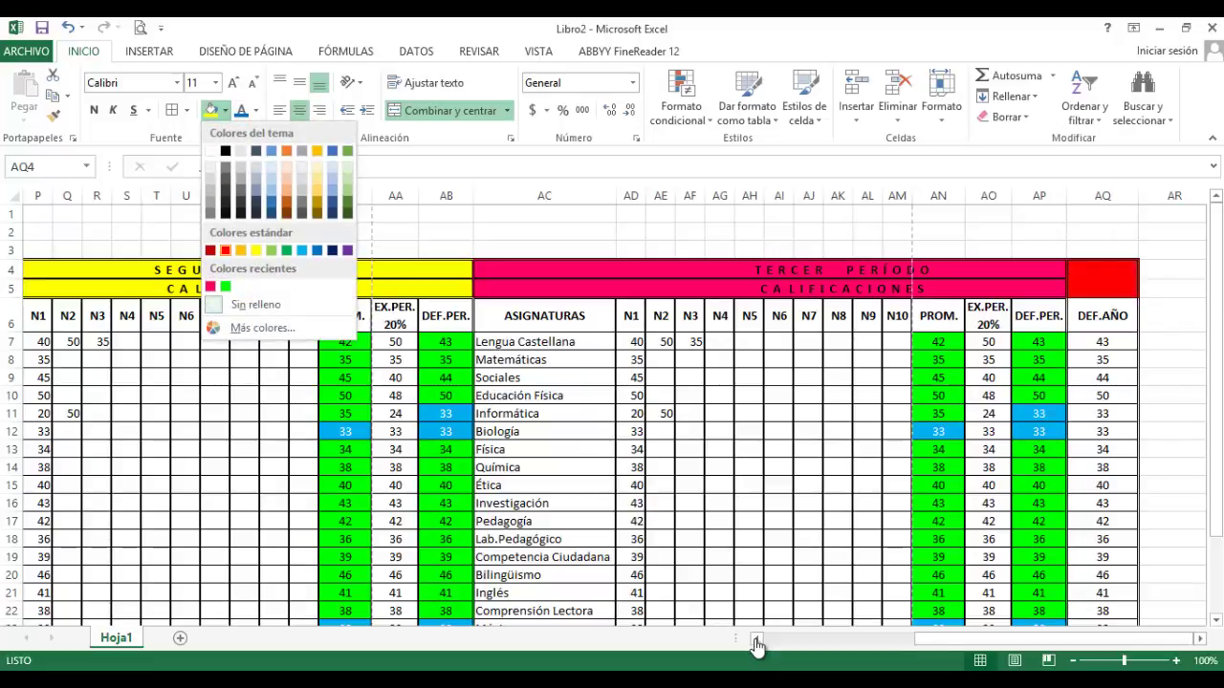
left_click(262, 328)
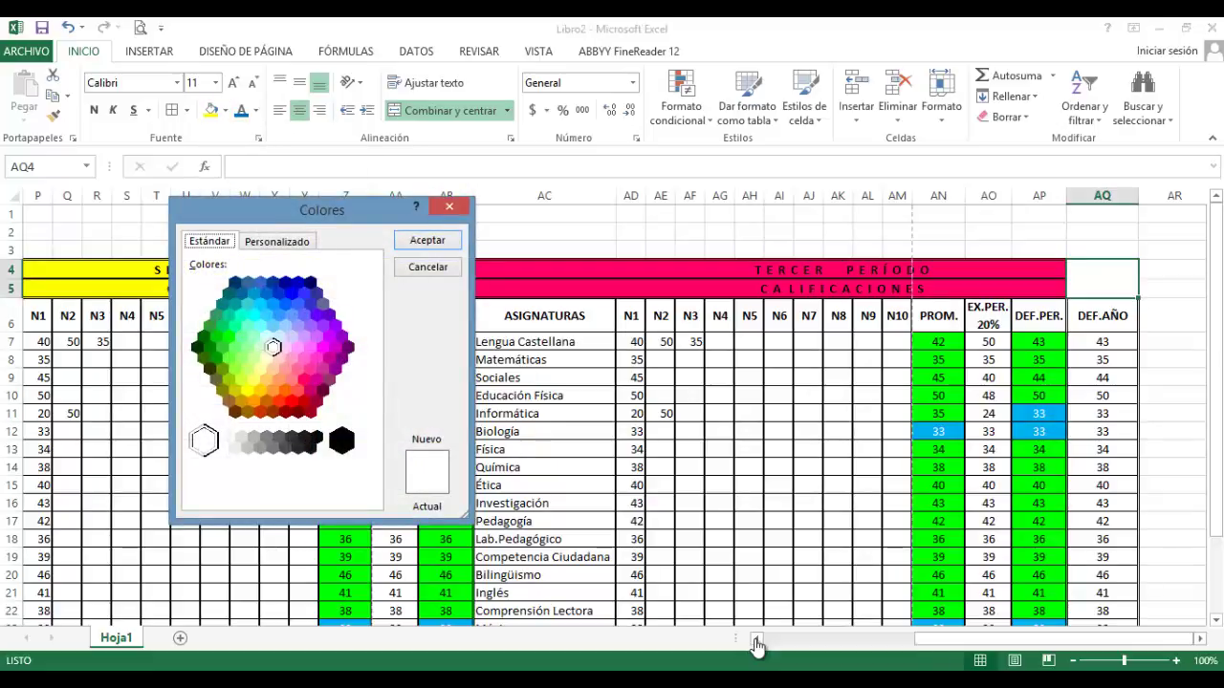
key("Down")
key("Down")
key("Down")
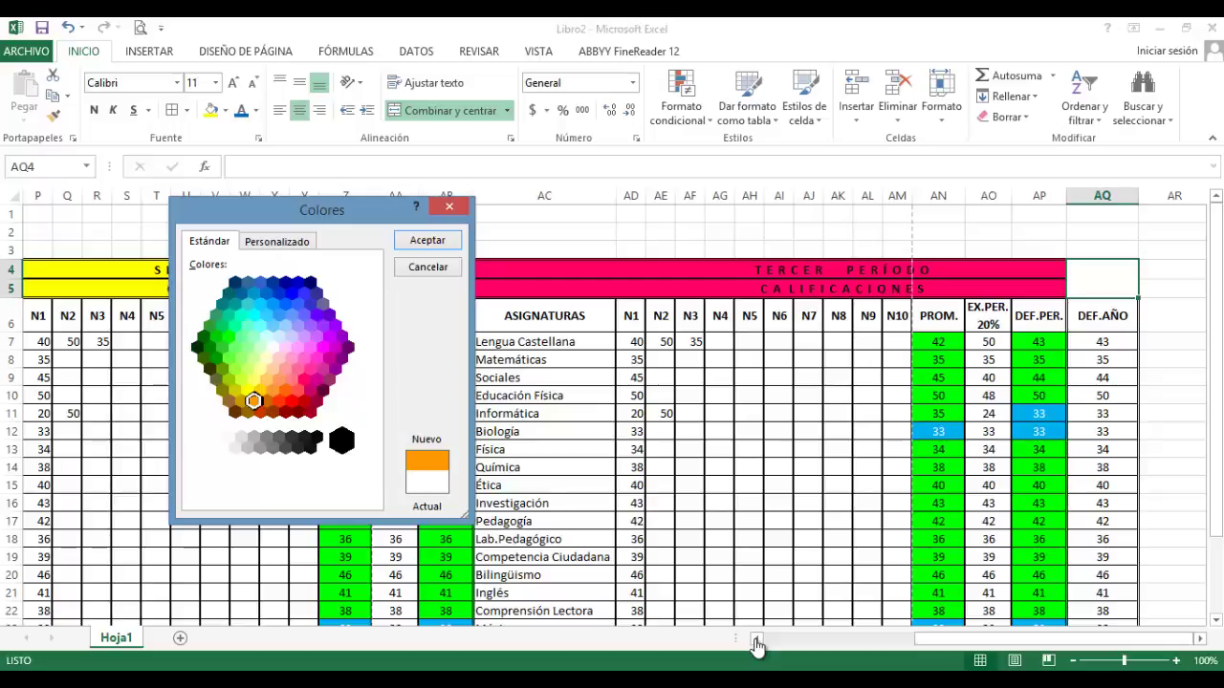
key("Return")
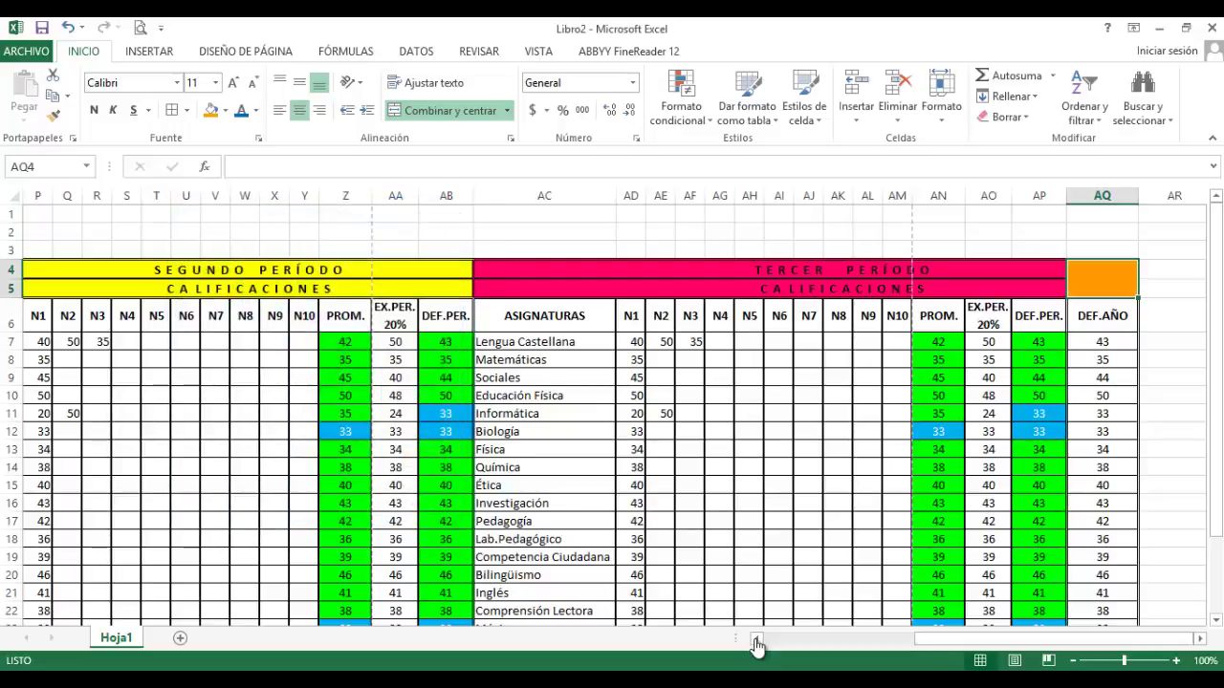
key("Down")
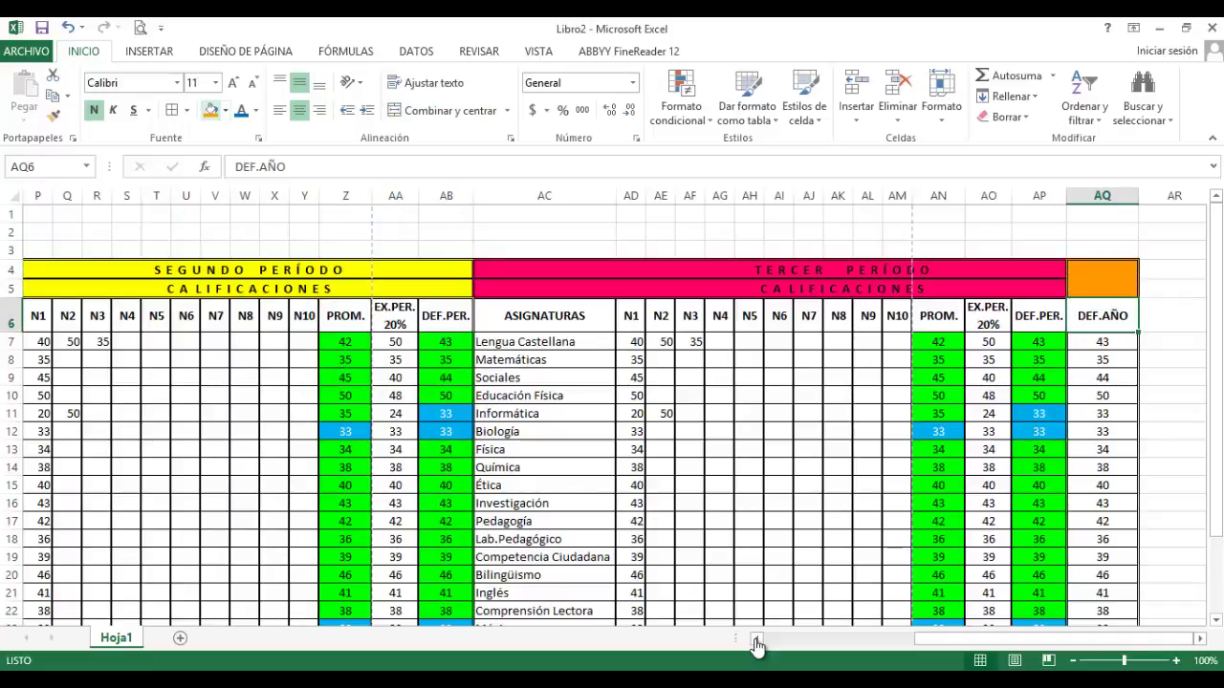
key("F4")
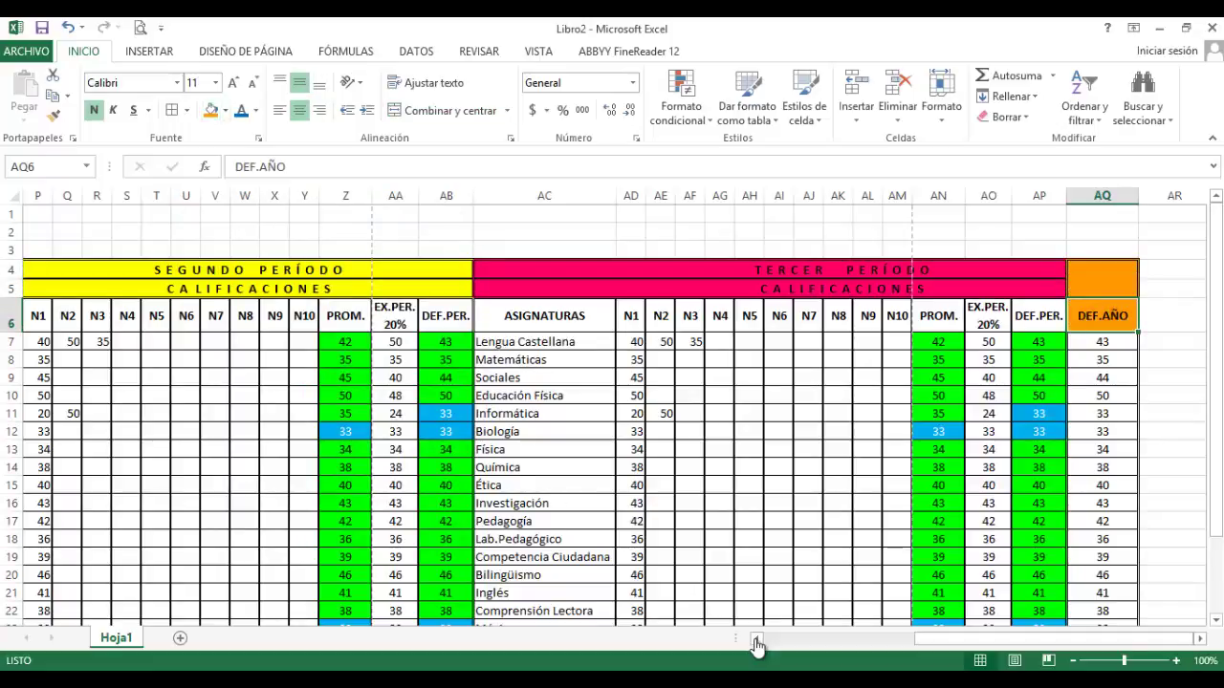
key("shift+Down")
key("shift+Down")
key("shift+Down")
key("shift+Down")
key("shift+Down")
key("shift+Down")
key("shift+Down")
key("shift+Down")
key("shift+Down")
key("shift+Down")
key("shift+Down")
key("shift+Down")
key("shift+Down")
key("shift+Down")
key("shift+Down")
key("shift+Down")
key("shift+Down")
key("shift+Down")
key("shift+Down")
key("shift+Down")
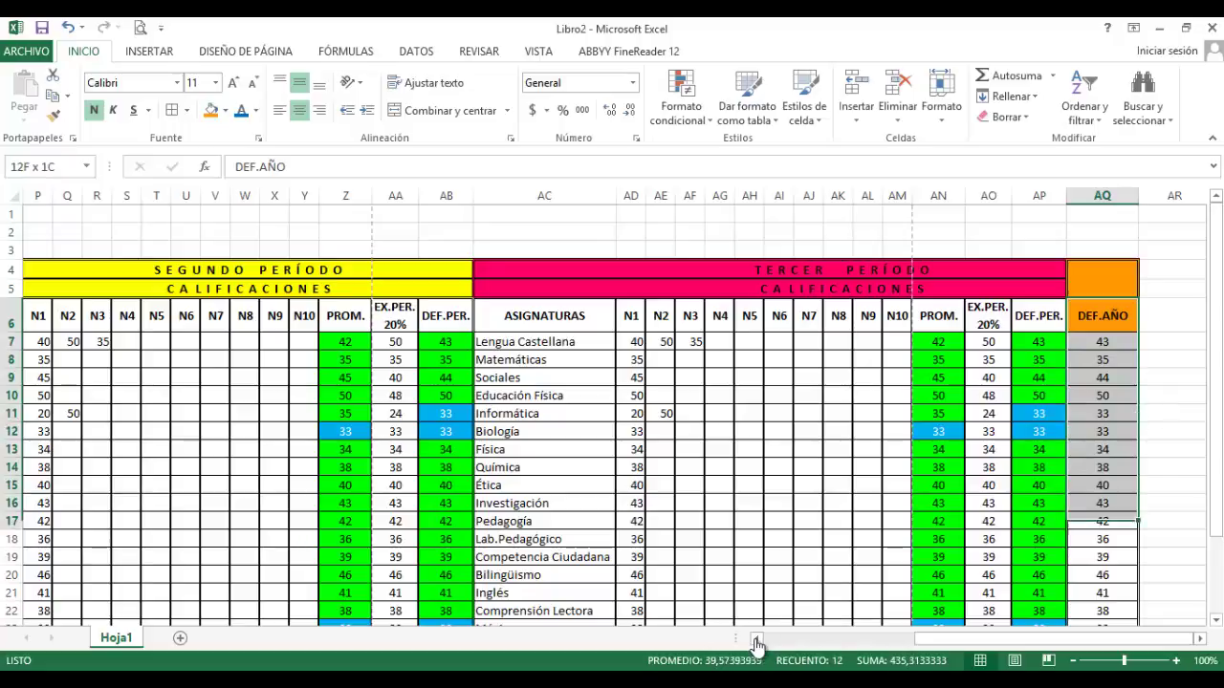
key("shift+Up")
key("shift+Up")
key("shift+Up")
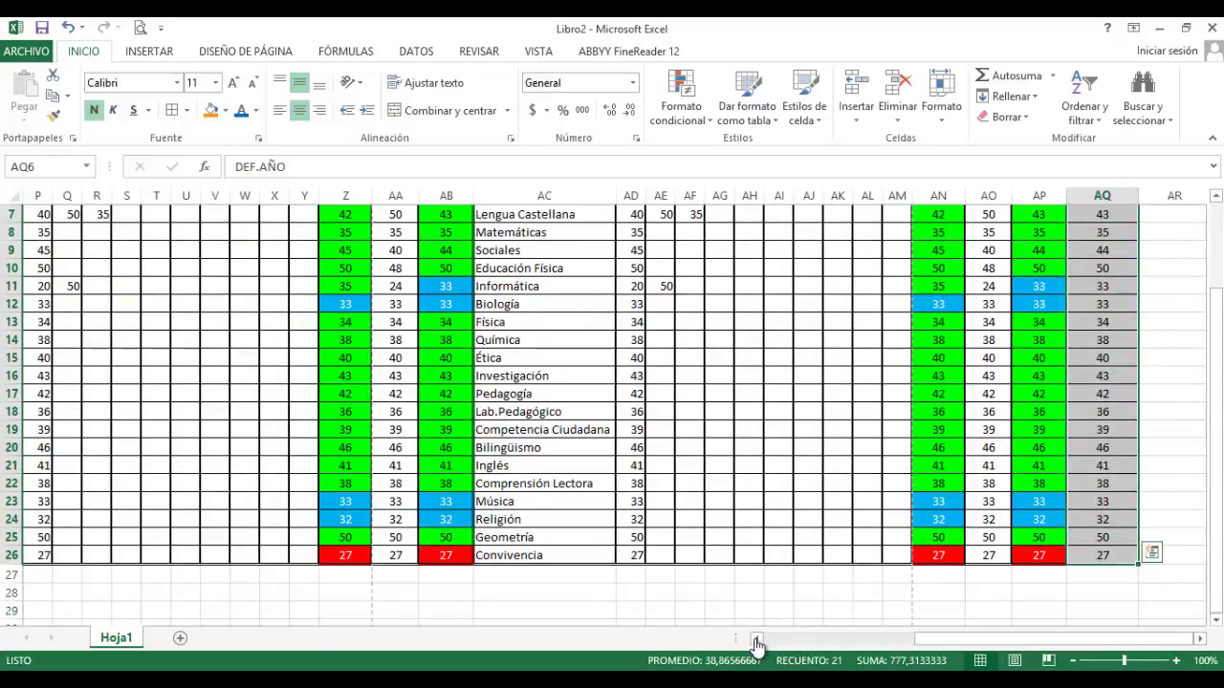
scroll(756, 646, "up", 2)
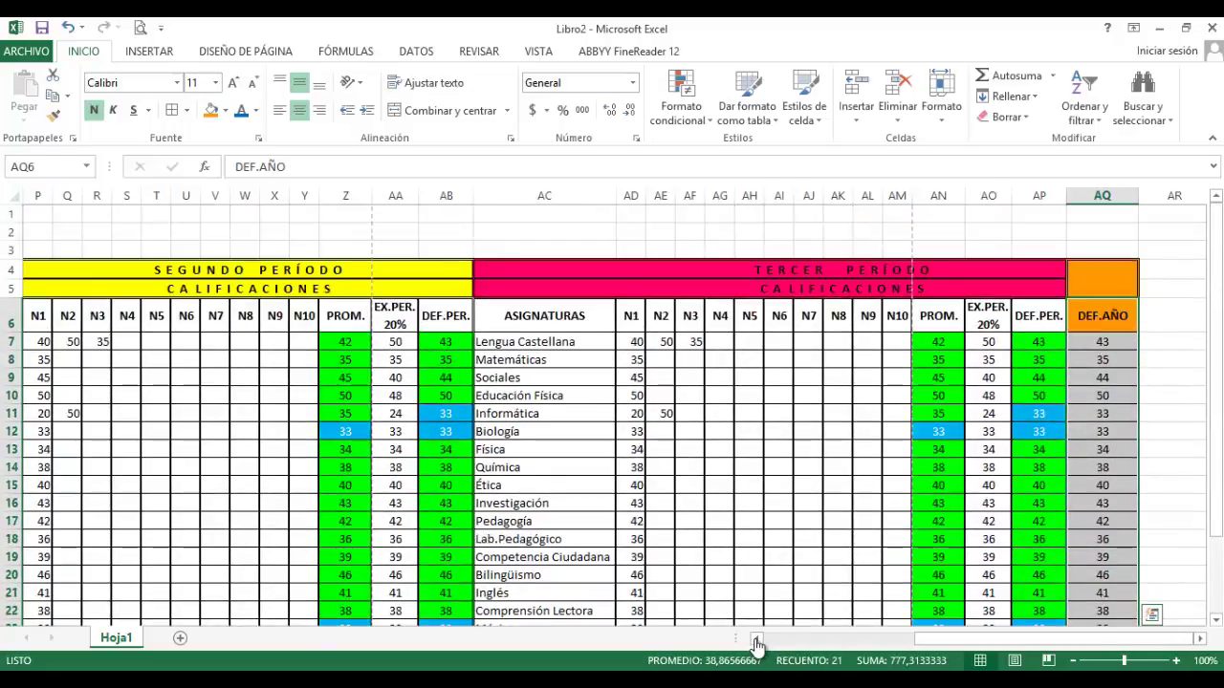
Start a less-than conditional formatting rule for the yearly grades in AQ7:AQ26 with a threshold of 30
key("Down")
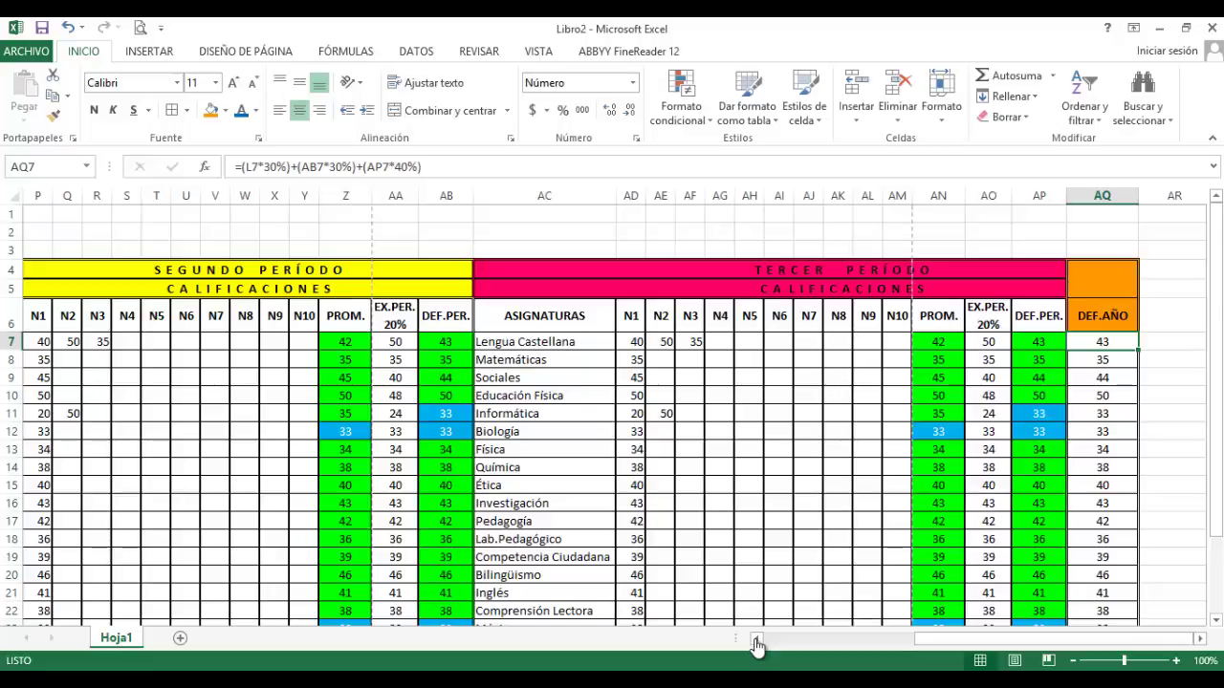
key("shift+Down")
key("shift+Down")
key("shift+Down")
key("shift+Down")
key("shift+Down")
key("shift+Down")
key("shift+Down")
key("shift+Down")
key("shift+Down")
key("shift+Down")
key("shift+Down")
key("shift+Down")
key("shift+Down")
key("shift+Down")
key("shift+Down")
key("shift+Down")
key("shift+Down")
key("shift+Down")
key("shift+Down")
key("shift+Down")
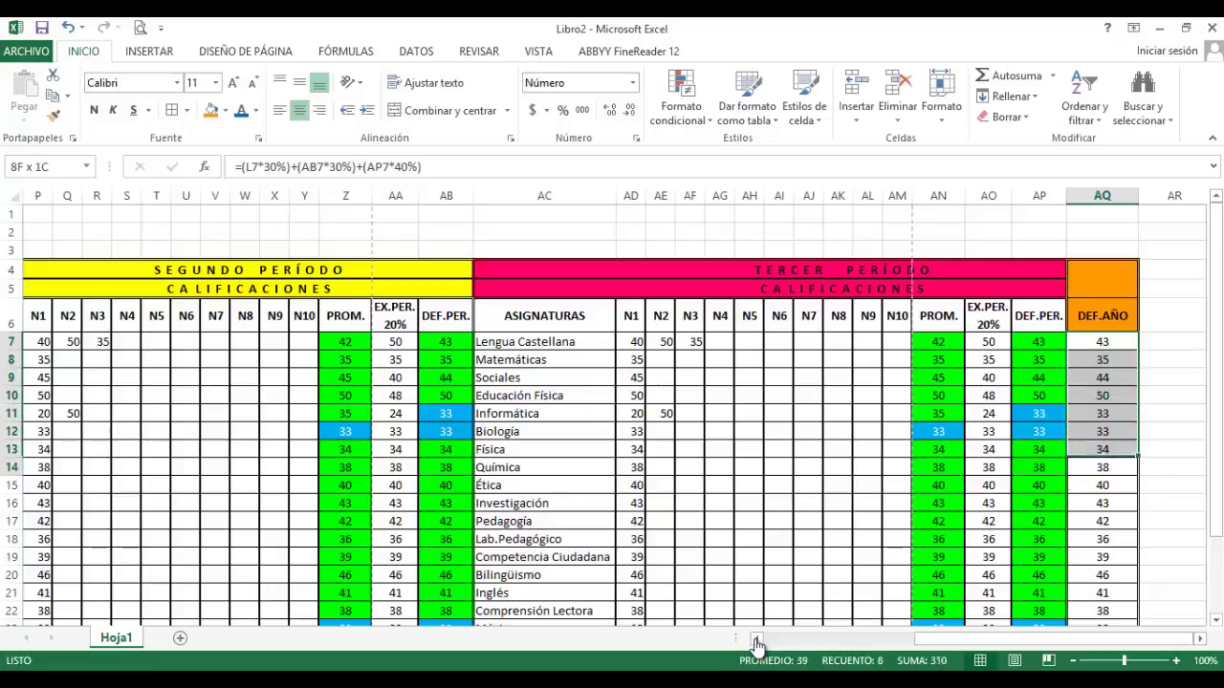
key("shift+Up")
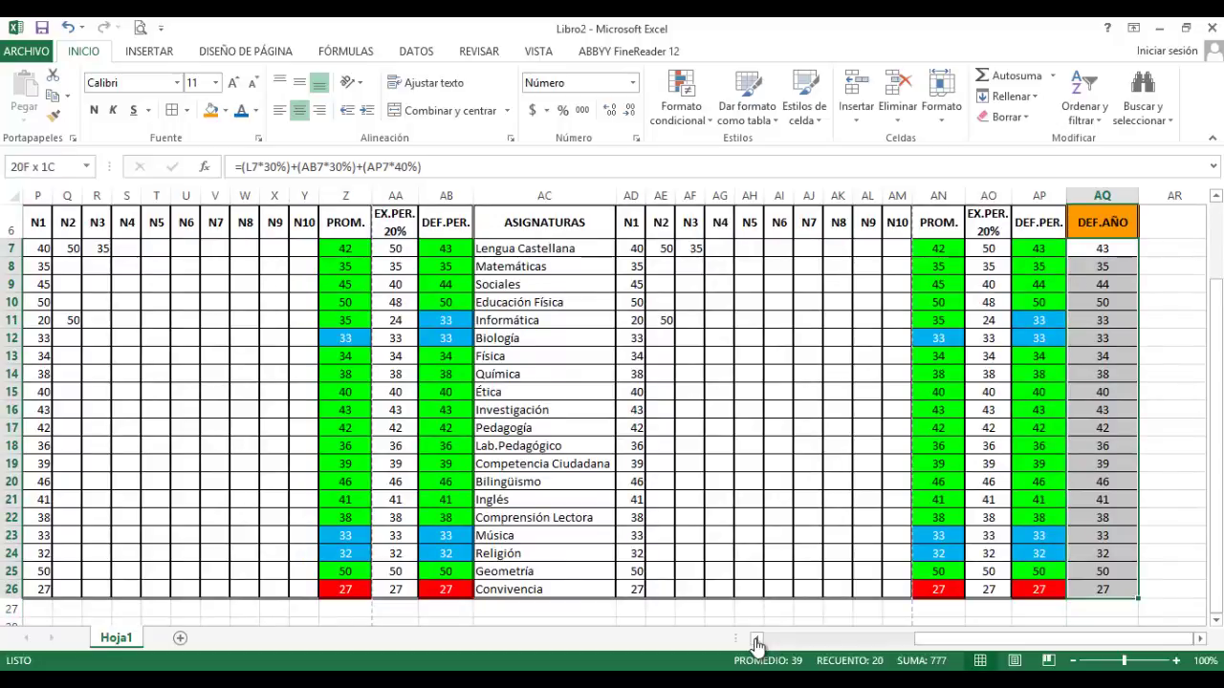
left_click(681, 101)
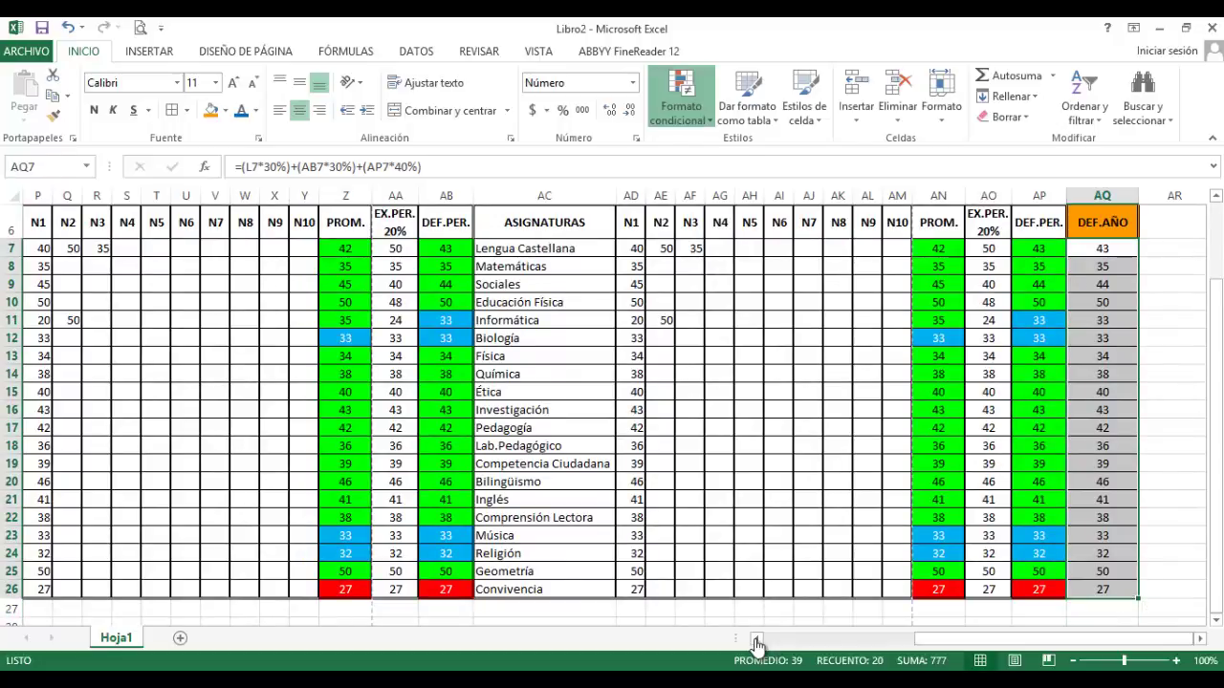
mouse_move(751, 149)
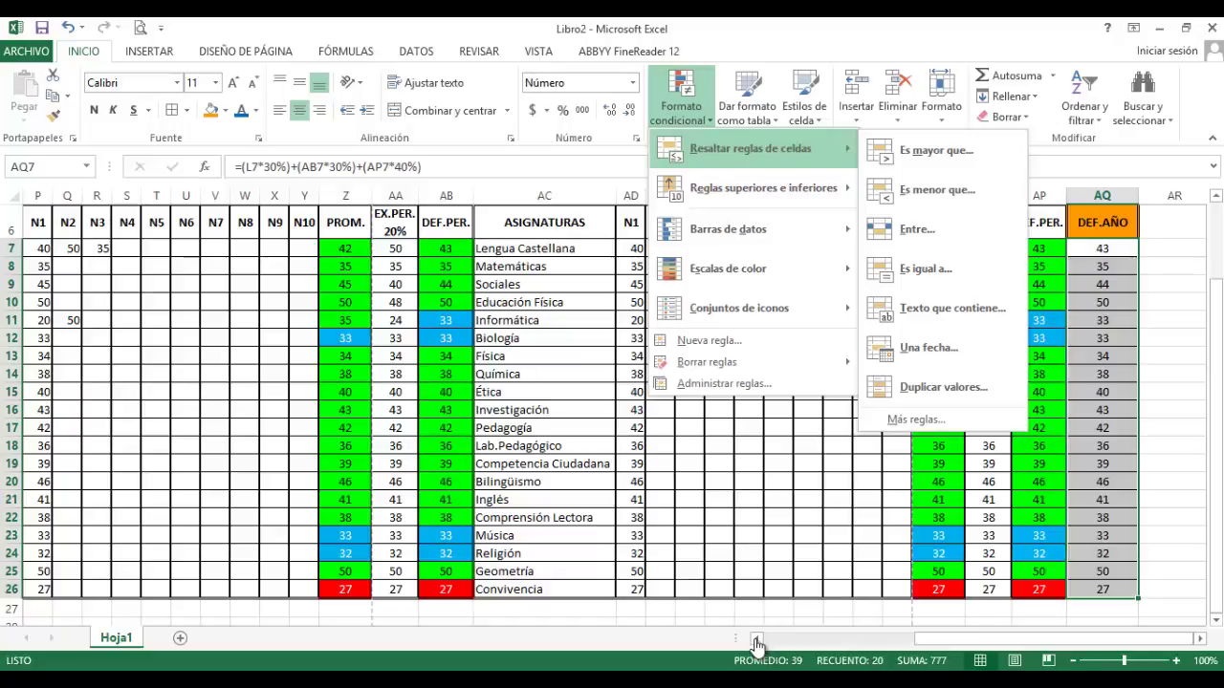
key("Down")
key("Return")
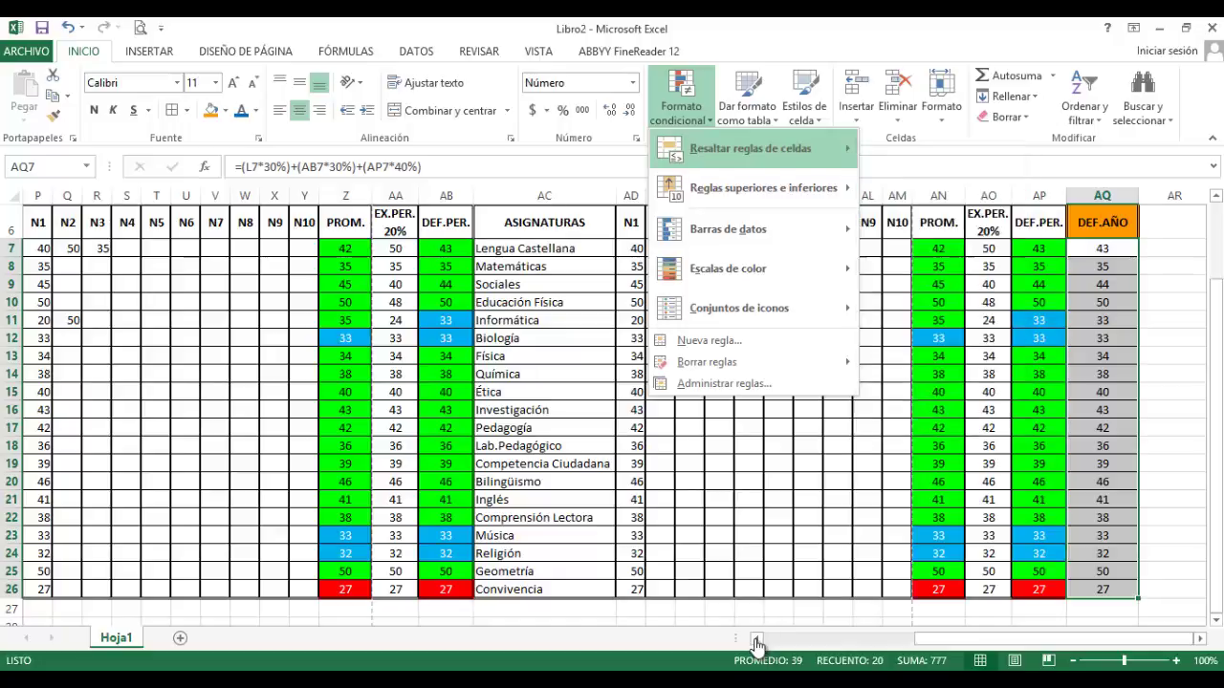
key("End")
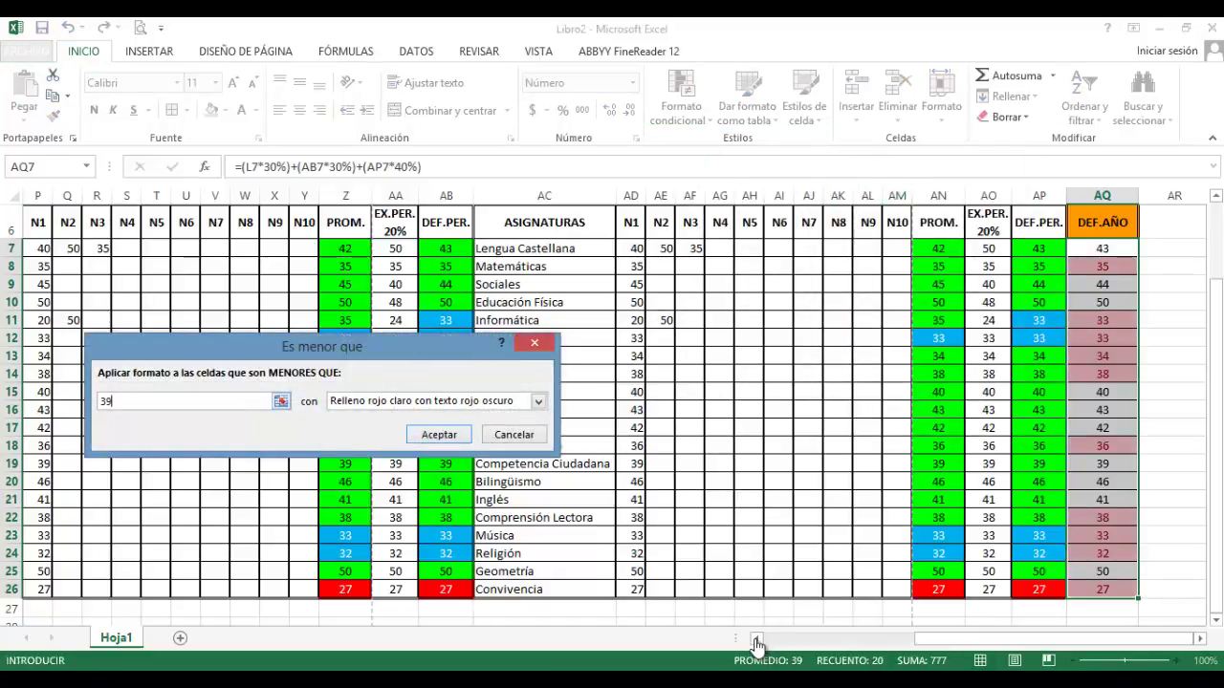
key("BackSpace")
key("BackSpace")
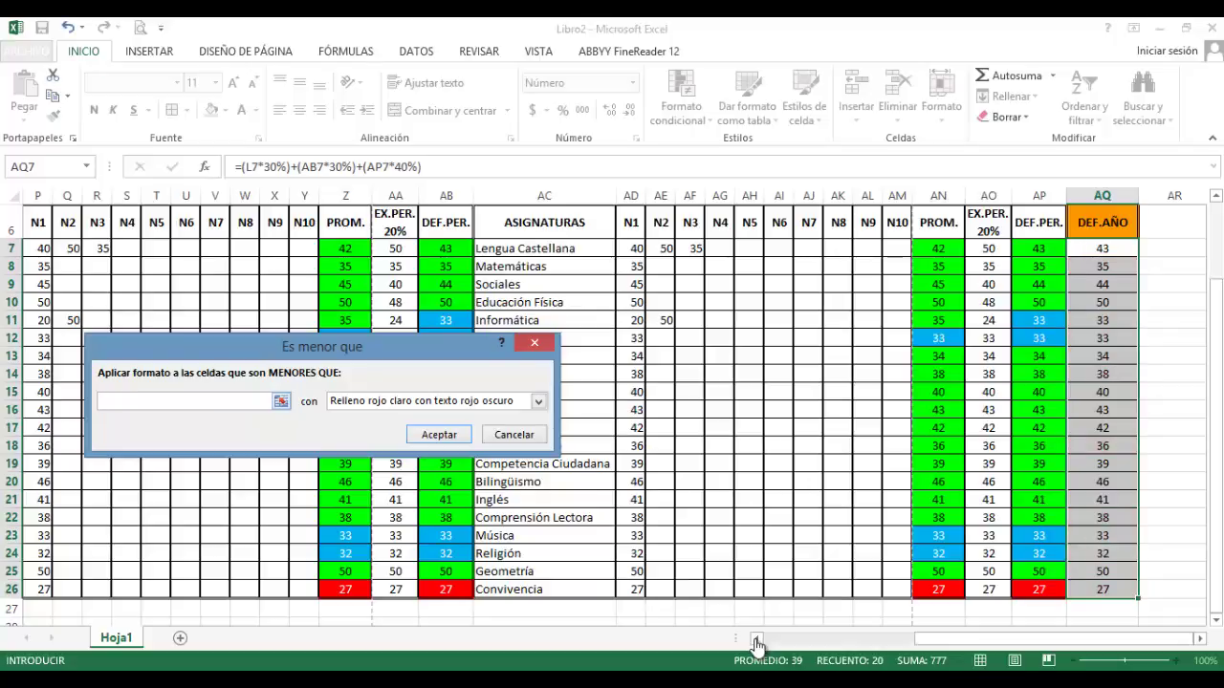
type("30")
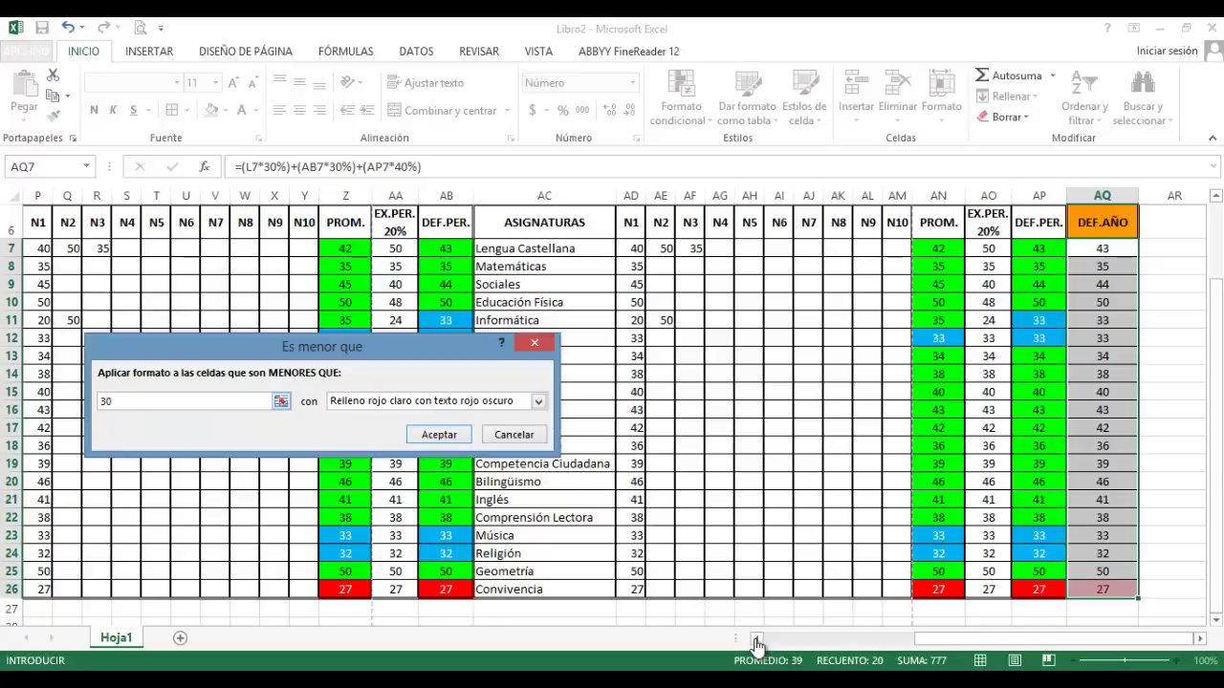
Choose a custom format for the less-than-30 rule and set its font colour to white
key("Tab")
key("alt+Down")
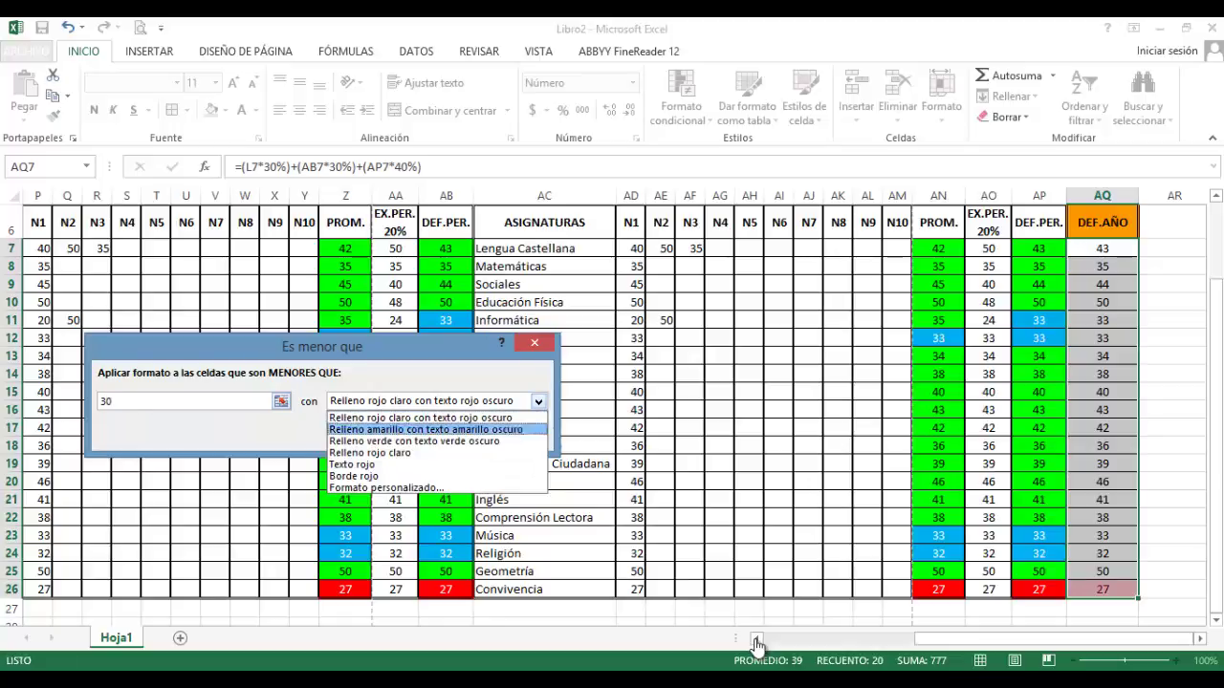
key("Down")
key("Down")
key("Down")
key("Down")
key("Down")
key("Down")
key("Return")
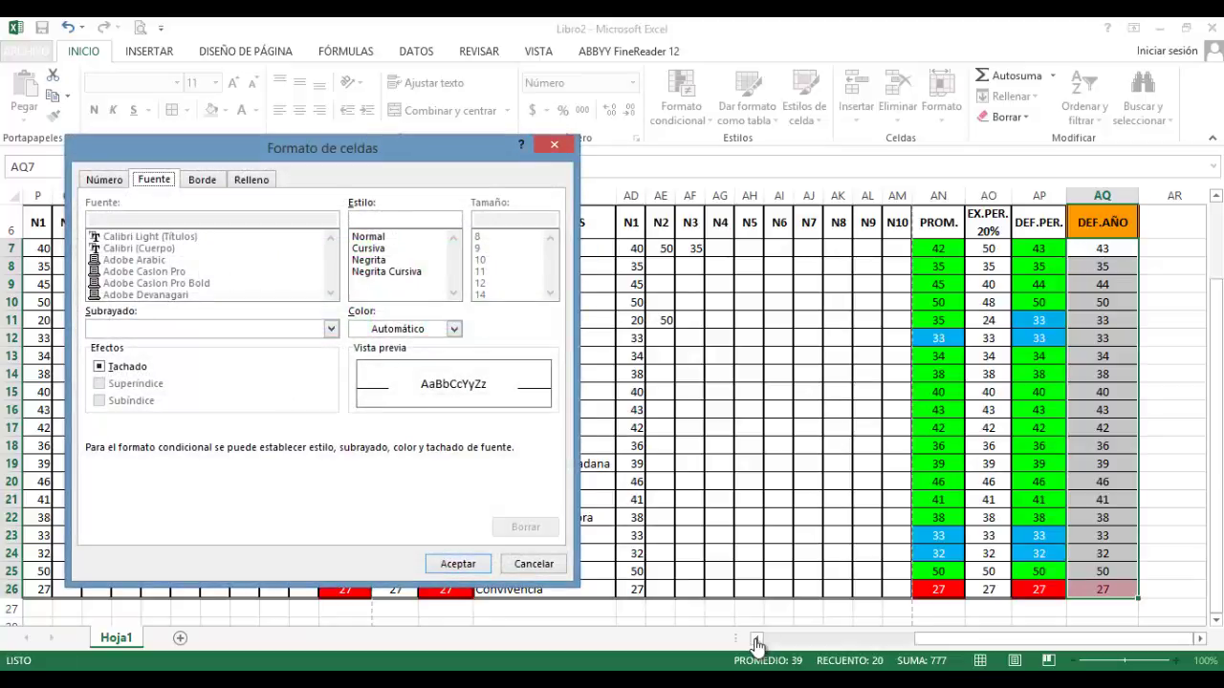
key("alt+c")
key("Left")
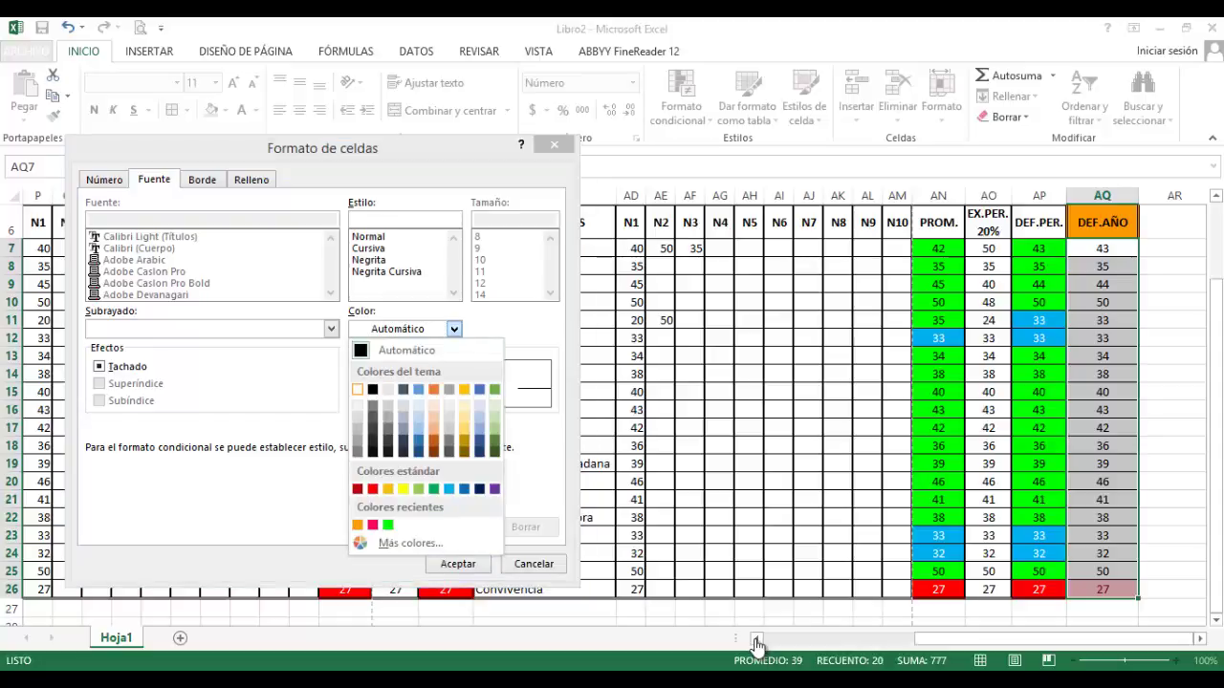
key("Return")
Set the custom format's fill to standard red and apply the less-than-30 rule to AQ7:AQ26
key("ctrl+Tab")
key("ctrl+Tab")
key("Down")
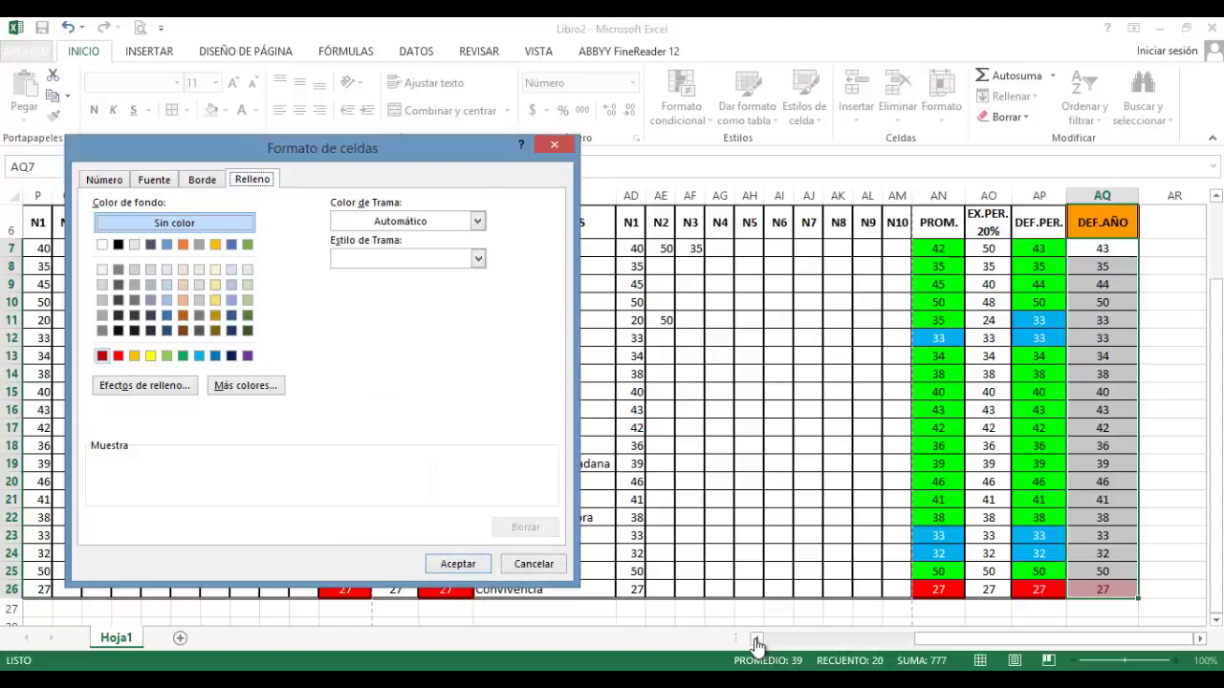
key("Right")
key("space")
key("Return")
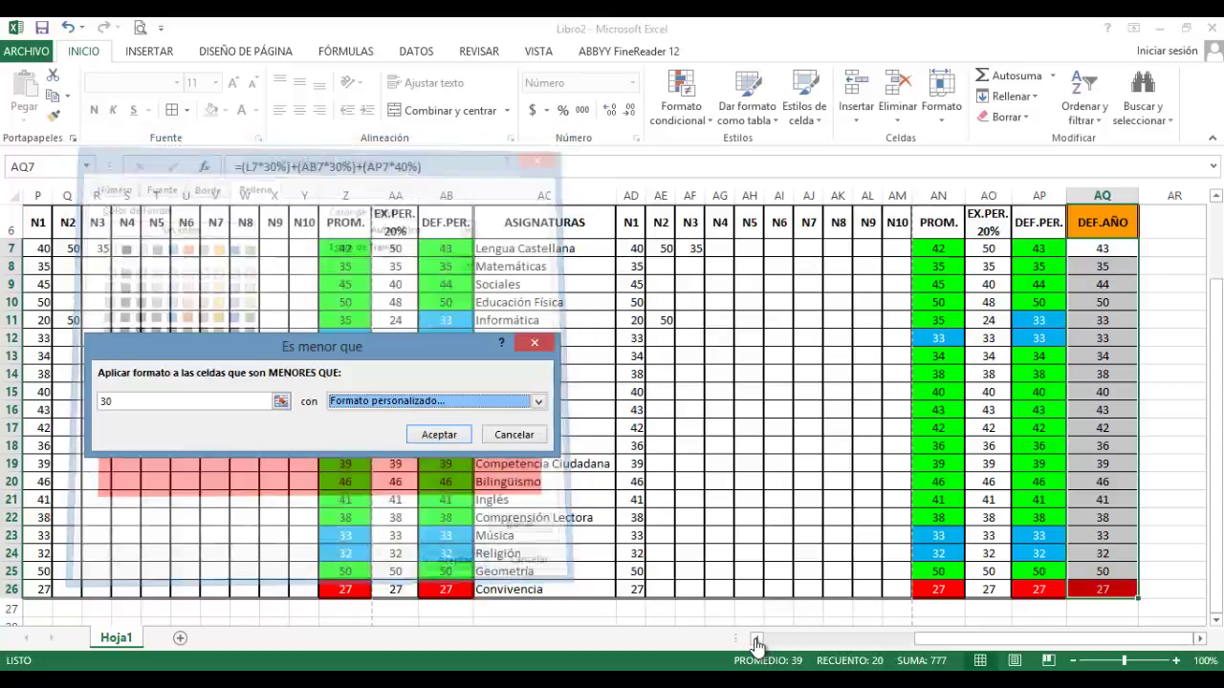
key("Tab")
key("Return")
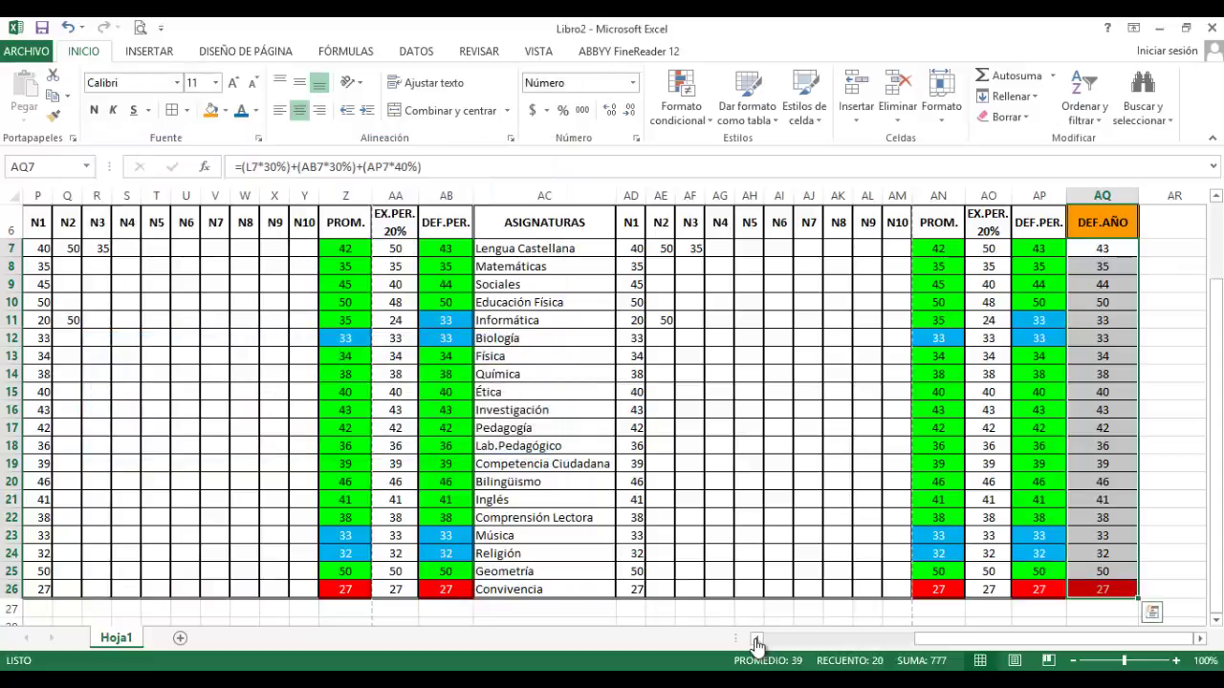
Start a between conditional formatting rule for the yearly grades in AQ7:AQ26 with limits 30 and 39,99
key("alt+o")
key("f")
key("c")
key("Up")
key("Down")
key("Down")
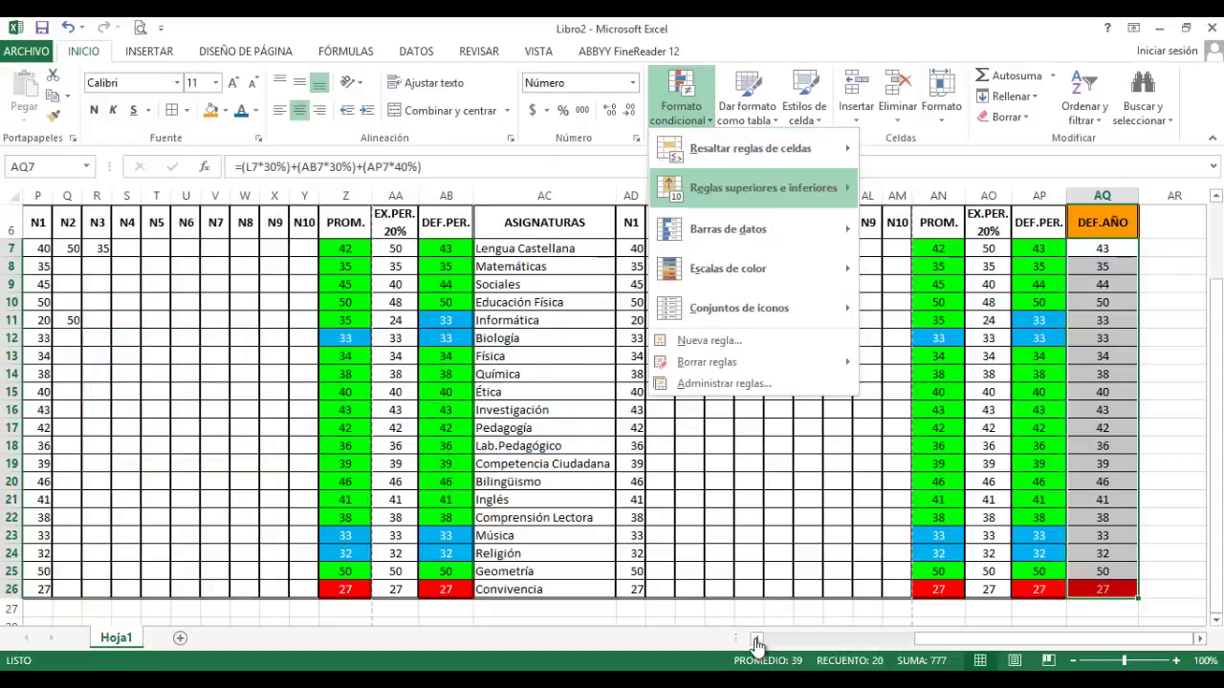
key("Up")
key("Right")
key("Down")
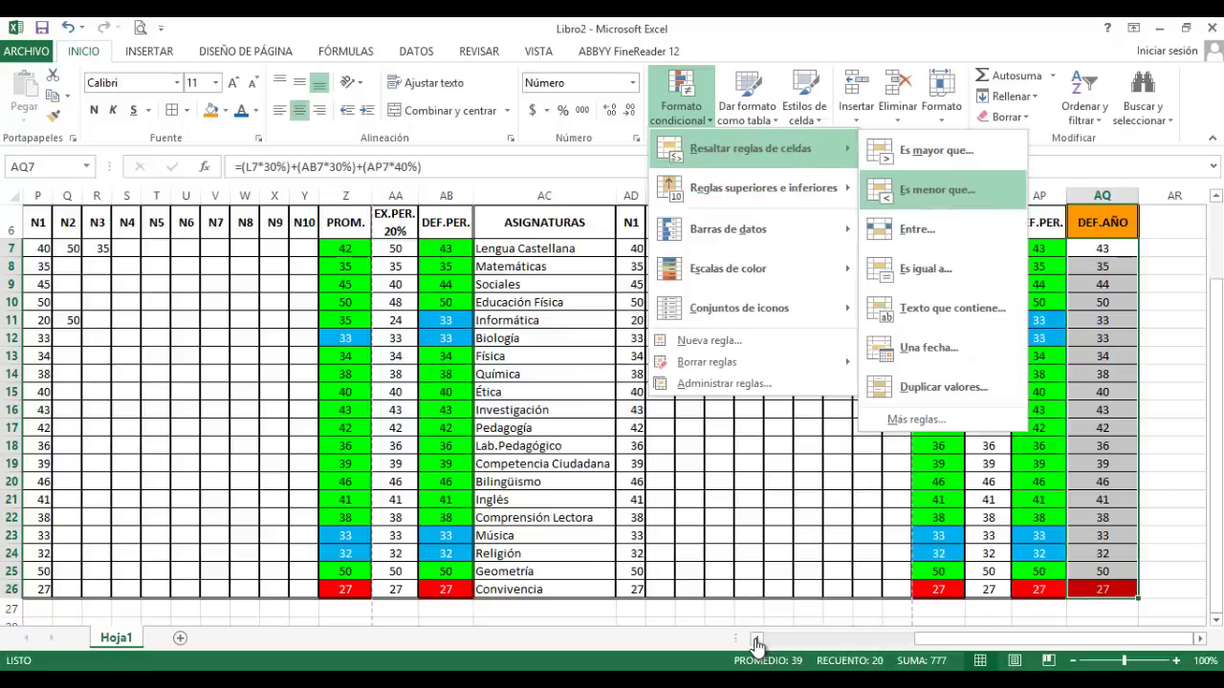
key("Down")
key("Return")
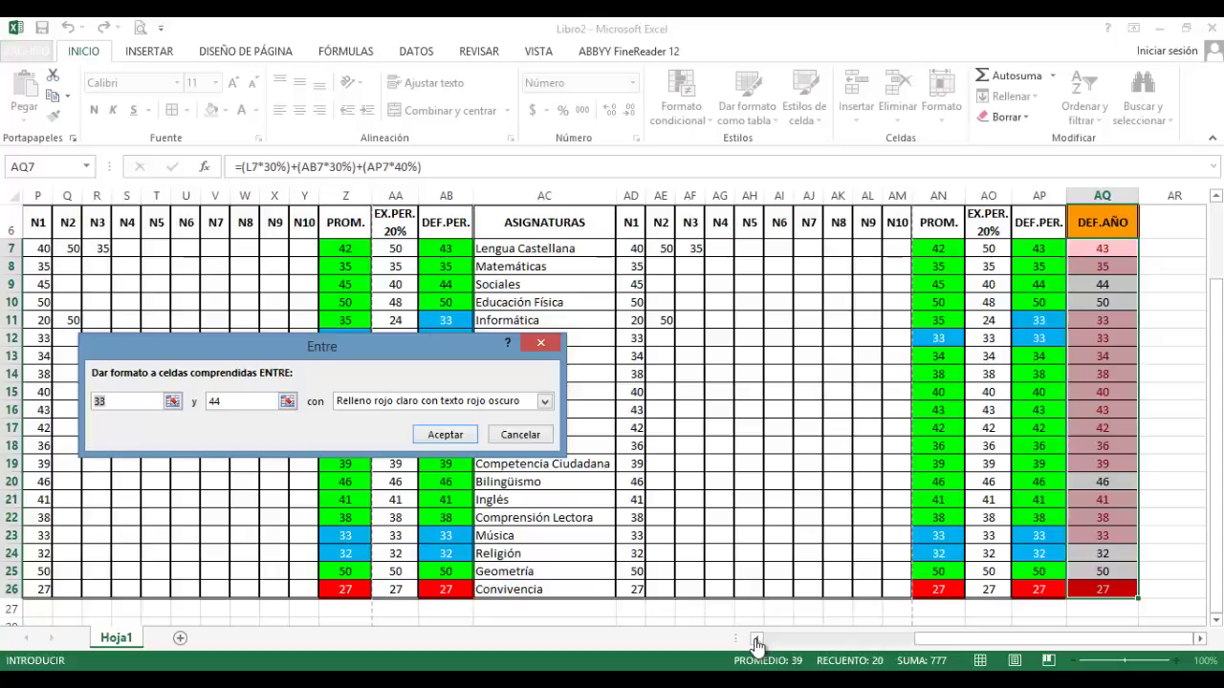
type("30")
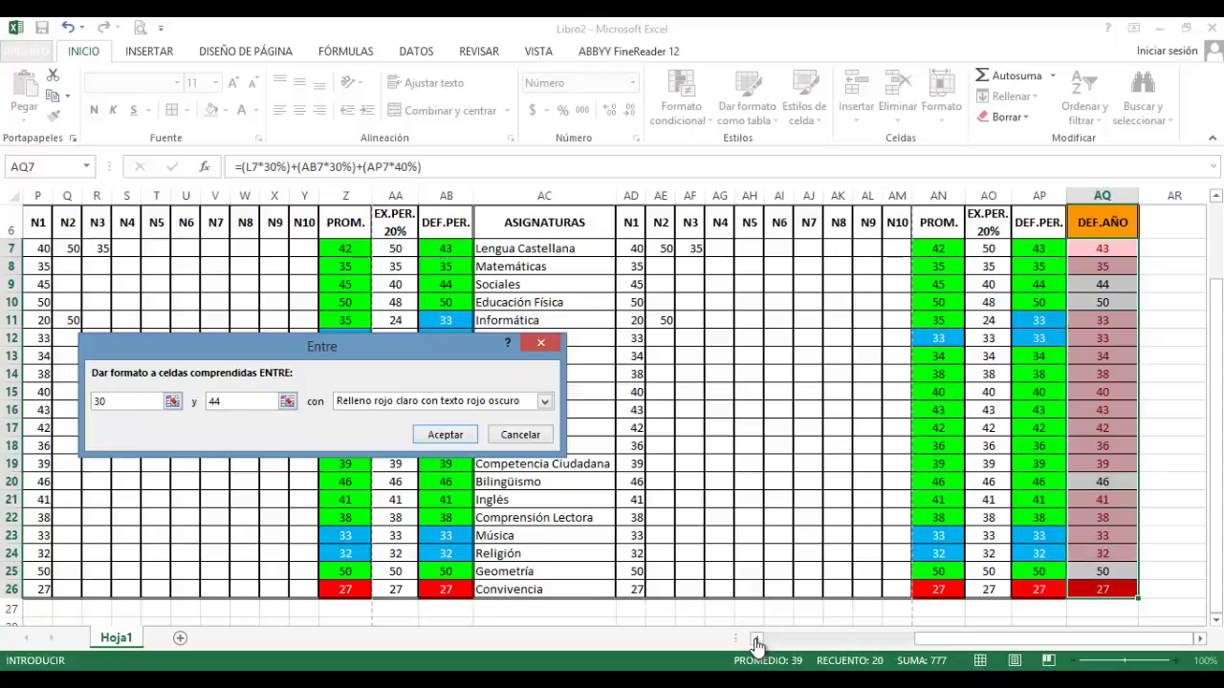
key("Tab")
key("BackSpace")
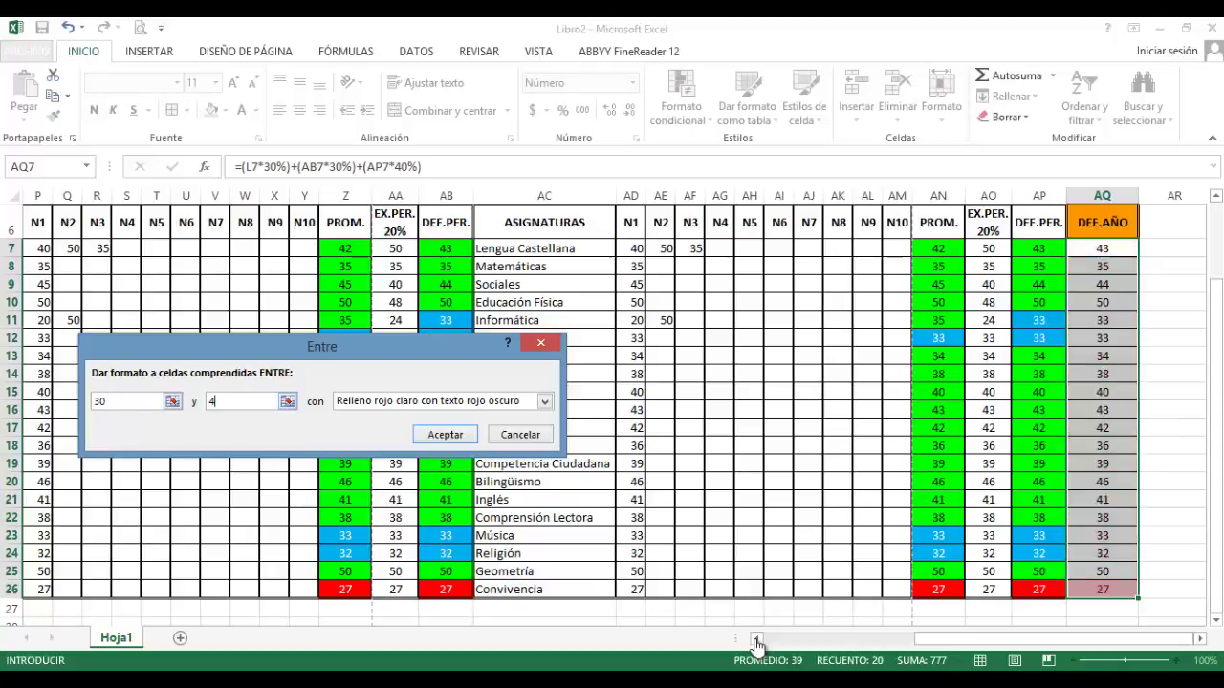
type("39,")
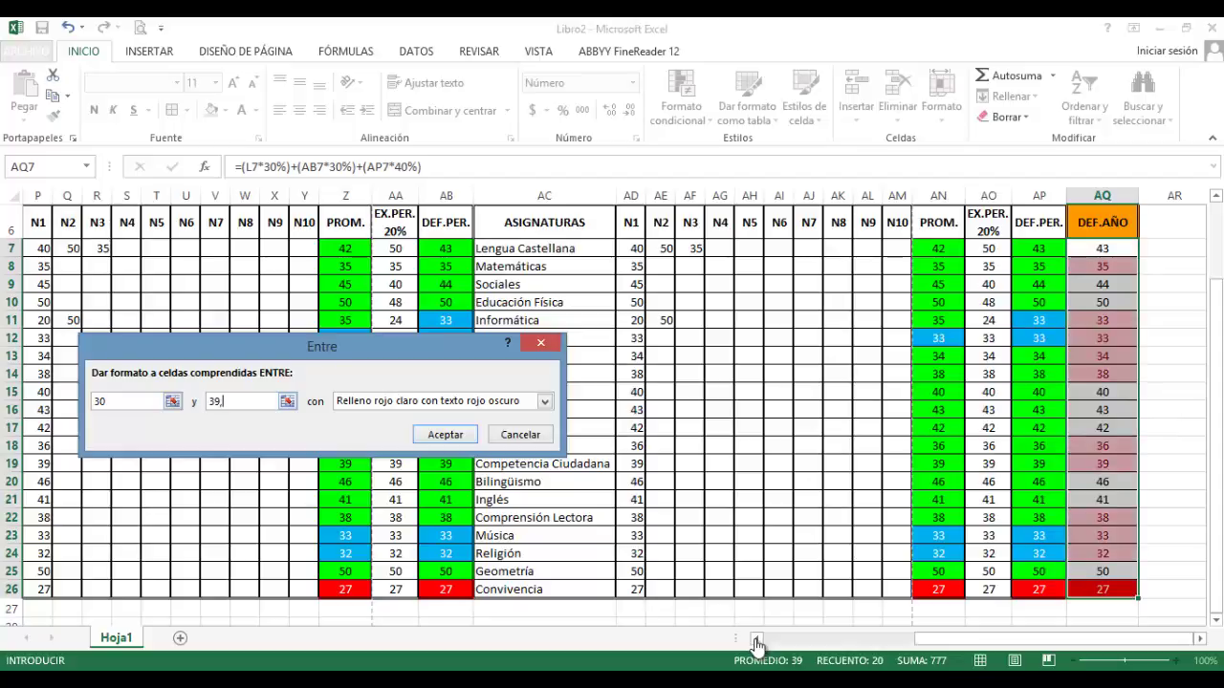
type("99")
Choose a custom format for the 30 to 39,99 rule and set its fill to standard light blue
key("Tab")
key("alt+Down")
key("Down")
key("Down")
key("Down")
key("Down")
key("Down")
key("Down")
key("Return")
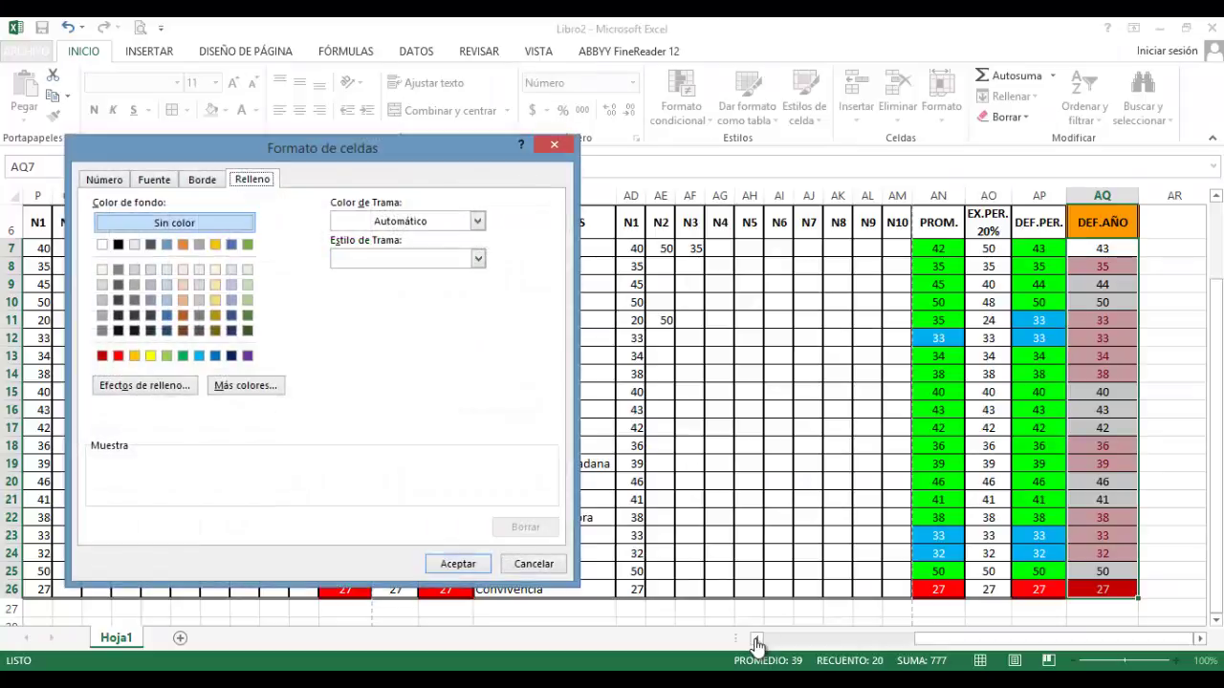
key("Down")
key("Down")
key("Up")
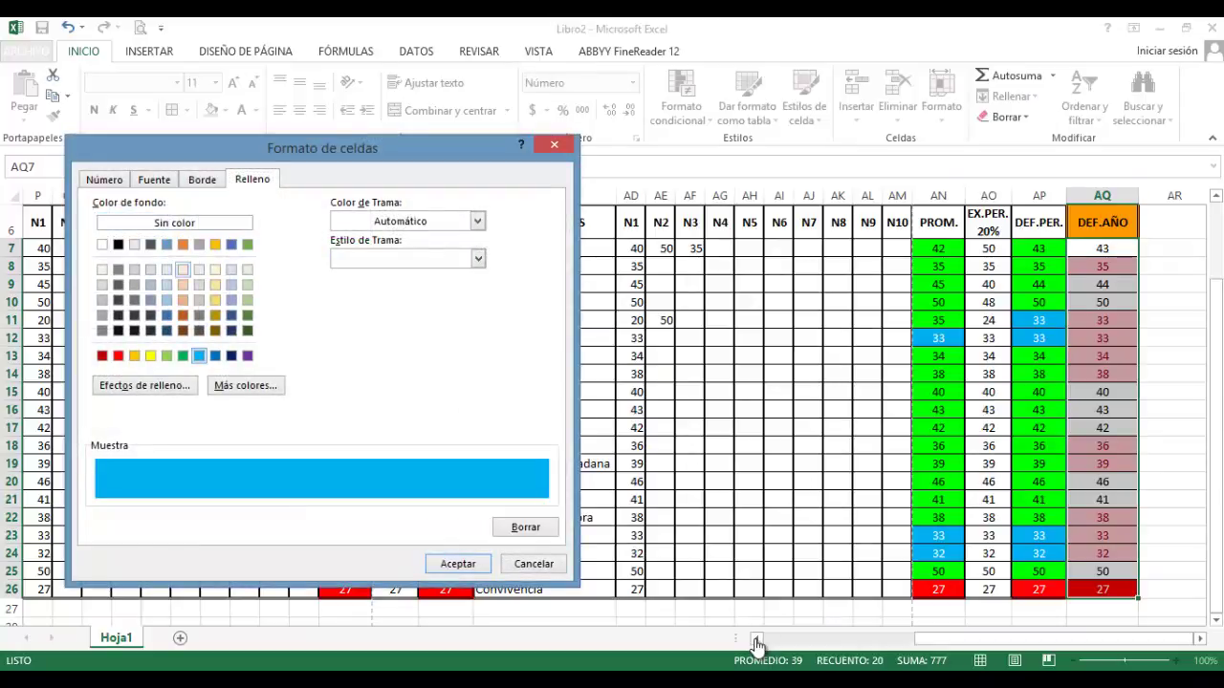
Set the custom format's font colour to white and apply the 30 to 39,99 rule to AQ7:AQ26
key("ctrl+Page_Up")
key("ctrl+Page_Up")
key("Tab")
key("Tab")
key("Tab")
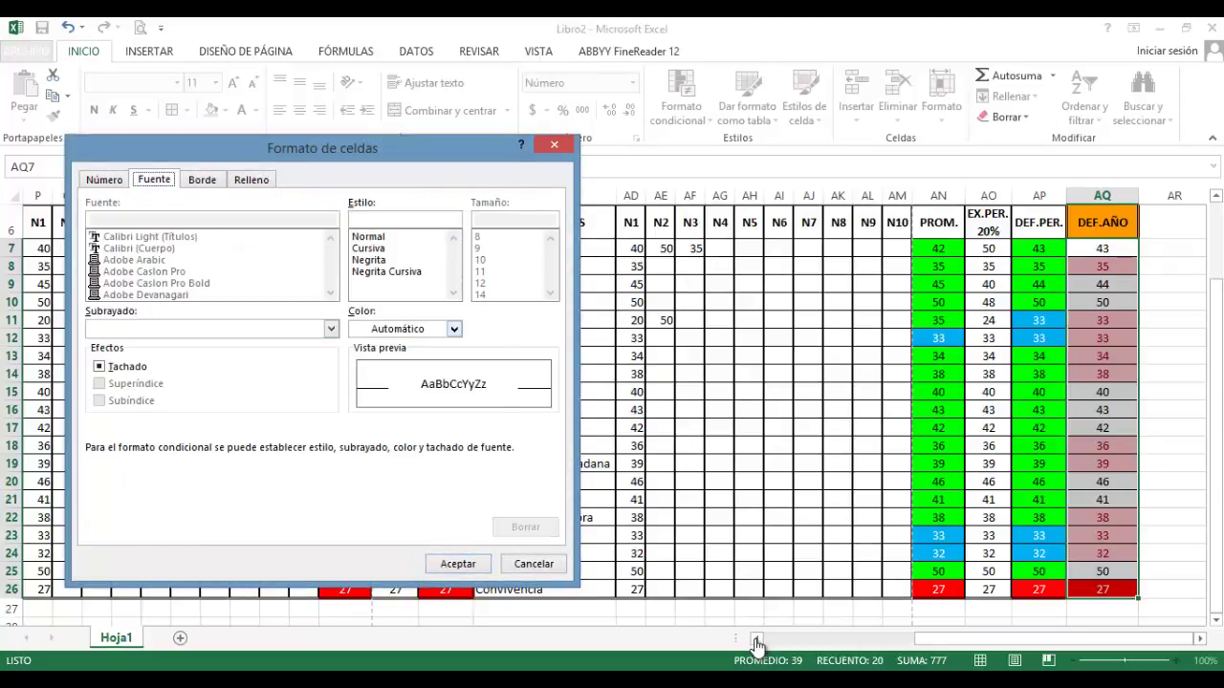
key("alt+Down")
key("Down")
key("Return")
key("Return")
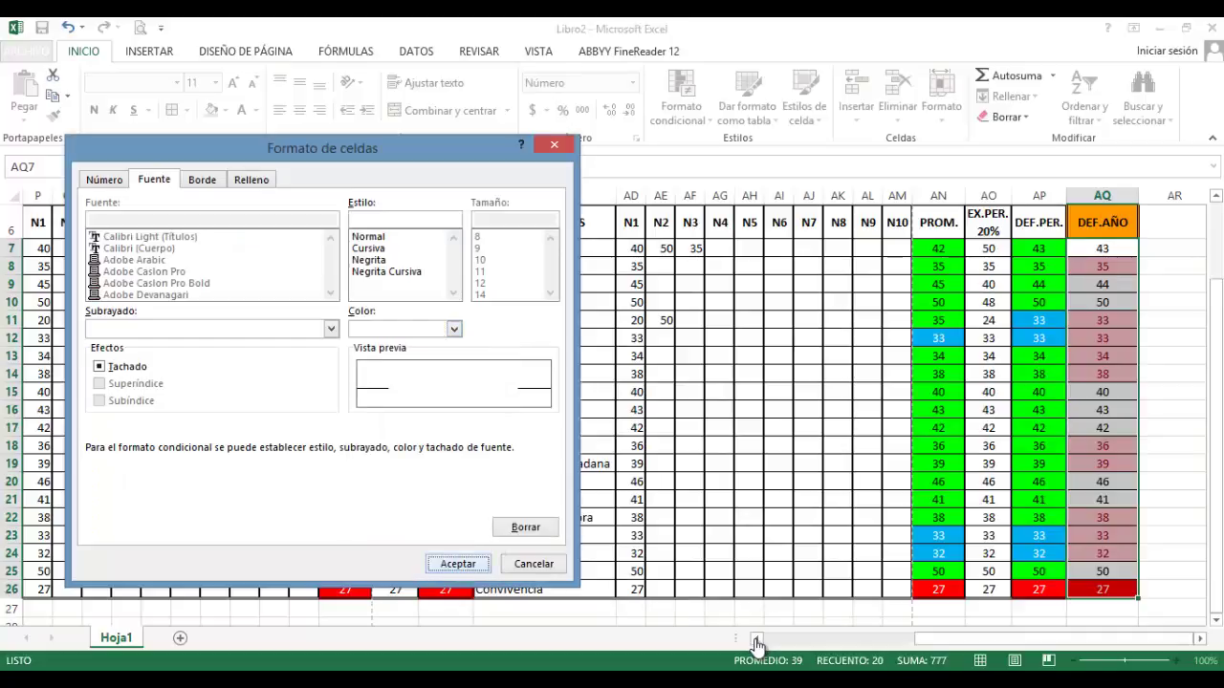
key("Tab")
key("Return")
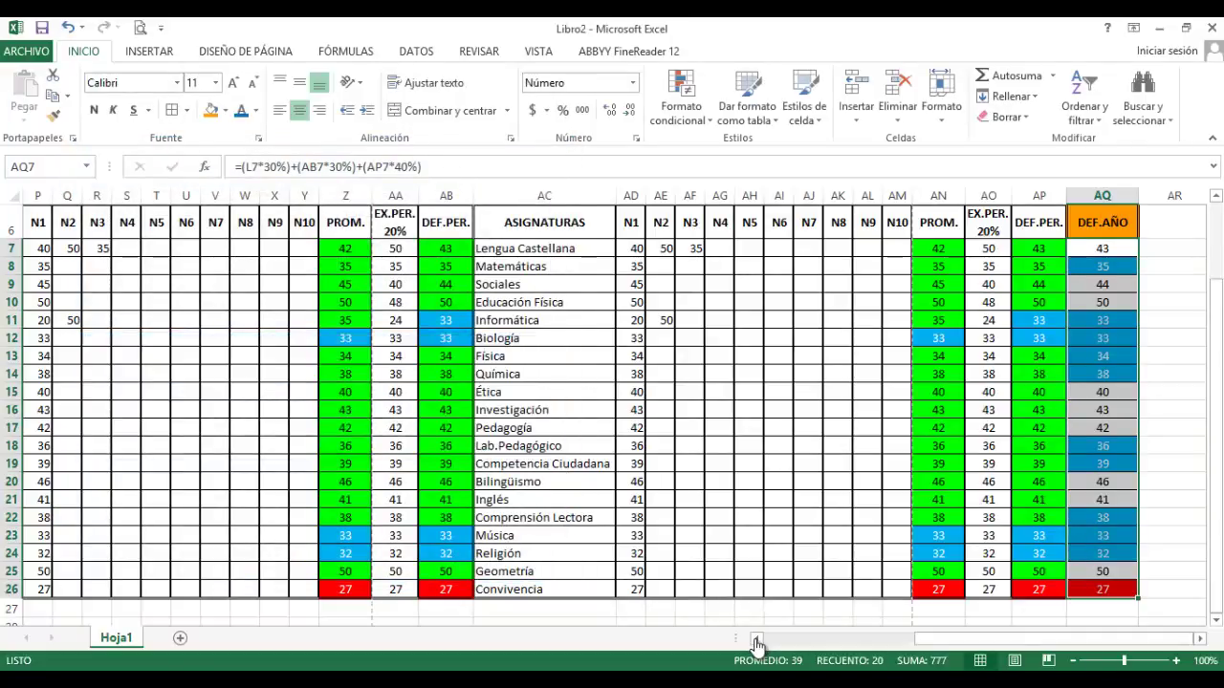
Start another between conditional formatting rule for the yearly grades in AQ7:AQ26 with limits 34 and 50
key("alt")
key("o")
key("k")
key("Down")
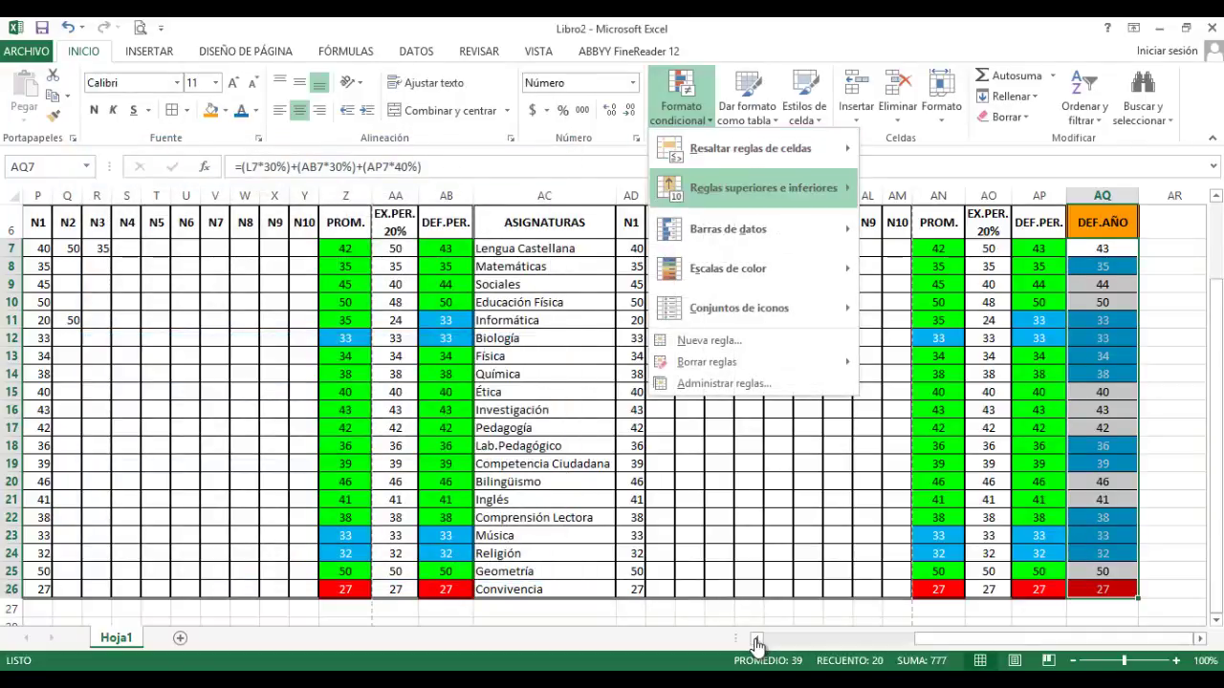
key("Right")
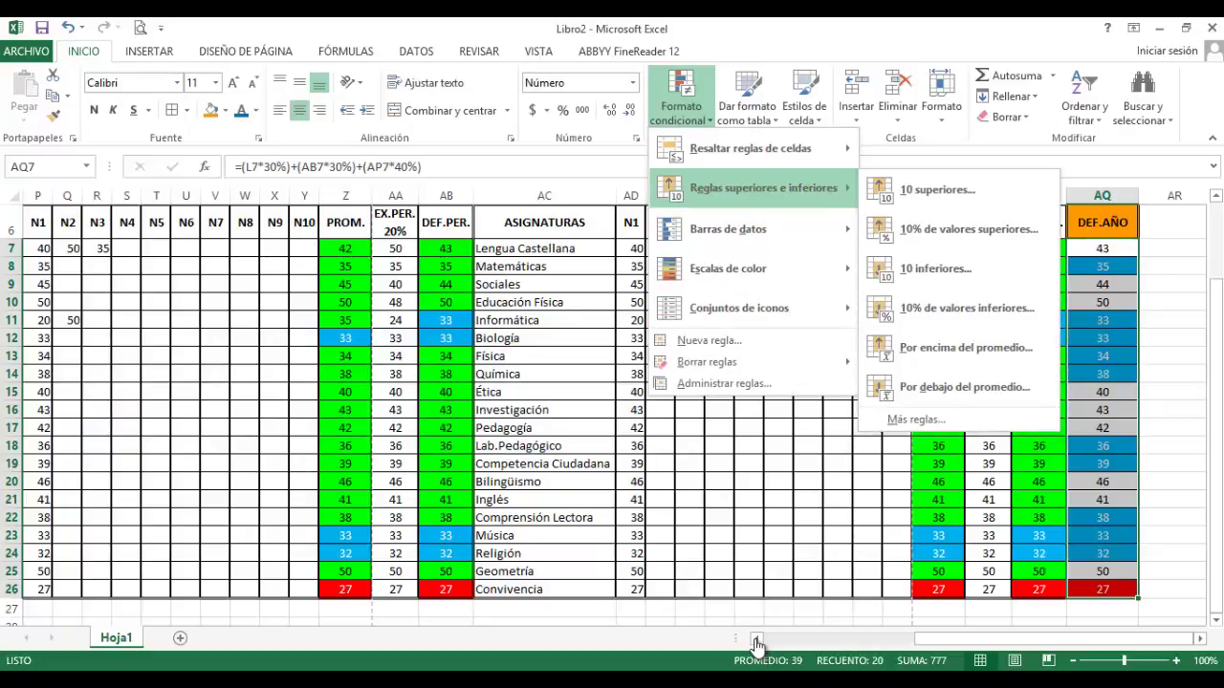
key("Up")
key("Right")
key("Down")
key("Down")
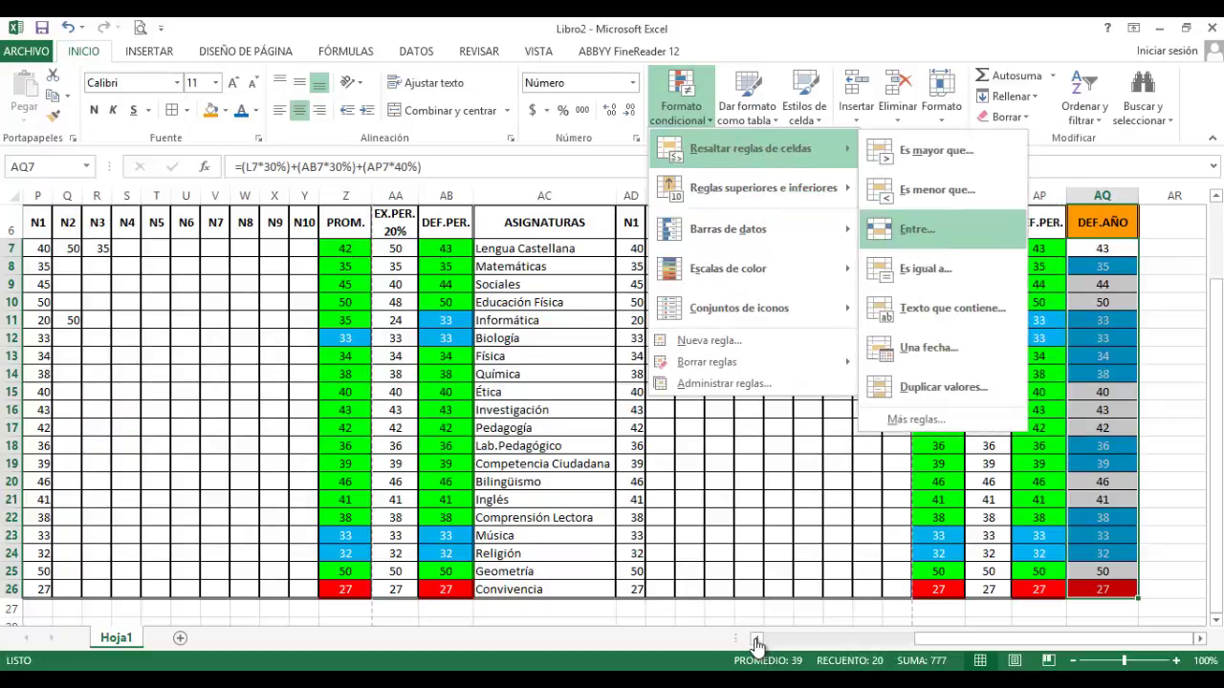
key("Left")
key("Right")
key("Down")
key("Down")
key("Return")
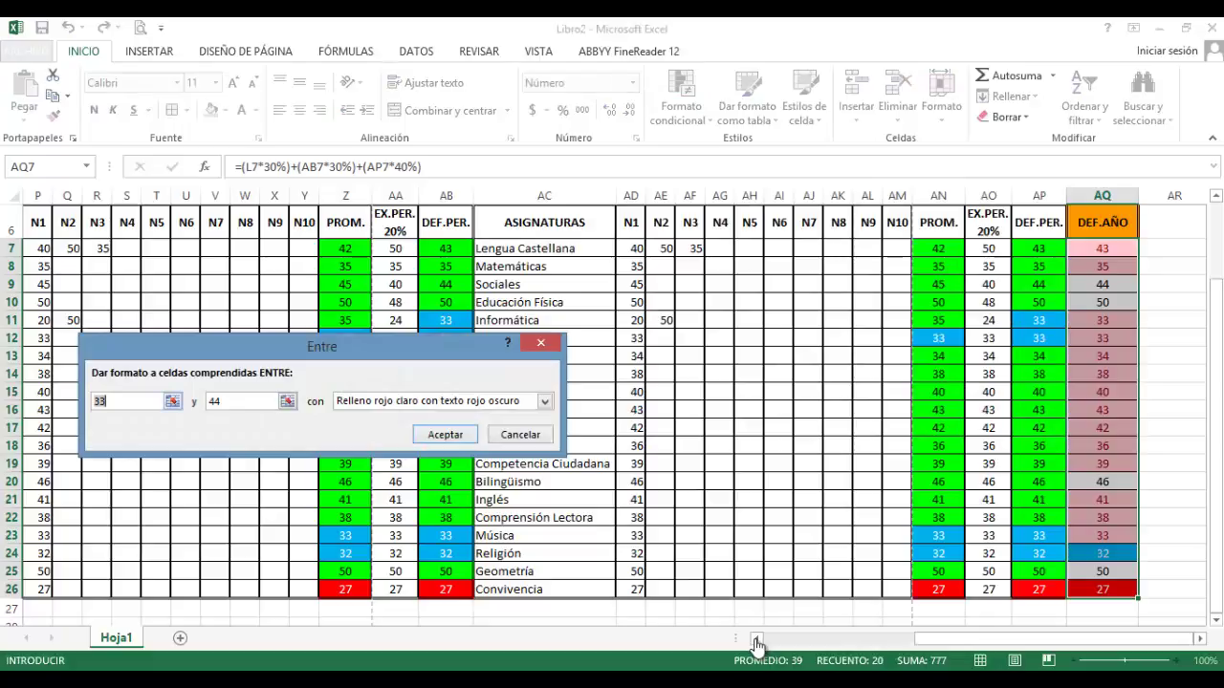
type("34")
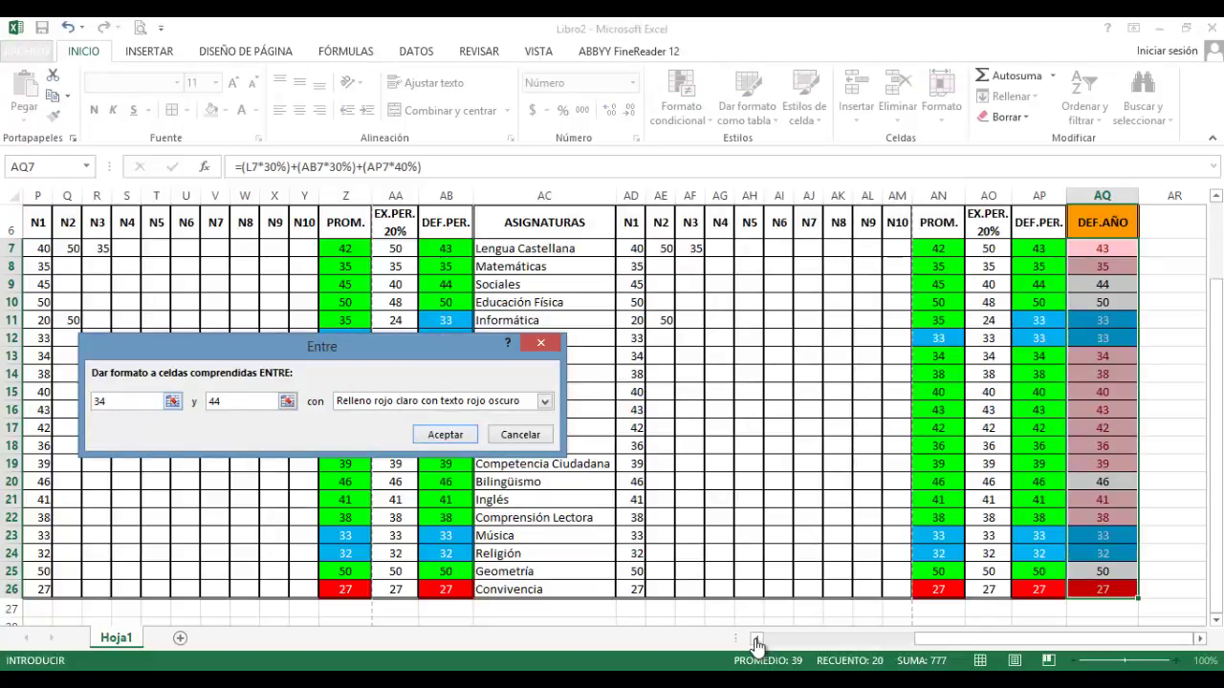
key("Tab")
type("50")
key("Tab")
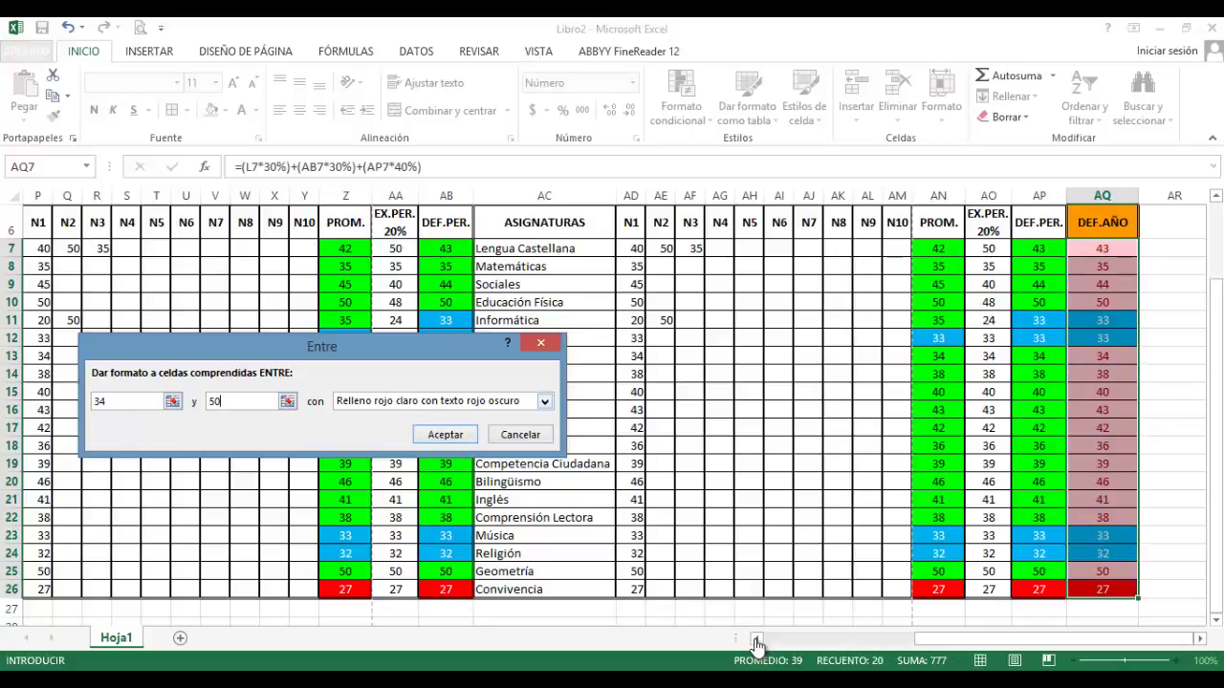
Choose a custom format with automatic font colour for the 34 to 50 rule and open its fill settings
key("alt+Down")
key("Down")
key("Down")
key("Down")
key("Down")
key("Down")
key("Down")
key("Return")
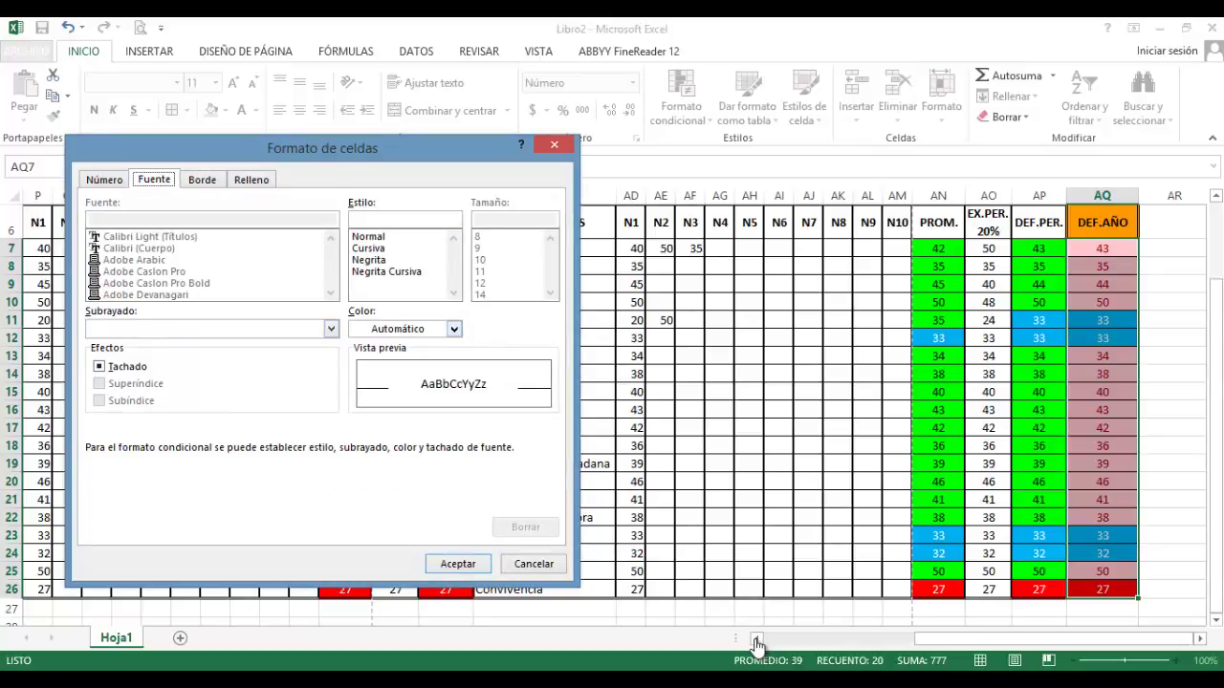
key("alt+c")
key("Return")
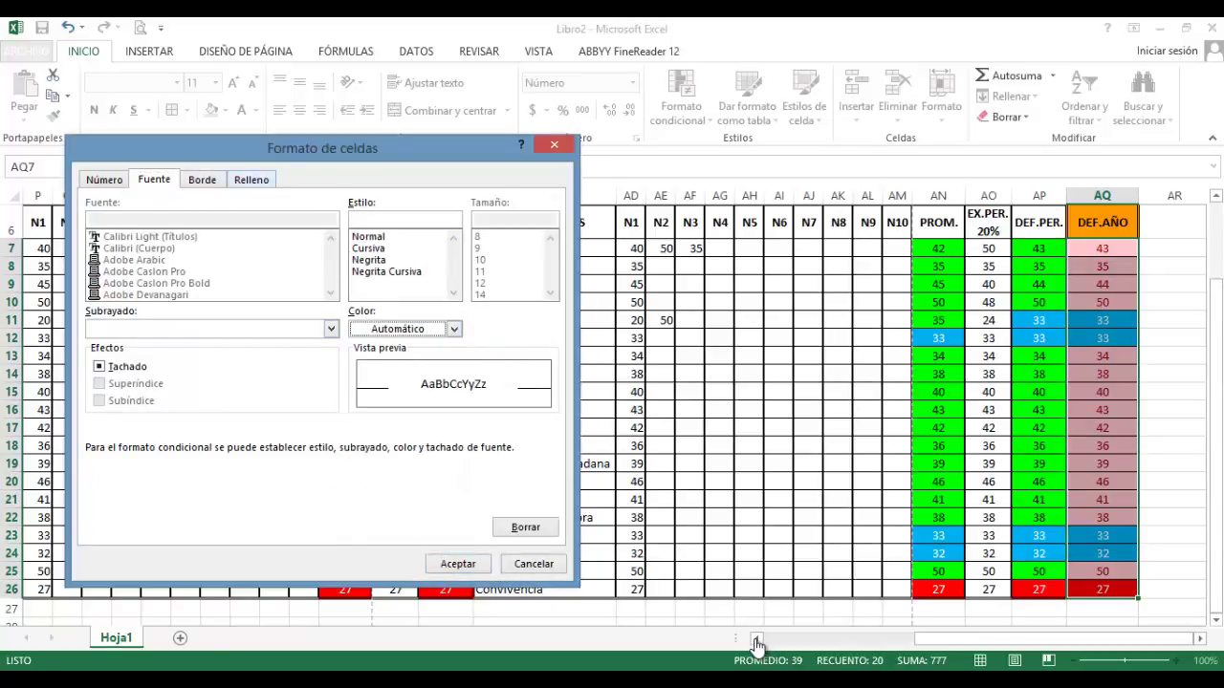
key("ctrl+Tab")
key("ctrl+Tab")
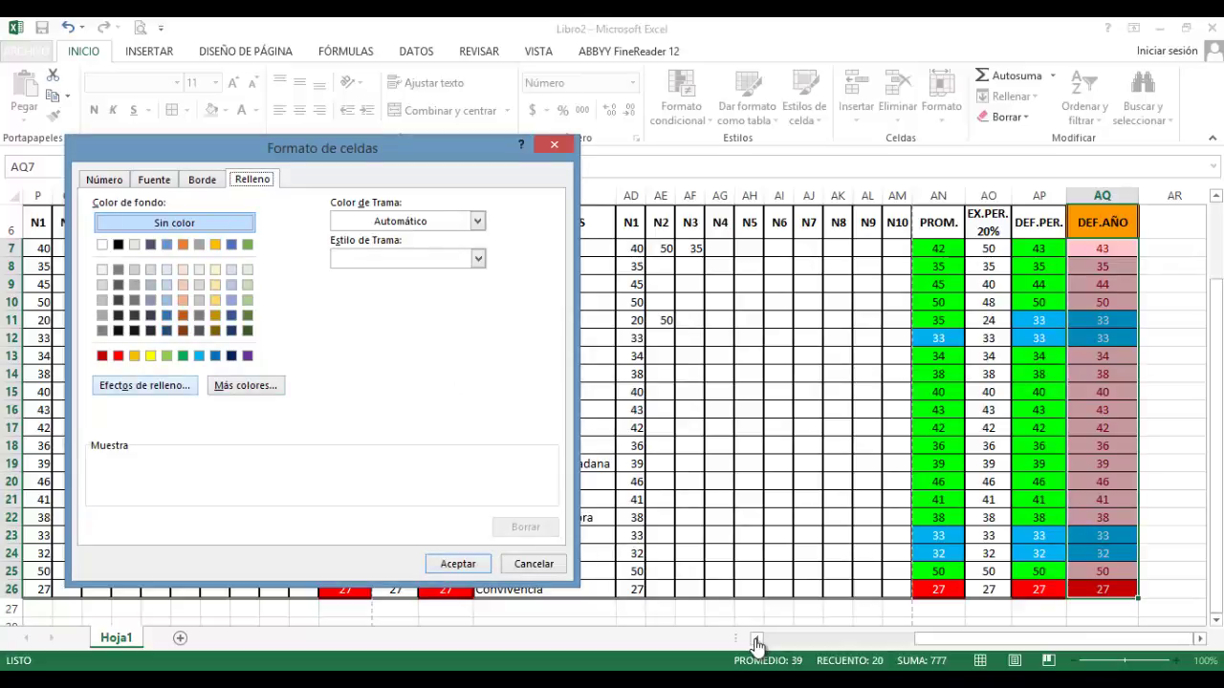
key("alt+t")
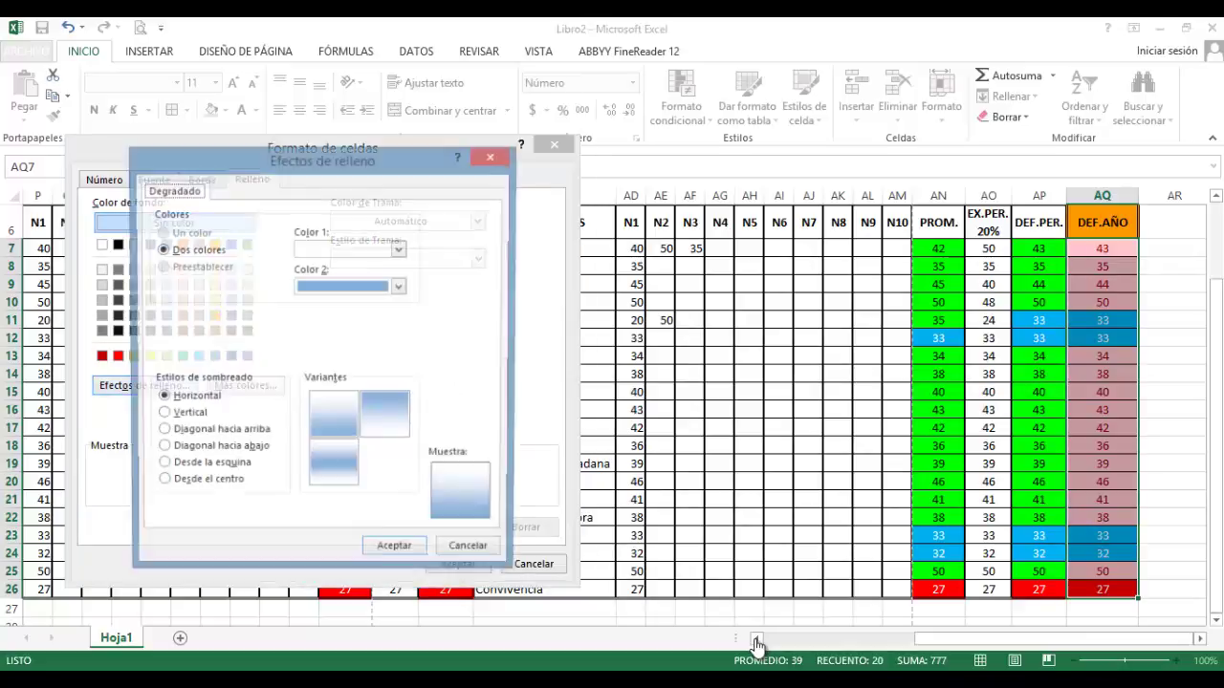
key("Tab")
key("Return")
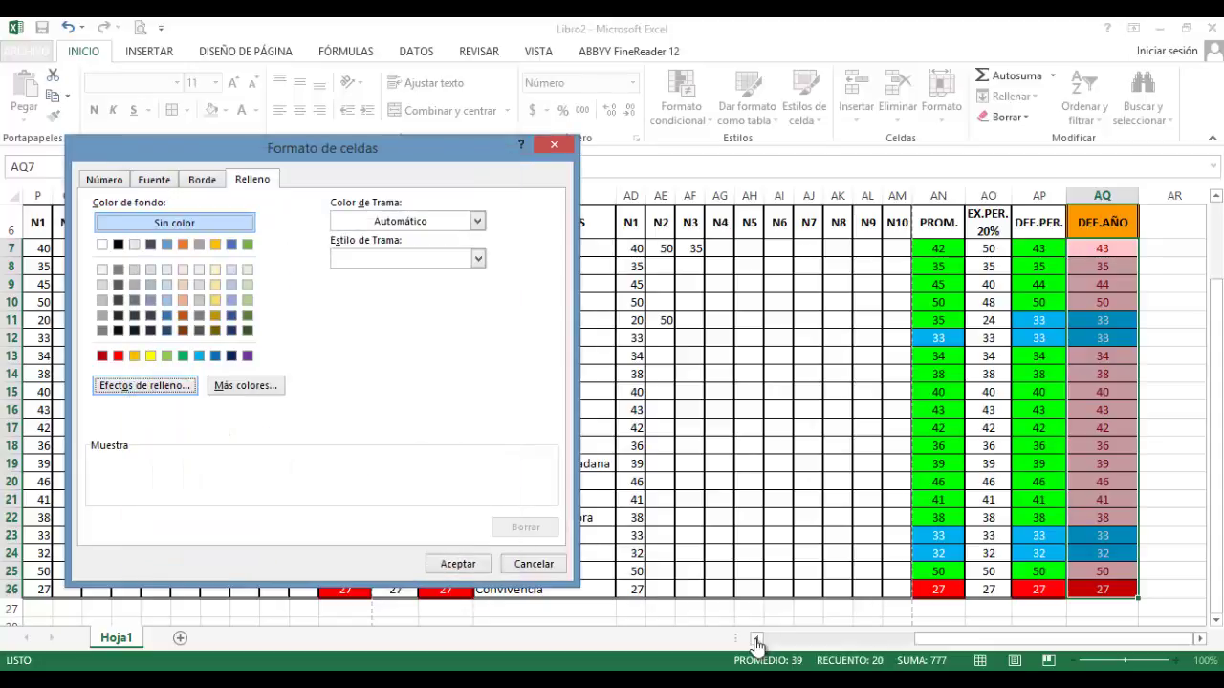
Set the custom format's fill to bright green from the additional standard colours and apply the 34 to 50 rule to AQ7:AQ26
key("Tab")
key("Return")
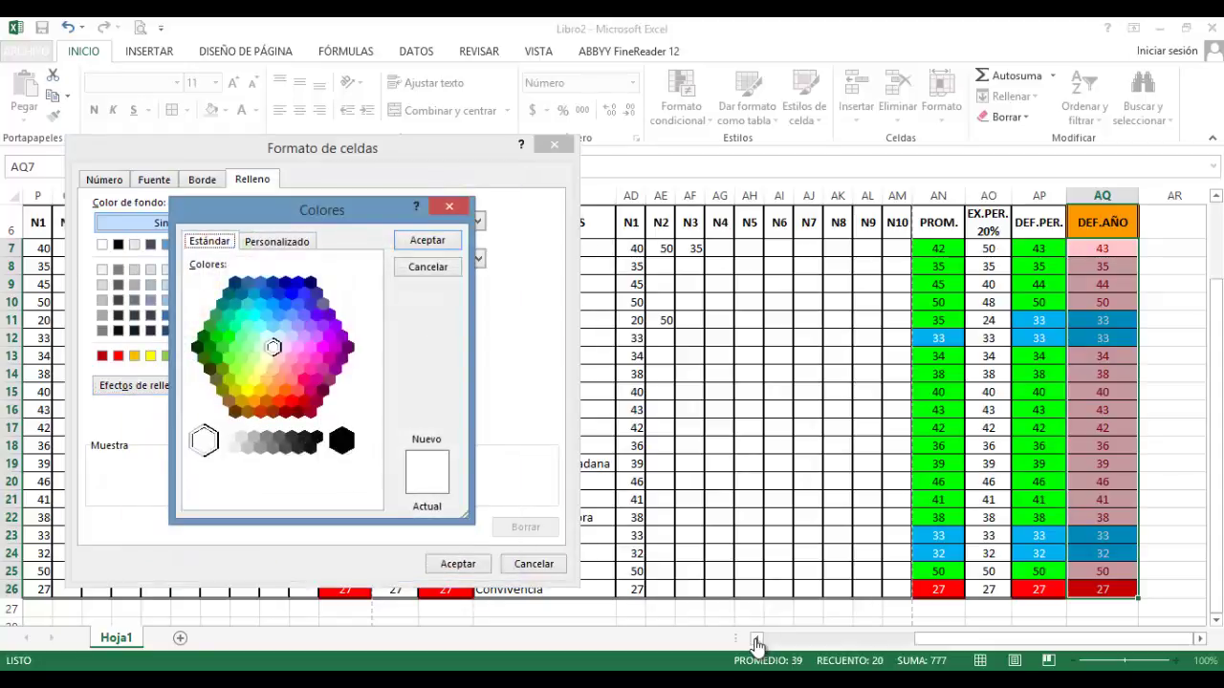
key("Tab")
key("Up")
key("Left")
key("Left")
key("Left")
key("Return")
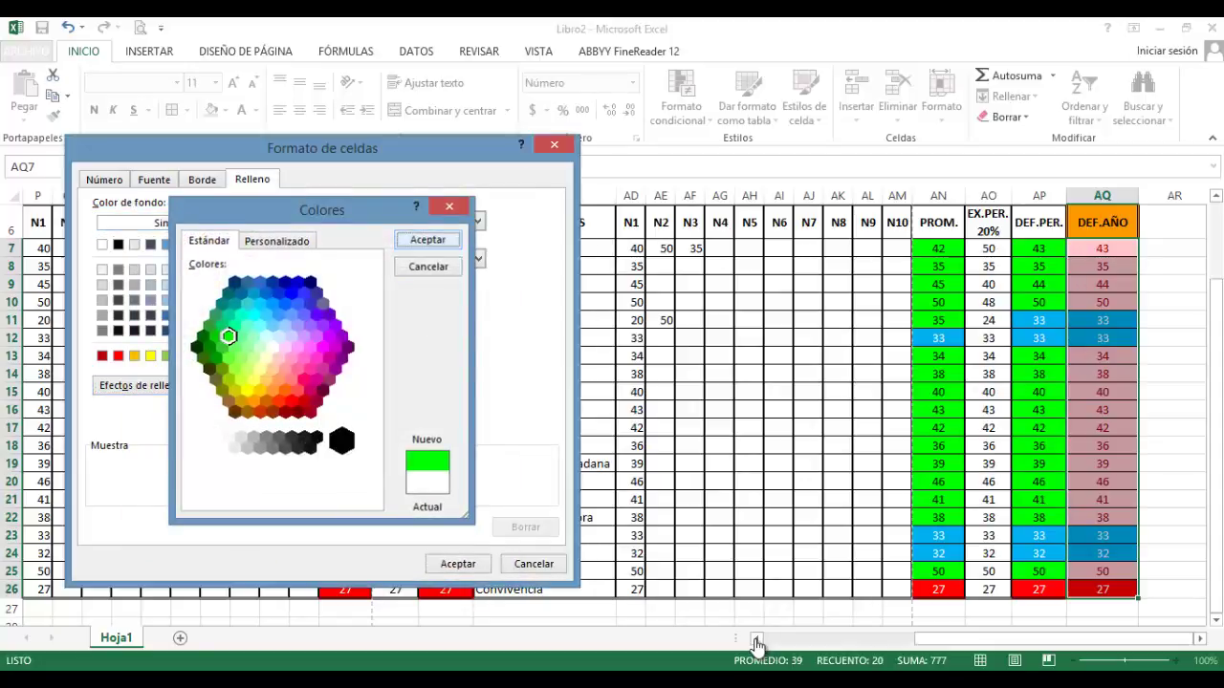
key("Return")
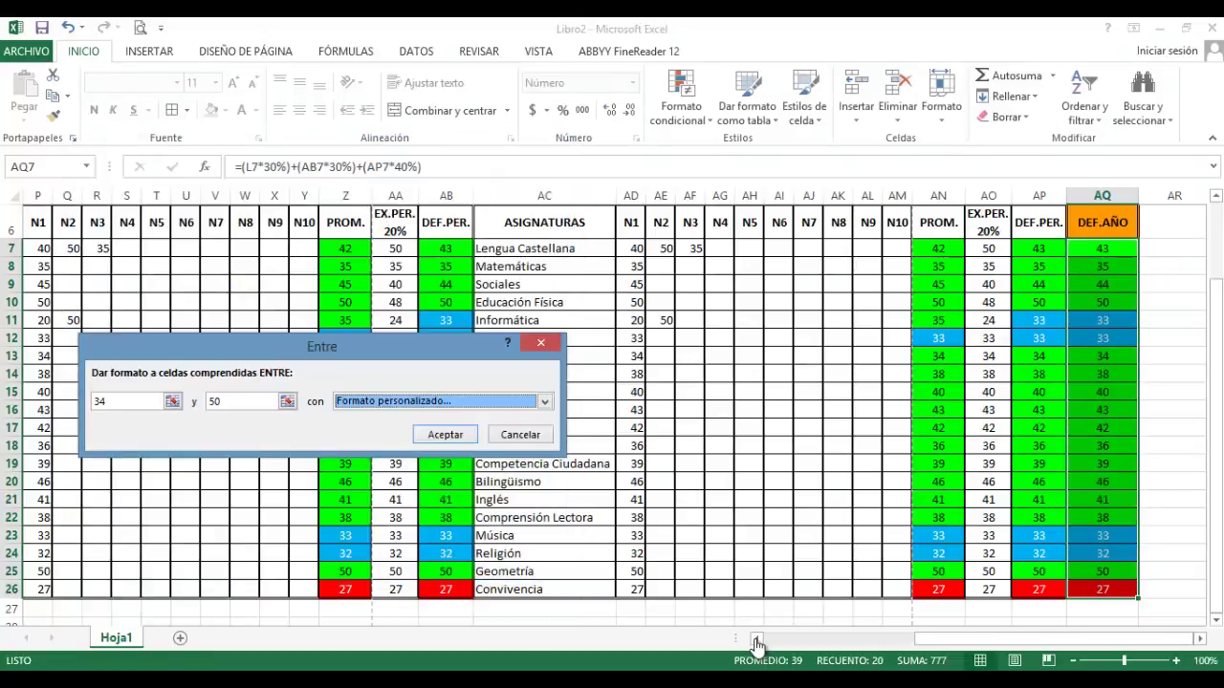
key("Return")
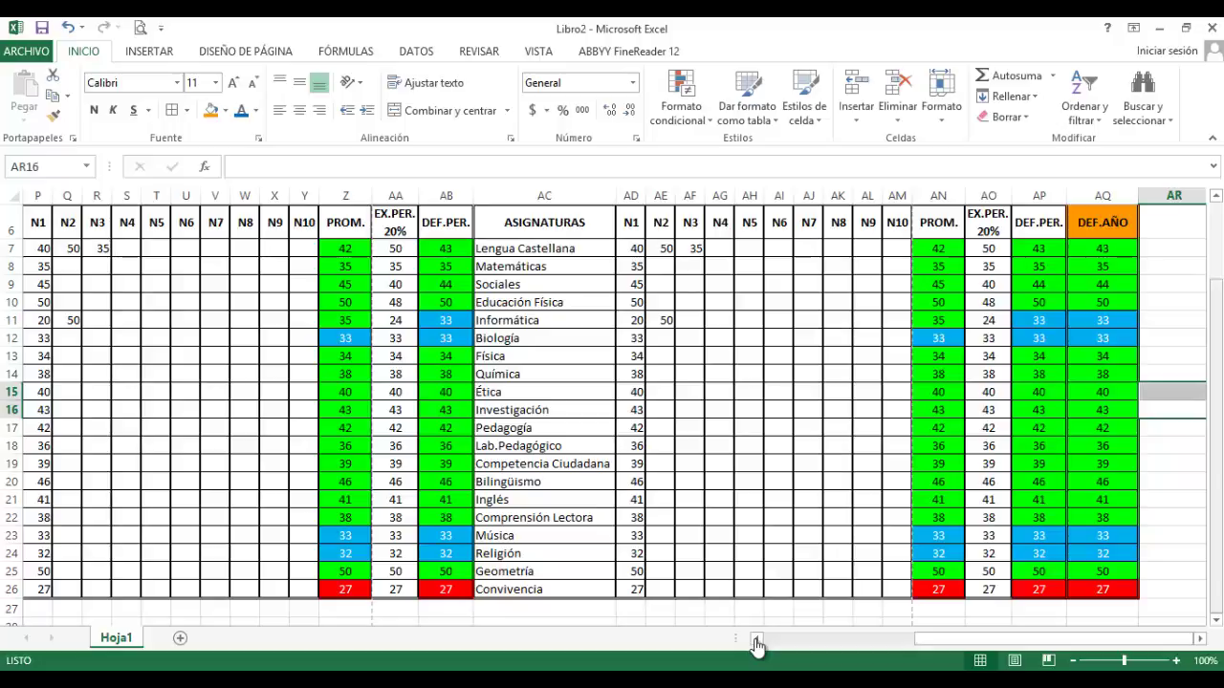
scroll(756, 646, "up", 1)
scroll(755, 647, "up", 1)
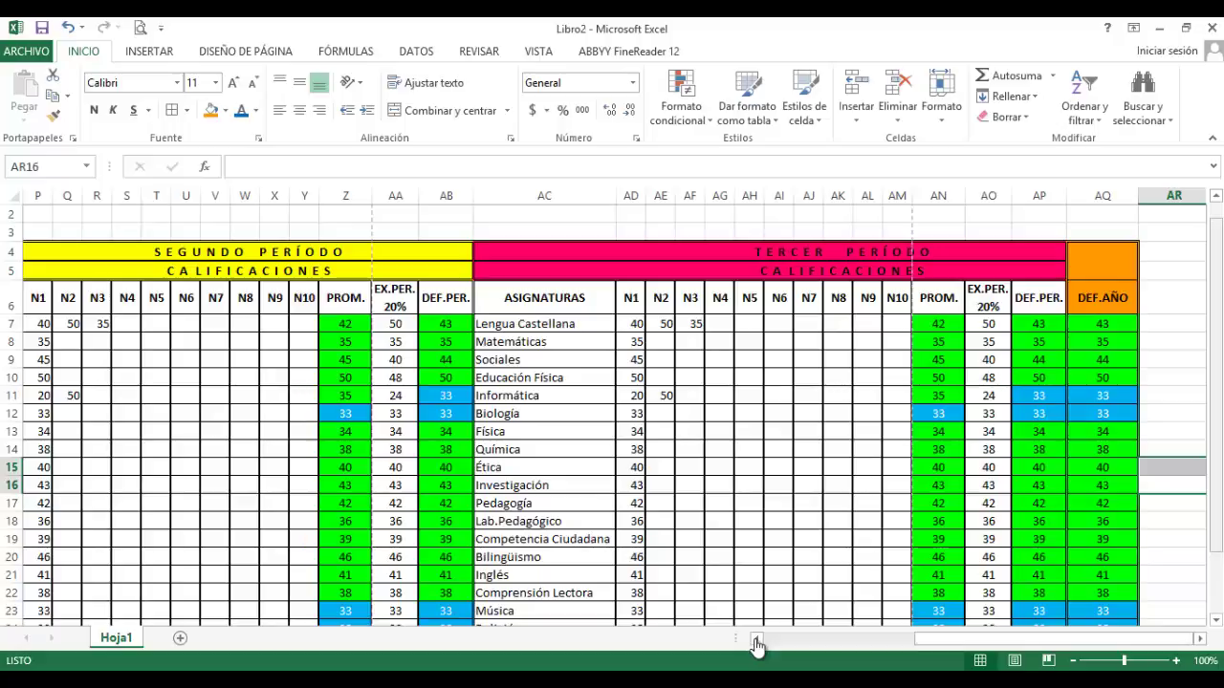
scroll(756, 646, "down", 1)
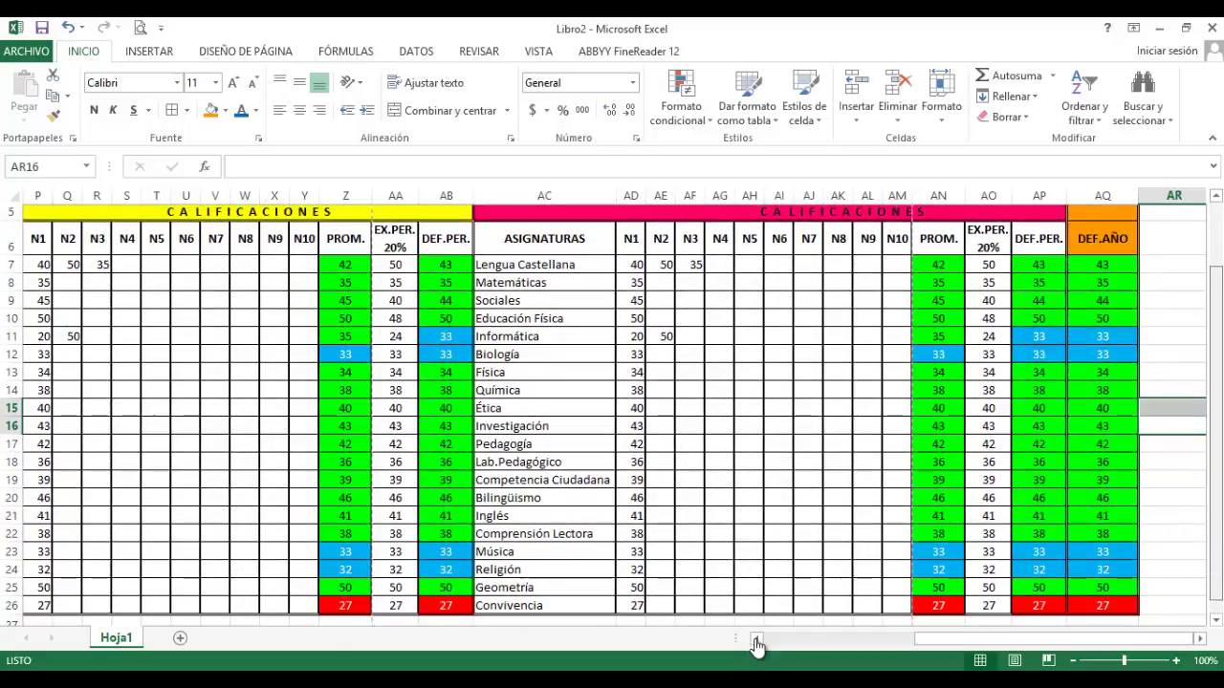
scroll(755, 647, "up", 1)
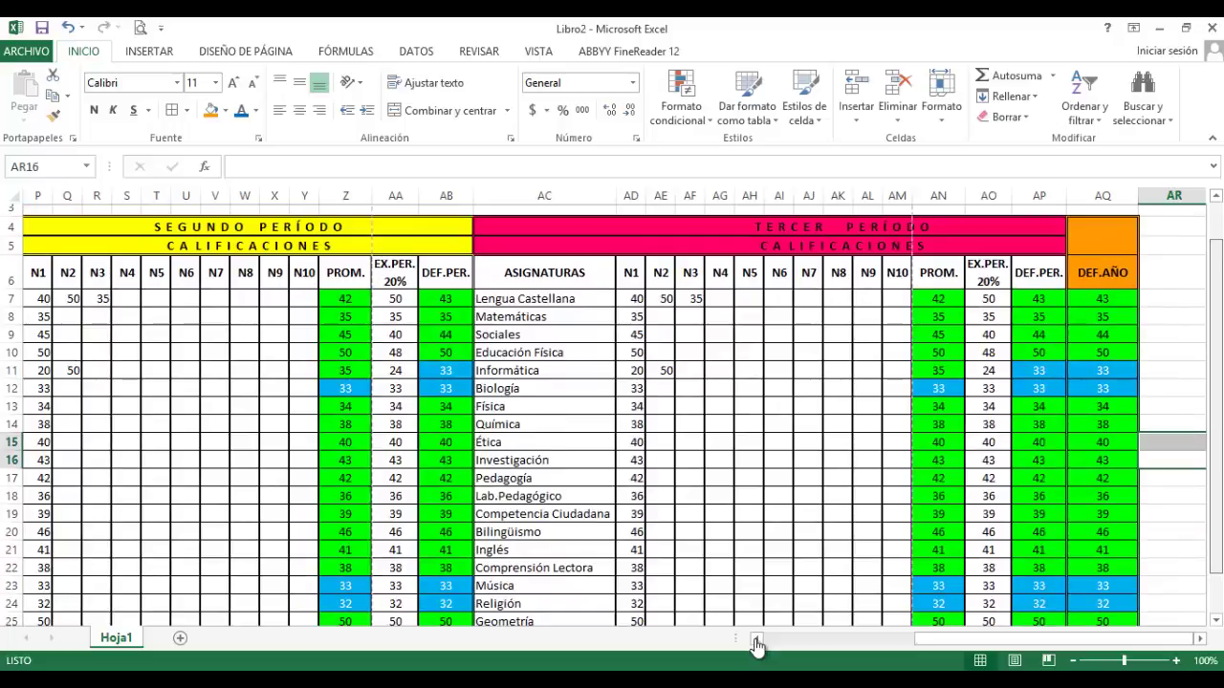
scroll(755, 647, "up", 1)
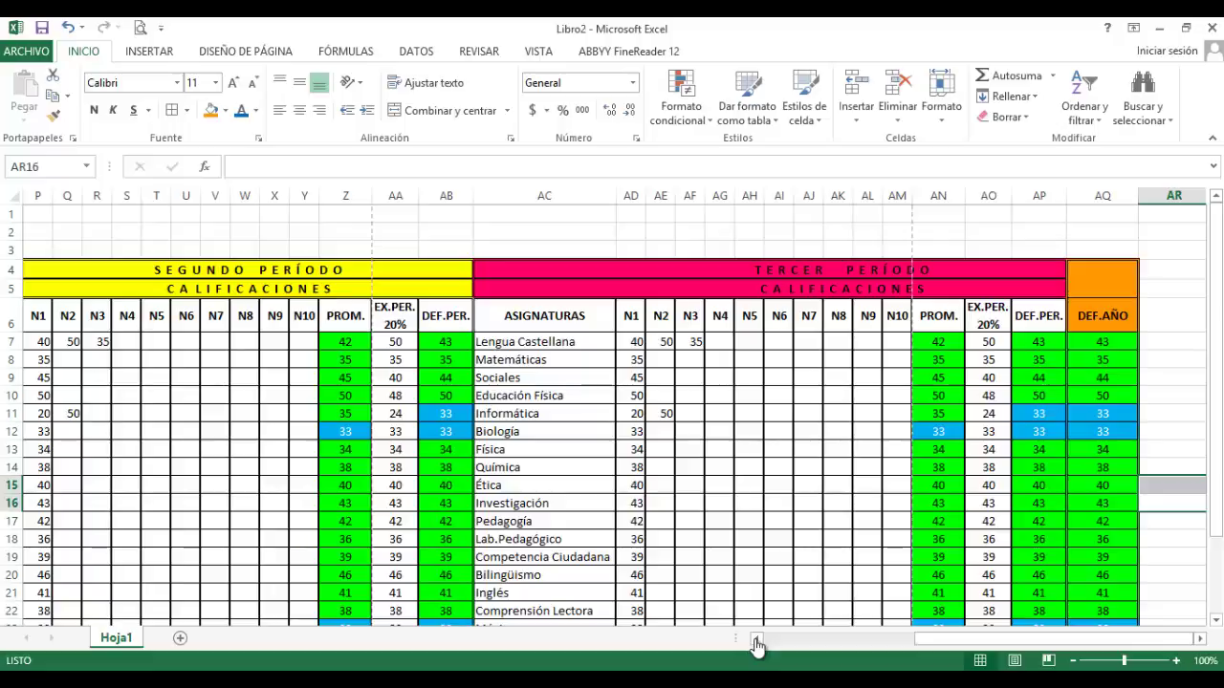
Merge and centre cells A2:AQ2 above the period headers
key("ctrl+Home")
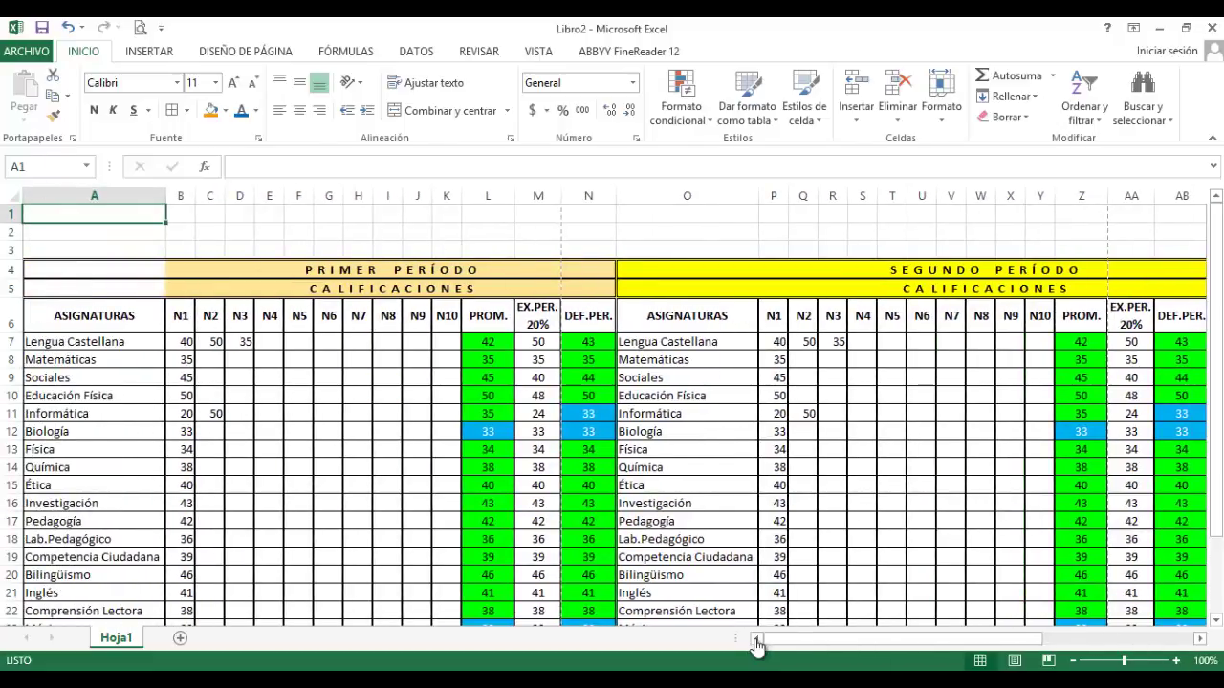
key("Down")
key("shift+Right")
key("shift+Right")
key("shift+Right")
key("shift+Right")
key("shift+Right")
key("shift+Right")
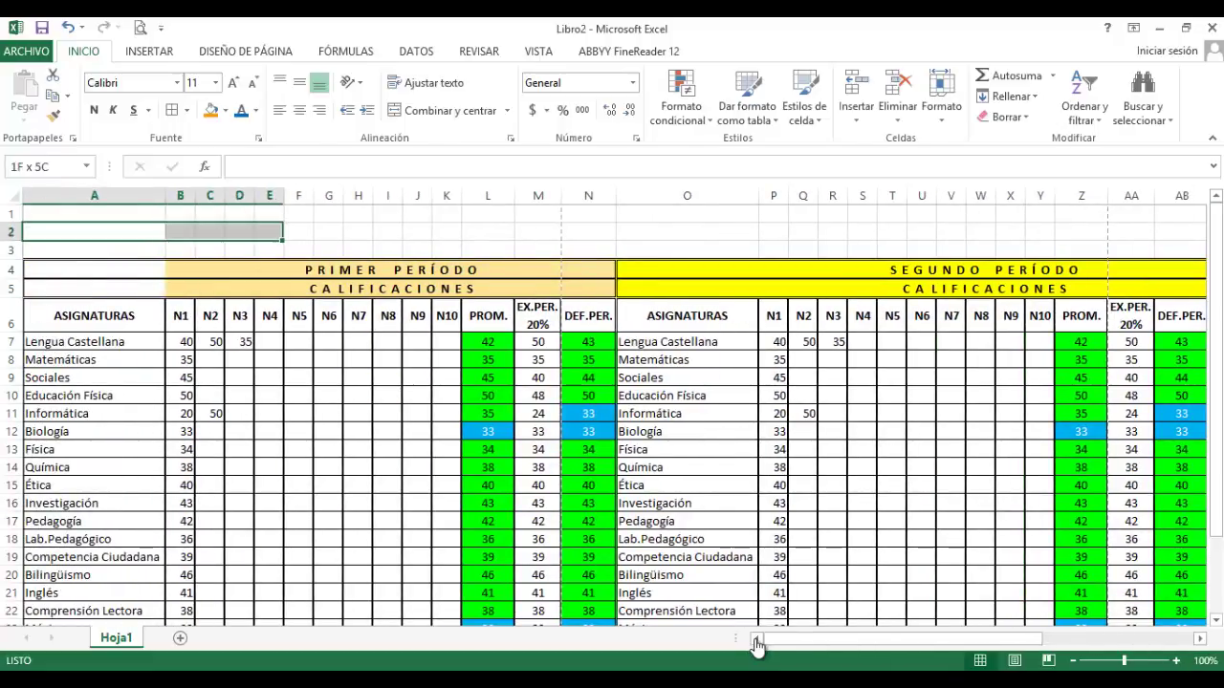
key("shift+Right")
key("shift+Right")
key("shift+Right")
key("shift+Right")
key("shift+Right")
key("shift+Right")
key("shift+Right")
key("shift+Right")
key("shift+Right")
key("shift+Right")
key("shift+Right")
key("shift+Right")
key("shift+Right")
key("shift+Right")
key("shift+Right")
key("shift+Right")
key("shift+Right")
key("shift+Right")
key("shift+Right")
key("shift+Right")
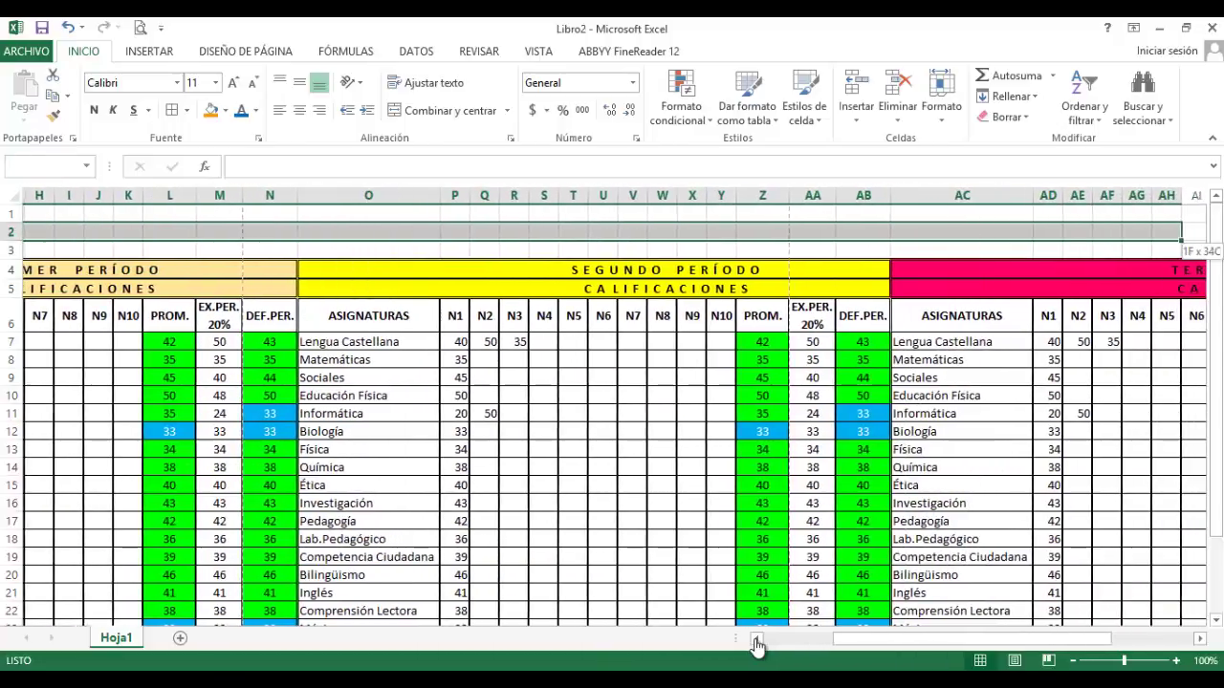
key("shift+Right")
key("shift+Right")
key("shift+Right")
key("shift+Right")
key("shift+Right")
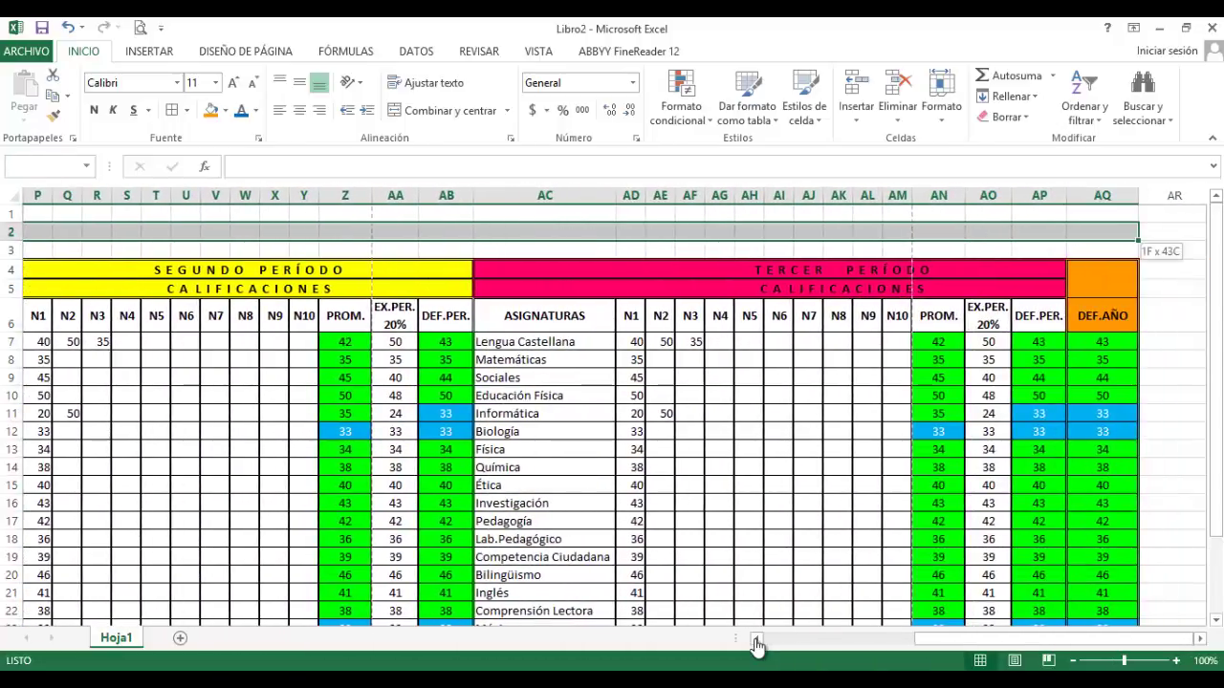
key("F4")
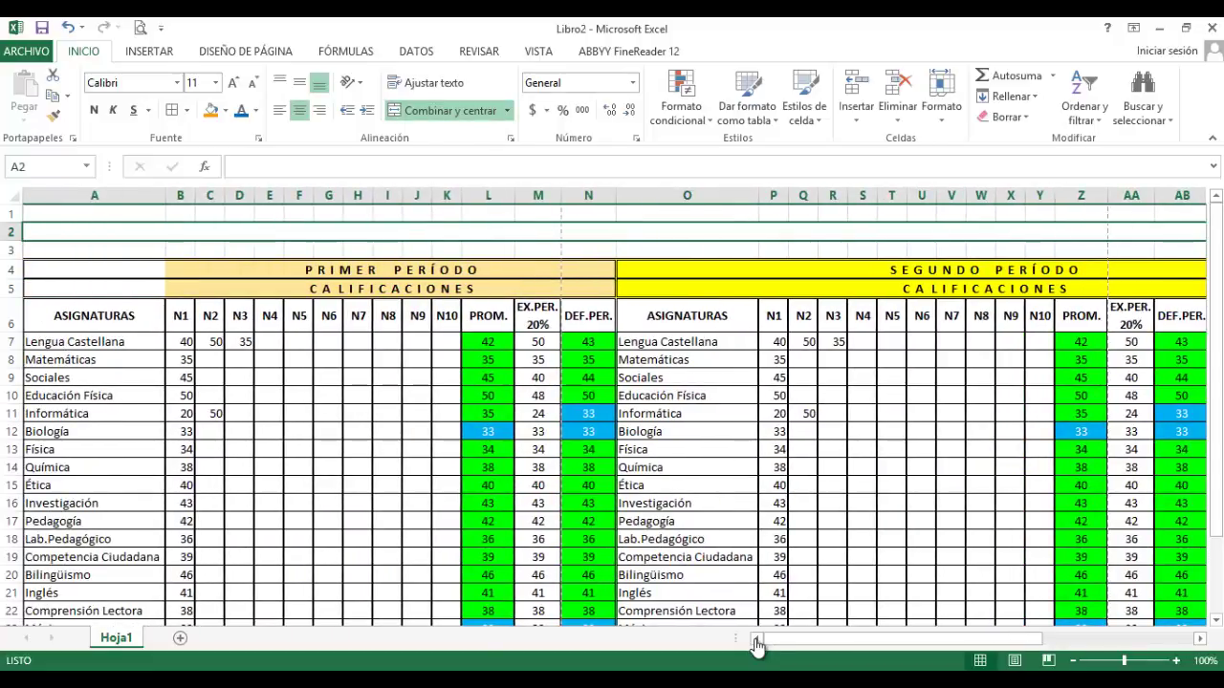
Enter the title ESCUELA NORMAL SUPERIOR LA HACIENDA in the merged title row, with its letters spaced apart
type("E")
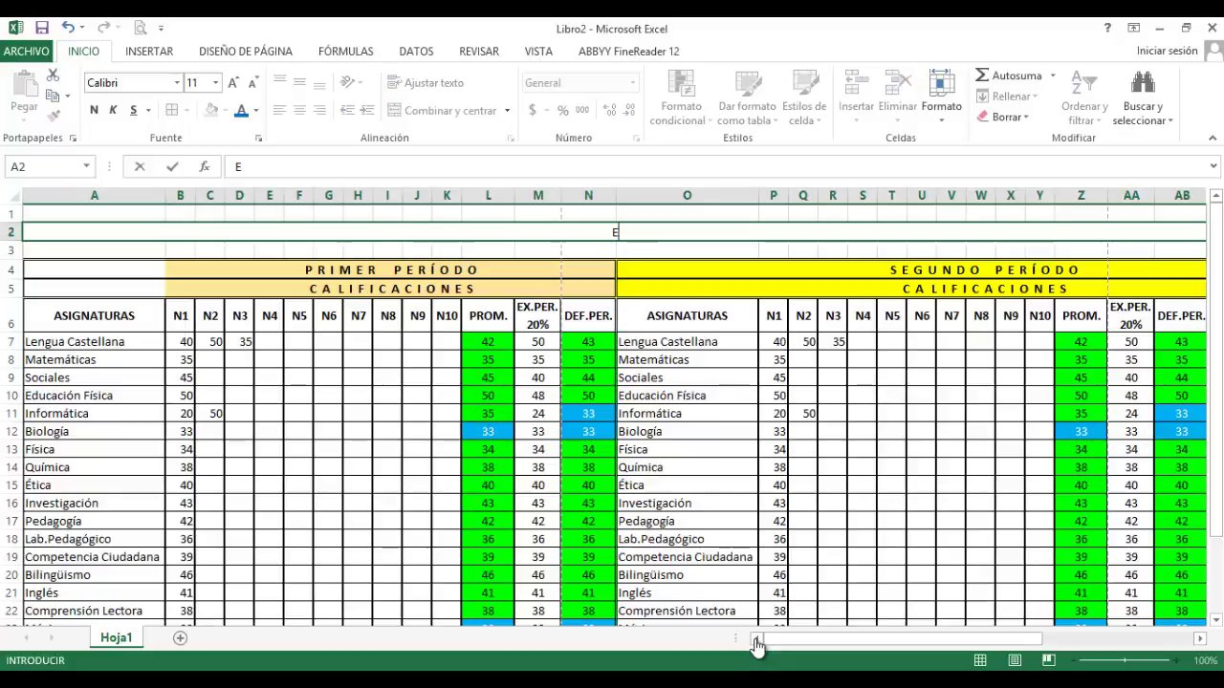
type(" S C U")
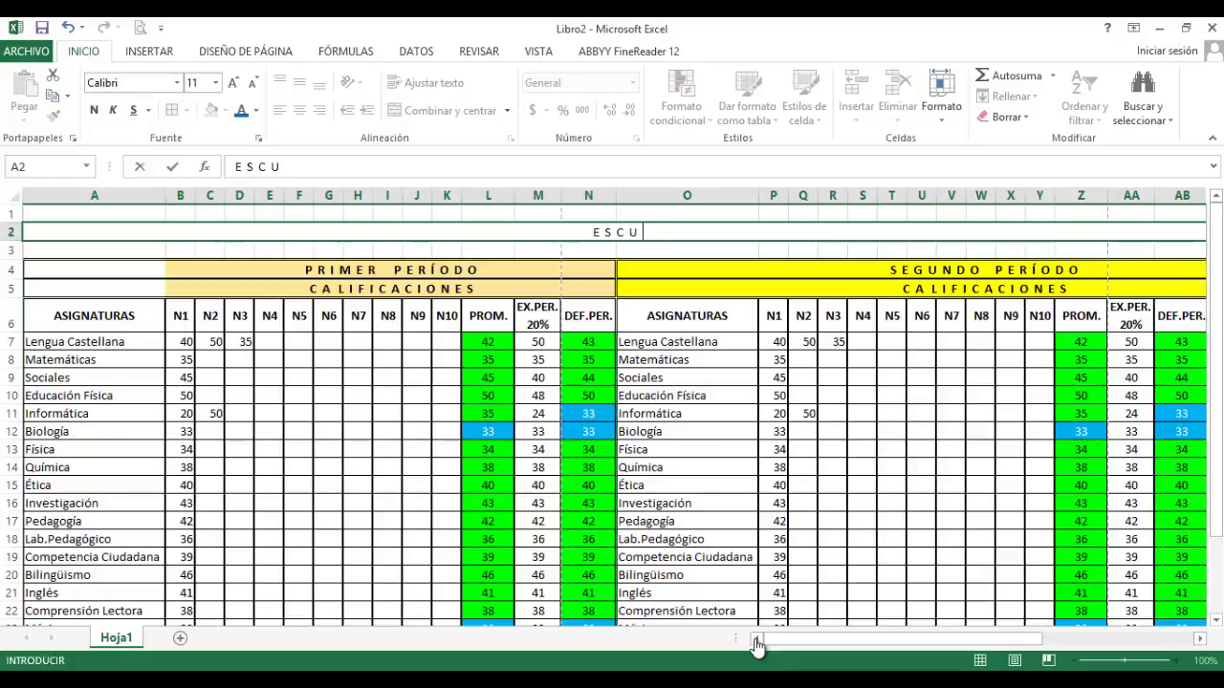
type(" E L A")
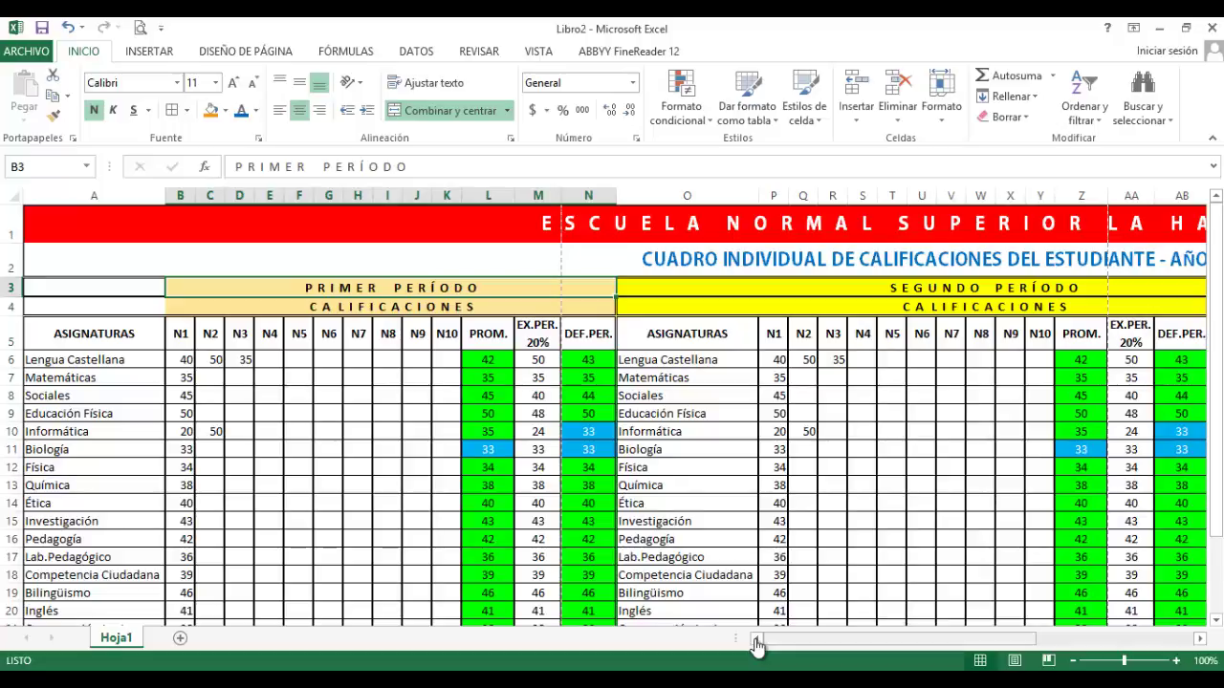
Zoom out to 70% and review the grade sheet across all three periods and the DEF.AÑO column
scroll(755, 645, "down", 1)
scroll(755, 645, "down", 2)
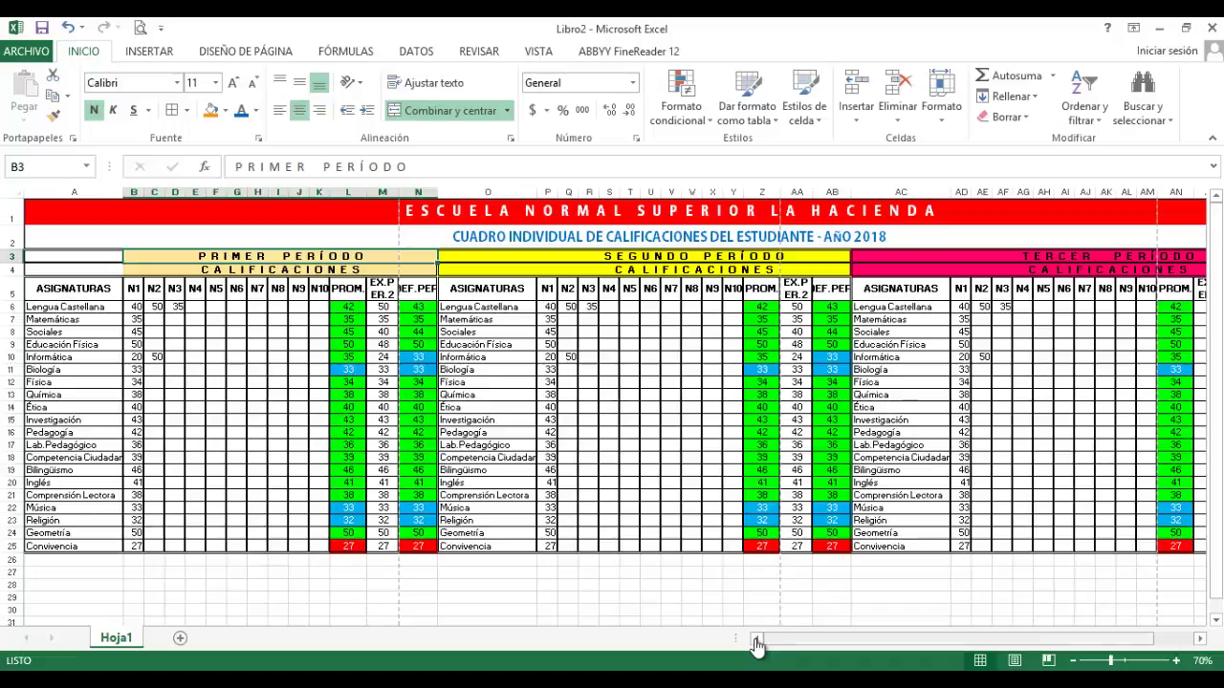
scroll(755, 645, "right", 3)
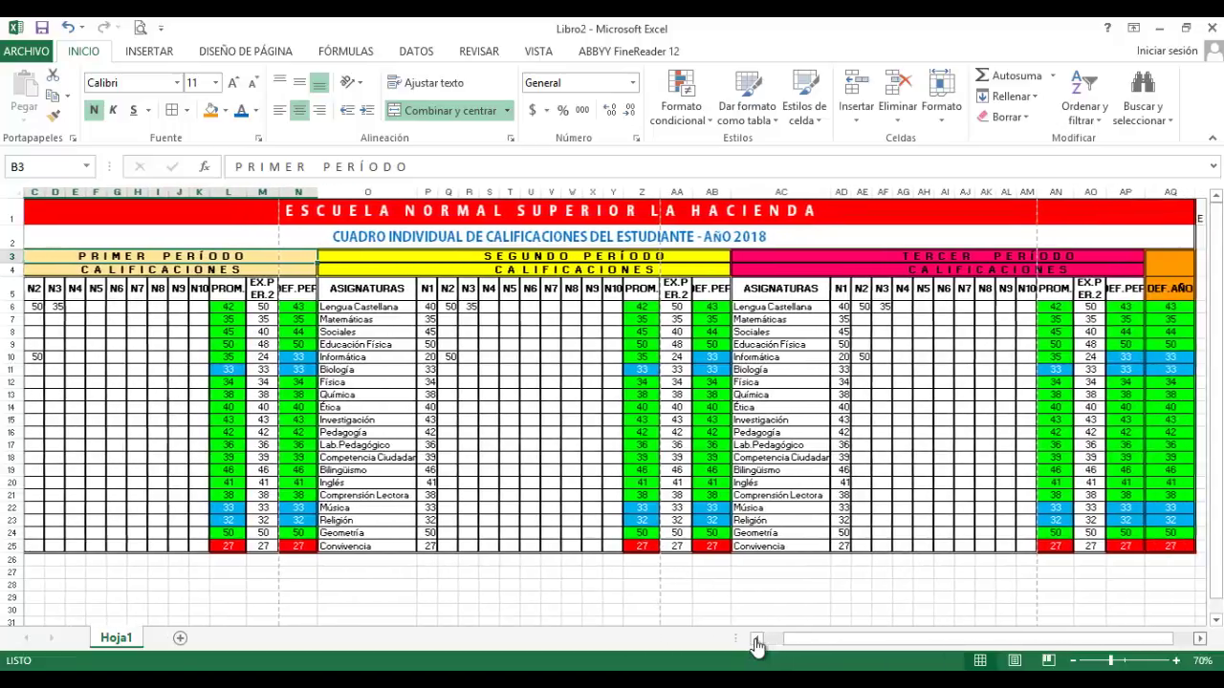
scroll(755, 645, "right", 3)
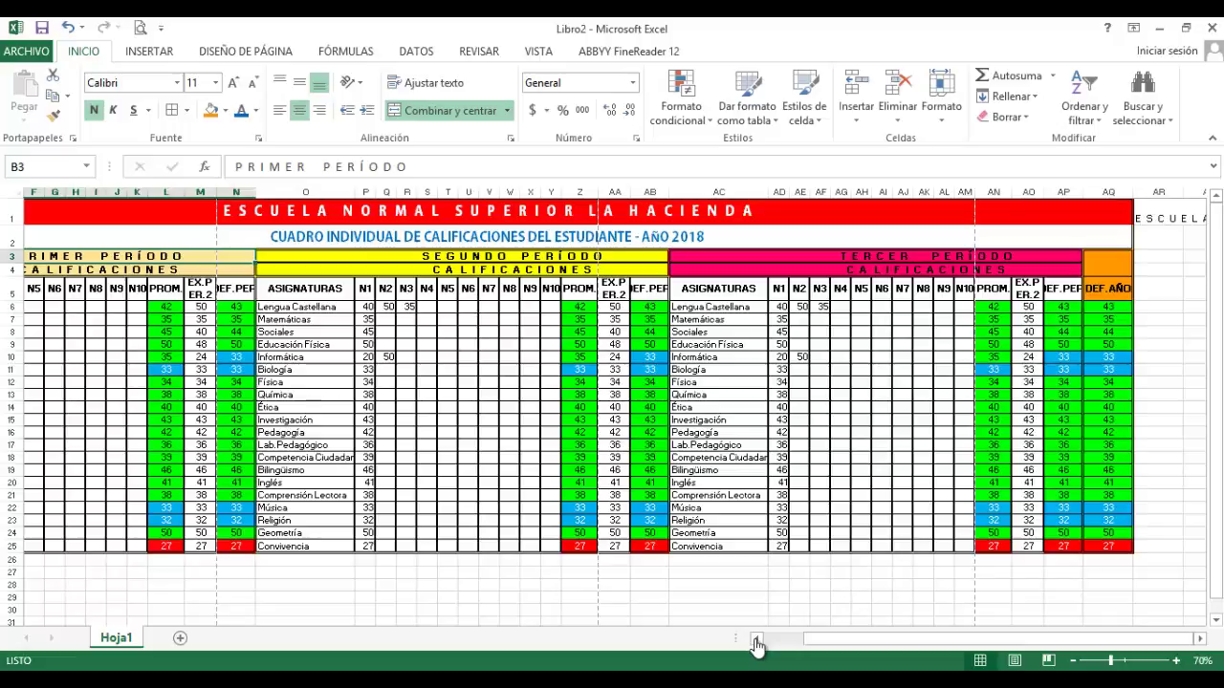
left_click(755, 639)
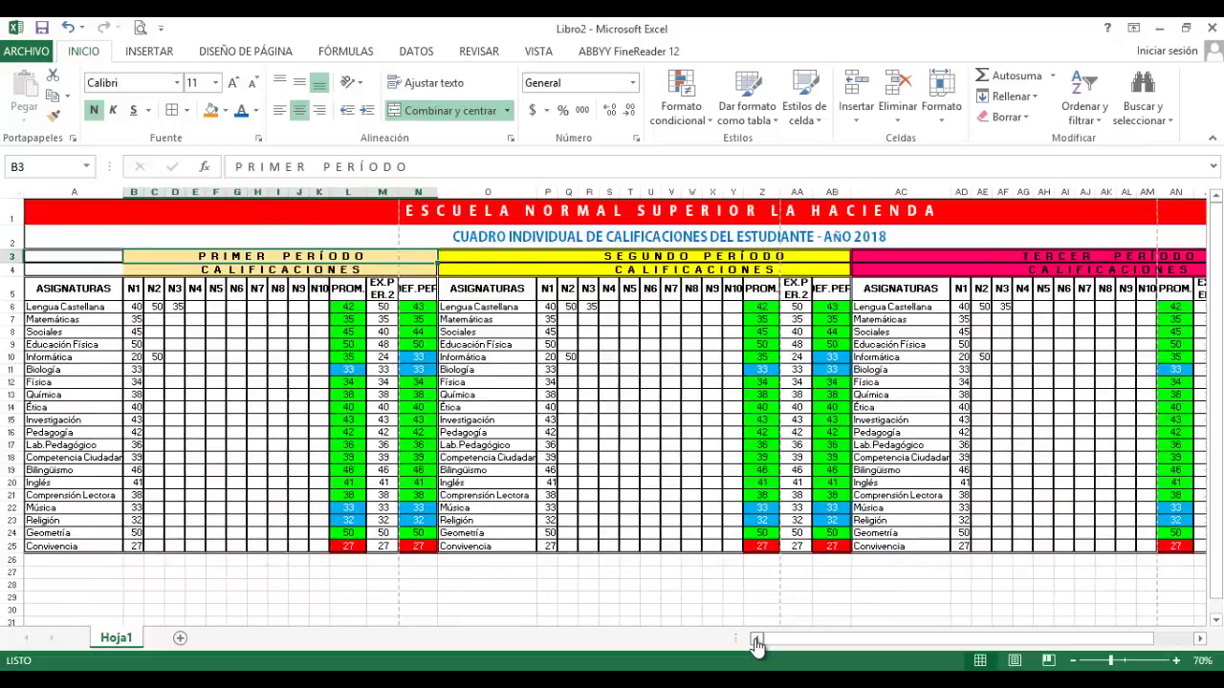